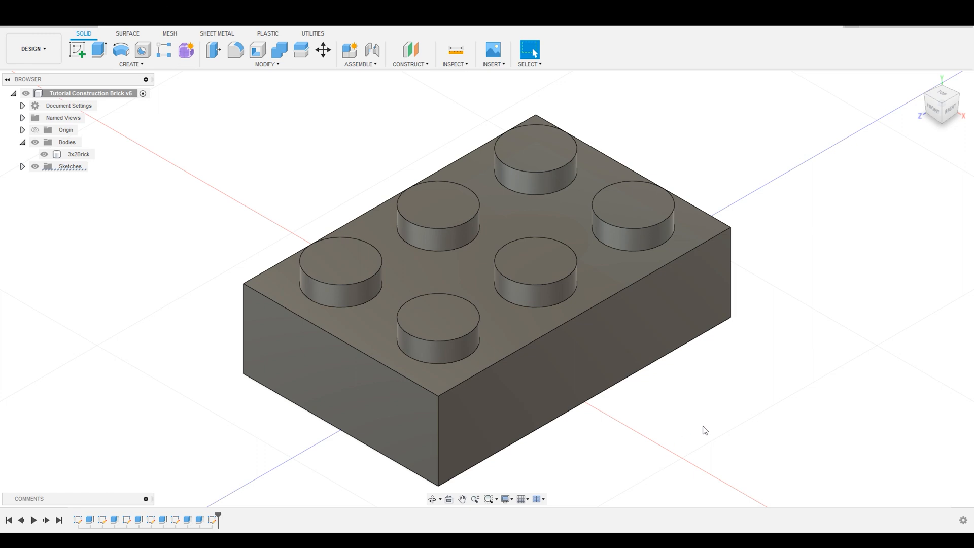
Step: Start a sketch on the recessed inner face at one end of the brick's underside
{"action": "middle_click_drag", "start_coordinate": [723, 425], "coordinate": [817, 287], "text": "shift"}
{"action": "left_click", "coordinate": [610, 172]}
{"action": "key", "text": "Escape"}
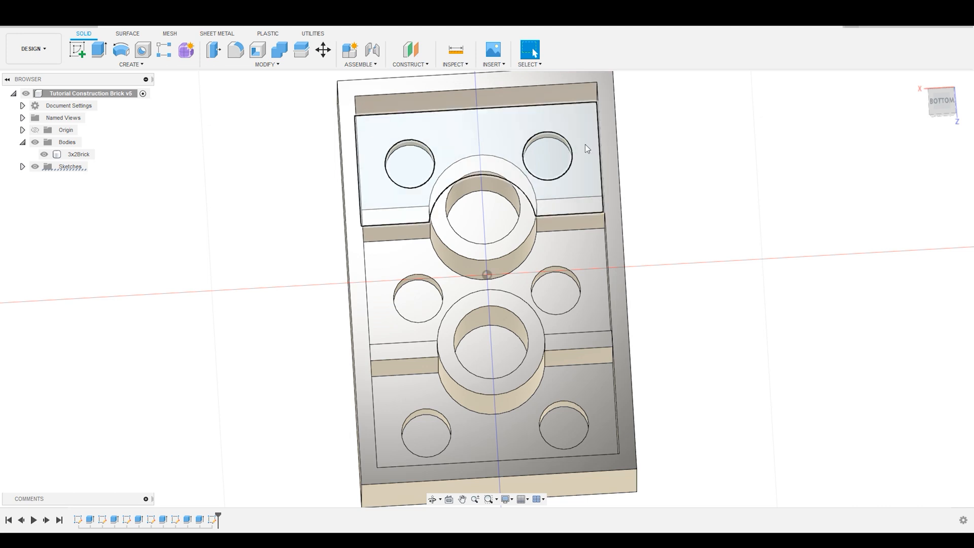
{"action": "left_click", "coordinate": [604, 293]}
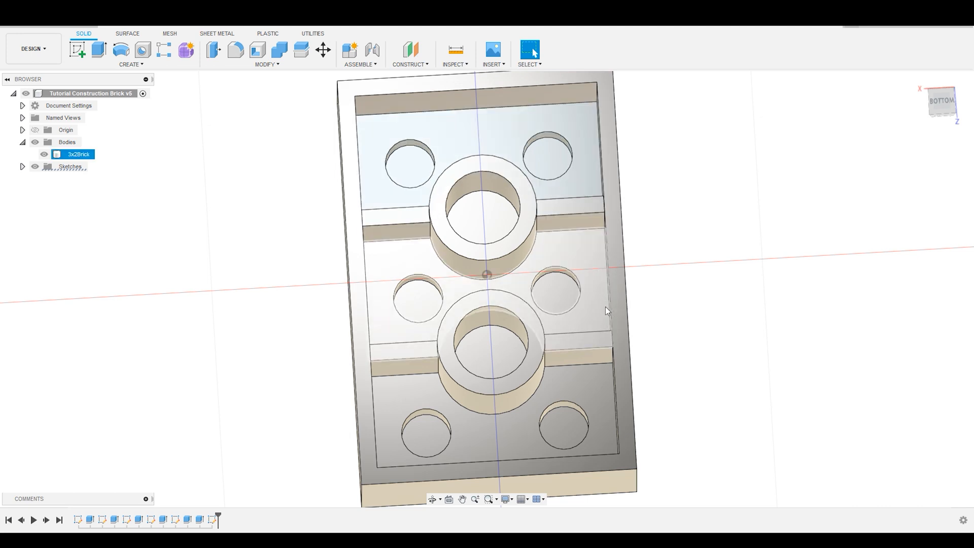
{"action": "scroll", "coordinate": [714, 240], "scroll_direction": "down", "scroll_amount": 1}
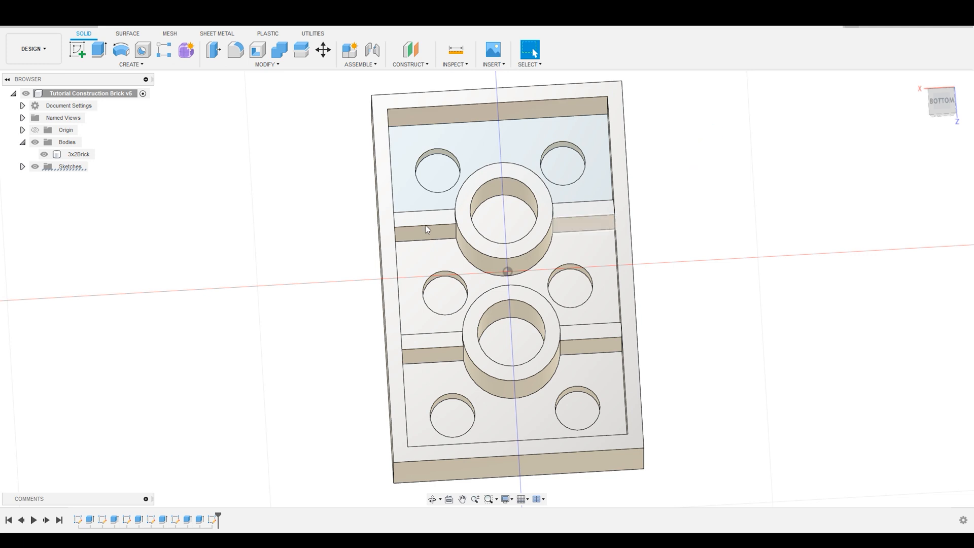
{"action": "left_click", "coordinate": [77, 52]}
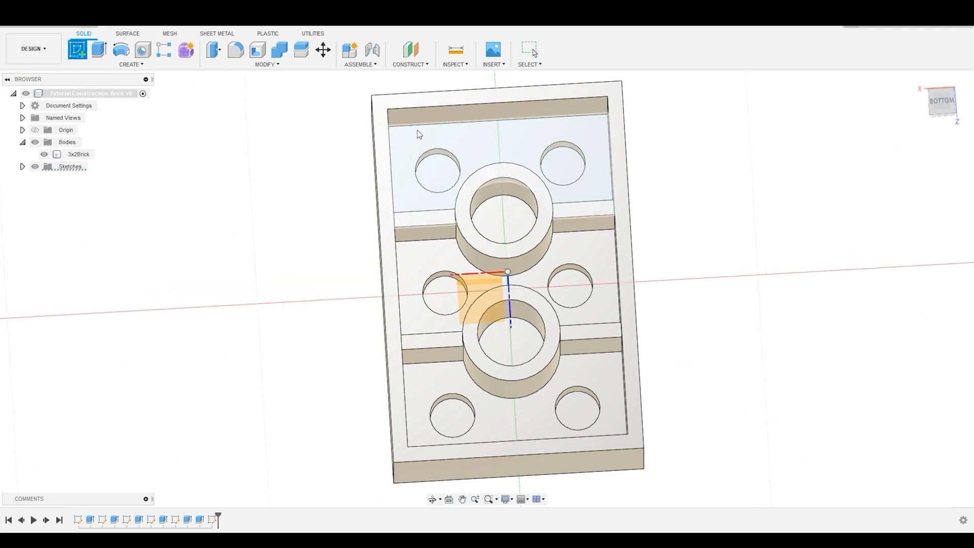
{"action": "left_click", "coordinate": [453, 138]}
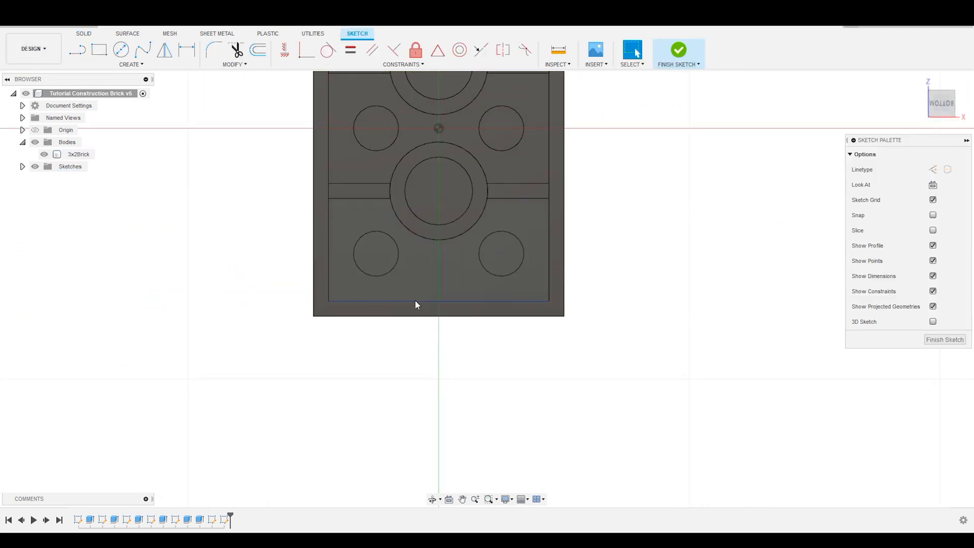
{"action": "scroll", "coordinate": [248, 274], "scroll_direction": "down", "scroll_amount": 1}
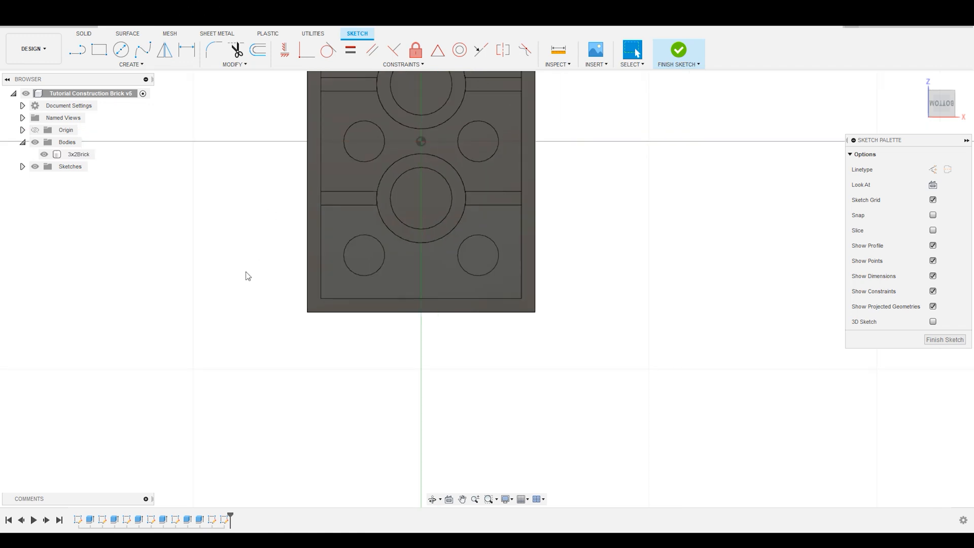
{"action": "scroll", "coordinate": [249, 274], "scroll_direction": "up", "scroll_amount": 3}
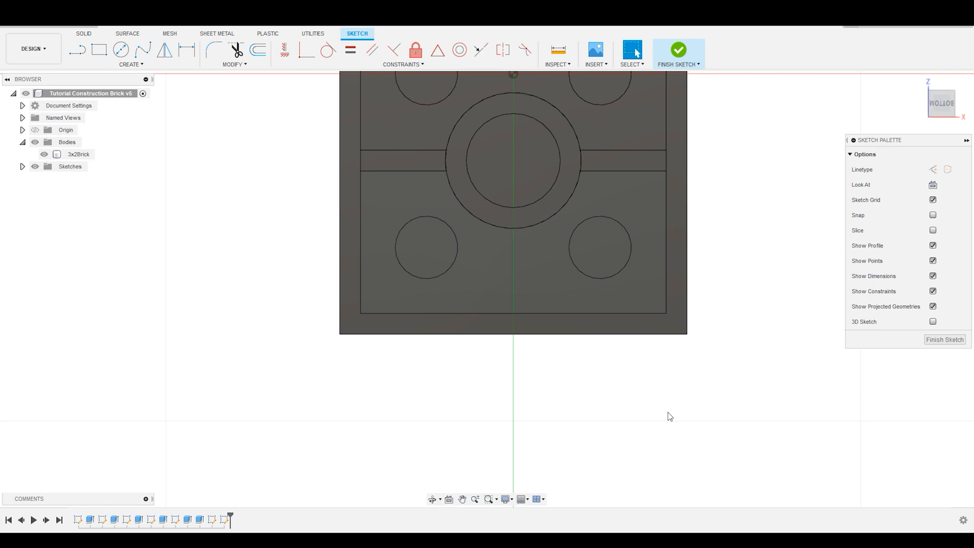
Step: Project two adjacent inner rim edges, the nearest tube's inner circle and the two end studs' circles into the sketch
{"action": "middle_click_drag", "start_coordinate": [667, 409], "coordinate": [631, 320], "text": "shift"}
{"action": "left_click", "coordinate": [629, 332]}
{"action": "left_click", "coordinate": [649, 288], "text": "ctrl"}
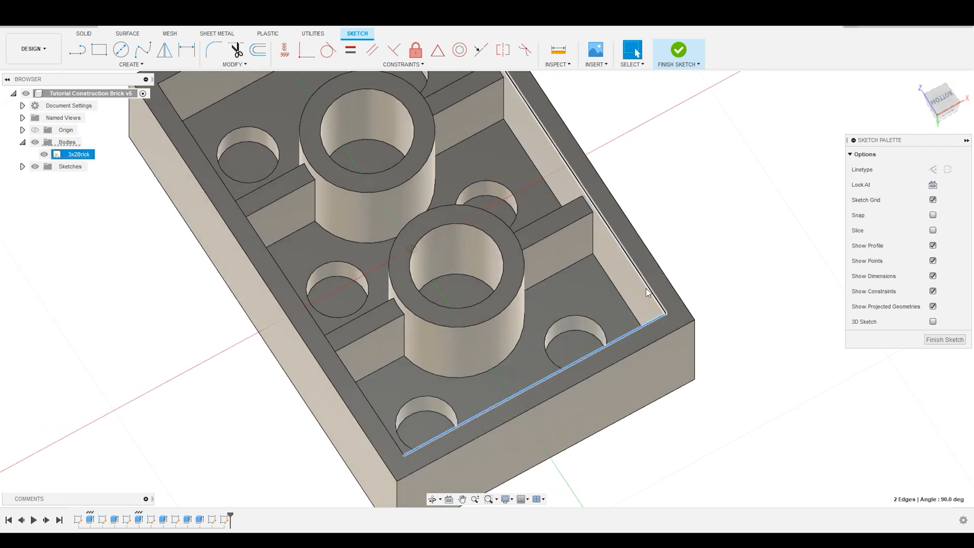
{"action": "left_click", "coordinate": [519, 339], "text": "ctrl"}
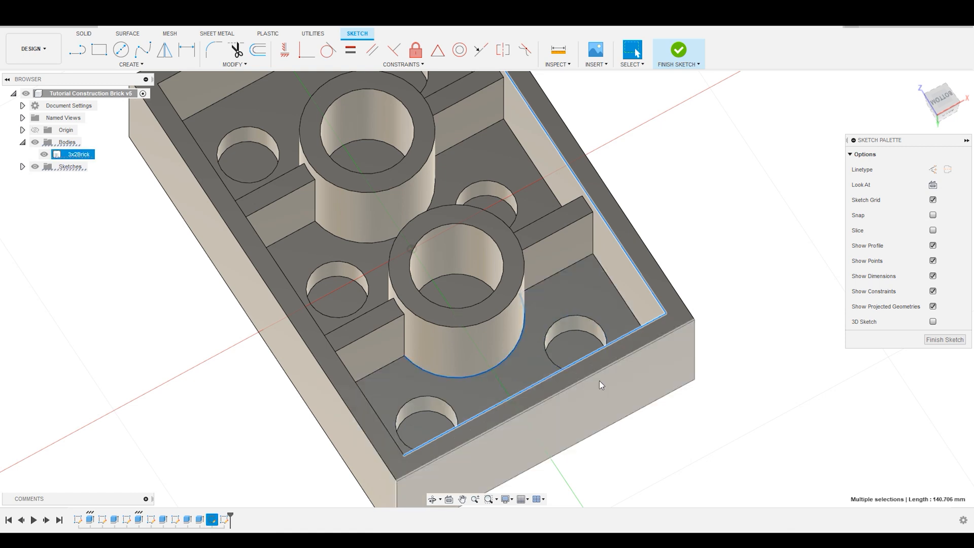
{"action": "scroll", "coordinate": [599, 382], "scroll_direction": "down", "scroll_amount": 3}
{"action": "scroll", "coordinate": [600, 382], "scroll_direction": "down", "scroll_amount": 2}
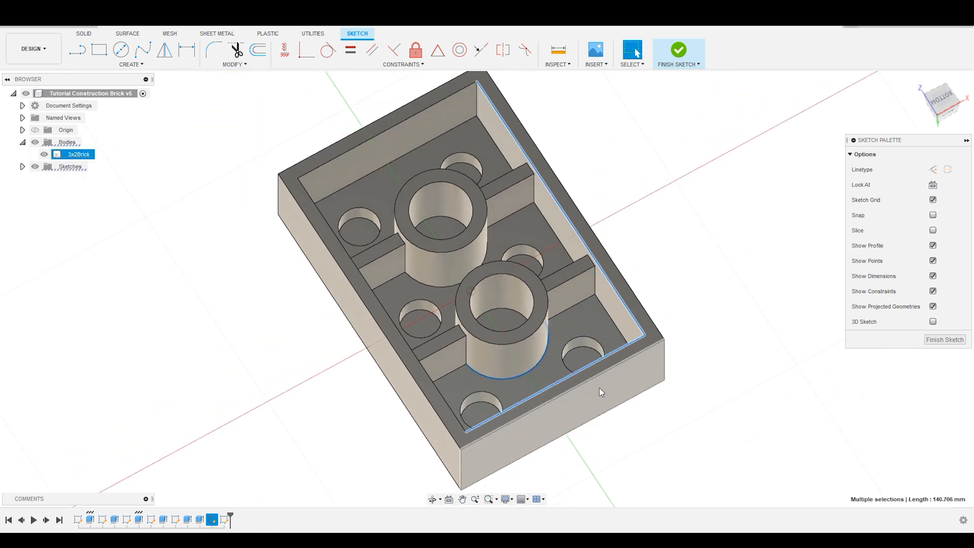
{"action": "scroll", "coordinate": [600, 396], "scroll_direction": "up", "scroll_amount": 1}
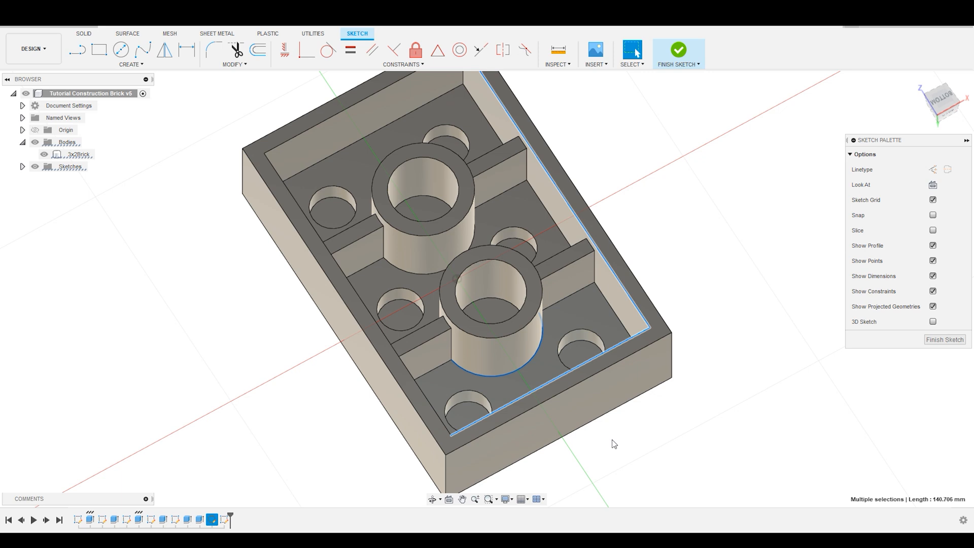
{"action": "left_click", "coordinate": [533, 352], "text": "ctrl"}
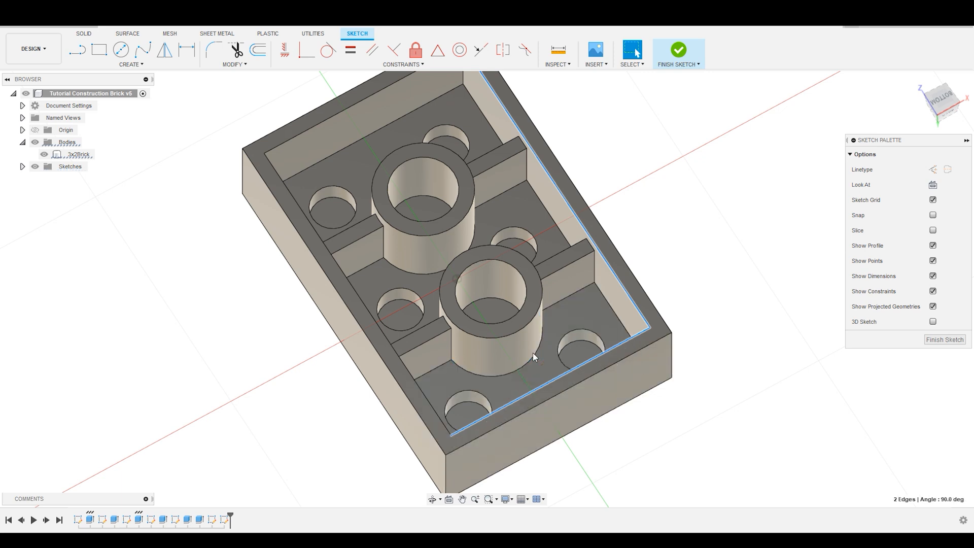
{"action": "left_click", "coordinate": [518, 315], "text": "ctrl"}
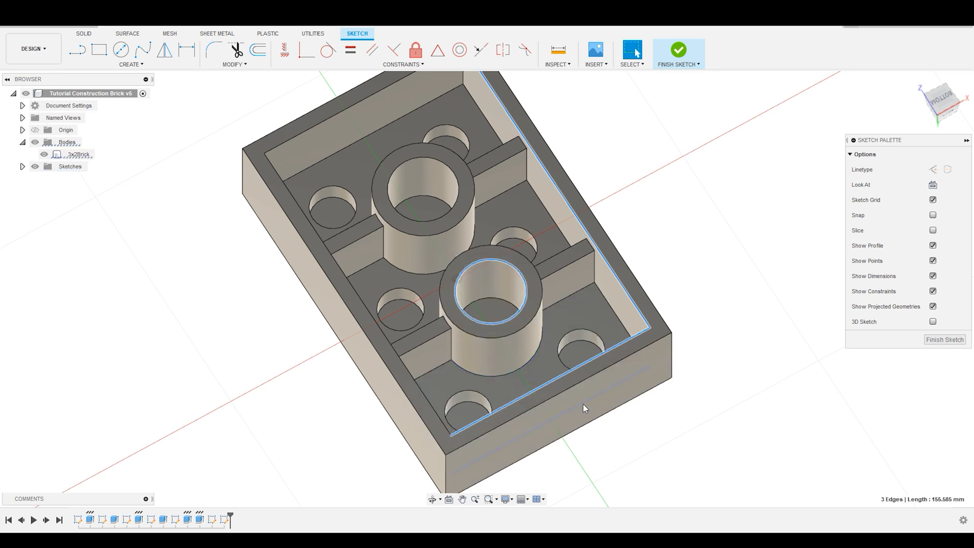
{"action": "middle_click_drag", "start_coordinate": [576, 450], "coordinate": [434, 163], "text": "shift"}
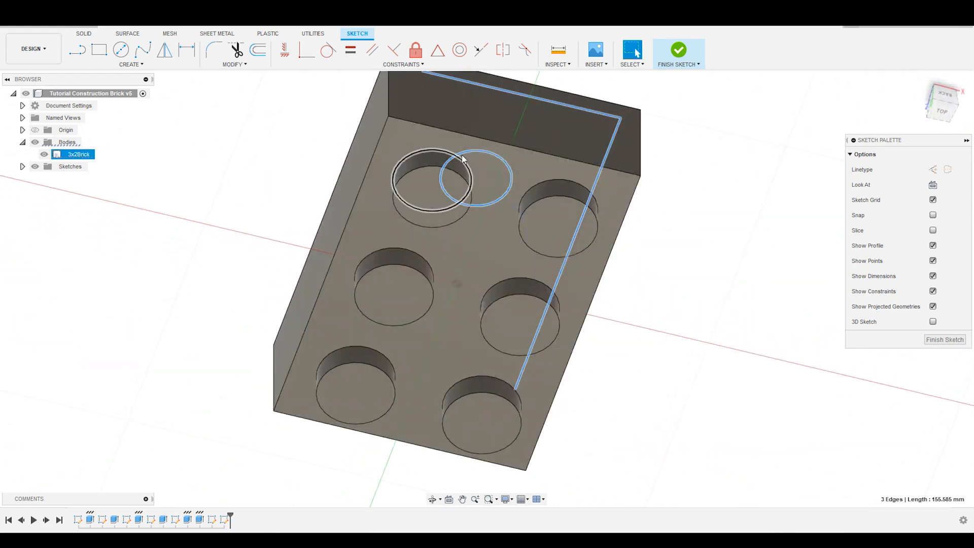
{"action": "left_click", "coordinate": [430, 168], "text": "ctrl"}
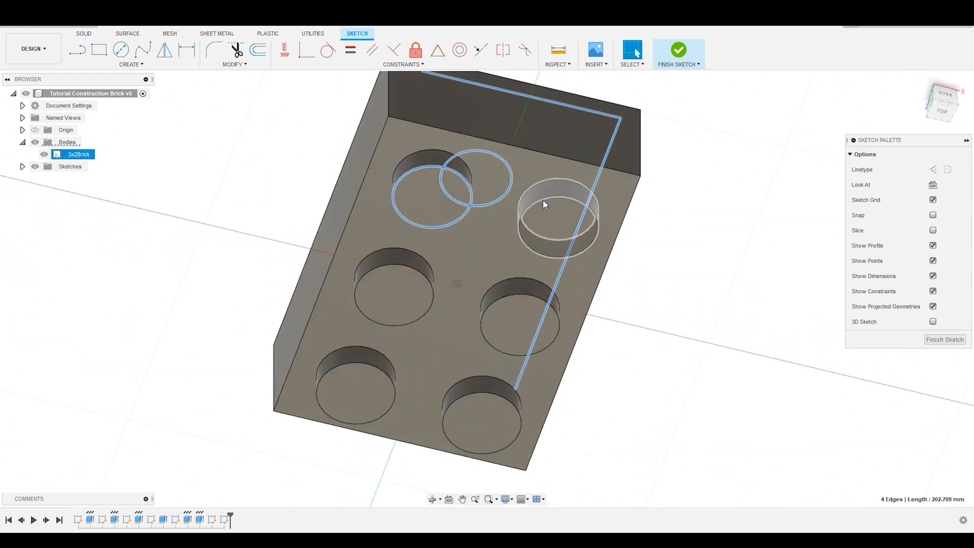
{"action": "left_click", "coordinate": [554, 201], "text": "ctrl"}
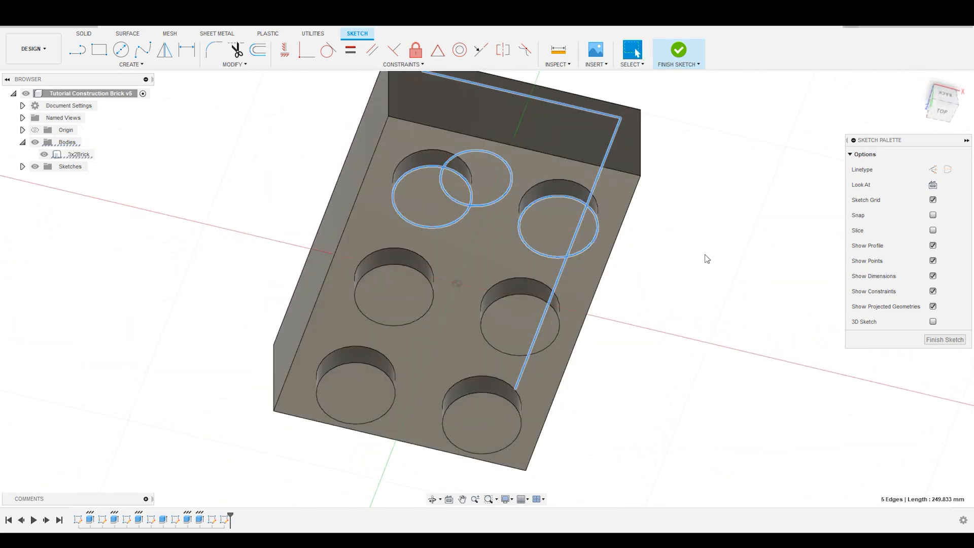
{"action": "middle_click_drag", "start_coordinate": [706, 262], "coordinate": [846, 379], "text": "shift"}
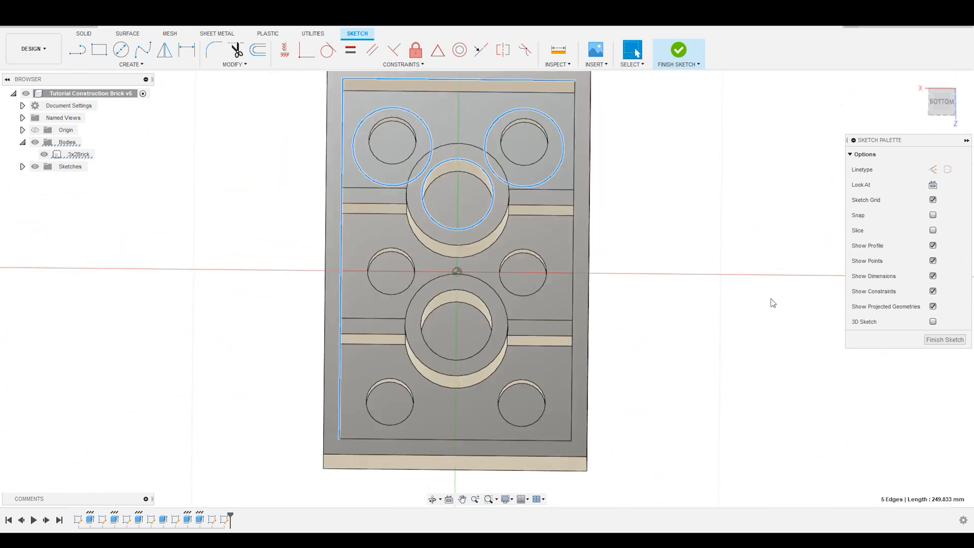
{"action": "left_click", "coordinate": [150, 64]}
{"action": "mouse_move", "coordinate": [100, 236]}
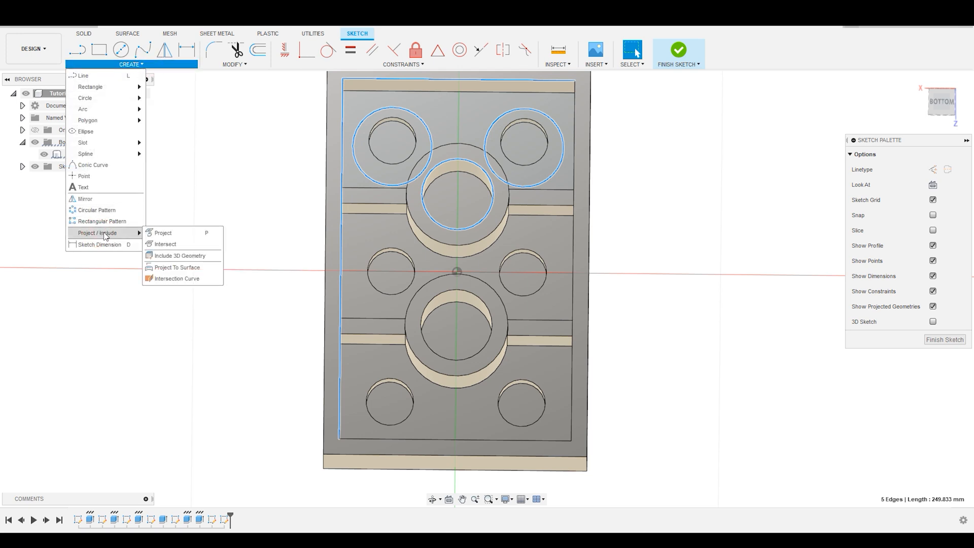
{"action": "left_click", "coordinate": [163, 233]}
{"action": "left_click", "coordinate": [786, 202]}
Step: Look straight at the brick's underside and hide the 3x2Brick body so the projected sketch curves are isolated
{"action": "left_click", "coordinate": [942, 104]}
{"action": "middle_click_drag", "start_coordinate": [614, 118], "coordinate": [633, 239]}
{"action": "scroll", "coordinate": [565, 287], "scroll_direction": "down", "scroll_amount": 2}
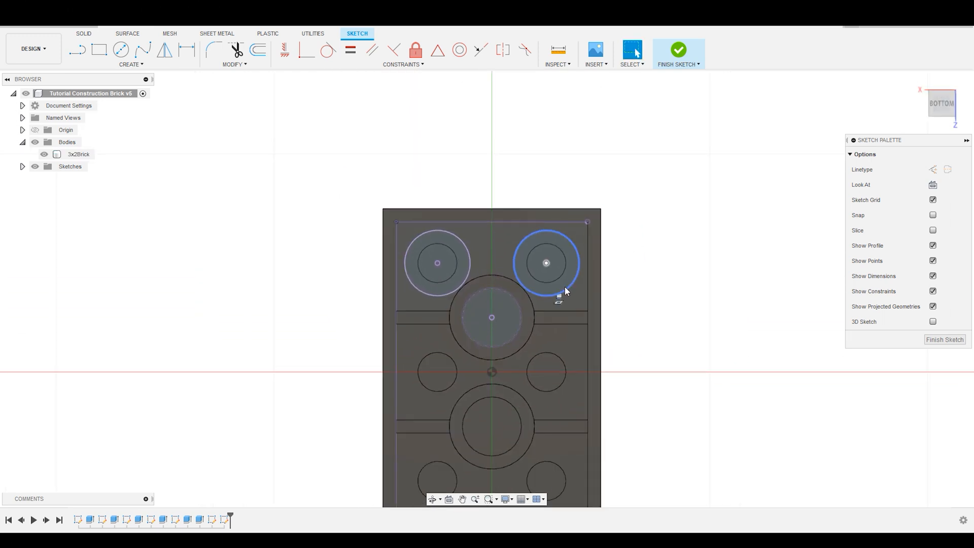
{"action": "scroll", "coordinate": [565, 288], "scroll_direction": "up", "scroll_amount": 4}
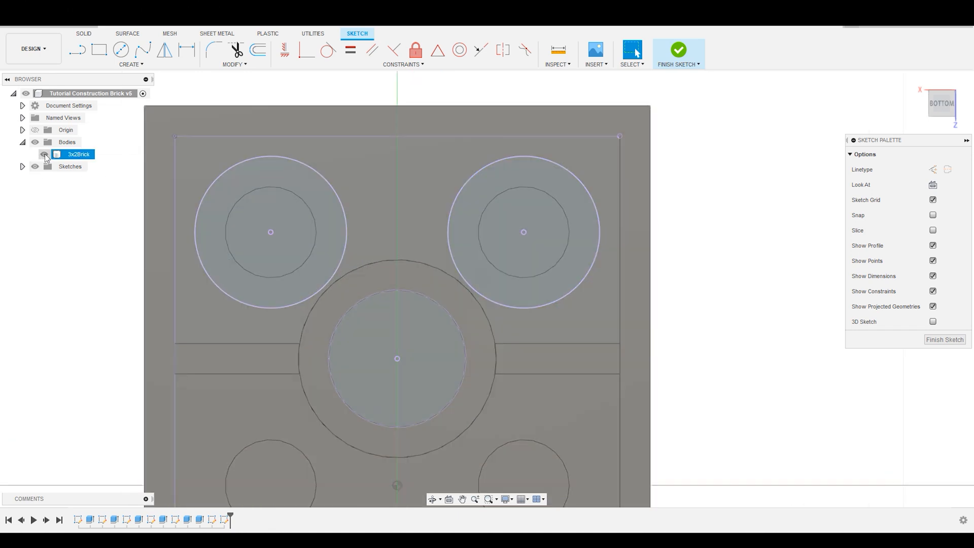
{"action": "left_click", "coordinate": [44, 154]}
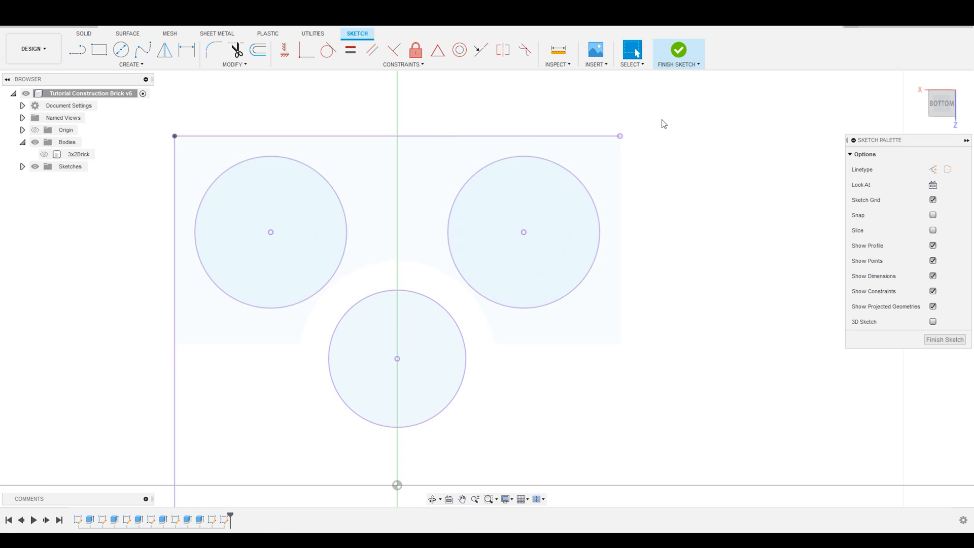
Step: Convert the projected short rim edge and the three projected circles to construction geometry
{"action": "left_click", "coordinate": [565, 165]}
{"action": "left_click", "coordinate": [334, 195], "text": "shift"}
{"action": "left_click", "coordinate": [372, 297], "text": "shift"}
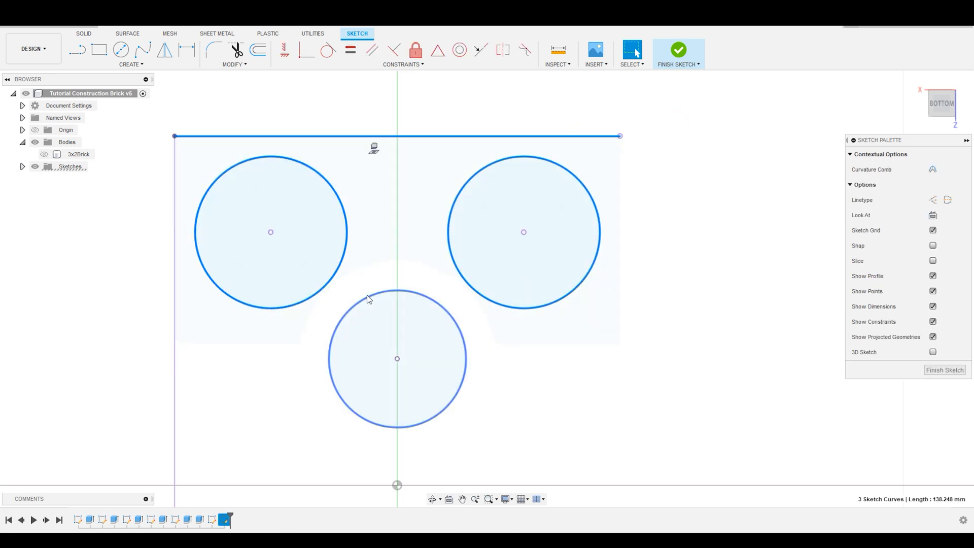
{"action": "left_click", "coordinate": [933, 199]}
{"action": "left_click", "coordinate": [753, 218]}
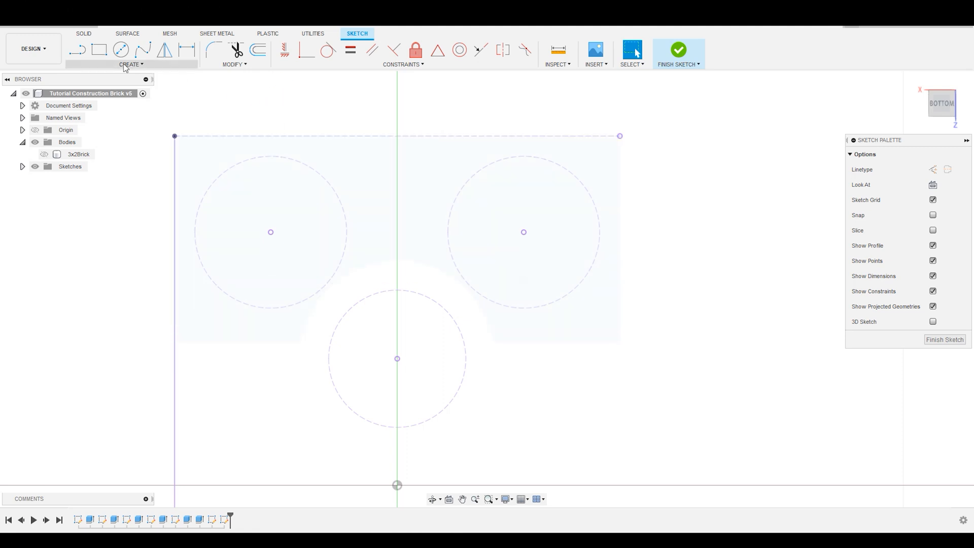
Step: Draw a vertical construction line from the left stud circle's center up to the projected short rim edge
{"action": "left_click", "coordinate": [77, 49]}
{"action": "left_click", "coordinate": [270, 232]}
{"action": "double_click", "coordinate": [272, 136]}
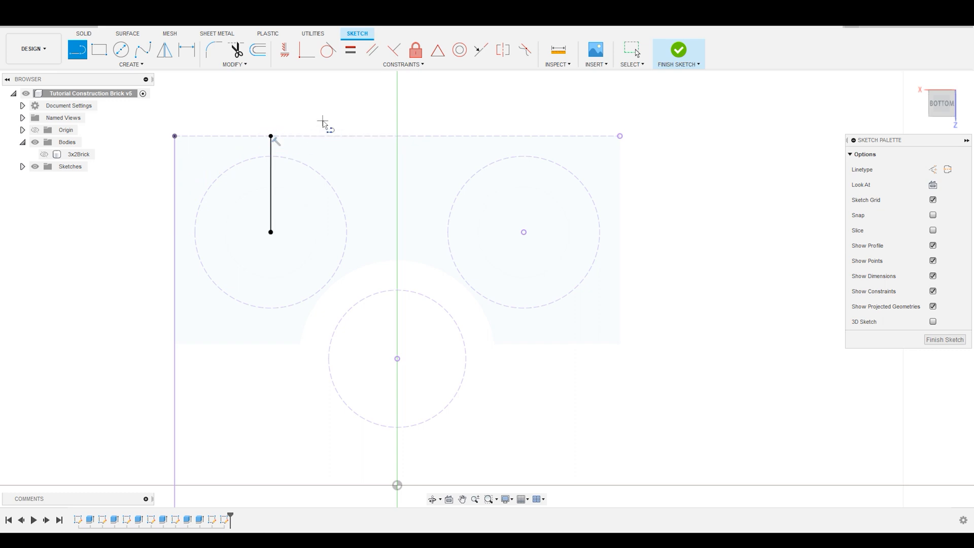
{"action": "key", "text": "Escape"}
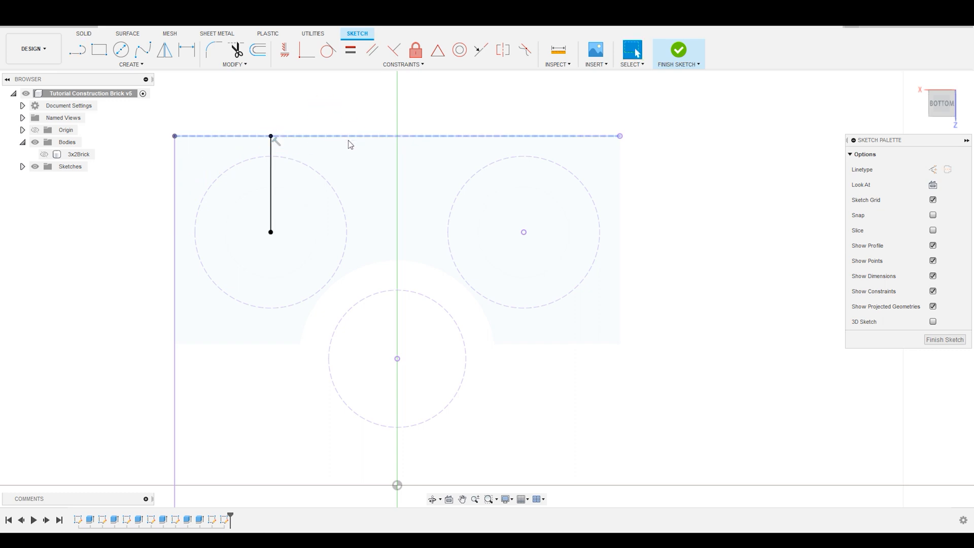
{"action": "left_click", "coordinate": [271, 157]}
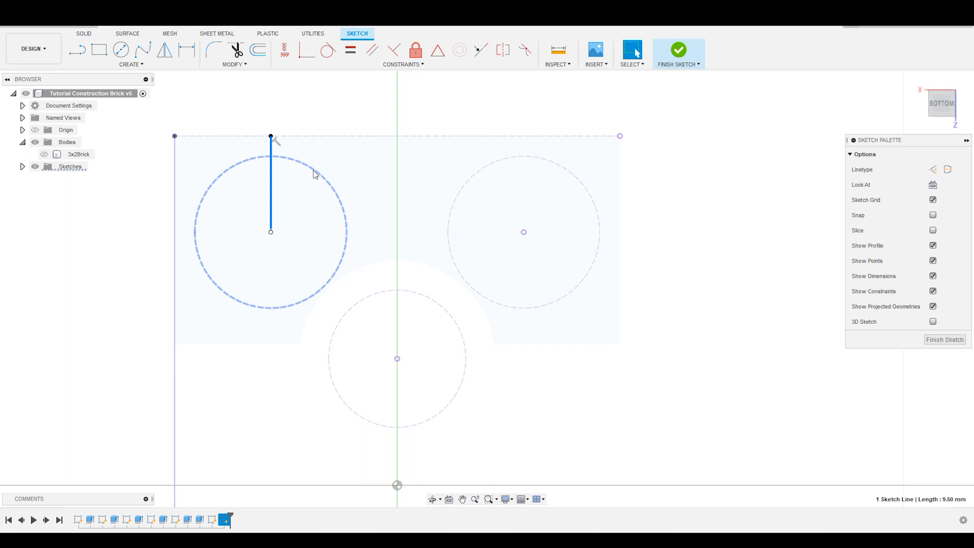
{"action": "left_click", "coordinate": [933, 170]}
{"action": "left_click", "coordinate": [692, 127]}
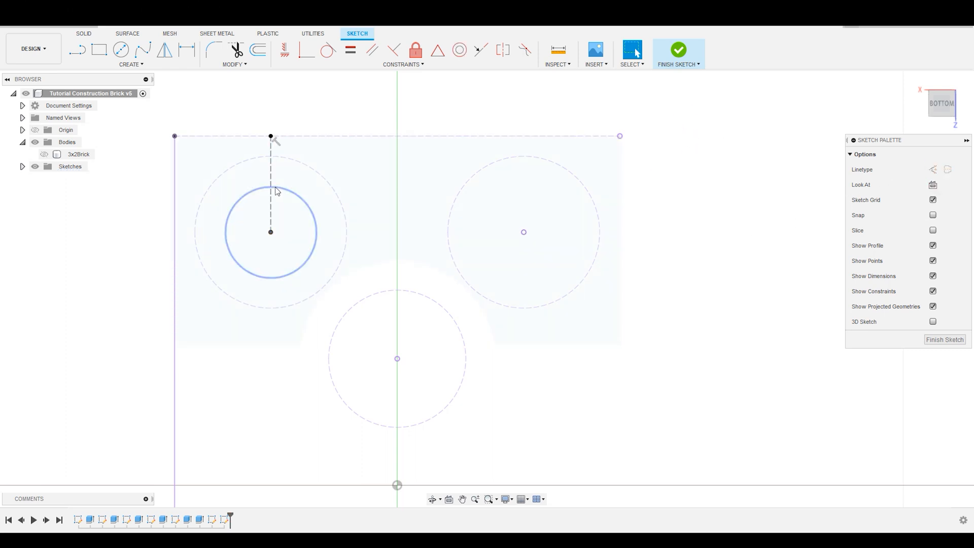
Step: Sketch a small upright rectangle in the empty area outside the projected long rim edge
{"action": "middle_click_drag", "start_coordinate": [261, 189], "coordinate": [430, 224]}
{"action": "scroll", "coordinate": [385, 224], "scroll_direction": "down", "scroll_amount": 2}
{"action": "scroll", "coordinate": [375, 229], "scroll_direction": "up", "scroll_amount": 3}
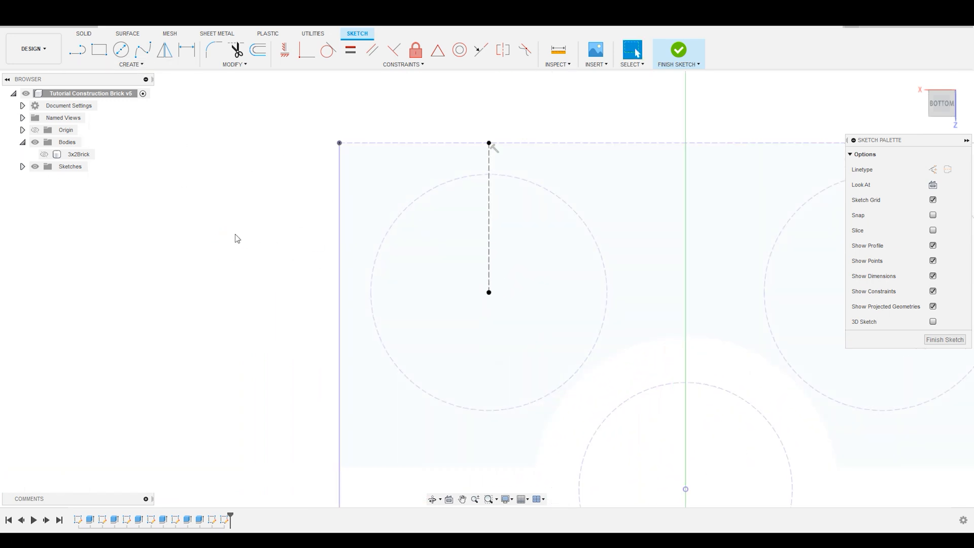
{"action": "left_click", "coordinate": [99, 49]}
{"action": "left_click", "coordinate": [224, 186]}
{"action": "left_click", "coordinate": [268, 246]}
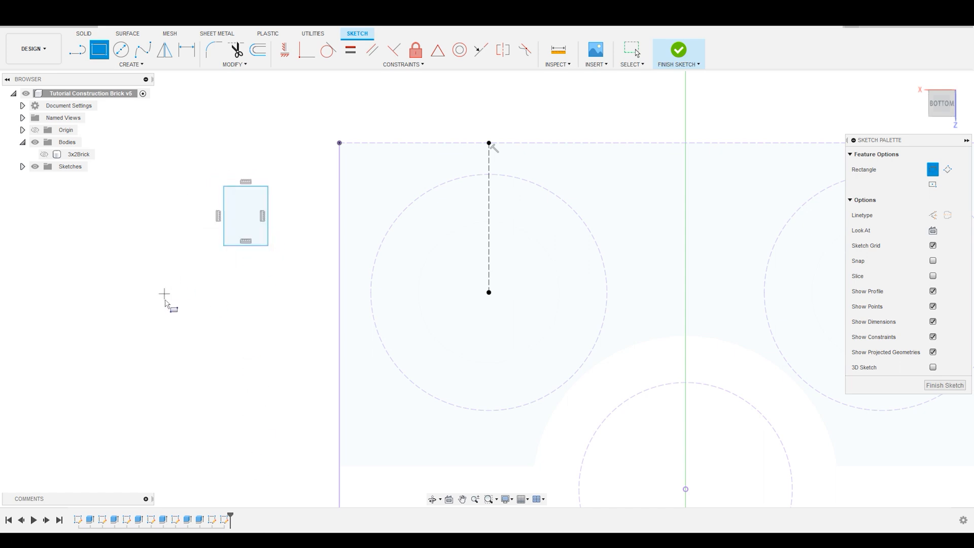
{"action": "key", "text": "Escape"}
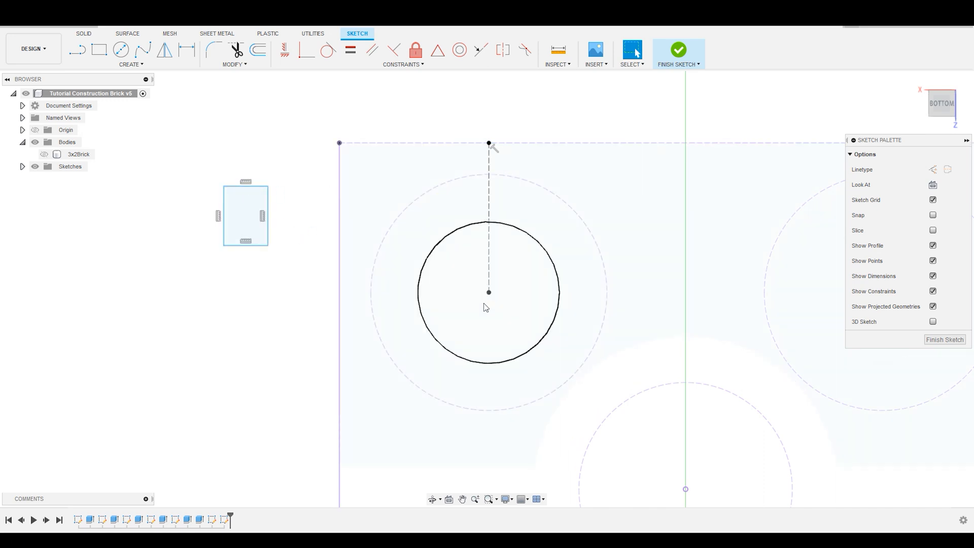
{"action": "key", "text": "ctrl+z"}
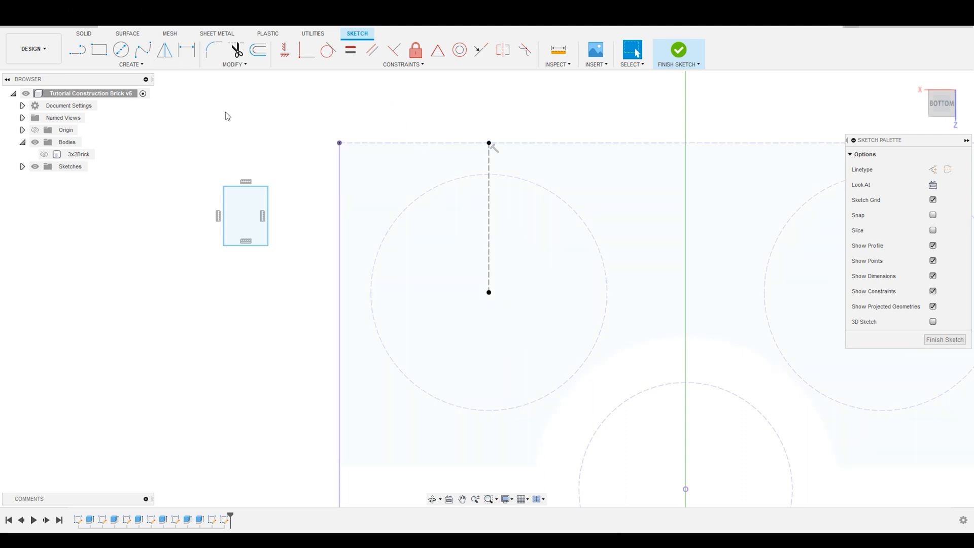
Step: Place a sketch point at the midpoint of the small rectangle's upper edge
{"action": "left_click", "coordinate": [150, 65]}
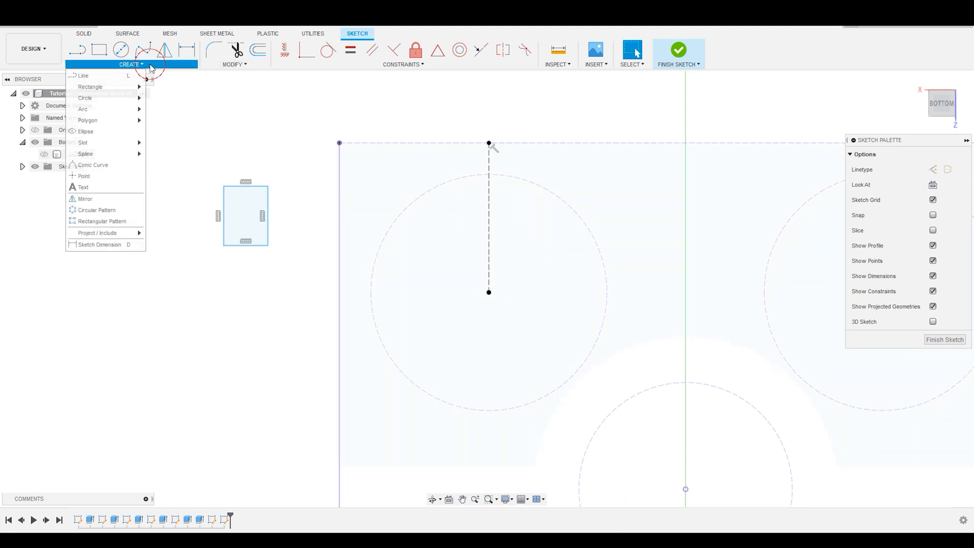
{"action": "left_click", "coordinate": [84, 176]}
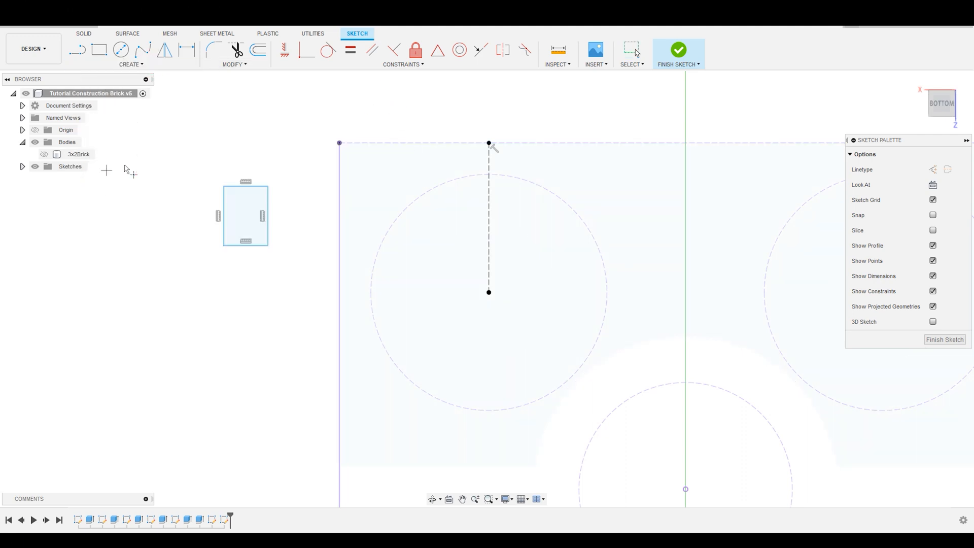
{"action": "left_click", "coordinate": [247, 187]}
{"action": "key", "text": "Escape"}
Step: Make the rectangle's midpoint coincident with the upper end of the vertical construction line
{"action": "left_click", "coordinate": [489, 144]}
{"action": "left_click", "coordinate": [491, 144], "text": "ctrl"}
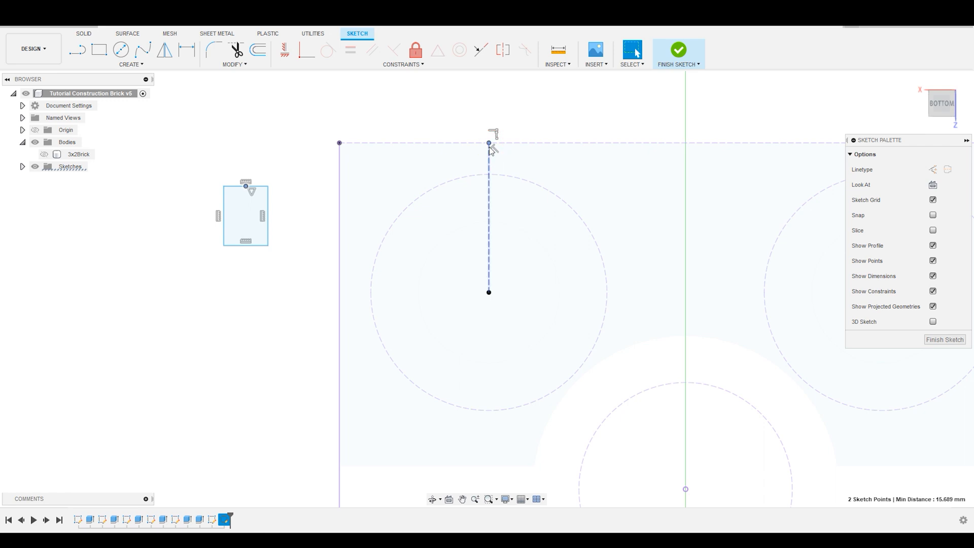
{"action": "left_click", "coordinate": [304, 53]}
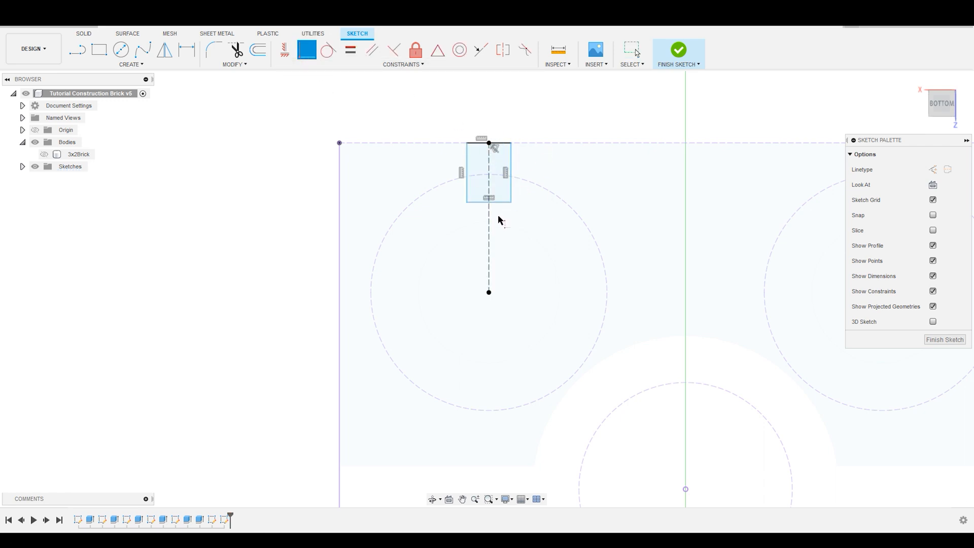
Step: Offset the projected left stud circle outward by 0.3 mm
{"action": "key", "text": "Escape"}
{"action": "scroll", "coordinate": [513, 203], "scroll_direction": "up", "scroll_amount": 2}
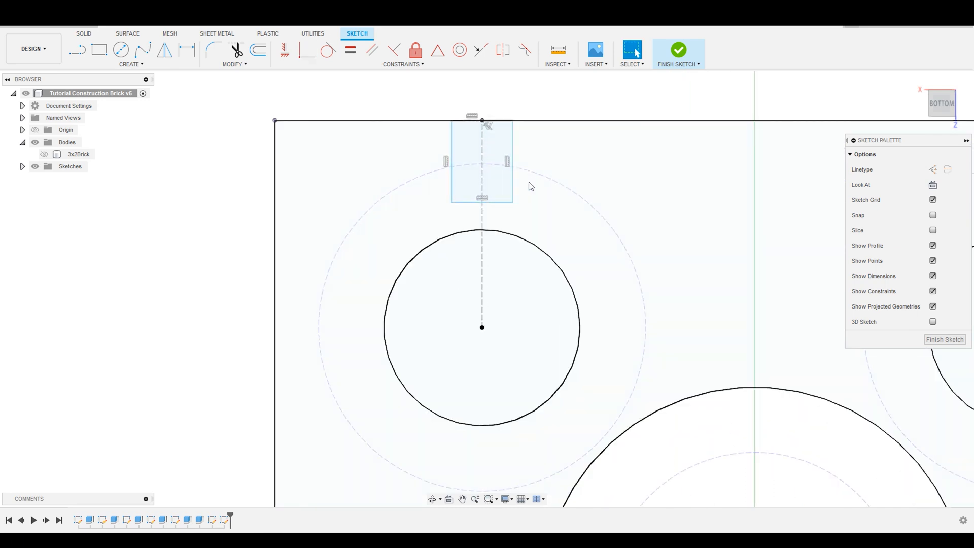
{"action": "left_click", "coordinate": [541, 176]}
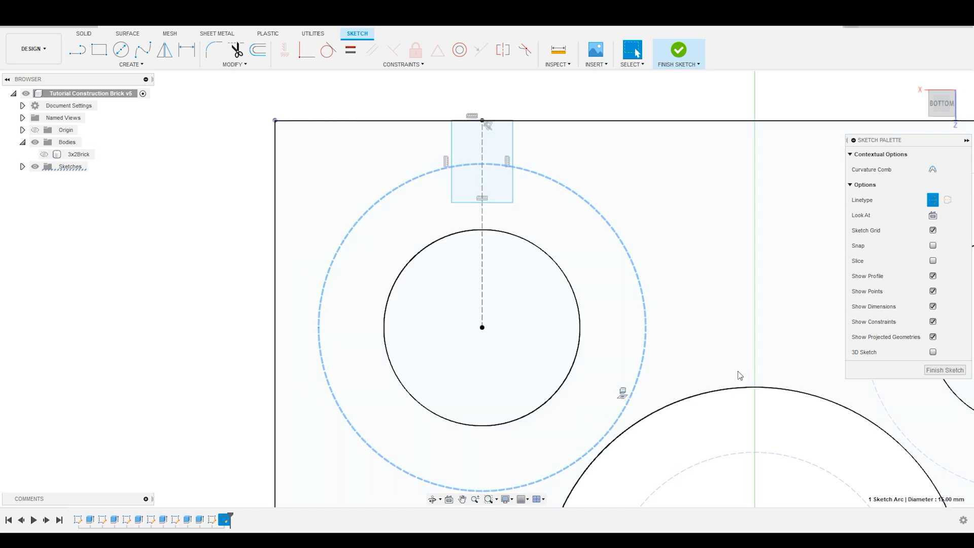
{"action": "scroll", "coordinate": [675, 372], "scroll_direction": "down", "scroll_amount": 4}
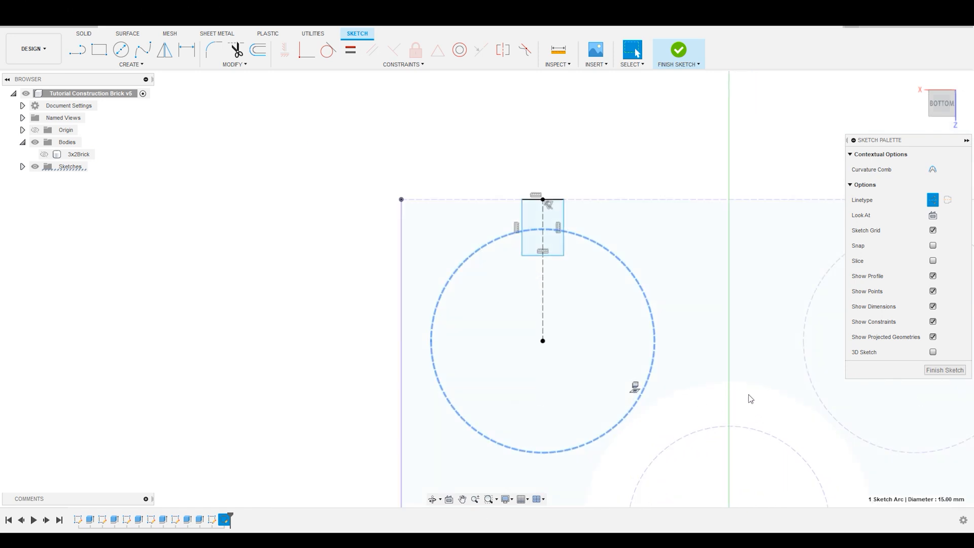
{"action": "left_click", "coordinate": [258, 49]}
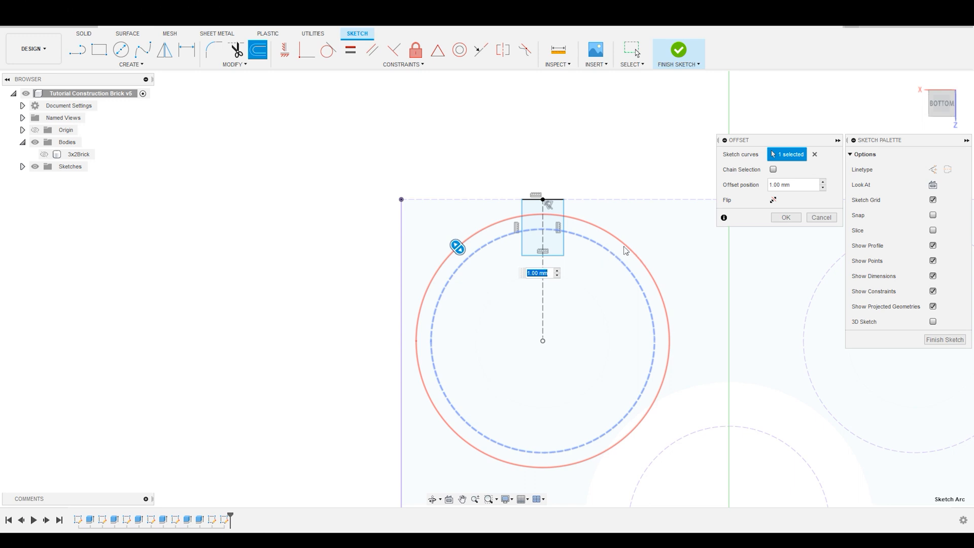
{"action": "key", "text": "BackSpace"}
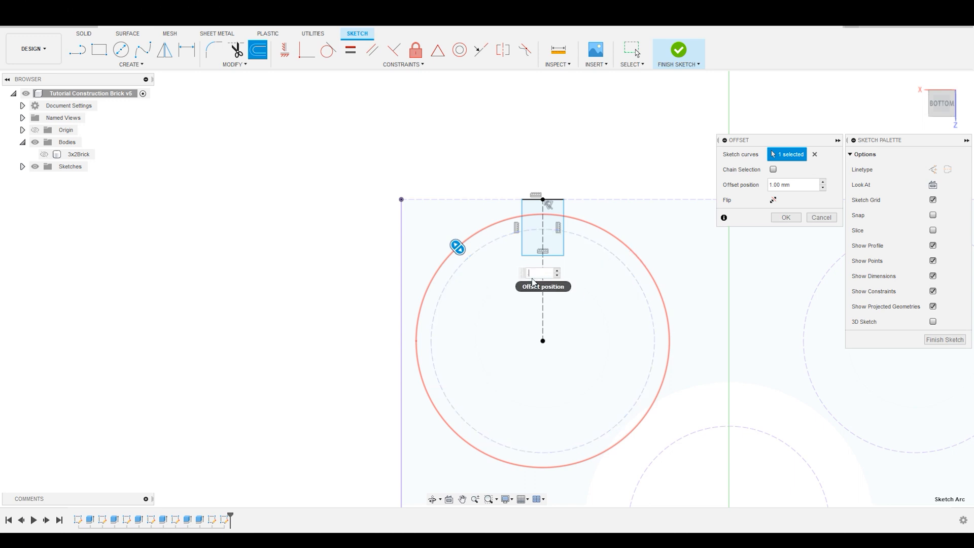
{"action": "type", "text": "3"}
{"action": "key", "text": "Return"}
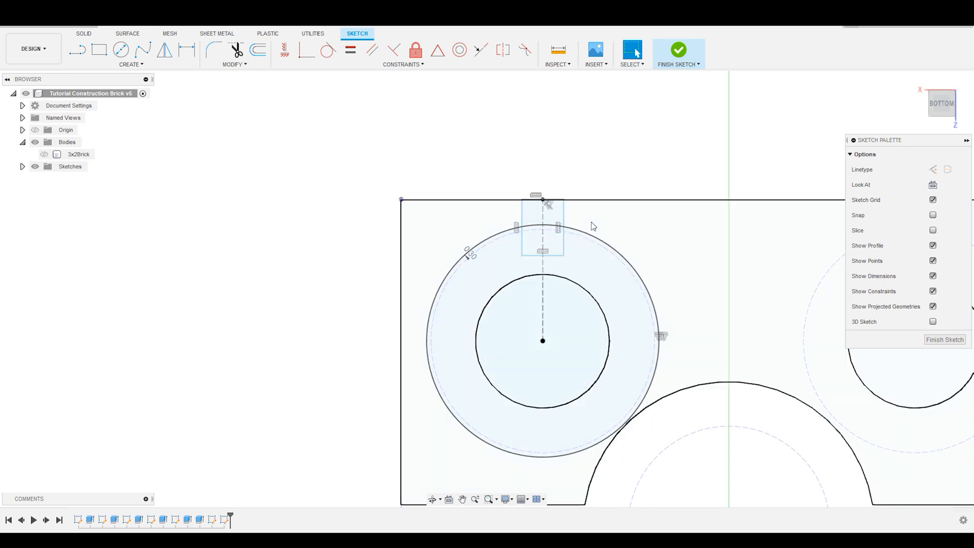
Step: Convert the offset circle to construction geometry and move the sketch palette clear of the window edge
{"action": "key", "text": "ctrl+z"}
{"action": "left_click", "coordinate": [481, 242]}
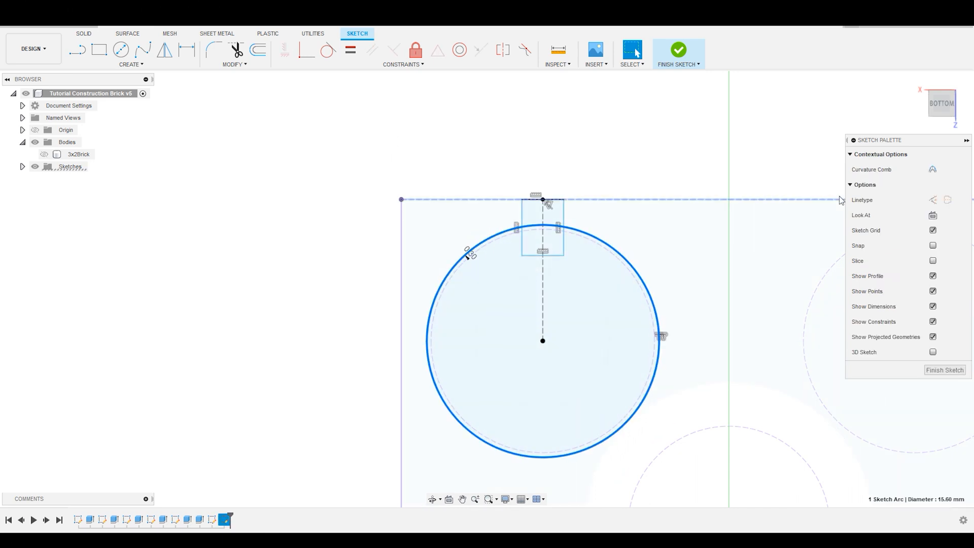
{"action": "left_click", "coordinate": [935, 203]}
{"action": "left_click_drag", "start_coordinate": [918, 140], "coordinate": [843, 171]}
{"action": "scroll", "coordinate": [709, 287], "scroll_direction": "down", "scroll_amount": 1}
{"action": "scroll", "coordinate": [710, 288], "scroll_direction": "up", "scroll_amount": 3}
{"action": "left_click", "coordinate": [650, 131]}
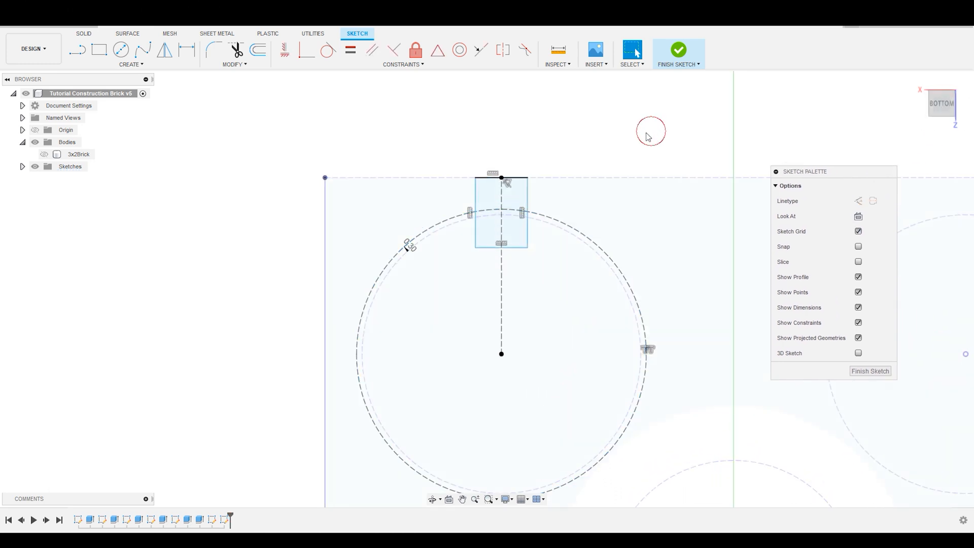
Step: Shorten the small rectangle by raising its lower edge, and make that edge tangent to the offset construction circle
{"action": "left_click", "coordinate": [514, 270]}
{"action": "key", "text": "Delete"}
{"action": "left_click_drag", "start_coordinate": [519, 248], "coordinate": [523, 203]}
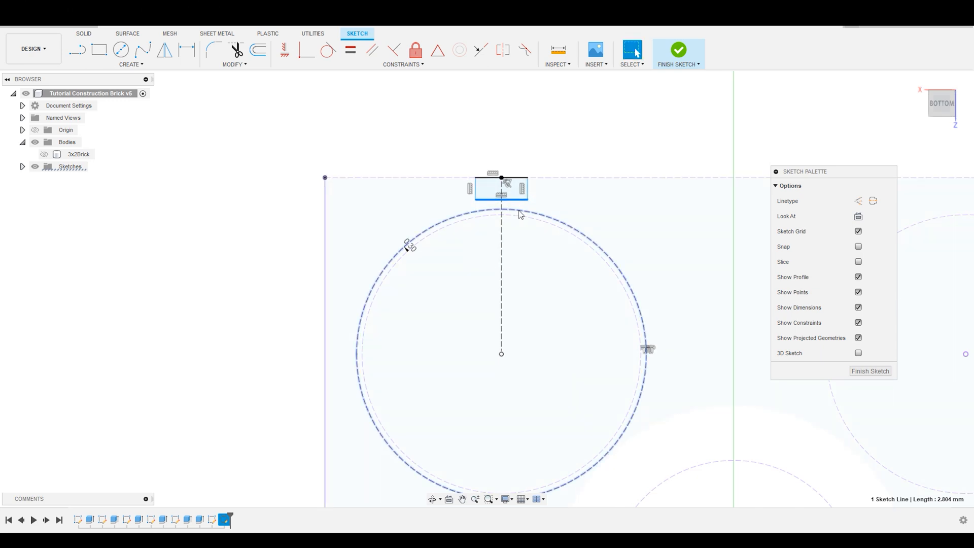
{"action": "left_click", "coordinate": [507, 208], "text": "shift"}
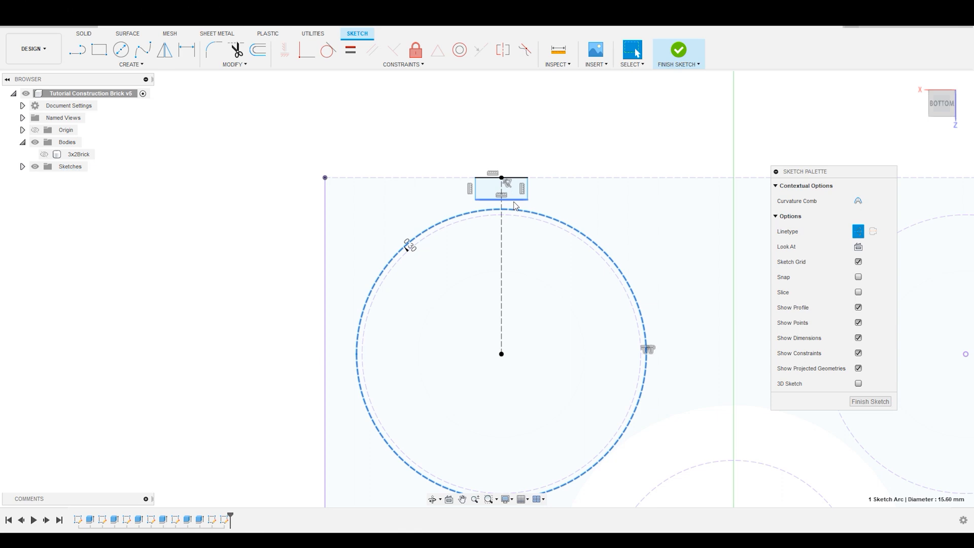
{"action": "left_click", "coordinate": [328, 49]}
{"action": "scroll", "coordinate": [504, 206], "scroll_direction": "up", "scroll_amount": 5}
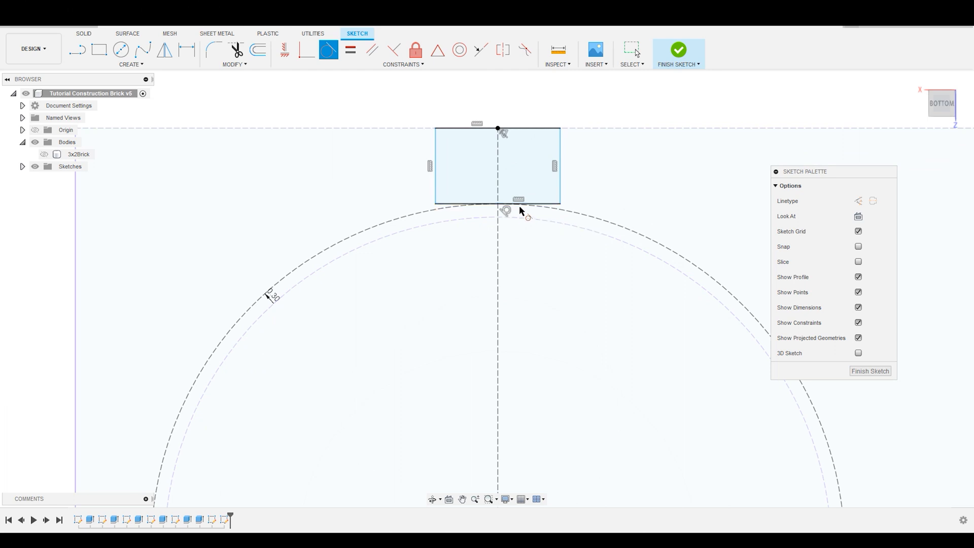
Step: Try offset distances of 0.4 mm and 0.6 mm for the construction circle, and restore the distance to 0.3 mm
{"action": "left_click", "coordinate": [282, 307]}
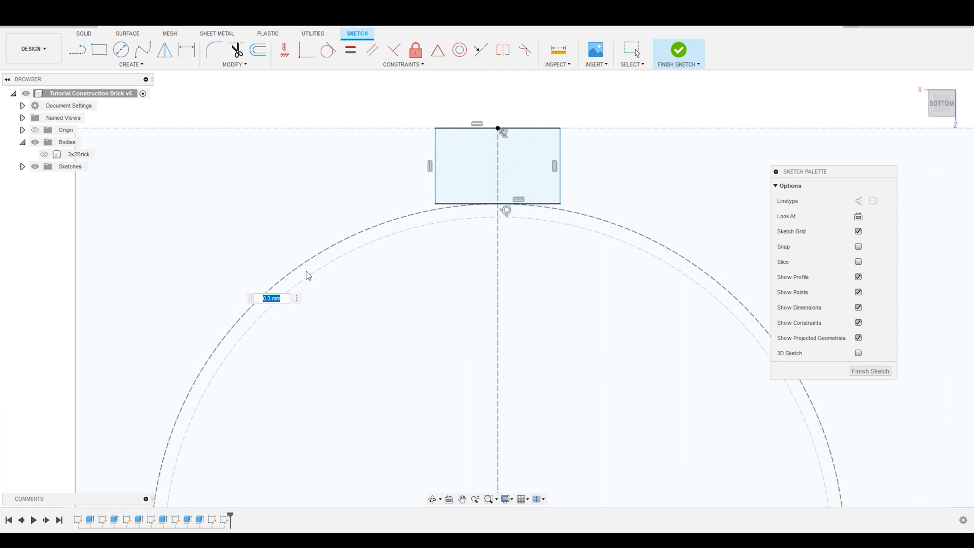
{"action": "type", "text": "0.4"}
{"action": "key", "text": "Return"}
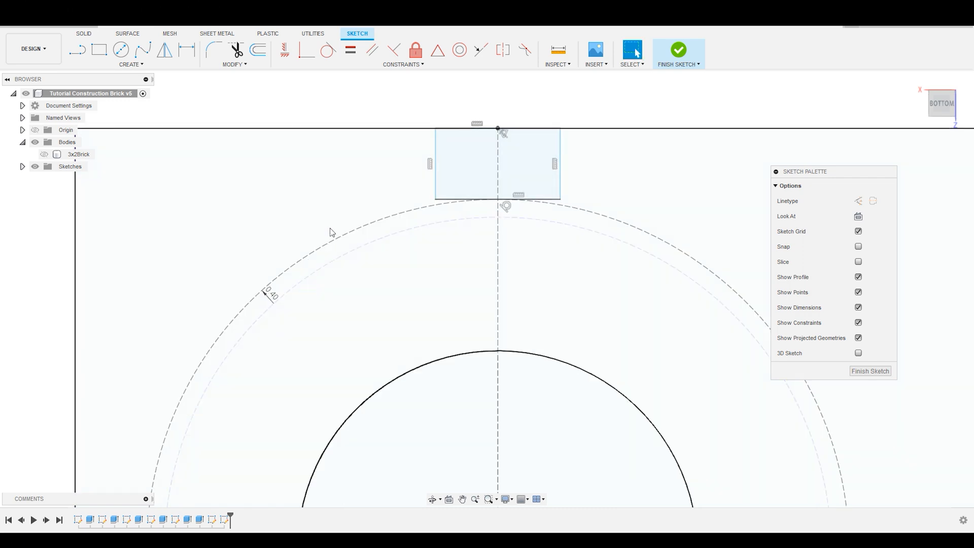
{"action": "scroll", "coordinate": [329, 223], "scroll_direction": "down", "scroll_amount": 4}
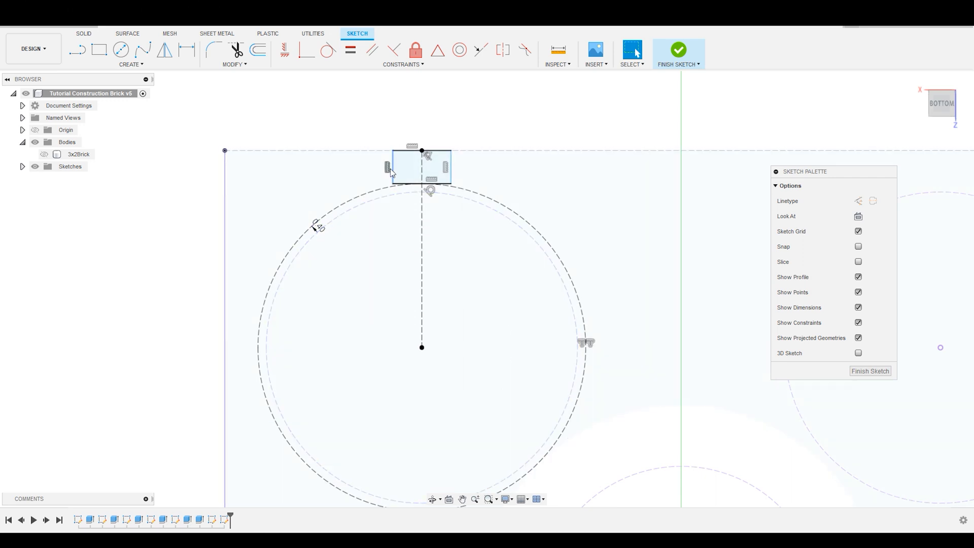
{"action": "double_click", "coordinate": [321, 228]}
{"action": "type", "text": ".6"}
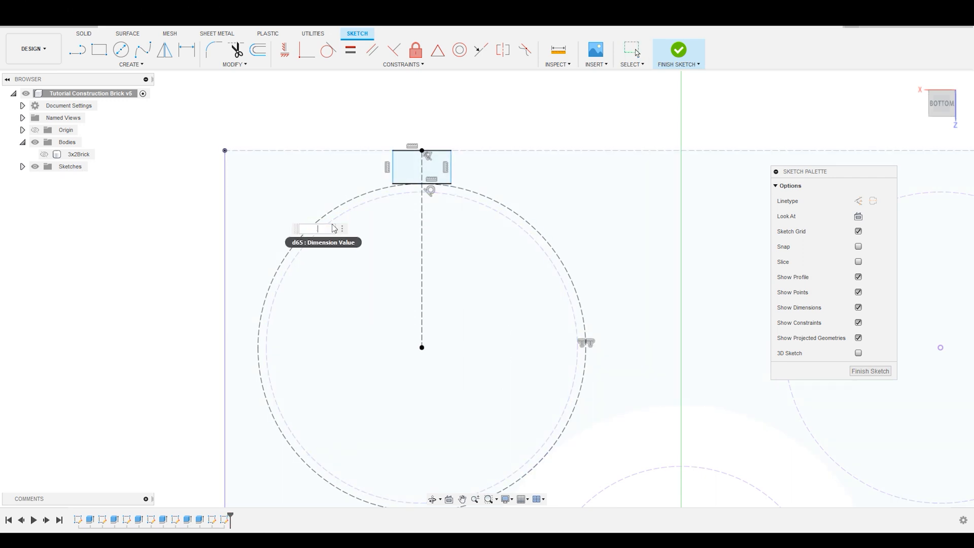
{"action": "key", "text": "Return"}
{"action": "double_click", "coordinate": [315, 224]}
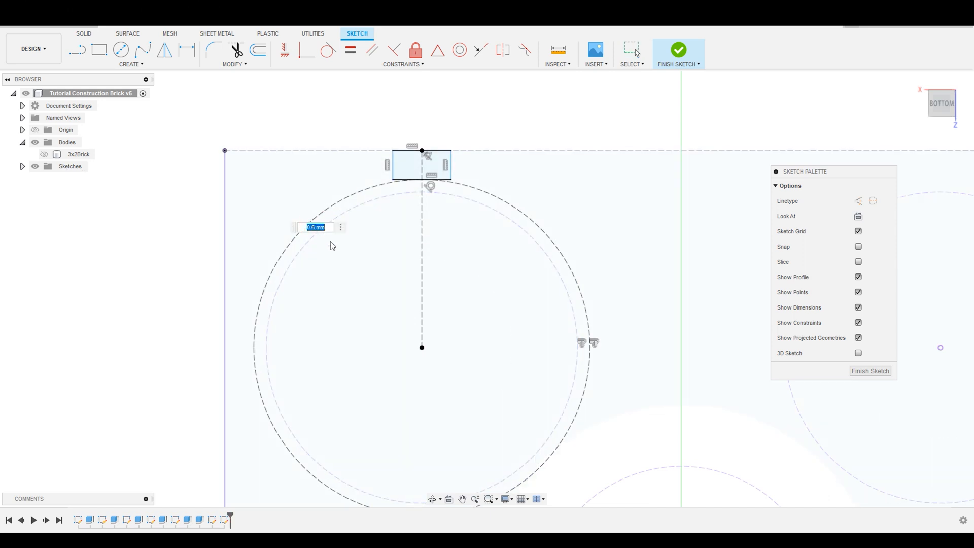
{"action": "type", "text": ".3"}
{"action": "key", "text": "Return"}
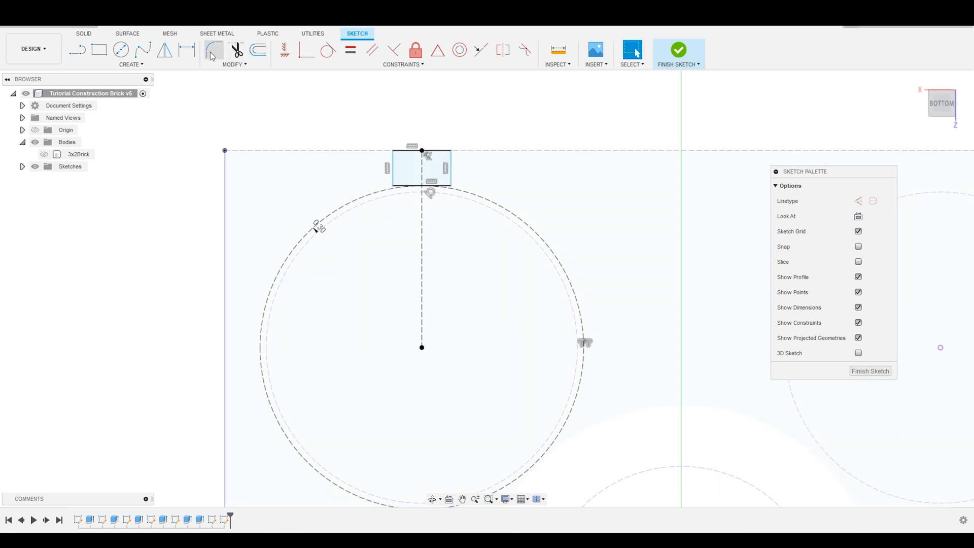
Step: Dimension the small rectangle's width between its two vertical sides as 2.5 mm
{"action": "left_click", "coordinate": [186, 49]}
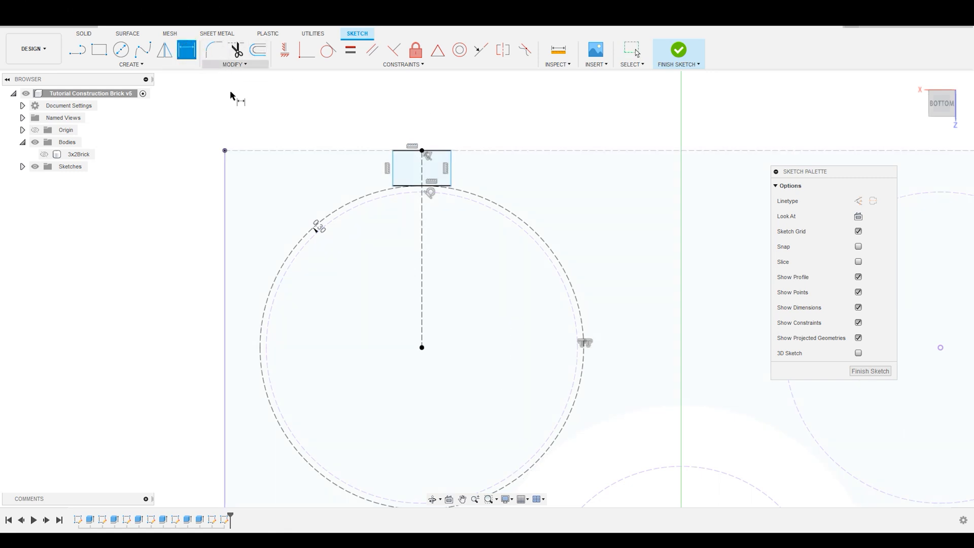
{"action": "left_click", "coordinate": [393, 165]}
{"action": "left_click", "coordinate": [449, 165]}
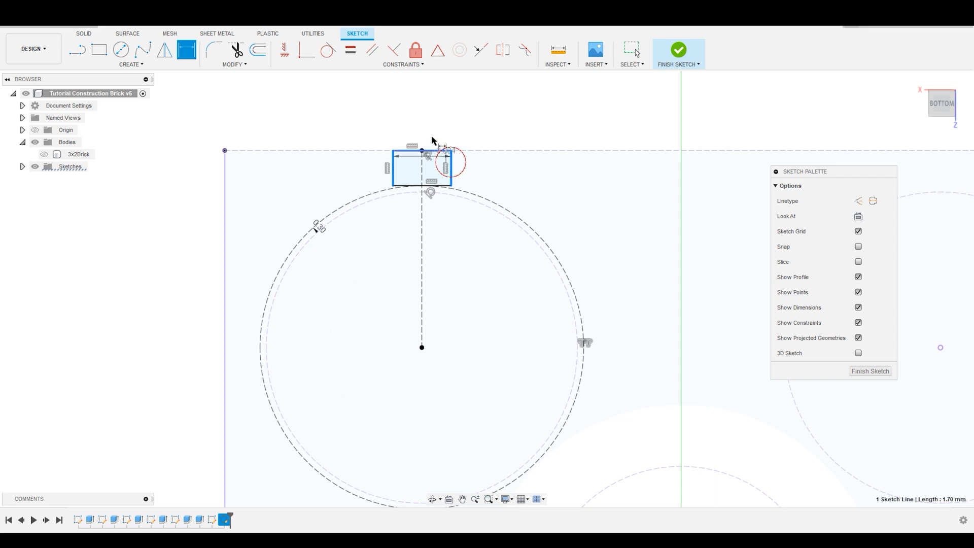
{"action": "left_click", "coordinate": [421, 118]}
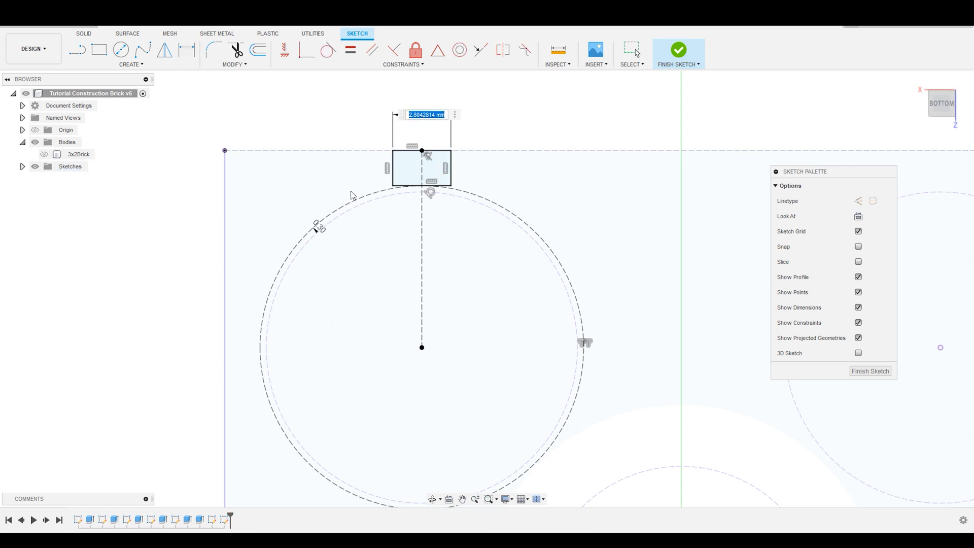
{"action": "type", "text": "2.5"}
{"action": "key", "text": "Return"}
{"action": "scroll", "coordinate": [321, 126], "scroll_direction": "down", "scroll_amount": 3}
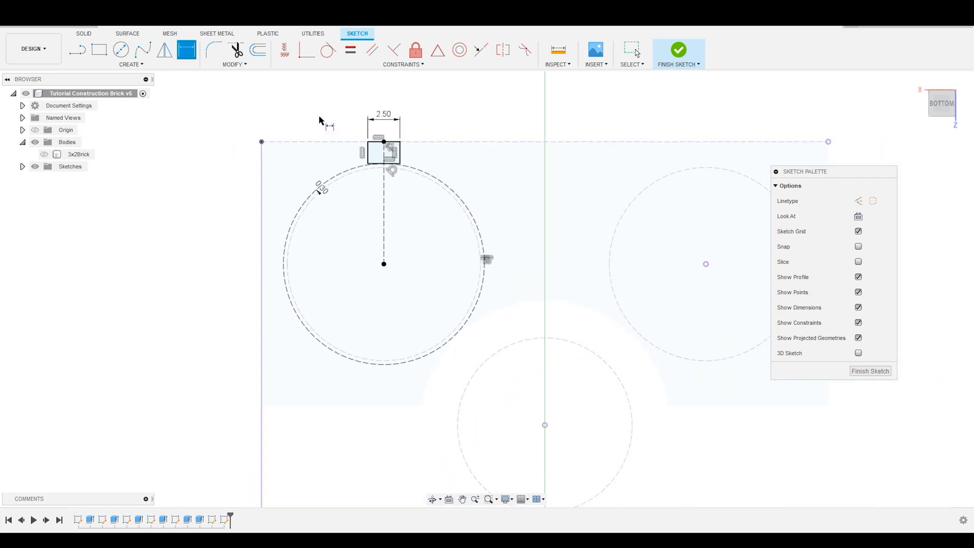
{"action": "key", "text": "Escape"}
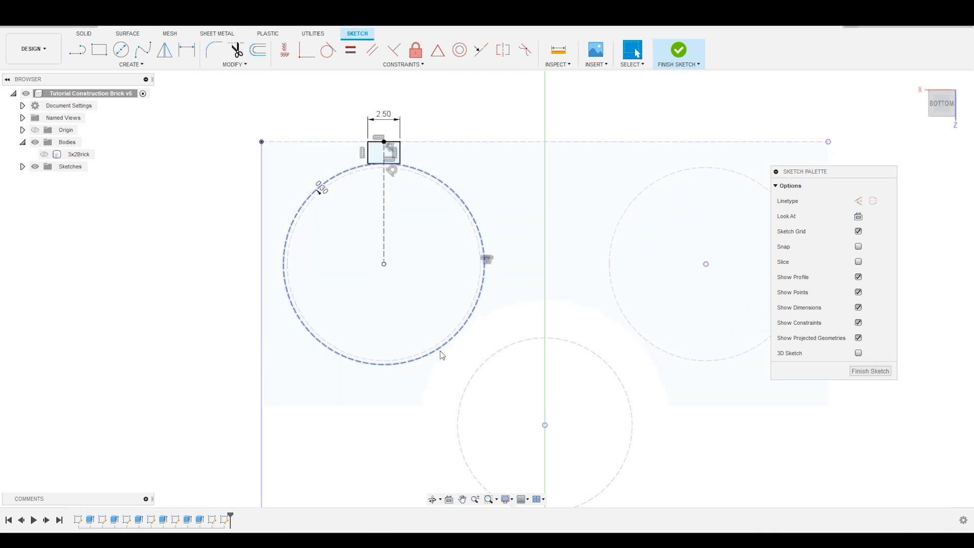
Step: Draw a diagonal line from the left stud circle's center to the nearby rim corner and convert it to a centerline
{"action": "left_click", "coordinate": [84, 55]}
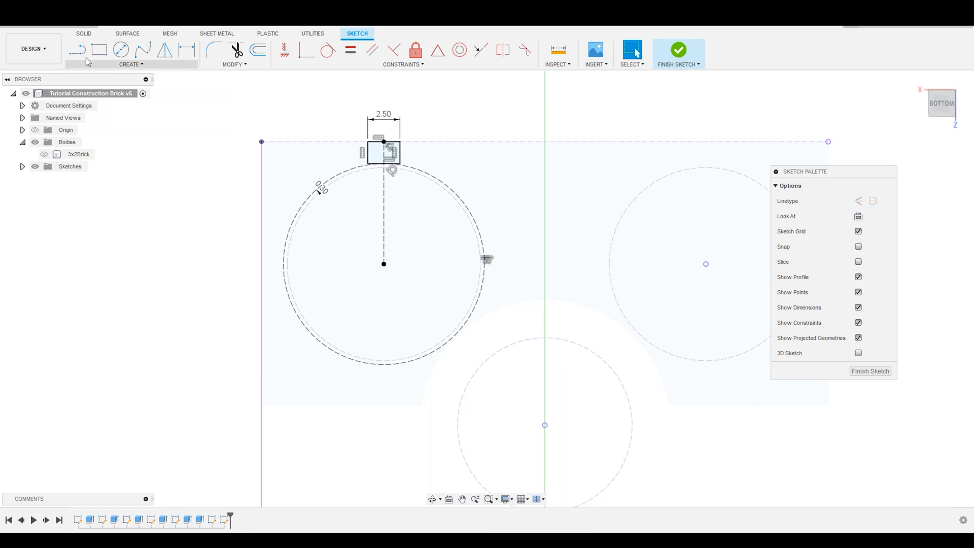
{"action": "left_click", "coordinate": [384, 263]}
{"action": "double_click", "coordinate": [262, 142]}
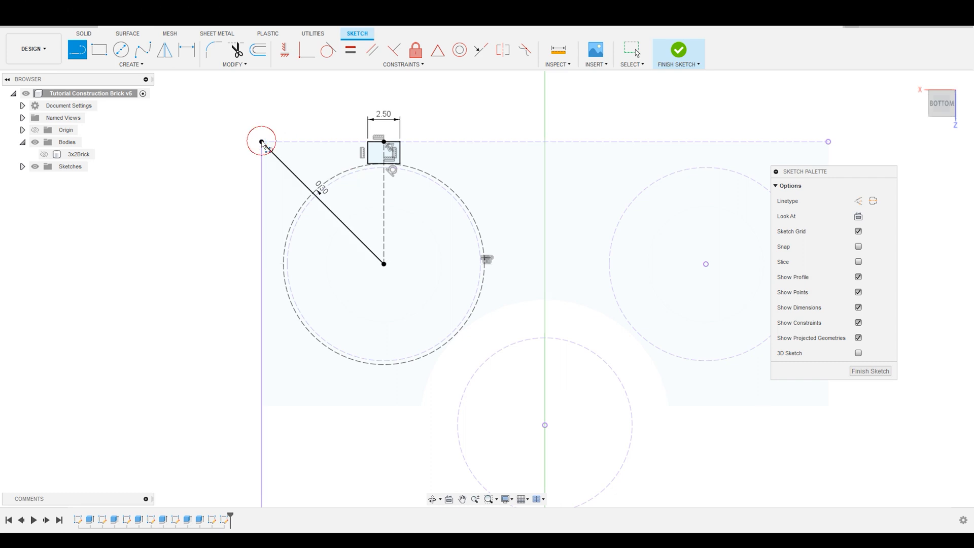
{"action": "key", "text": "Escape"}
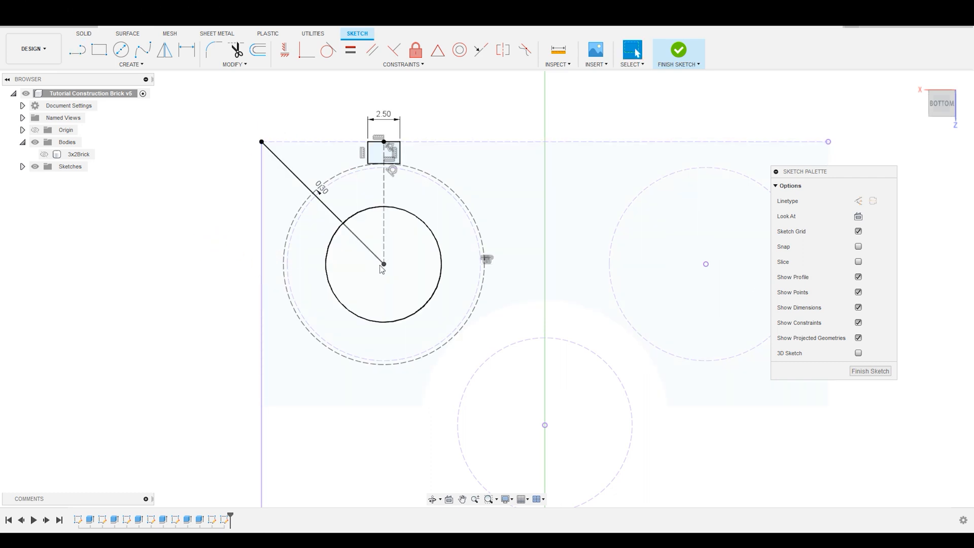
{"action": "left_click", "coordinate": [379, 259]}
{"action": "left_click", "coordinate": [873, 201]}
{"action": "key", "text": "Escape"}
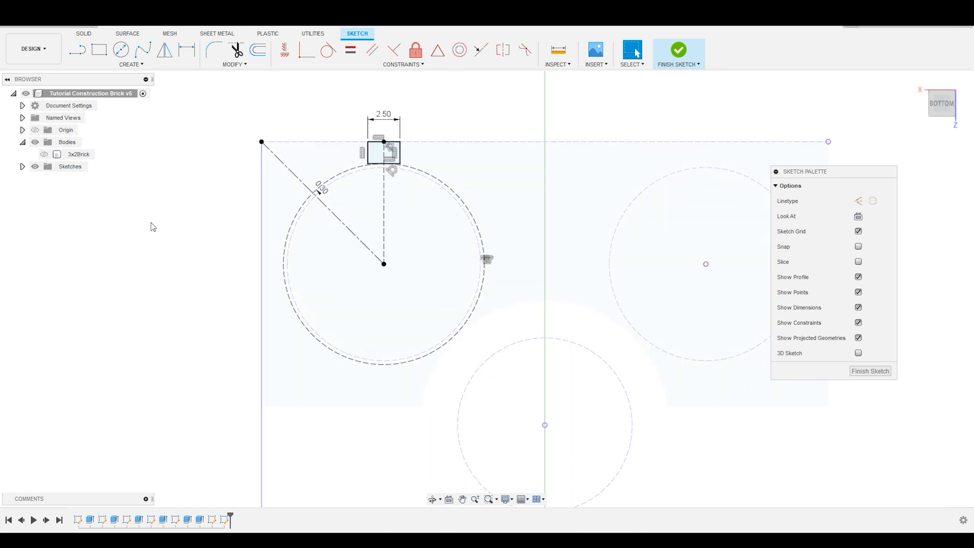
Step: Mirror the small rectangle's four sides across the diagonal centerline onto the adjacent long rim edge
{"action": "scroll", "coordinate": [153, 227], "scroll_direction": "down", "scroll_amount": 1}
{"action": "scroll", "coordinate": [150, 228], "scroll_direction": "up", "scroll_amount": 3}
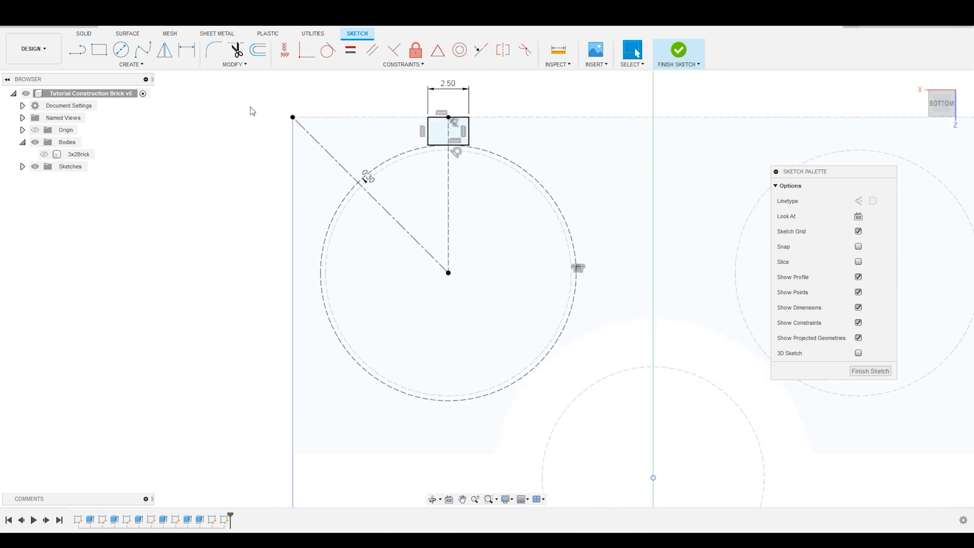
{"action": "middle_click_drag", "start_coordinate": [252, 112], "coordinate": [249, 106], "text": "shift"}
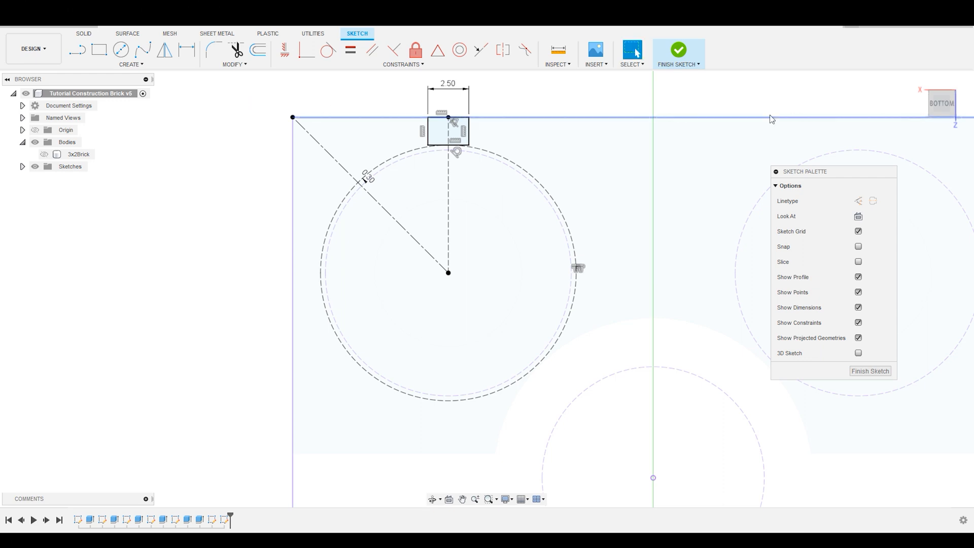
{"action": "middle_click_drag", "start_coordinate": [239, 122], "coordinate": [294, 196]}
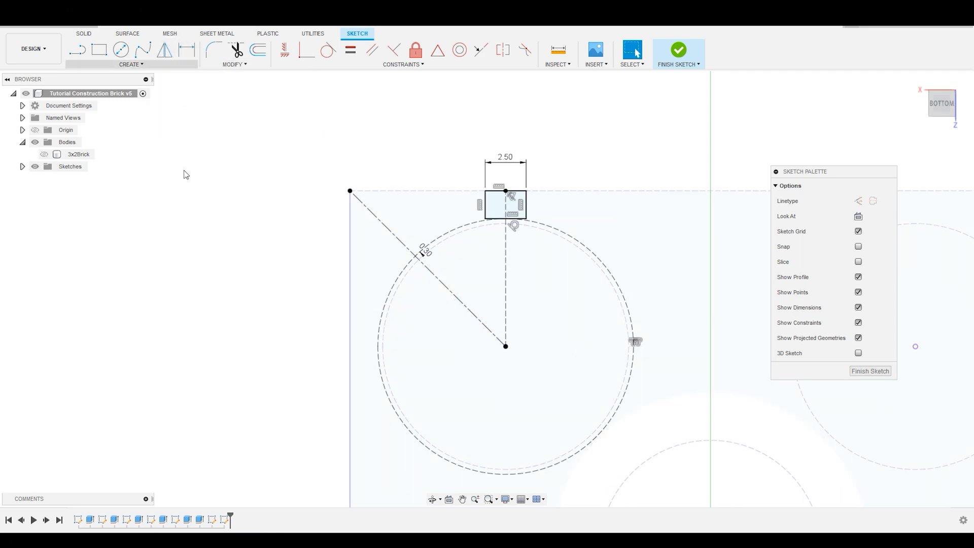
{"action": "left_click", "coordinate": [165, 57]}
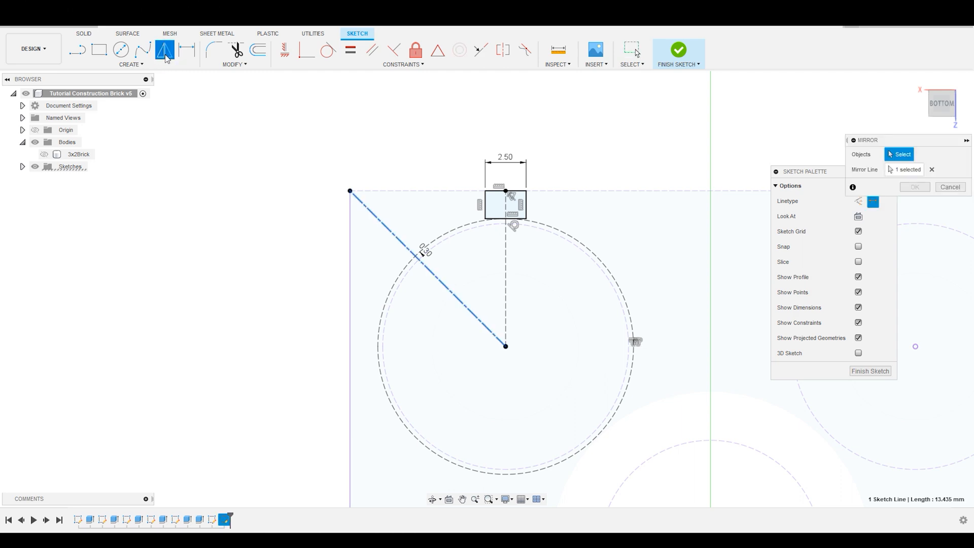
{"action": "left_click", "coordinate": [486, 204]}
{"action": "left_click", "coordinate": [497, 191]}
{"action": "left_click", "coordinate": [526, 191]}
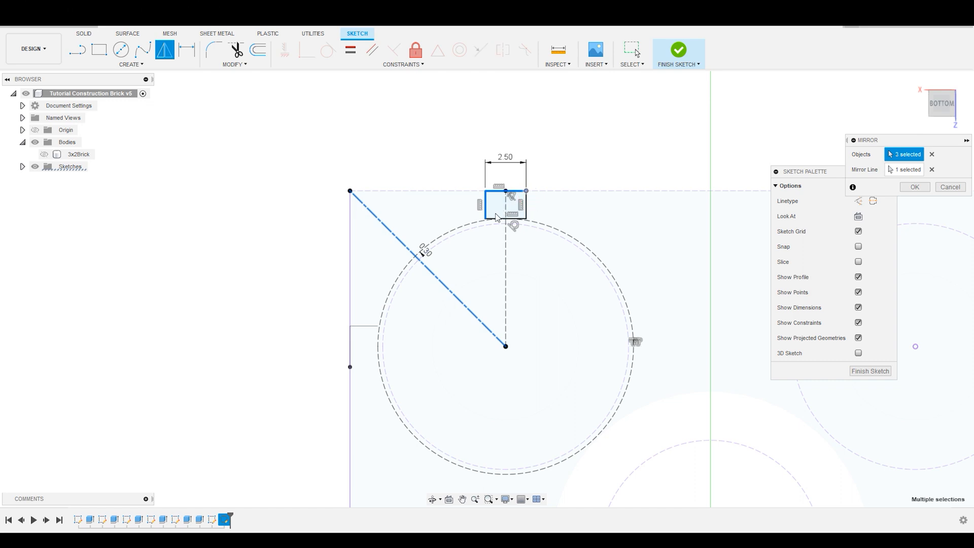
{"action": "left_click", "coordinate": [526, 192]}
{"action": "left_click", "coordinate": [526, 201]}
{"action": "left_click", "coordinate": [492, 219]}
{"action": "scroll", "coordinate": [247, 181], "scroll_direction": "down", "scroll_amount": 1}
{"action": "scroll", "coordinate": [248, 181], "scroll_direction": "down", "scroll_amount": 5}
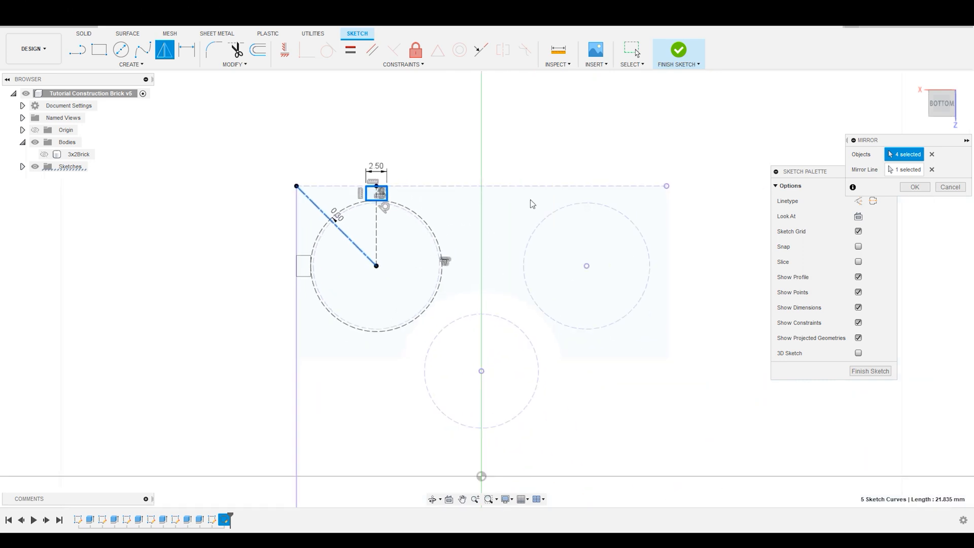
{"action": "left_click", "coordinate": [923, 185]}
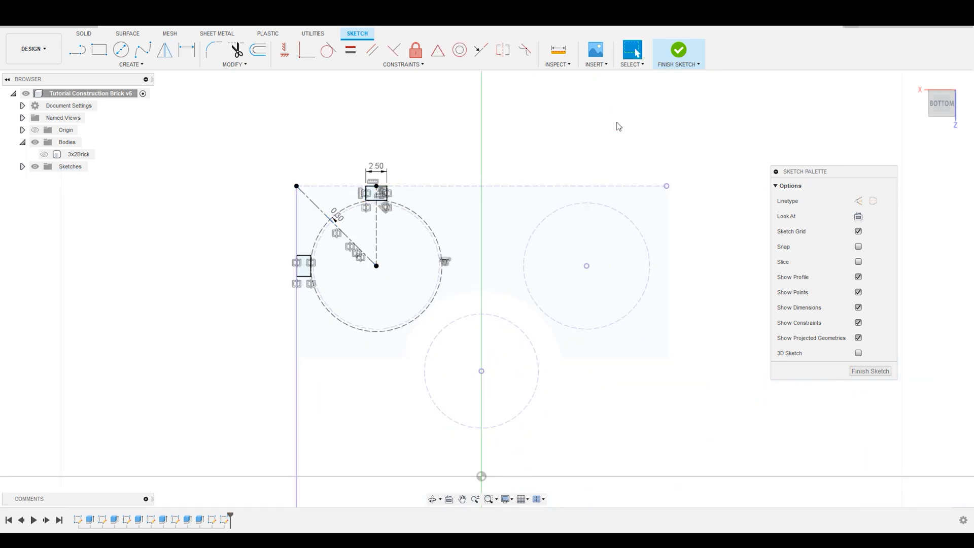
{"action": "scroll", "coordinate": [581, 154], "scroll_direction": "down", "scroll_amount": 1}
{"action": "scroll", "coordinate": [375, 275], "scroll_direction": "up", "scroll_amount": 3}
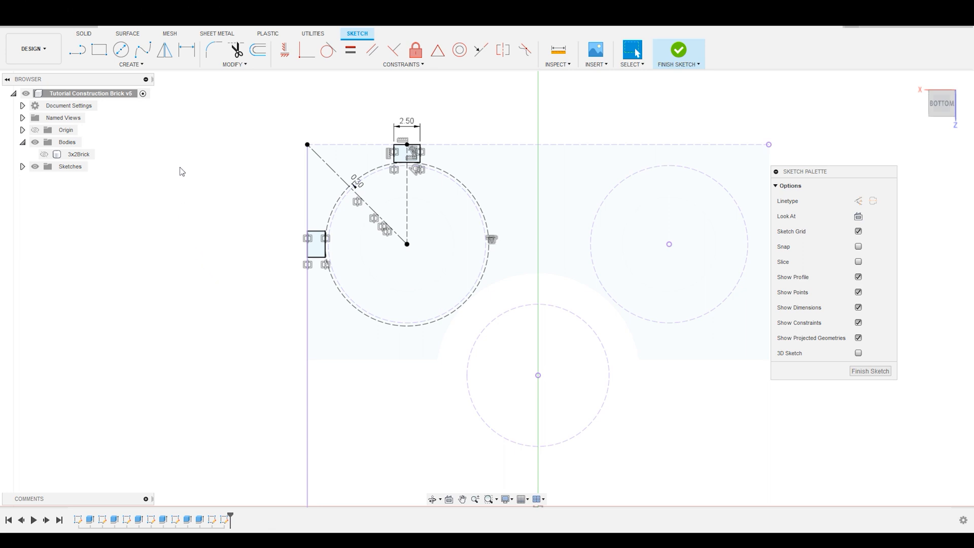
{"action": "left_click", "coordinate": [131, 64]}
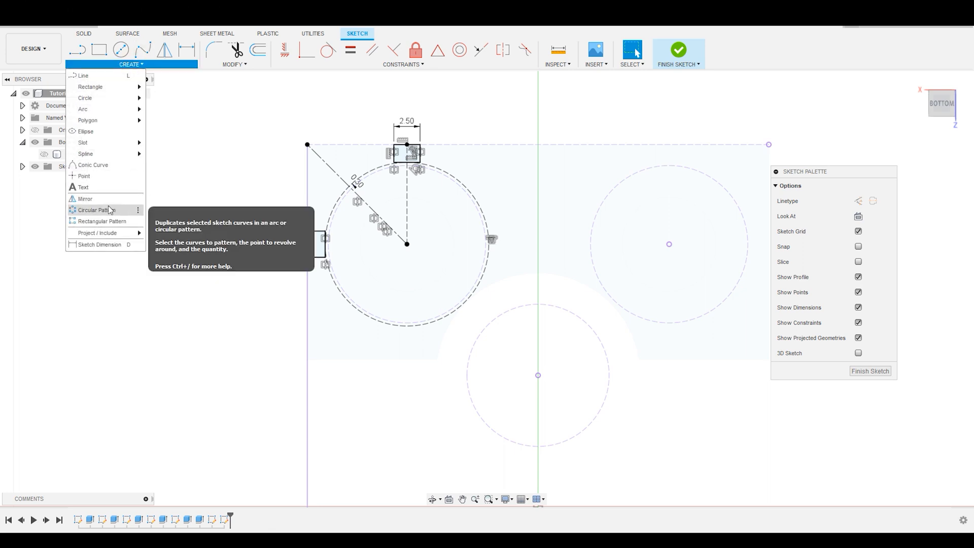
{"action": "left_click", "coordinate": [248, 109]}
{"action": "scroll", "coordinate": [241, 118], "scroll_direction": "down", "scroll_amount": 3}
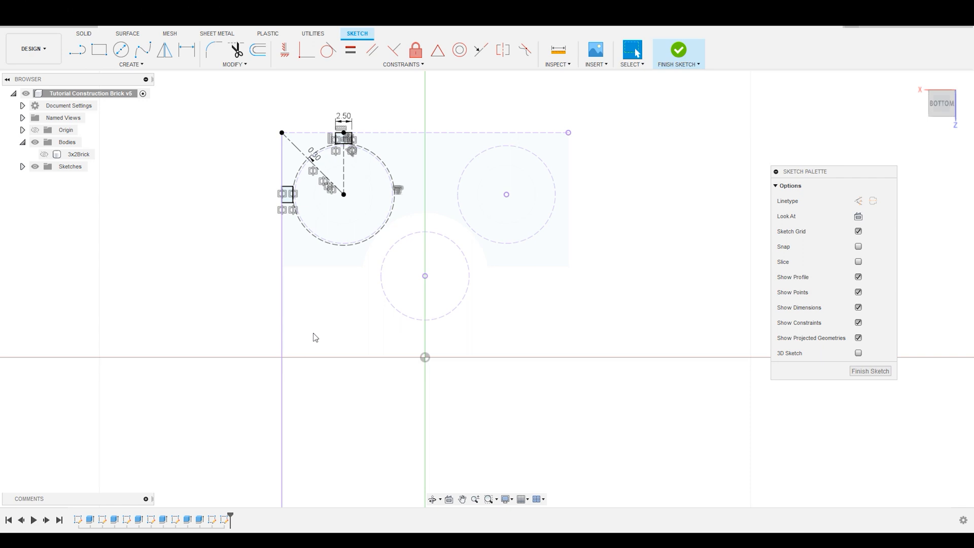
Step: Show the 3x2Brick body to examine the rib rectangles against the brick's underside, and hide it again
{"action": "left_click", "coordinate": [44, 154]}
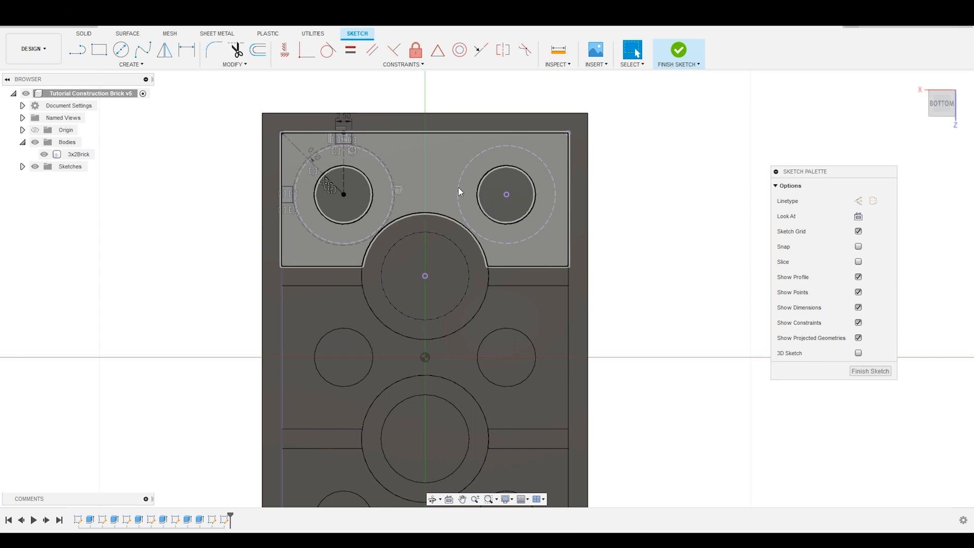
{"action": "left_click", "coordinate": [285, 121]}
{"action": "left_click", "coordinate": [183, 253]}
{"action": "scroll", "coordinate": [185, 189], "scroll_direction": "down", "scroll_amount": 1}
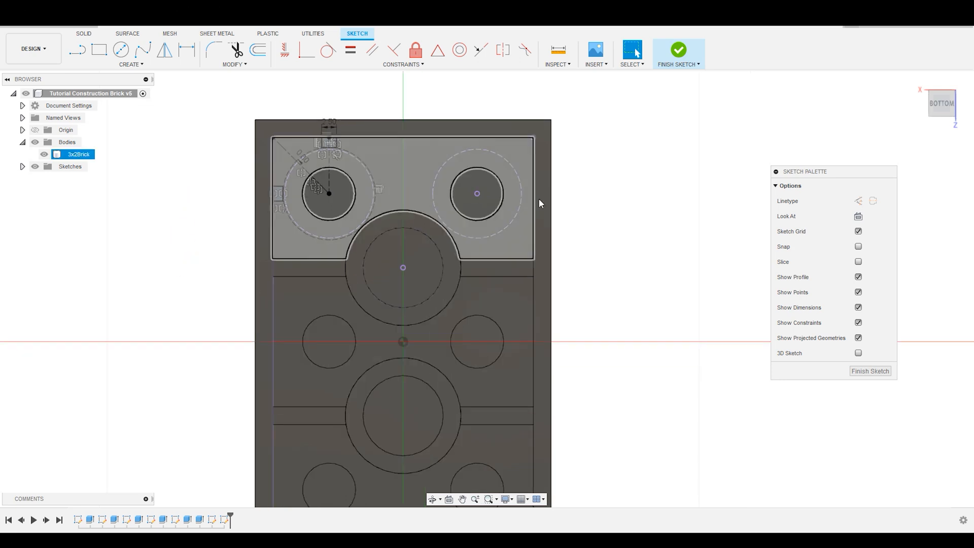
{"action": "left_click", "coordinate": [44, 155]}
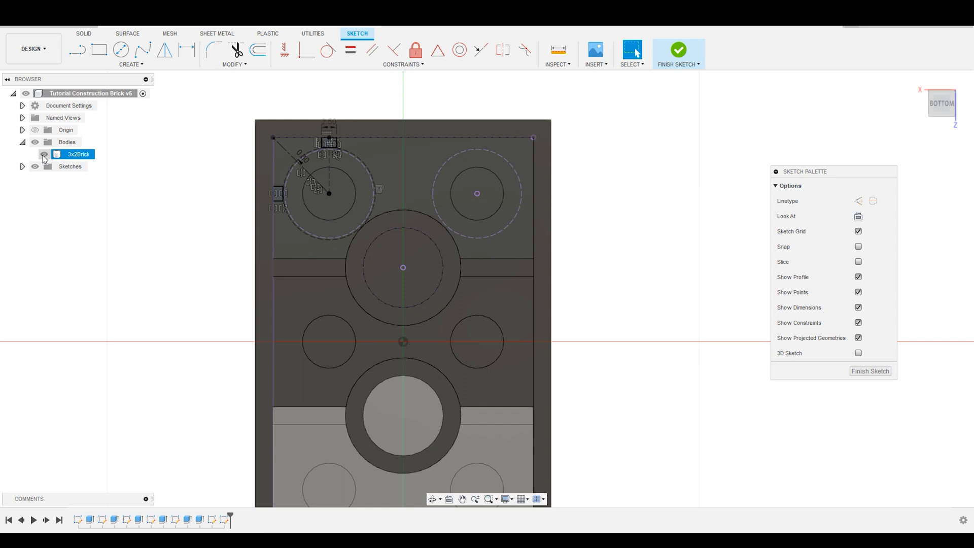
{"action": "left_click", "coordinate": [44, 155]}
{"action": "scroll", "coordinate": [262, 133], "scroll_direction": "up", "scroll_amount": 4}
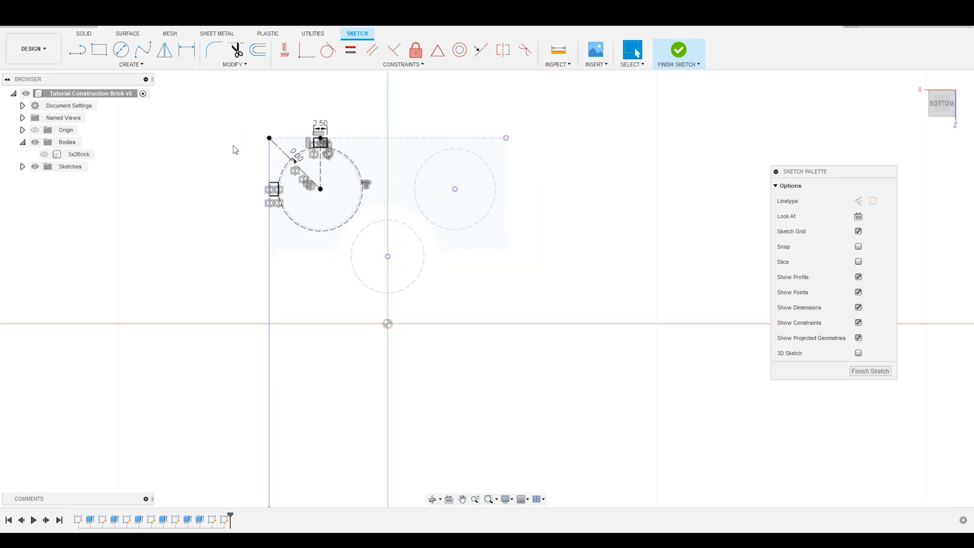
Step: Start a circular sketch pattern with all four sides of both small rib rectangles as its objects
{"action": "left_click", "coordinate": [131, 64]}
{"action": "left_click", "coordinate": [104, 213]}
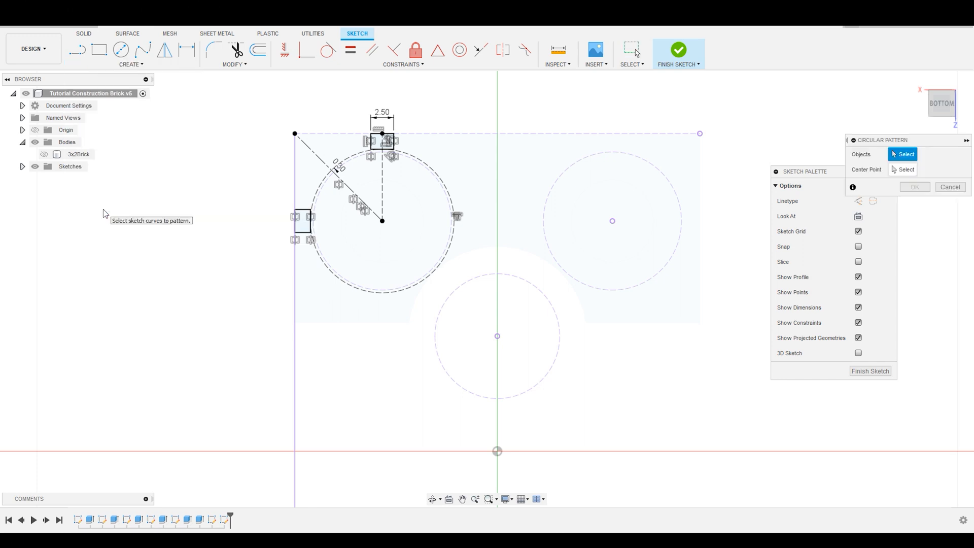
{"action": "scroll", "coordinate": [312, 213], "scroll_direction": "up", "scroll_amount": 5}
{"action": "left_click", "coordinate": [312, 206]}
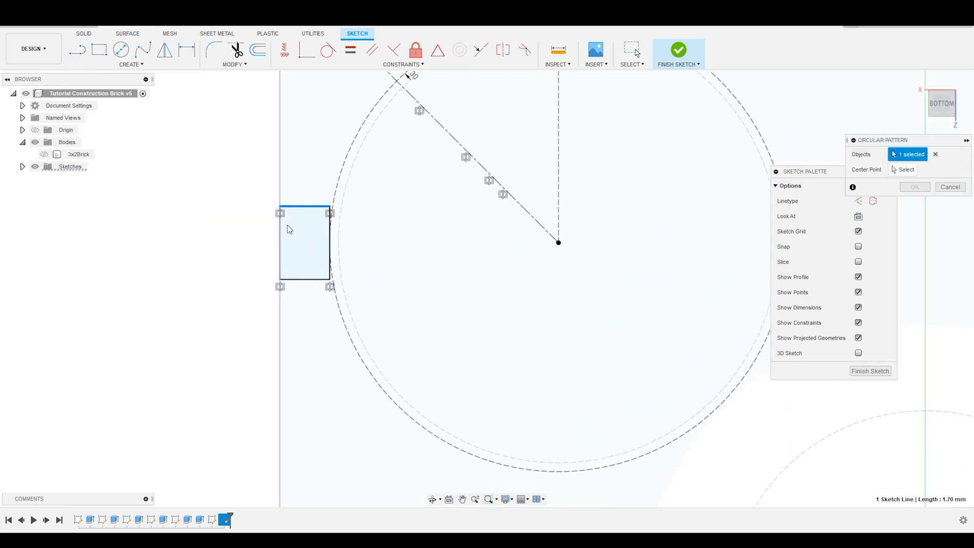
{"action": "left_click", "coordinate": [280, 227]}
{"action": "left_click", "coordinate": [330, 267]}
{"action": "left_click", "coordinate": [312, 280]}
{"action": "scroll", "coordinate": [315, 263], "scroll_direction": "down", "scroll_amount": 5}
{"action": "scroll", "coordinate": [337, 176], "scroll_direction": "up", "scroll_amount": 4}
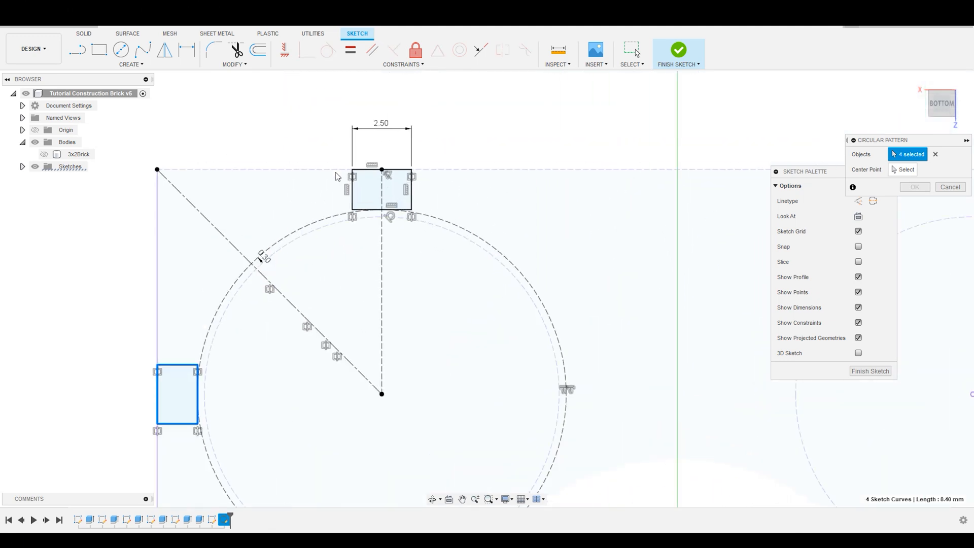
{"action": "left_click", "coordinate": [352, 192]}
{"action": "left_click", "coordinate": [411, 190]}
{"action": "left_click", "coordinate": [366, 210]}
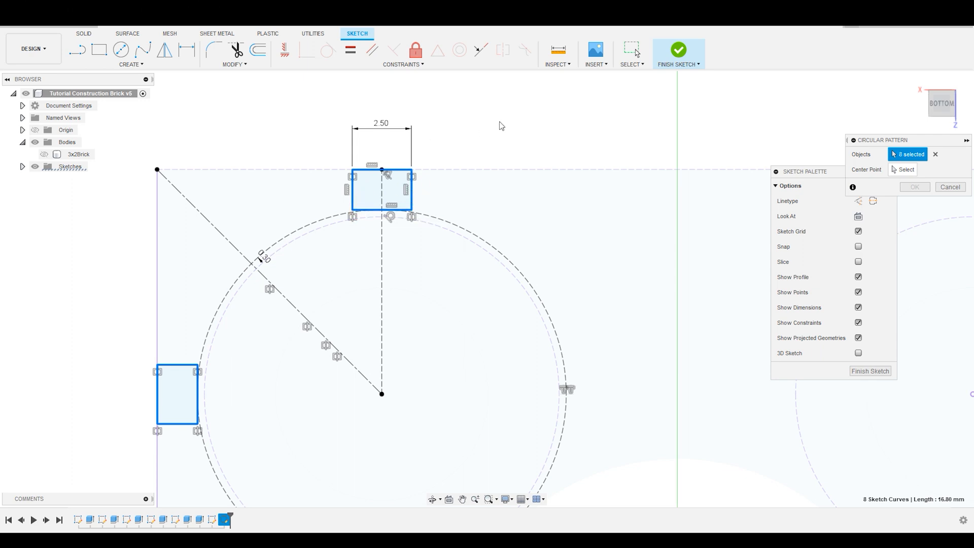
Step: Pattern the rectangles around the projected central tube circle with full angular spacing and a quantity of 4
{"action": "scroll", "coordinate": [499, 122], "scroll_direction": "down", "scroll_amount": 3}
{"action": "scroll", "coordinate": [425, 165], "scroll_direction": "down", "scroll_amount": 2}
{"action": "scroll", "coordinate": [600, 321], "scroll_direction": "up", "scroll_amount": 3}
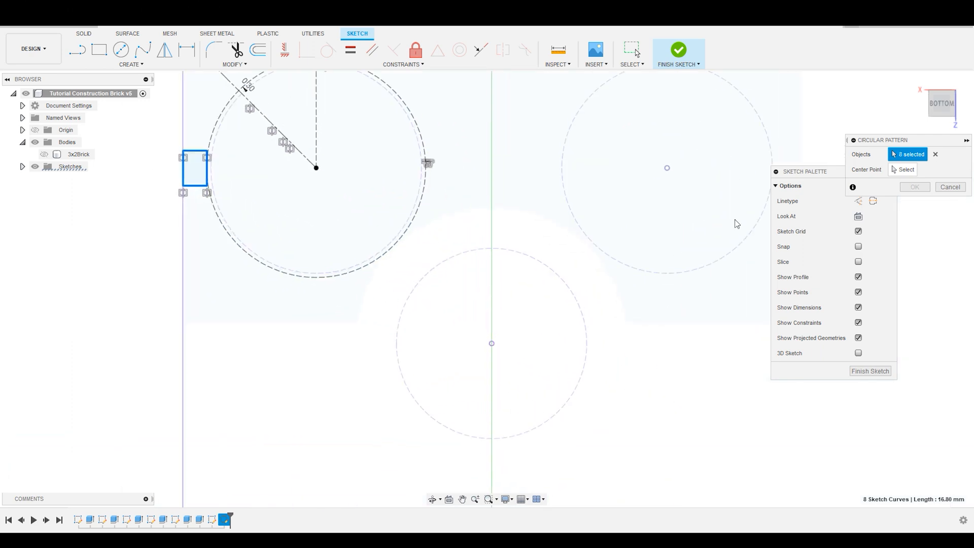
{"action": "left_click", "coordinate": [904, 170]}
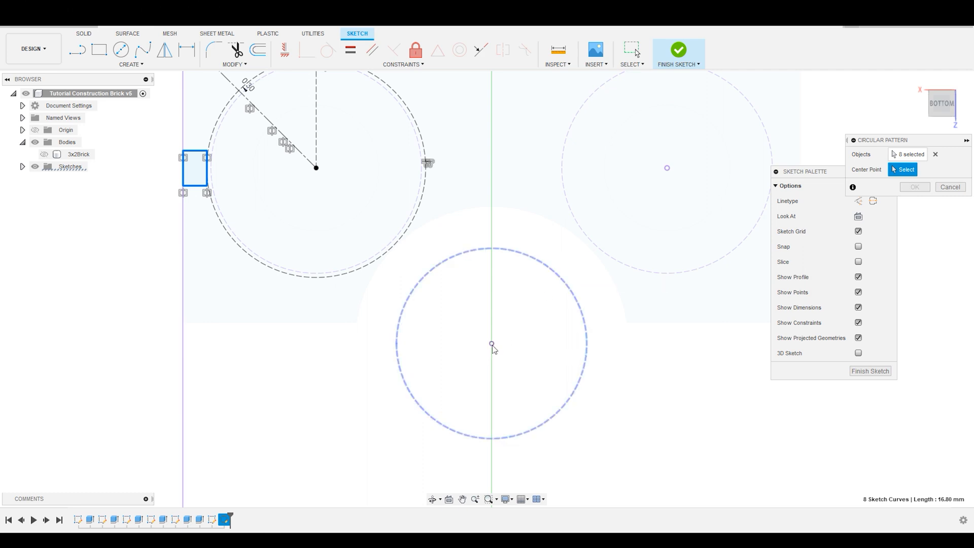
{"action": "left_click", "coordinate": [551, 273]}
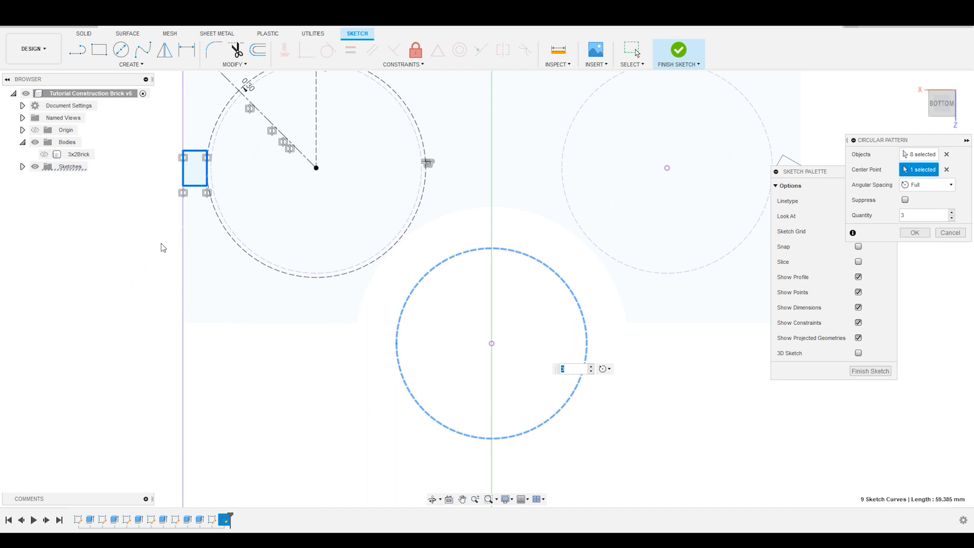
{"action": "left_click_drag", "start_coordinate": [906, 141], "coordinate": [552, 228]}
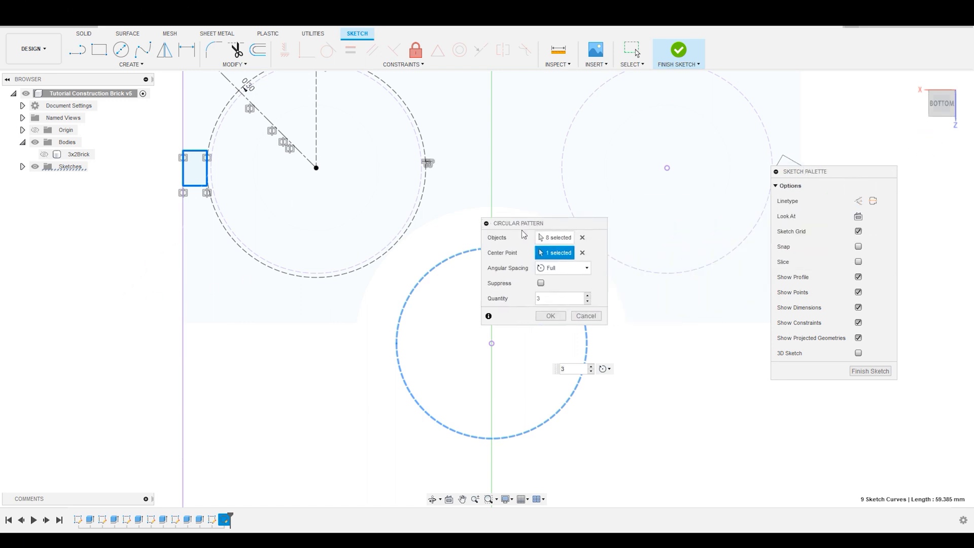
{"action": "scroll", "coordinate": [448, 277], "scroll_direction": "down", "scroll_amount": 3}
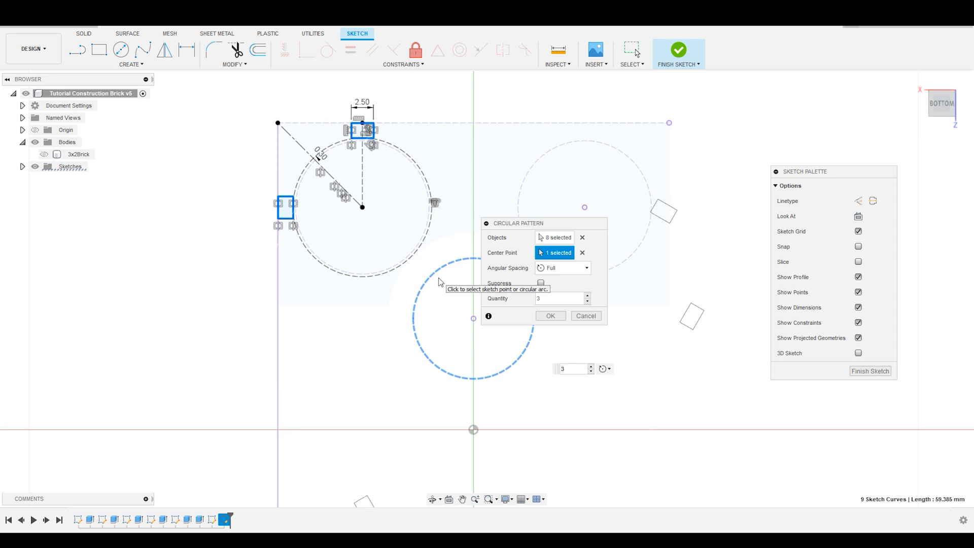
{"action": "left_click_drag", "start_coordinate": [550, 223], "coordinate": [229, 196]}
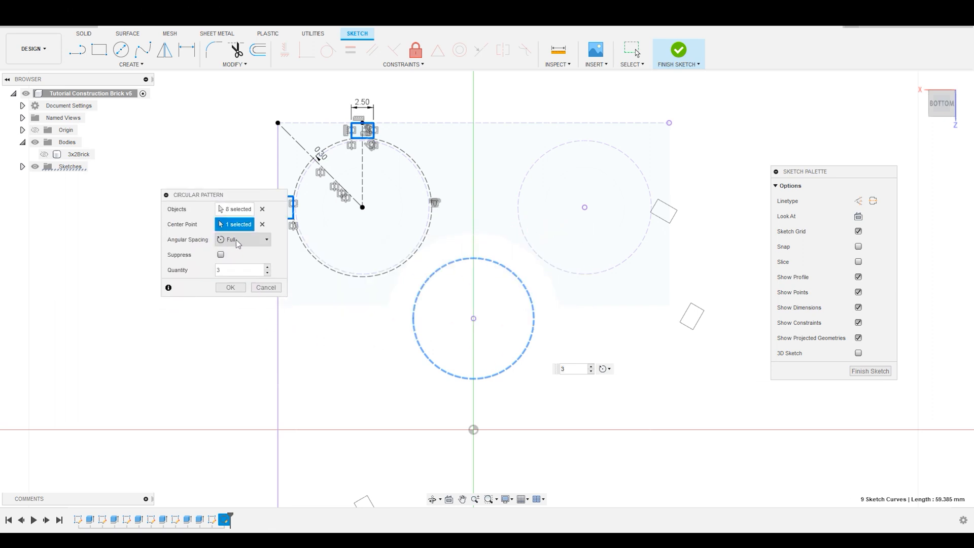
{"action": "left_click", "coordinate": [239, 242]}
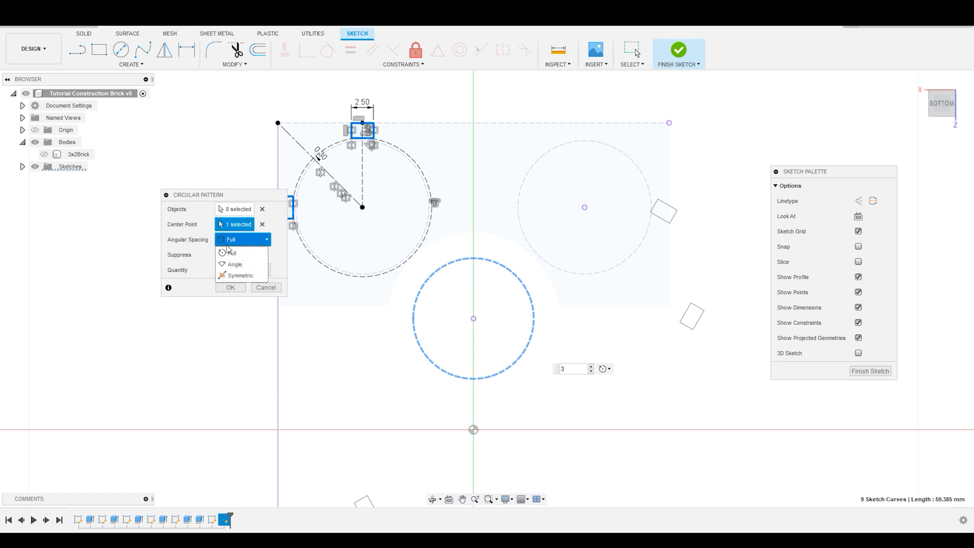
{"action": "left_click", "coordinate": [228, 253]}
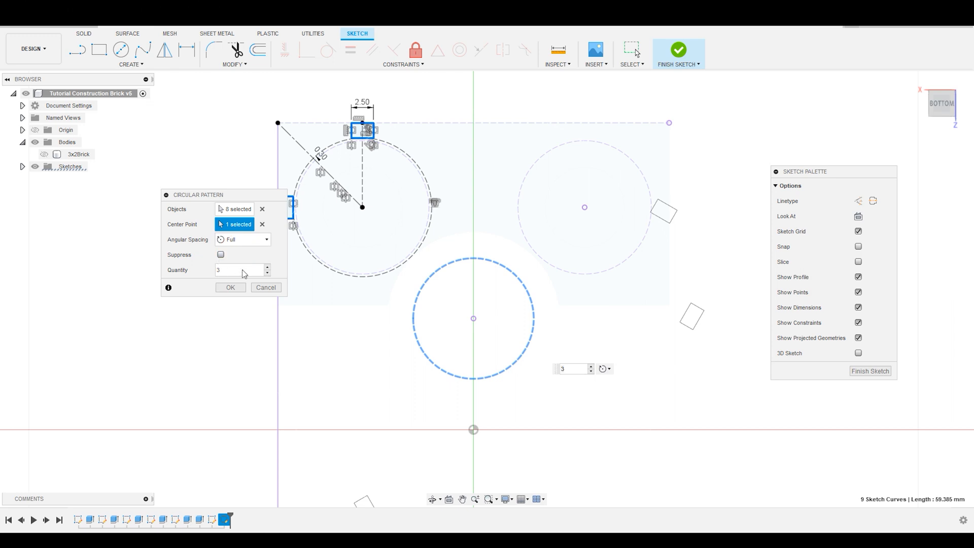
{"action": "left_click_drag", "start_coordinate": [238, 197], "coordinate": [193, 208]}
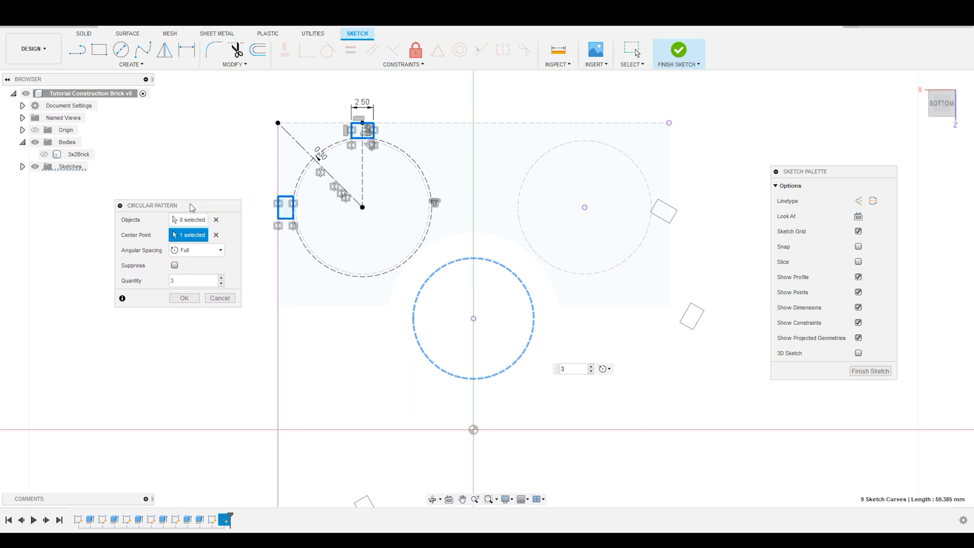
{"action": "left_click", "coordinate": [222, 279]}
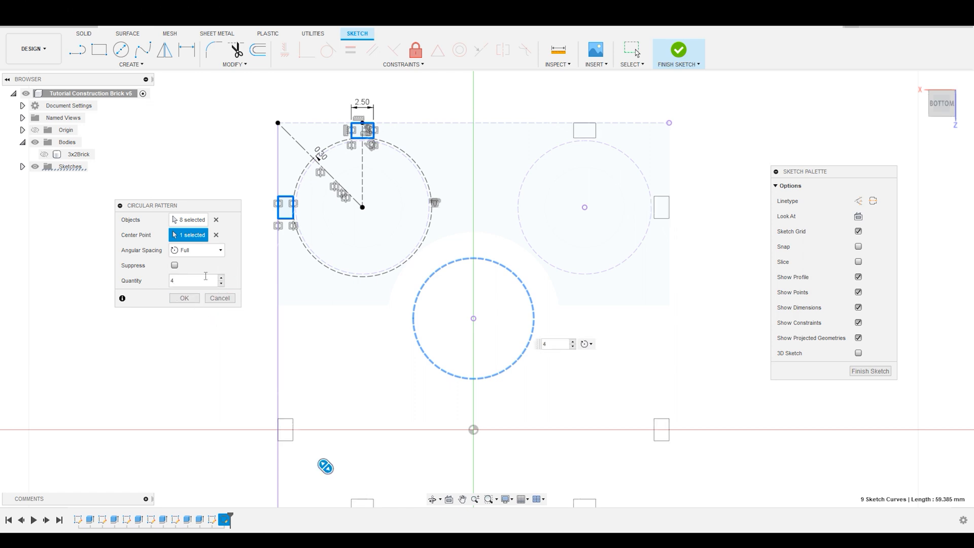
{"action": "left_click", "coordinate": [187, 298]}
{"action": "scroll", "coordinate": [219, 188], "scroll_direction": "down", "scroll_amount": 3}
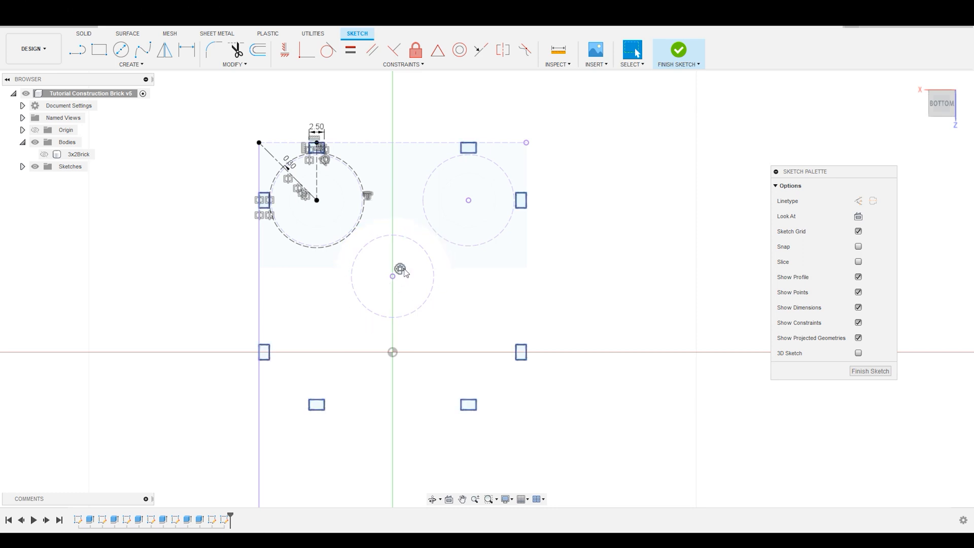
{"action": "right_click", "coordinate": [400, 269]}
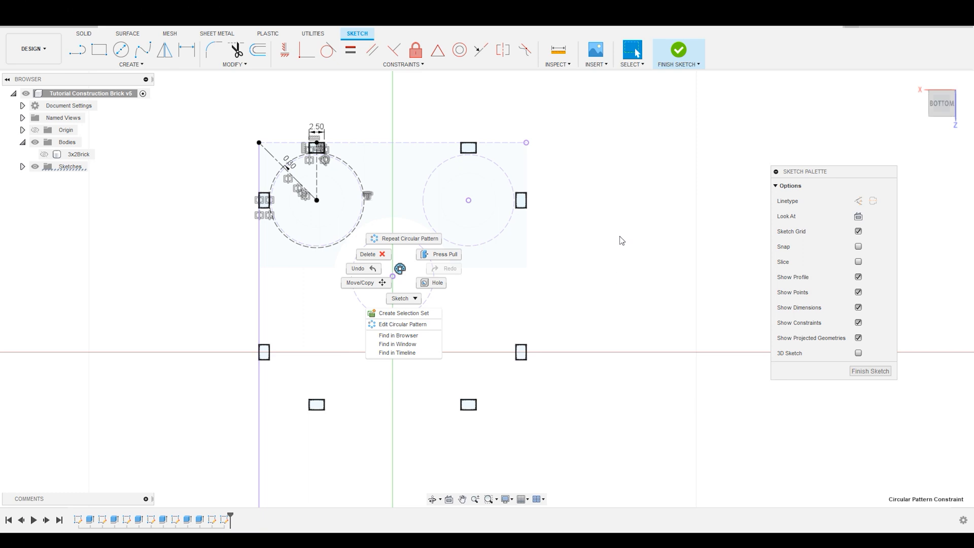
{"action": "left_click", "coordinate": [603, 268]}
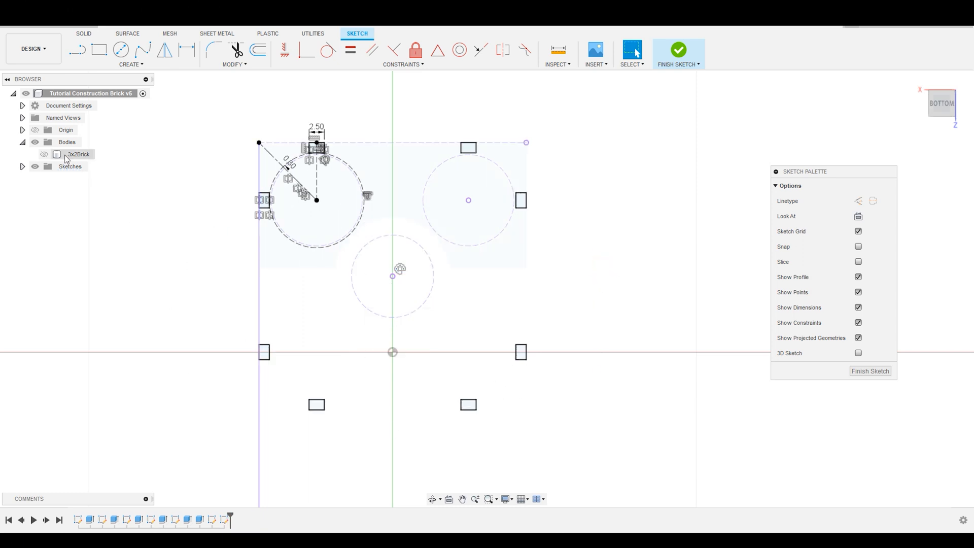
Step: Show the 3x2Brick body and finish the rib sketch
{"action": "left_click", "coordinate": [44, 155]}
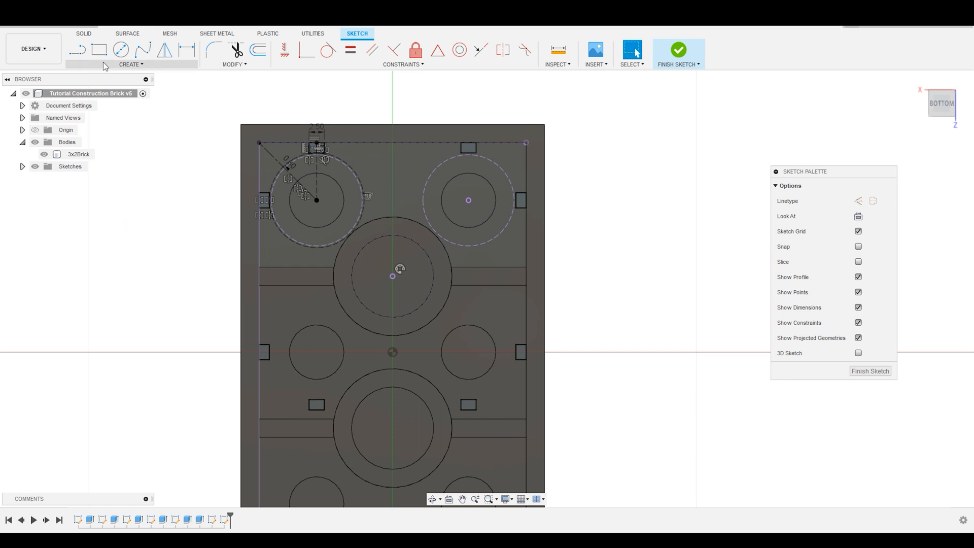
{"action": "left_click", "coordinate": [130, 64]}
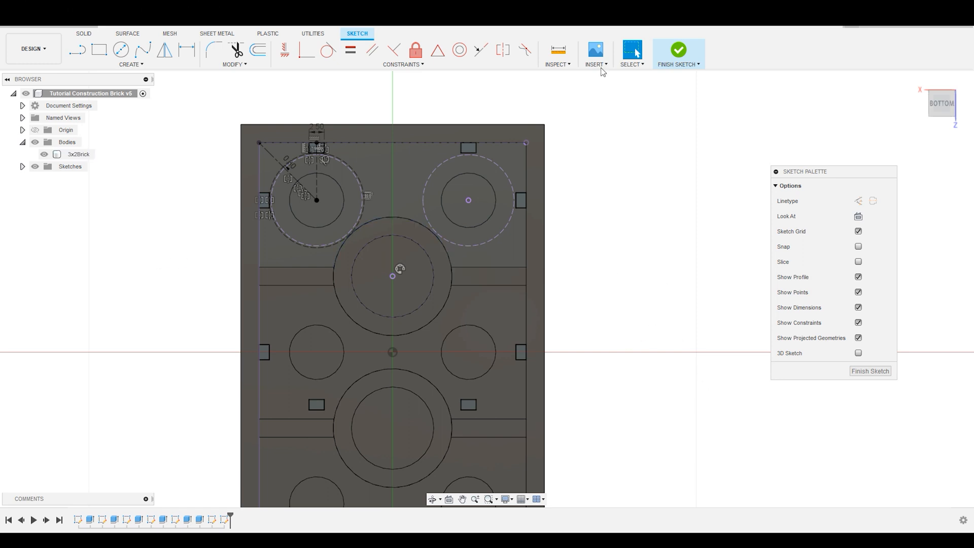
{"action": "left_click", "coordinate": [677, 53]}
Step: Start an extrusion with the six patterned rib rectangles along the brick's inner walls as its profiles
{"action": "middle_click_drag", "start_coordinate": [627, 327], "coordinate": [639, 297]}
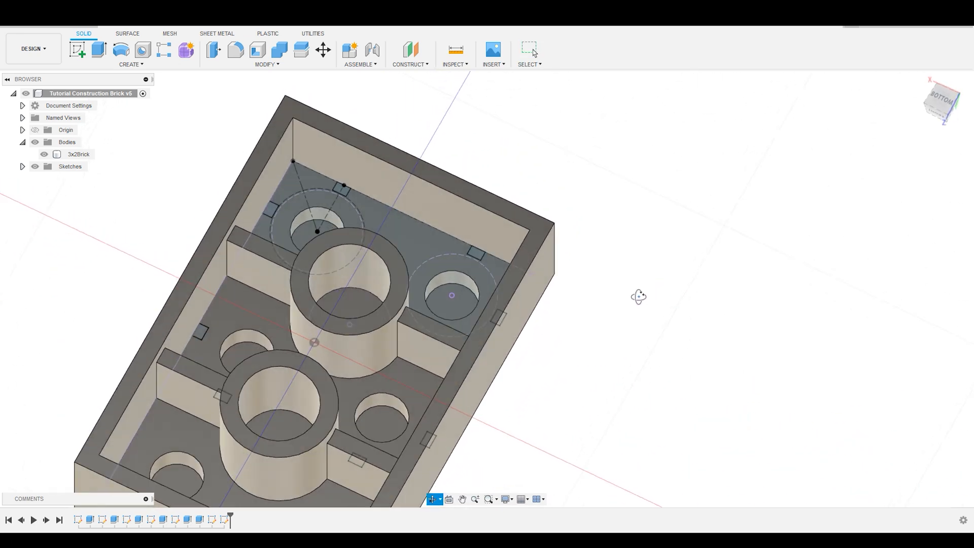
{"action": "middle_click", "coordinate": [741, 223]}
{"action": "key", "text": "e"}
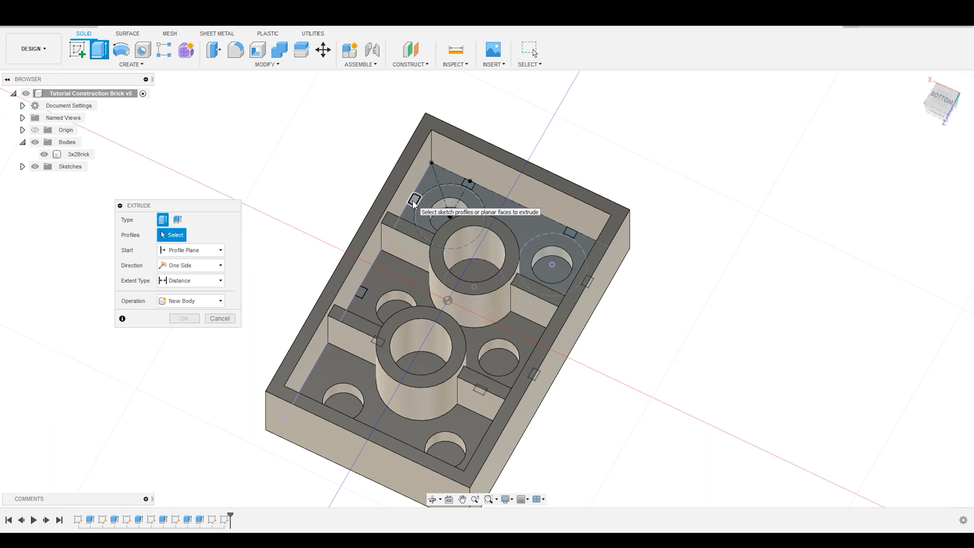
{"action": "left_click", "coordinate": [416, 201]}
{"action": "left_click", "coordinate": [472, 188]}
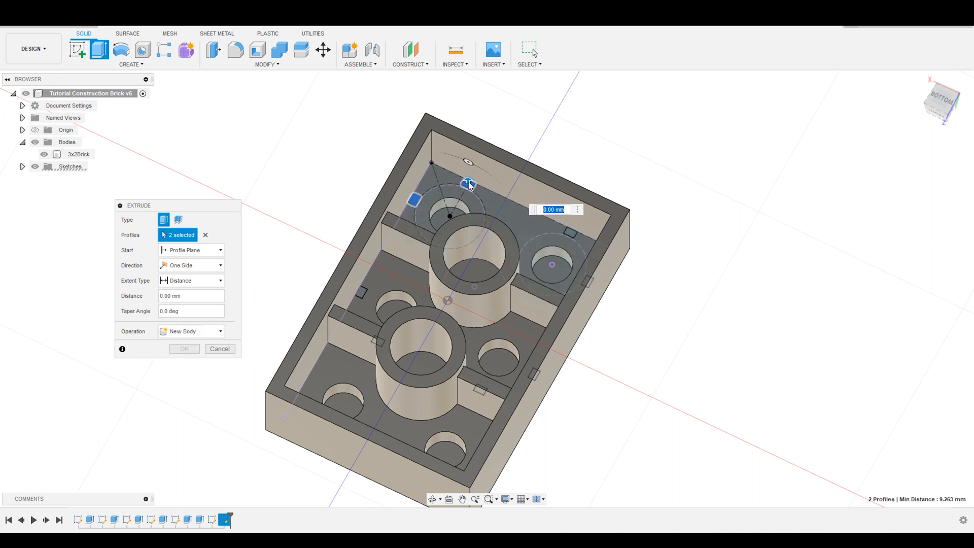
{"action": "left_click", "coordinate": [572, 238]}
{"action": "middle_click_drag", "start_coordinate": [572, 238], "coordinate": [611, 244], "text": "shift"}
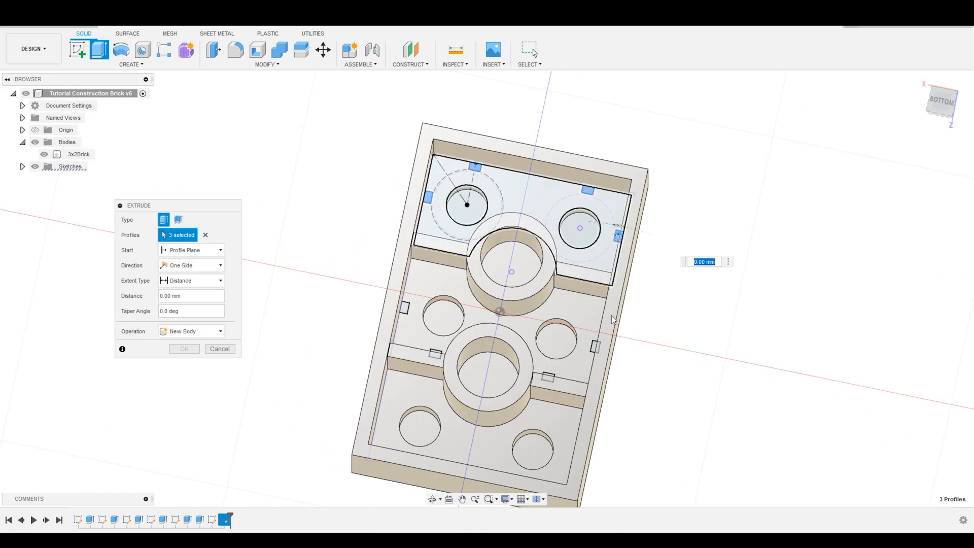
{"action": "left_click", "coordinate": [594, 347]}
{"action": "left_click", "coordinate": [594, 347]}
{"action": "left_click", "coordinate": [404, 307]}
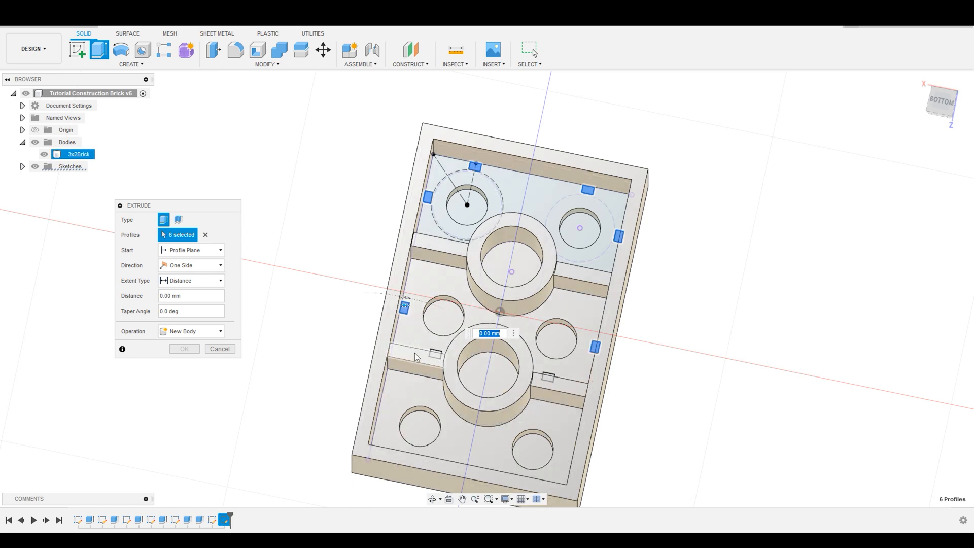
Step: Set the extent of the six rib profiles' extrusion to the brick's rim face
{"action": "middle_click_drag", "start_coordinate": [521, 397], "coordinate": [515, 373], "text": "shift"}
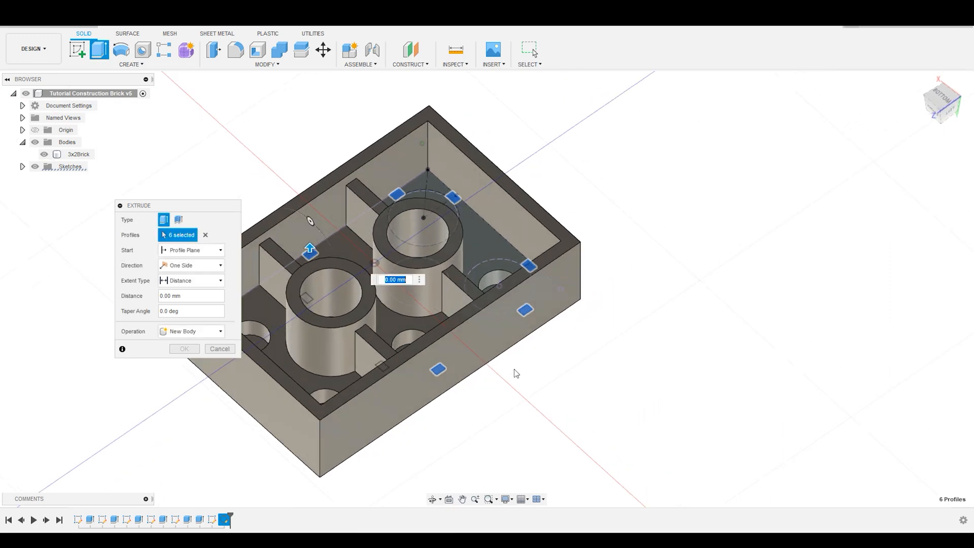
{"action": "left_click", "coordinate": [180, 281]}
{"action": "left_click", "coordinate": [188, 304]}
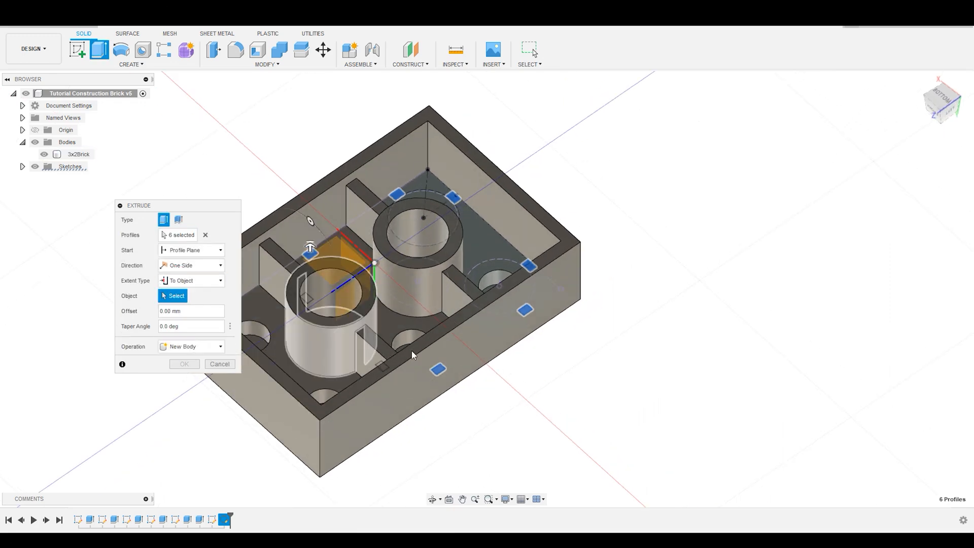
{"action": "left_click", "coordinate": [527, 208]}
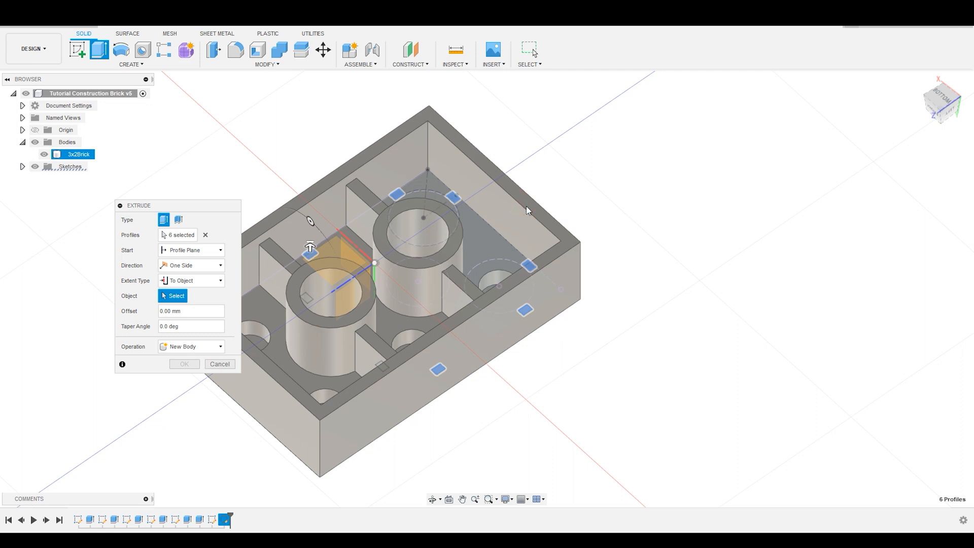
{"action": "left_click", "coordinate": [527, 200]}
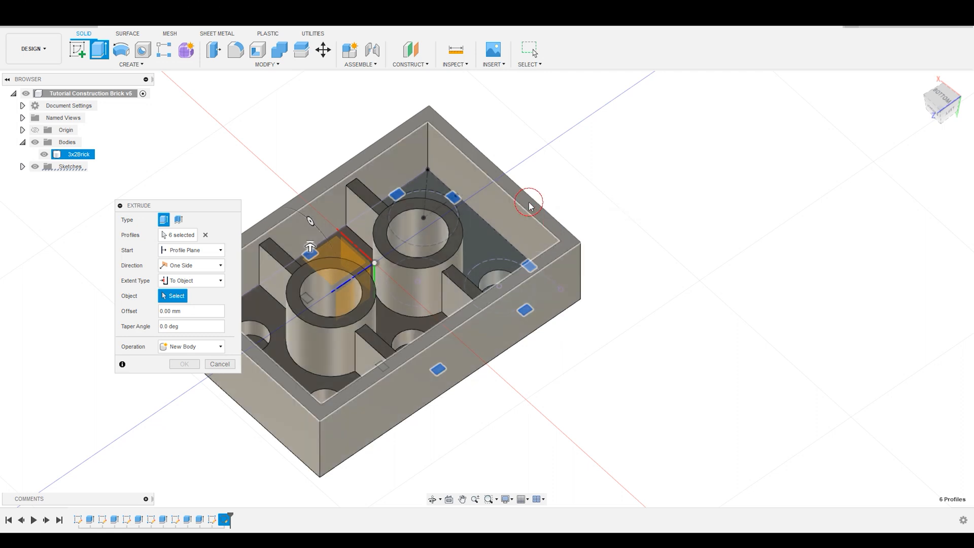
{"action": "scroll", "coordinate": [763, 211], "scroll_direction": "down", "scroll_amount": 2}
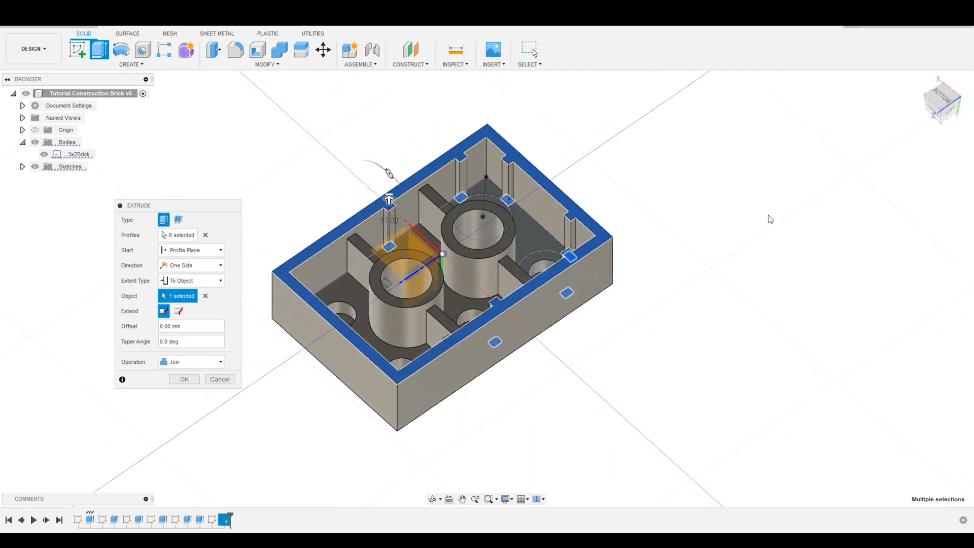
{"action": "scroll", "coordinate": [338, 195], "scroll_direction": "up", "scroll_amount": 2}
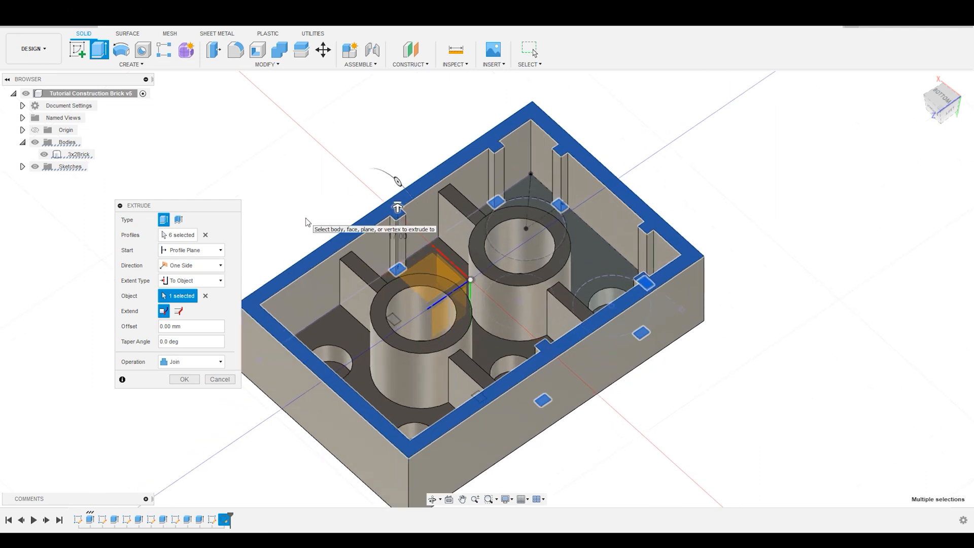
Step: Set the rib extrusion's operation to New Body and complete the extrusion
{"action": "left_click", "coordinate": [187, 363]}
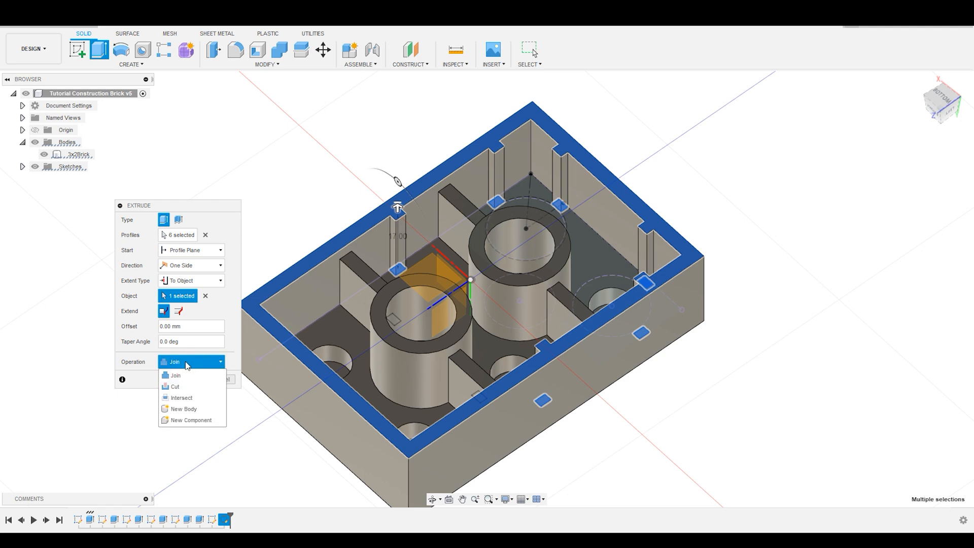
{"action": "left_click", "coordinate": [182, 409]}
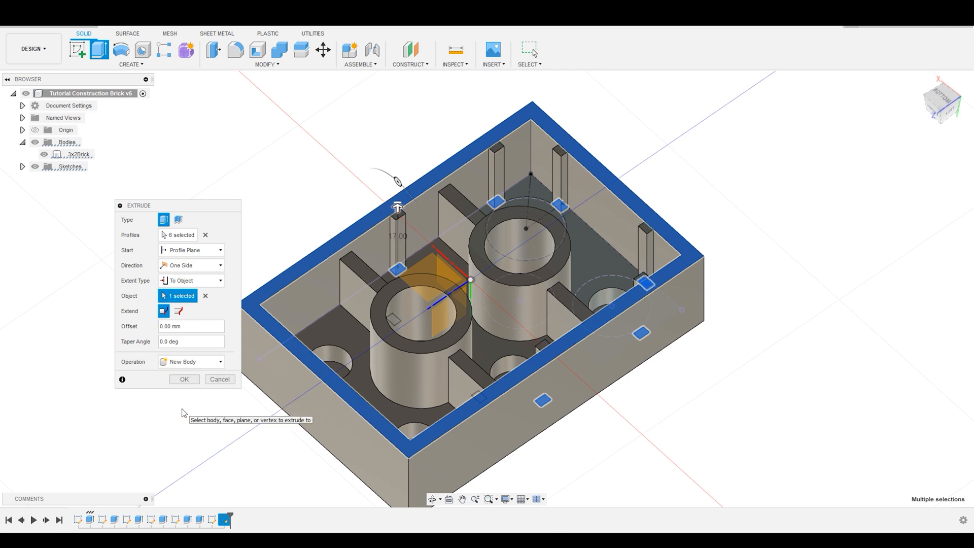
{"action": "left_click", "coordinate": [195, 379]}
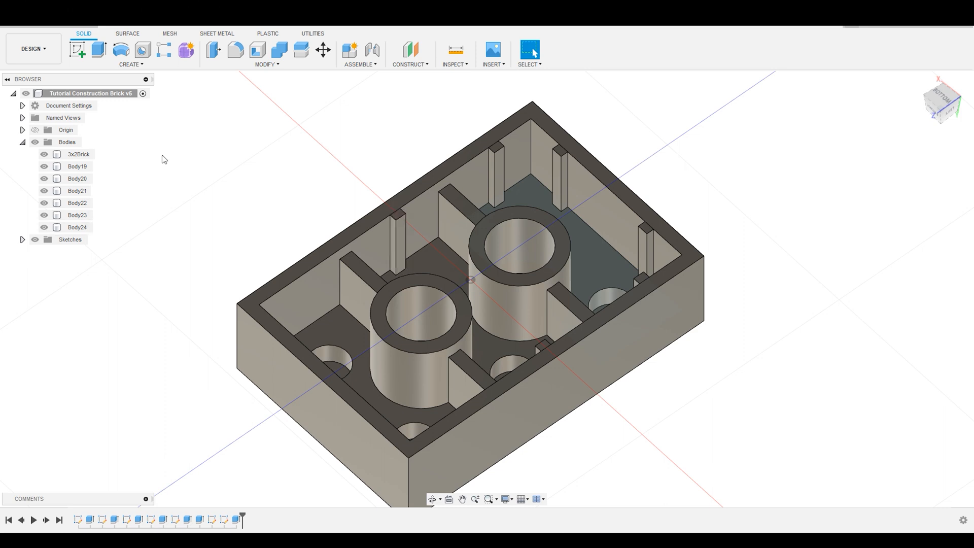
{"action": "left_click", "coordinate": [802, 349]}
Step: Open the full appearance settings for the 3x2Brick body
{"action": "right_click", "coordinate": [80, 155]}
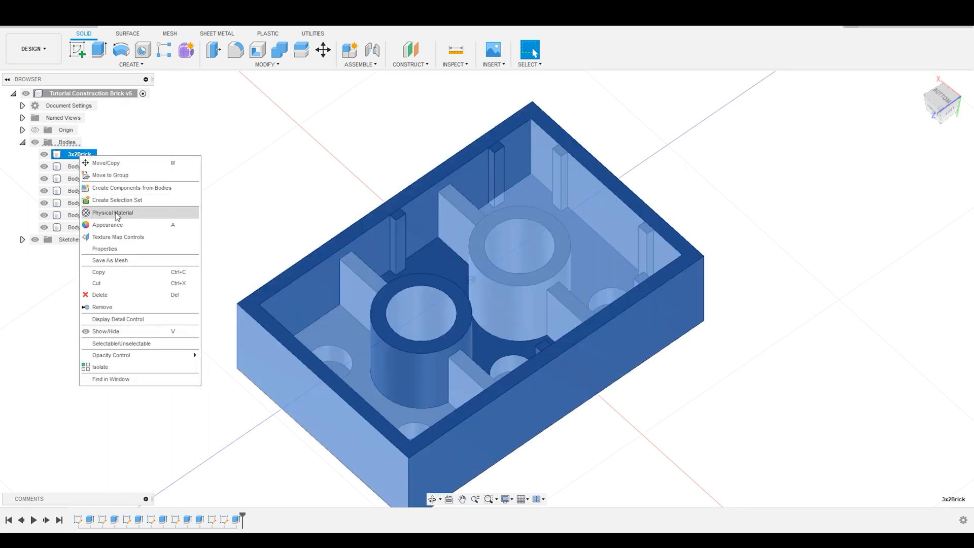
{"action": "left_click", "coordinate": [117, 227]}
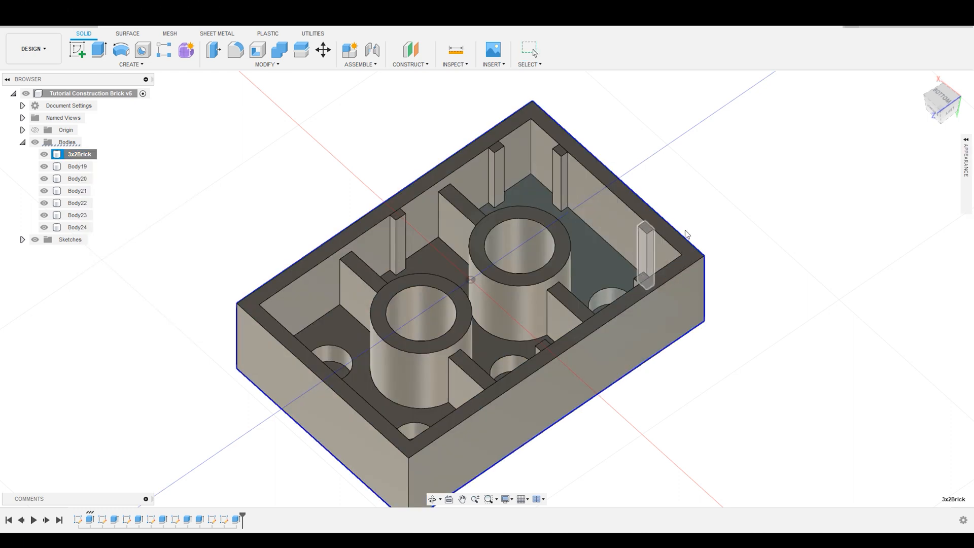
{"action": "left_click", "coordinate": [966, 140]}
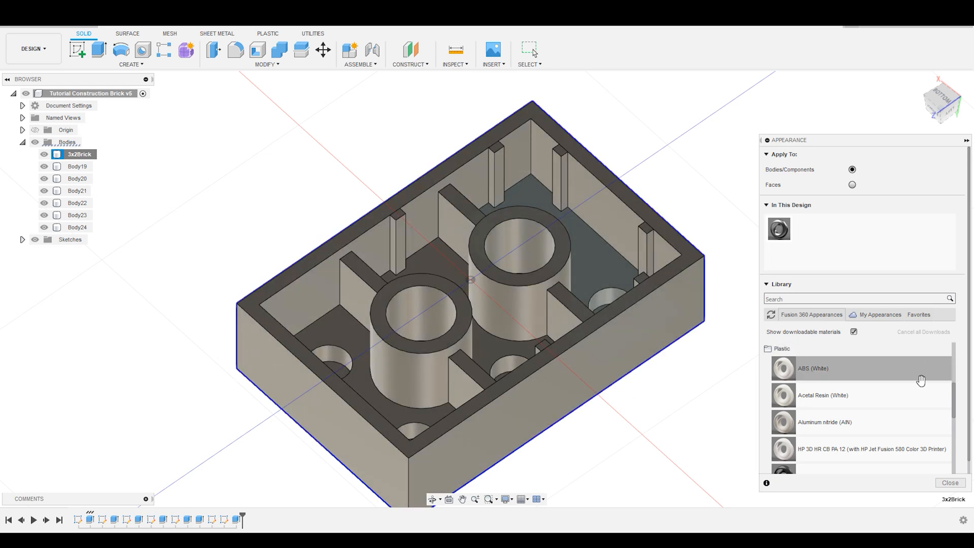
Step: Add the ABS (White) plastic from the appearance library to the appearances used in this design
{"action": "left_click", "coordinate": [767, 349]}
{"action": "scroll", "coordinate": [773, 349], "scroll_direction": "up", "scroll_amount": 3}
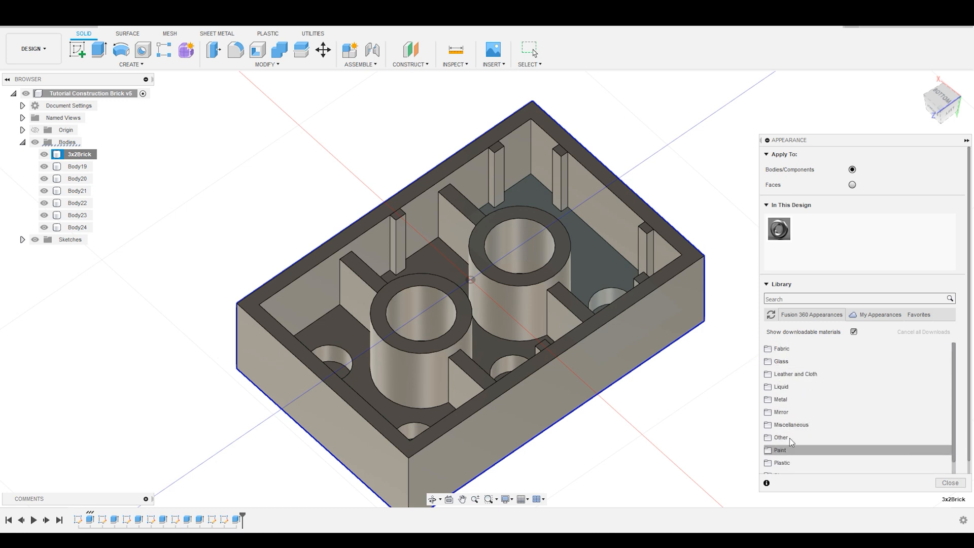
{"action": "left_click", "coordinate": [768, 463]}
{"action": "scroll", "coordinate": [812, 413], "scroll_direction": "down", "scroll_amount": 3}
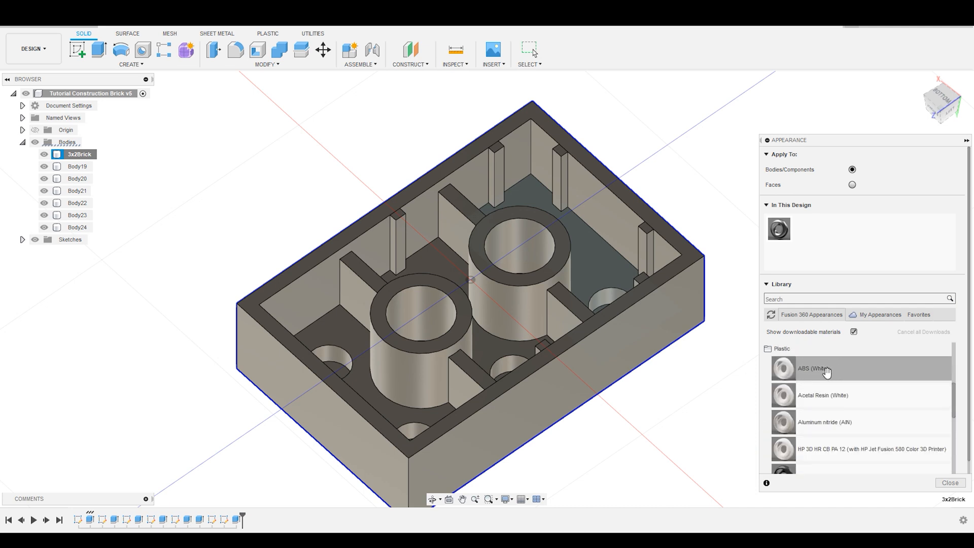
{"action": "scroll", "coordinate": [829, 372], "scroll_direction": "down", "scroll_amount": 2}
{"action": "scroll", "coordinate": [827, 421], "scroll_direction": "up", "scroll_amount": 3}
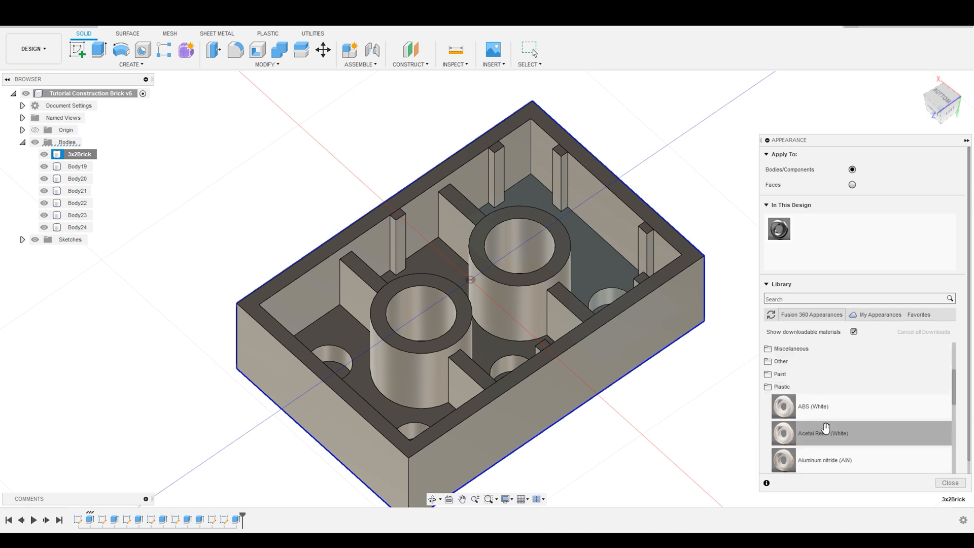
{"action": "left_click_drag", "start_coordinate": [830, 416], "coordinate": [828, 232]}
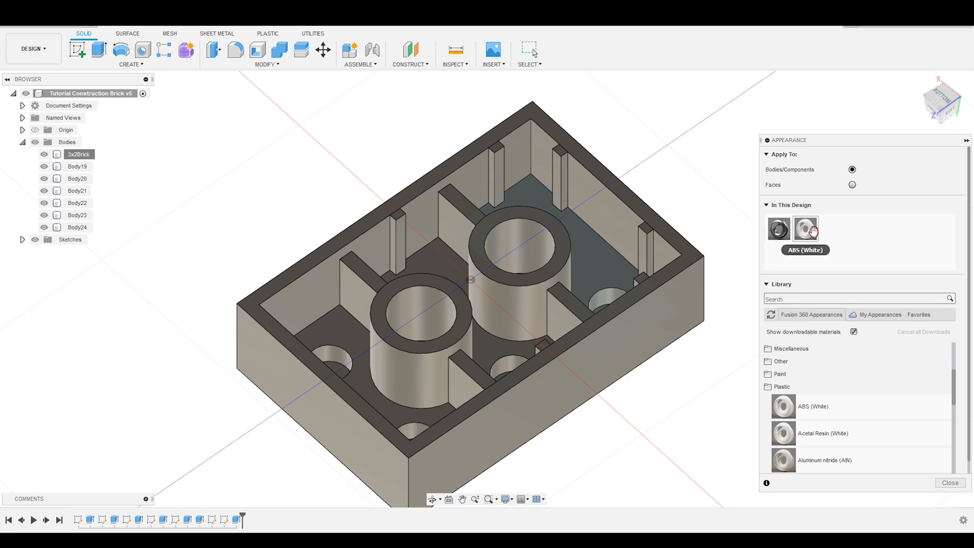
Step: Recolour the ABS (White) appearance to green with RGB 62, 207, 57 and apply it to the 3x2Brick body
{"action": "double_click", "coordinate": [815, 236]}
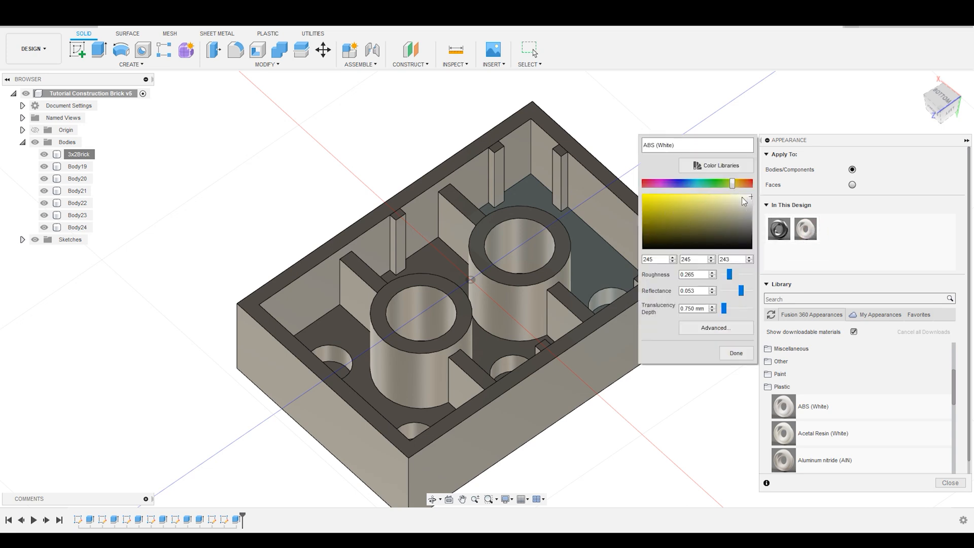
{"action": "left_click", "coordinate": [716, 184]}
{"action": "left_click", "coordinate": [651, 206]}
{"action": "left_click_drag", "start_coordinate": [651, 207], "coordinate": [682, 224]}
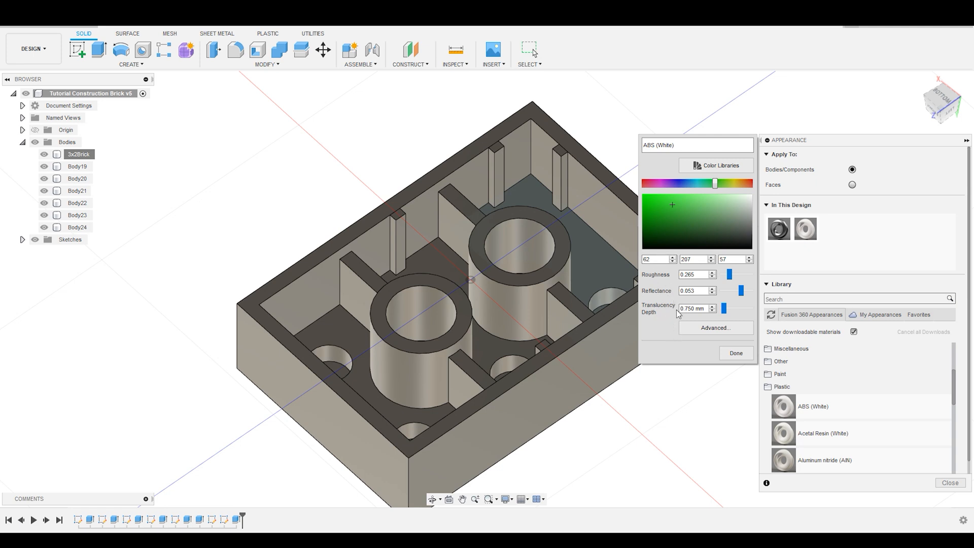
{"action": "left_click", "coordinate": [732, 354]}
{"action": "left_click_drag", "start_coordinate": [810, 227], "coordinate": [689, 280]}
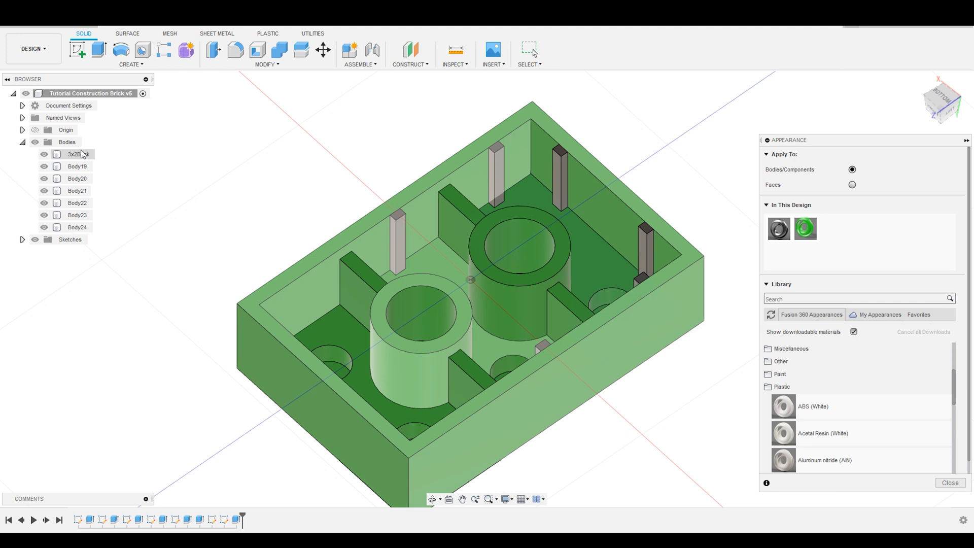
Step: Shift the hue of the brick's green ABS appearance to a slightly bluer green
{"action": "double_click", "coordinate": [805, 228]}
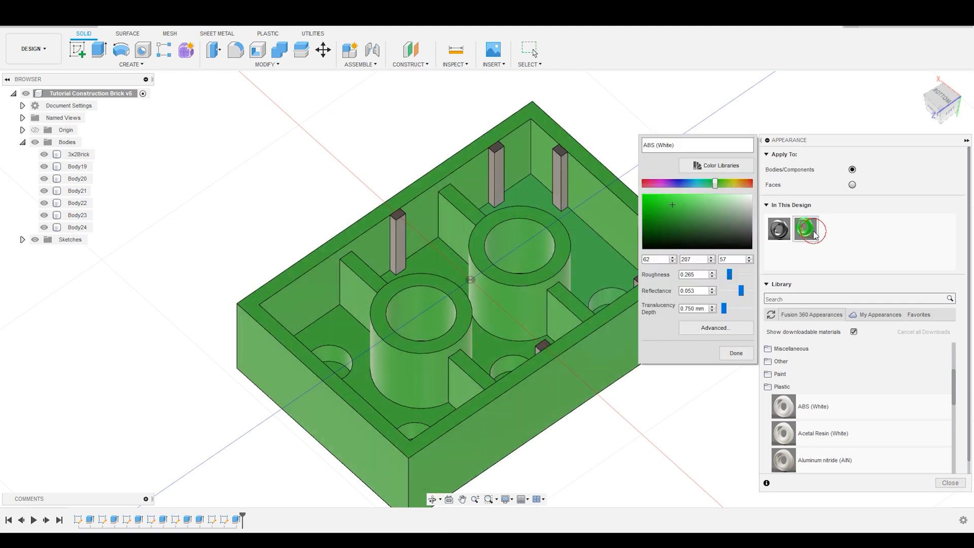
{"action": "left_click_drag", "start_coordinate": [697, 184], "coordinate": [705, 185]}
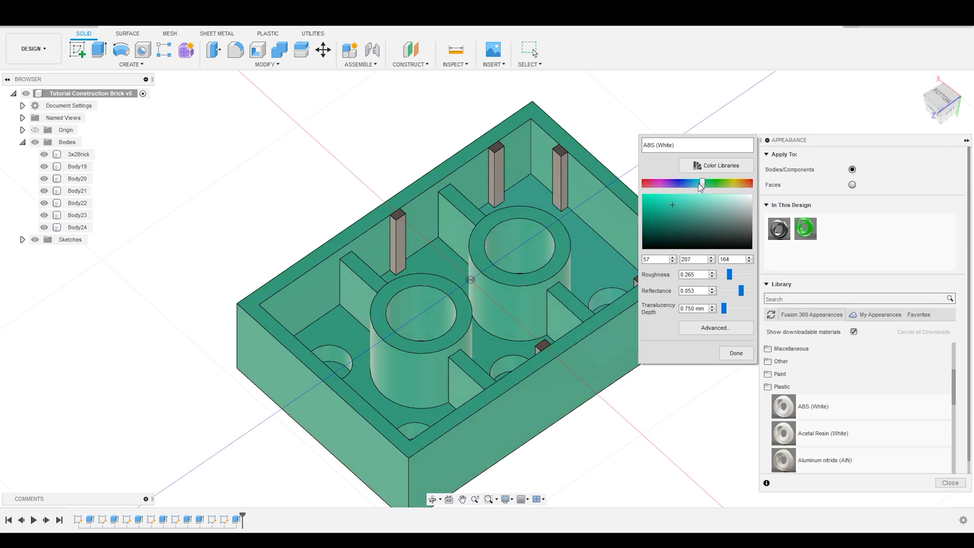
{"action": "left_click_drag", "start_coordinate": [701, 183], "coordinate": [708, 186]}
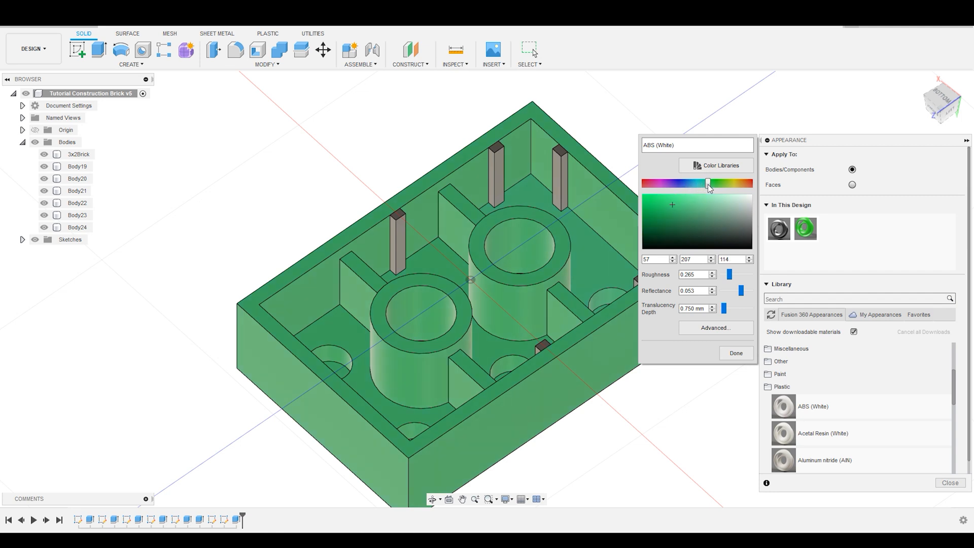
{"action": "left_click", "coordinate": [736, 353]}
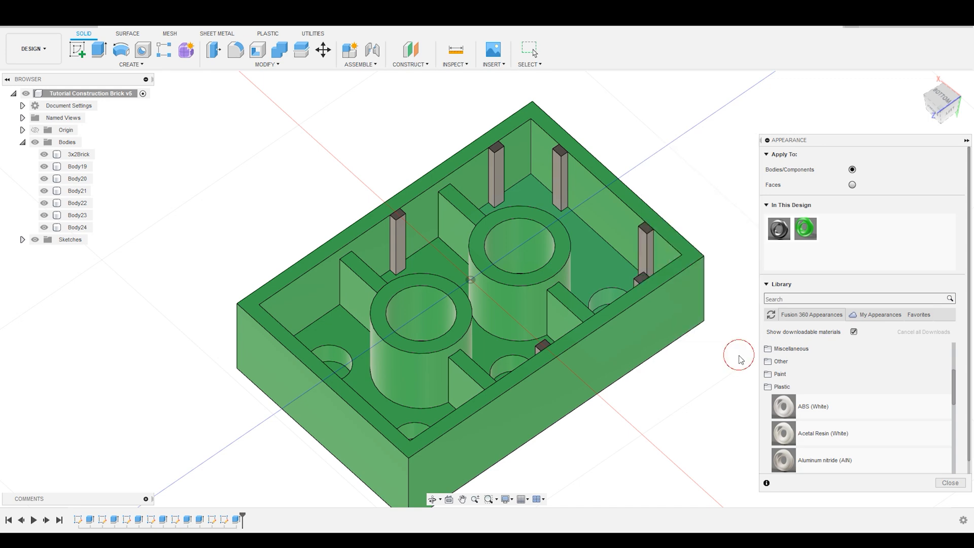
Step: Collapse the appearance settings to free the view of the brick's underside
{"action": "left_click", "coordinate": [285, 174]}
{"action": "scroll", "coordinate": [237, 178], "scroll_direction": "down", "scroll_amount": 4}
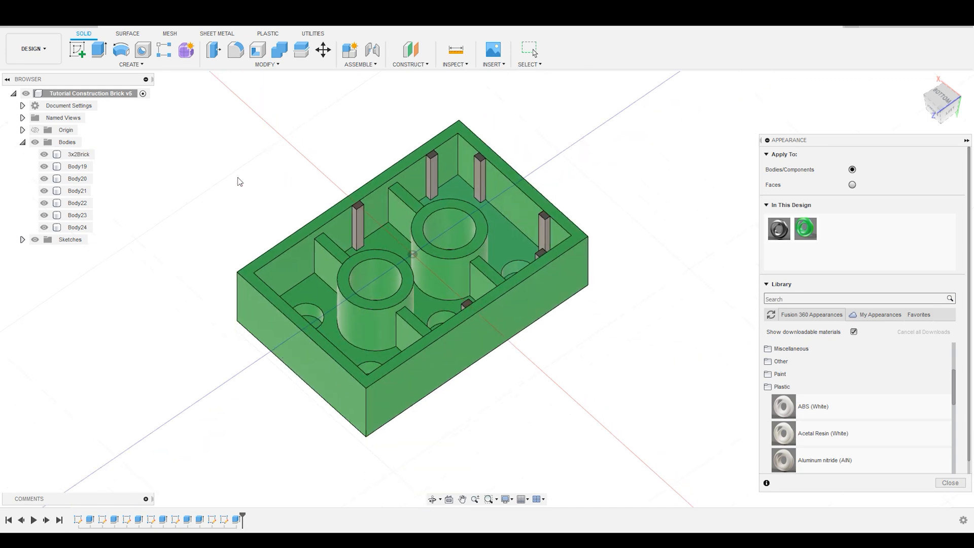
{"action": "scroll", "coordinate": [401, 328], "scroll_direction": "up", "scroll_amount": 4}
{"action": "mouse_move", "coordinate": [458, 386]}
{"action": "middle_mouse_down", "text": "shift"}
{"action": "mouse_move", "coordinate": [476, 400]}
{"action": "mouse_move", "coordinate": [462, 396]}
{"action": "middle_mouse_up", "text": "shift"}
{"action": "middle_click_drag", "start_coordinate": [651, 203], "coordinate": [743, 233], "text": "shift"}
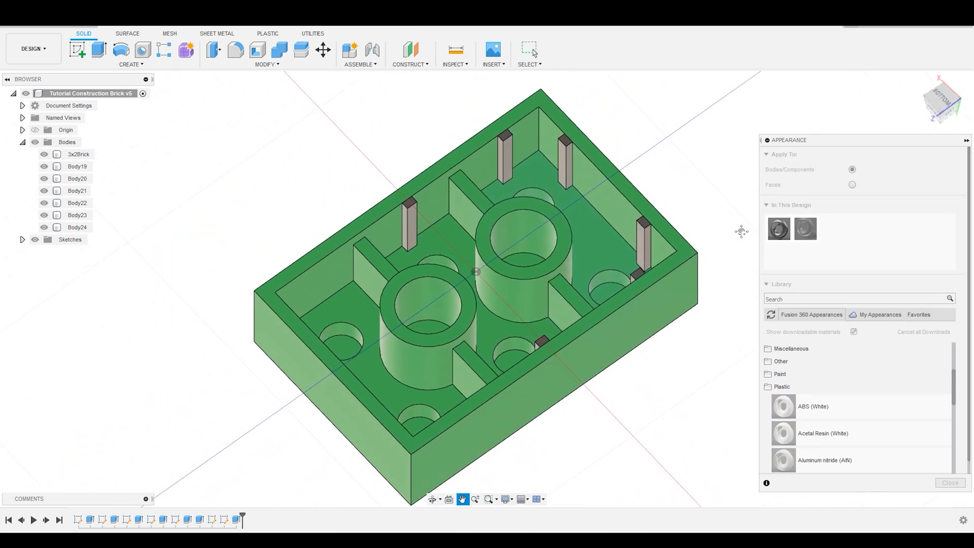
{"action": "left_click", "coordinate": [767, 140]}
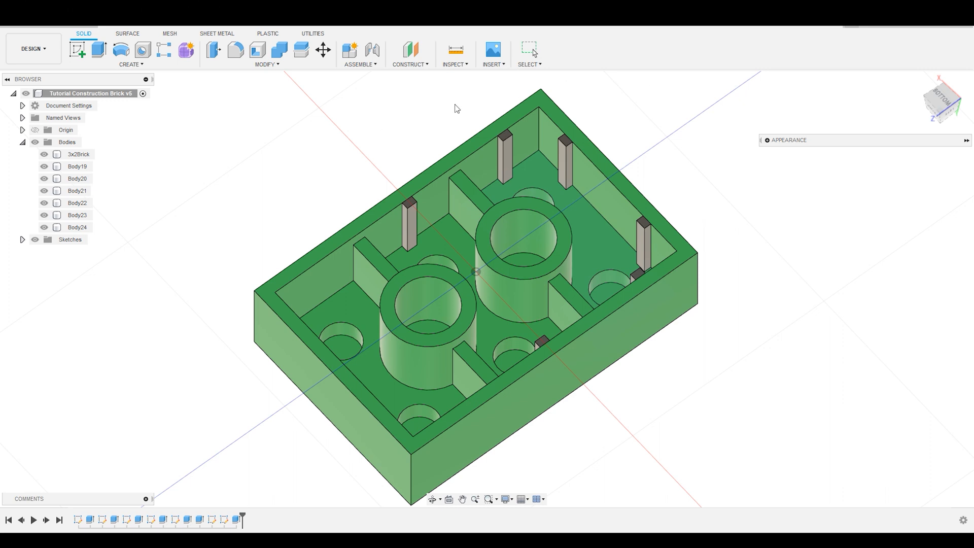
Step: Start a Mirror operation with Bodies as the object type
{"action": "left_click", "coordinate": [152, 64]}
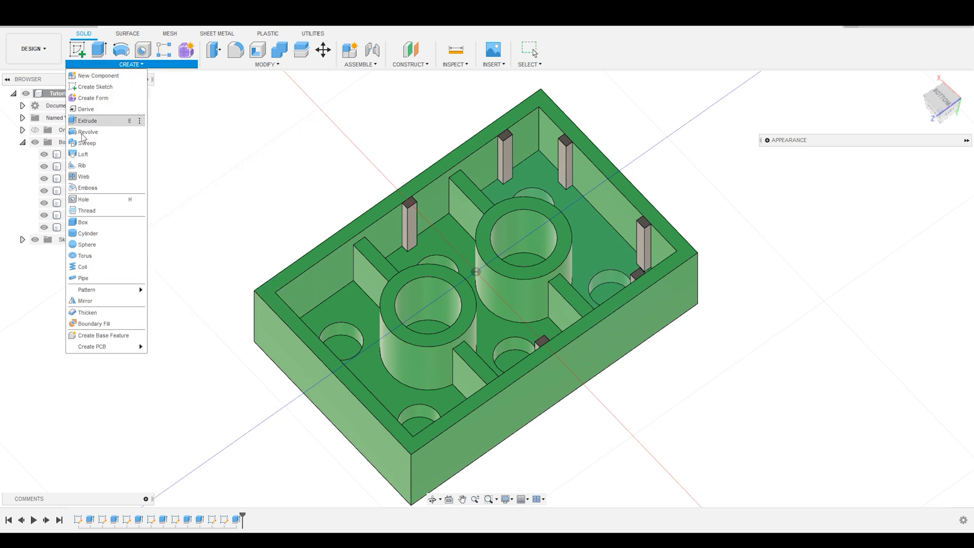
{"action": "left_click", "coordinate": [84, 301]}
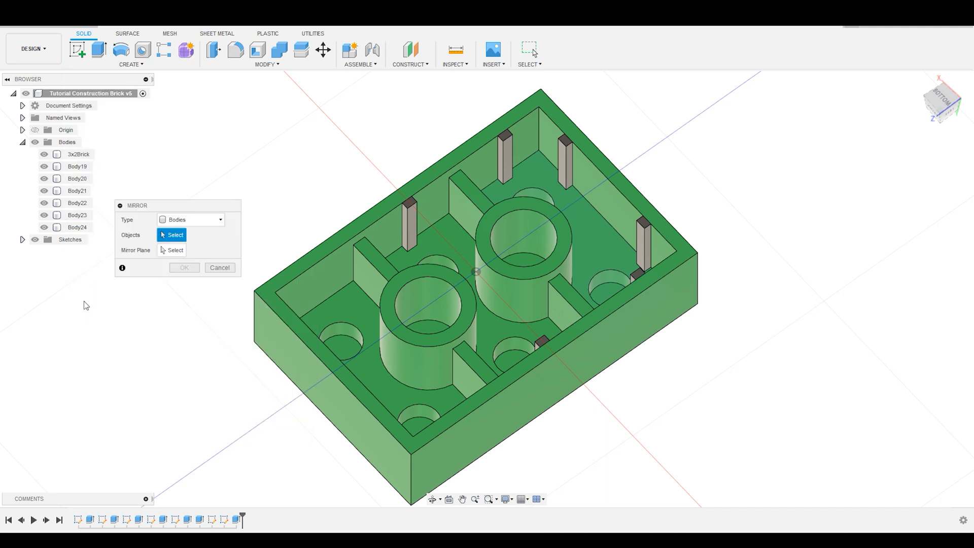
{"action": "left_click", "coordinate": [175, 219]}
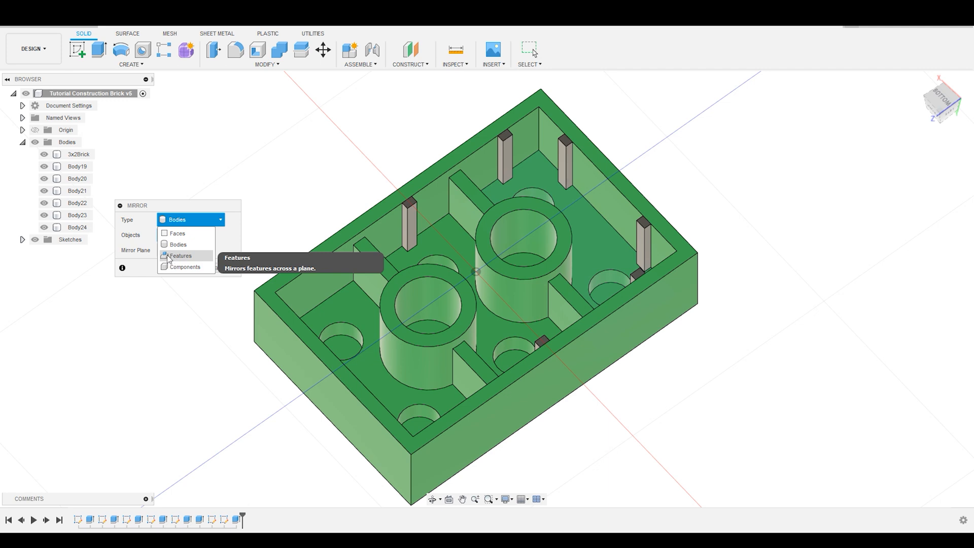
{"action": "left_click", "coordinate": [173, 246]}
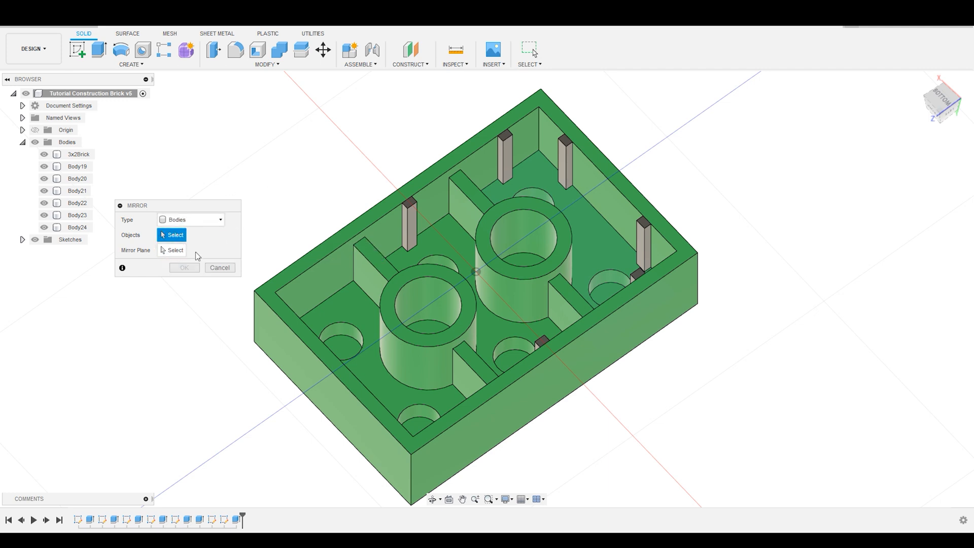
Step: Mirror the four ribs at one end of the brick as new bodies across the origin plane midway along the brick's length
{"action": "left_click", "coordinate": [445, 211]}
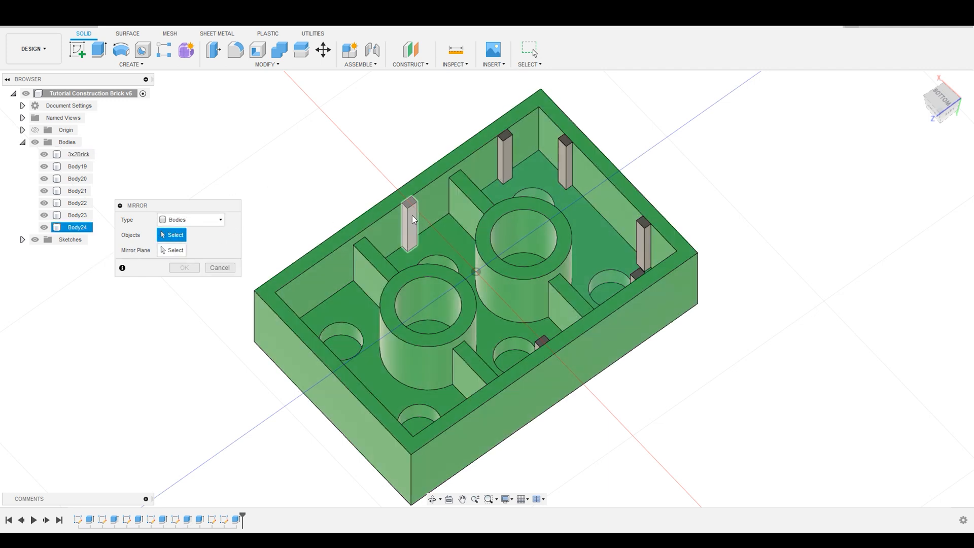
{"action": "left_click", "coordinate": [507, 153]}
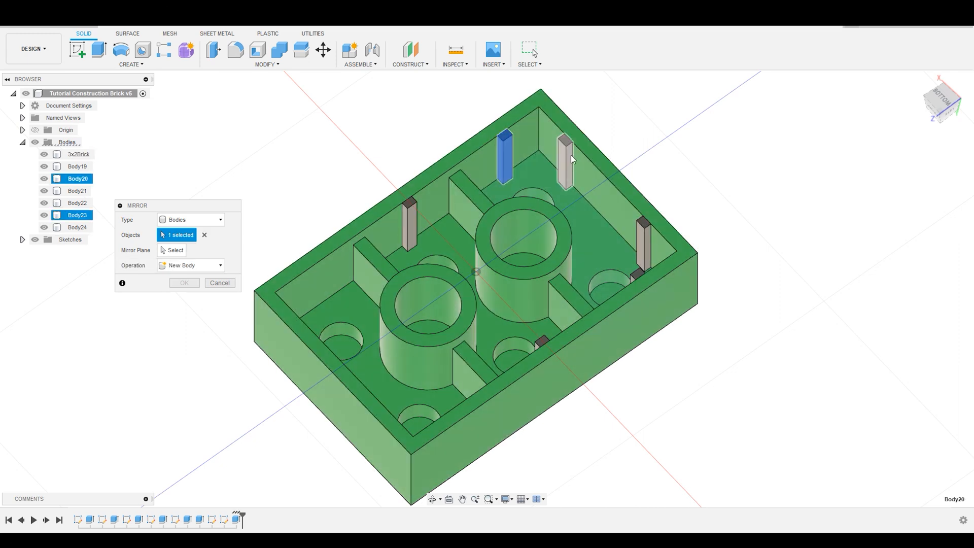
{"action": "left_click", "coordinate": [566, 160]}
{"action": "left_click", "coordinate": [644, 235]}
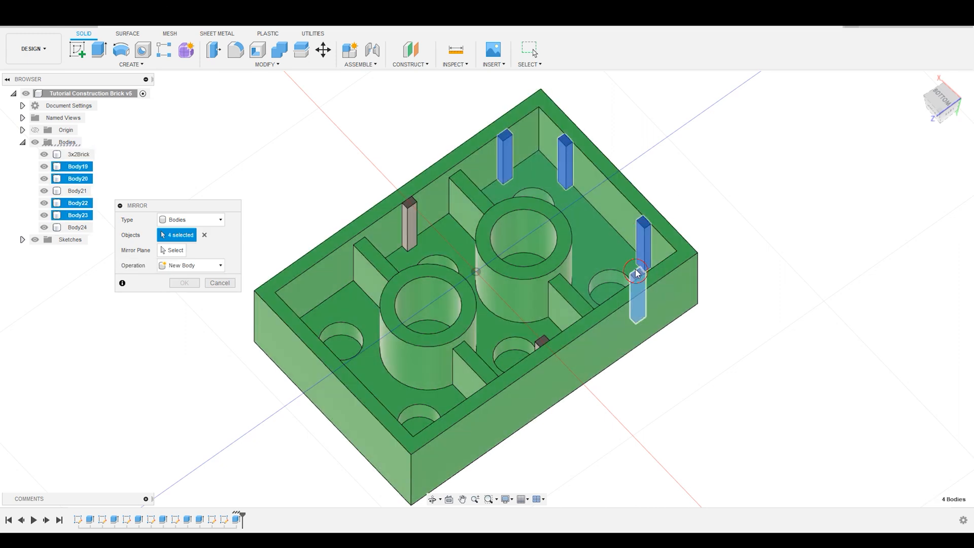
{"action": "left_click", "coordinate": [540, 357]}
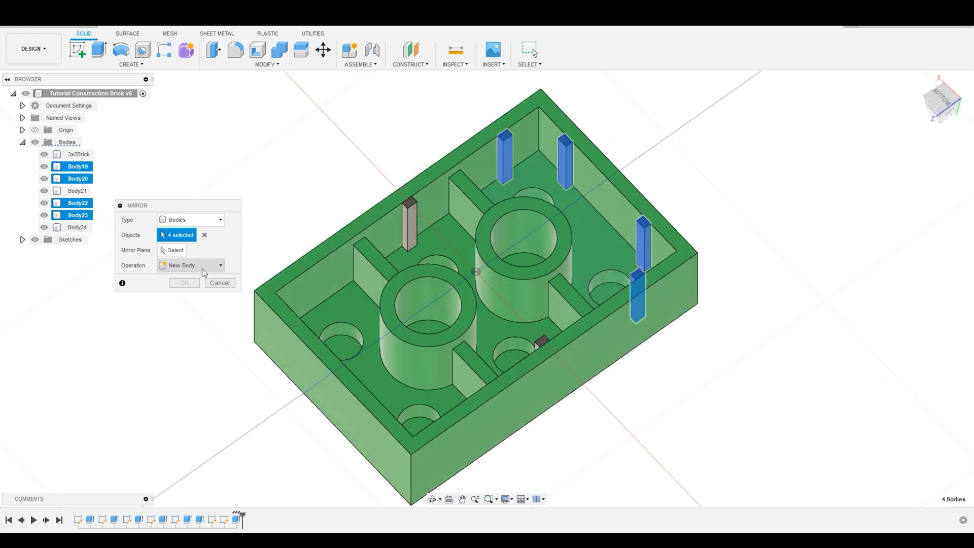
{"action": "left_click", "coordinate": [168, 251]}
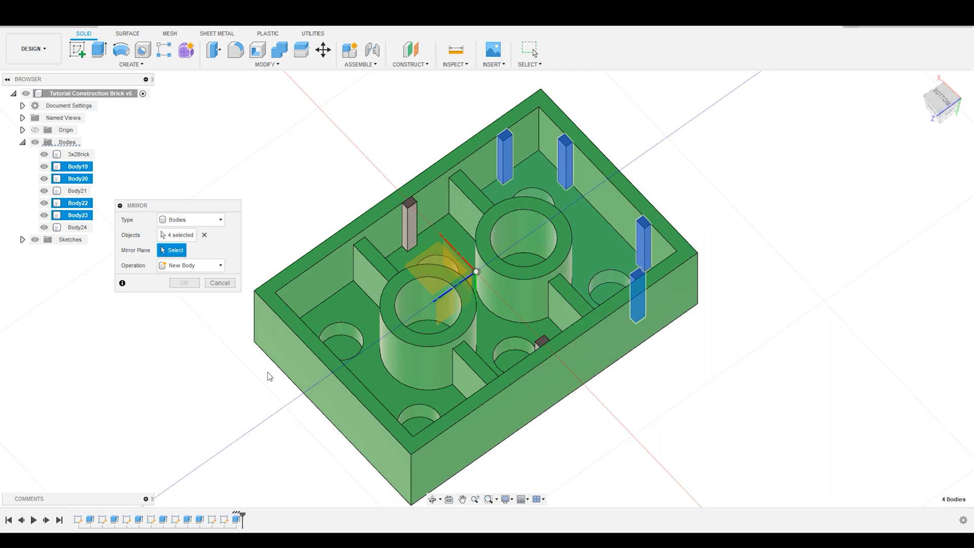
{"action": "left_click_drag", "start_coordinate": [941, 94], "coordinate": [932, 102]}
{"action": "left_click", "coordinate": [933, 102]}
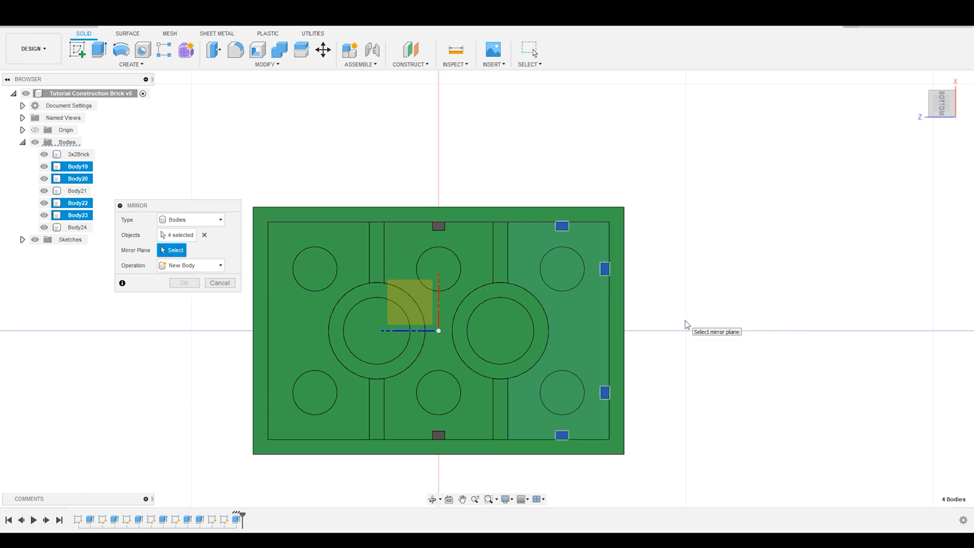
{"action": "middle_click_drag", "start_coordinate": [687, 325], "coordinate": [719, 284], "text": "shift"}
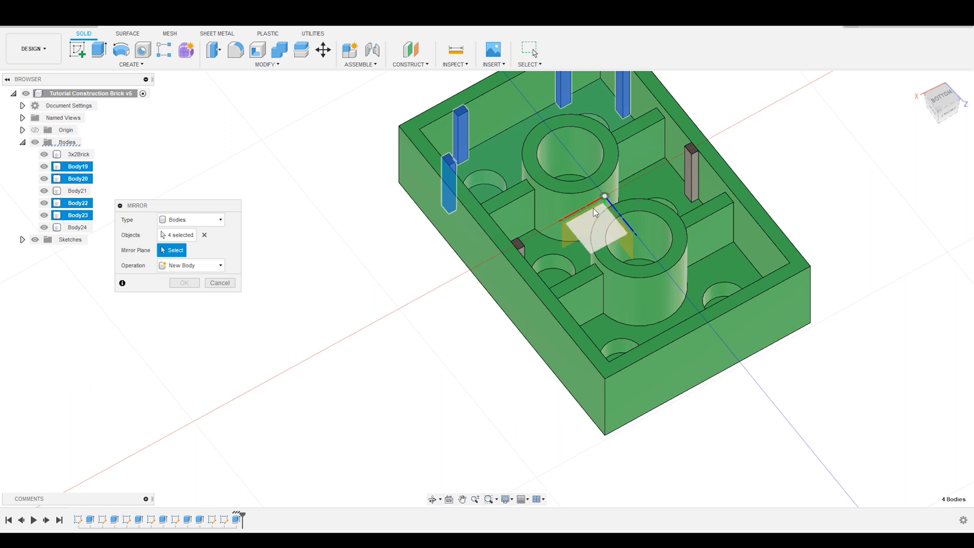
{"action": "left_click", "coordinate": [567, 234]}
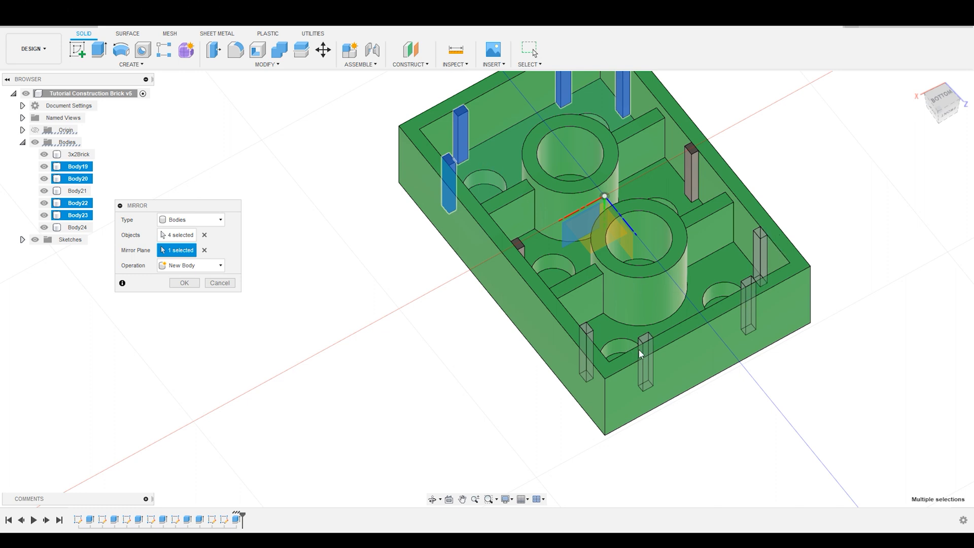
{"action": "scroll", "coordinate": [392, 419], "scroll_direction": "down", "scroll_amount": 2}
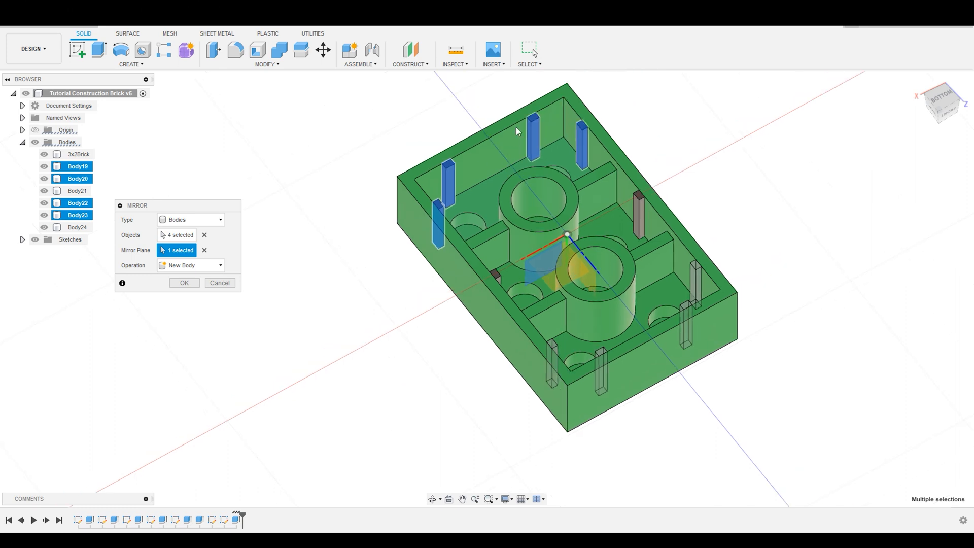
{"action": "left_click", "coordinate": [189, 285]}
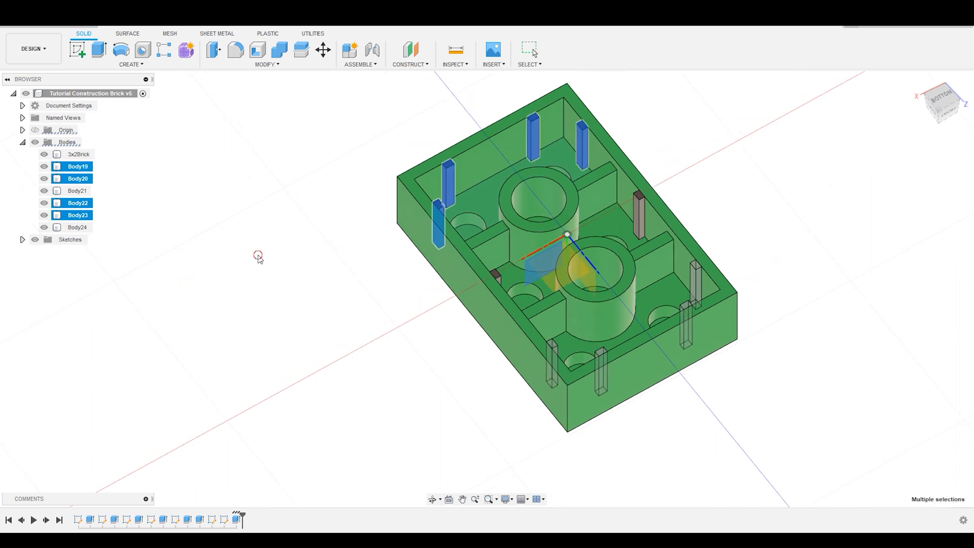
Step: Combine all ten small rib bodies into the 3x2Brick target body using the Join operation
{"action": "scroll", "coordinate": [738, 259], "scroll_direction": "down", "scroll_amount": 2}
{"action": "scroll", "coordinate": [710, 256], "scroll_direction": "up", "scroll_amount": 4}
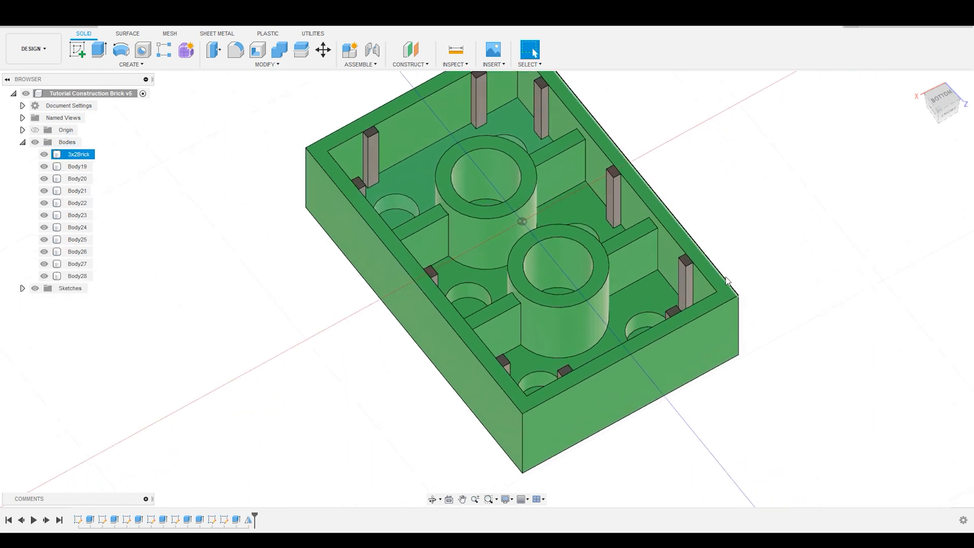
{"action": "middle_click_drag", "start_coordinate": [777, 266], "coordinate": [672, 278], "text": "shift"}
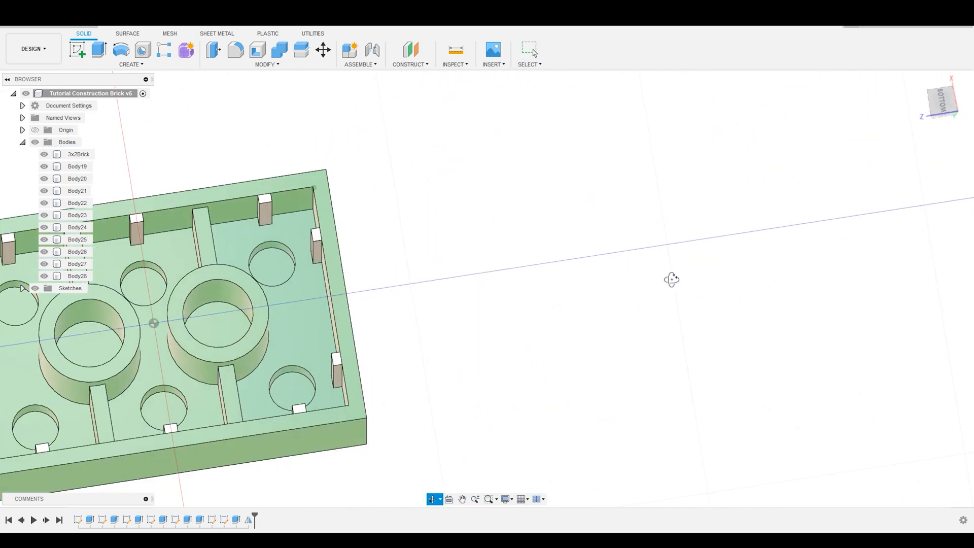
{"action": "middle_click_drag", "start_coordinate": [592, 290], "coordinate": [971, 223]}
{"action": "mouse_move", "coordinate": [863, 286]}
{"action": "middle_mouse_down"}
{"action": "mouse_move", "coordinate": [867, 263]}
{"action": "mouse_move", "coordinate": [841, 305]}
{"action": "mouse_move", "coordinate": [839, 284]}
{"action": "middle_mouse_up"}
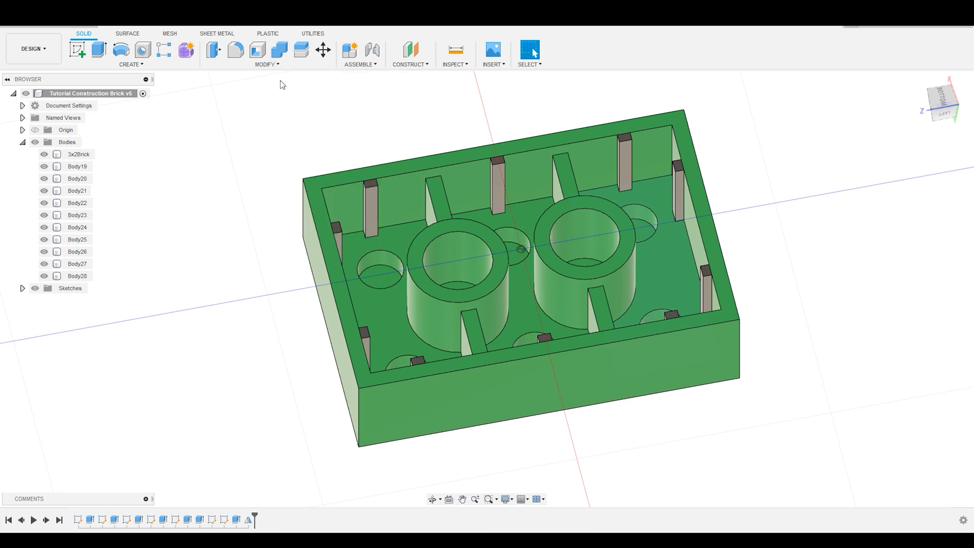
{"action": "left_click", "coordinate": [281, 50]}
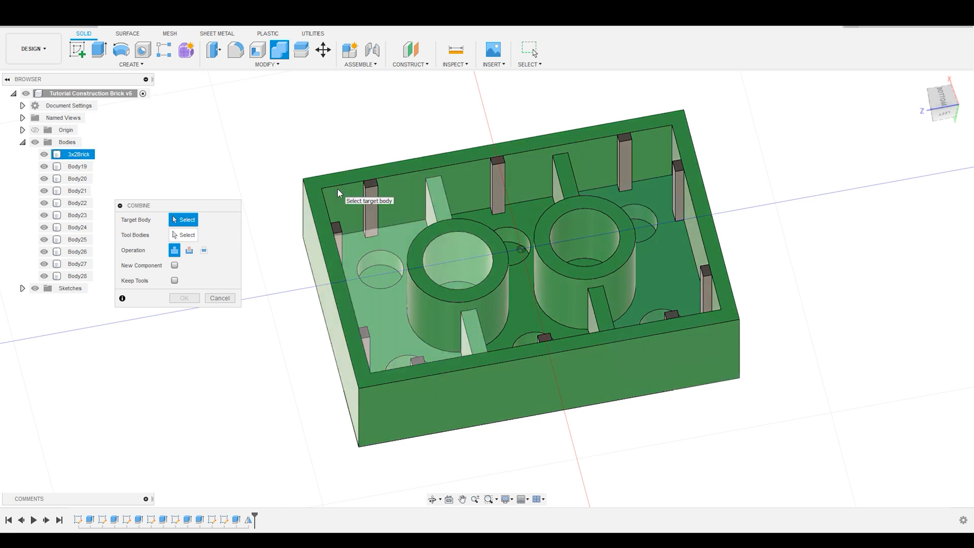
{"action": "left_click", "coordinate": [337, 181]}
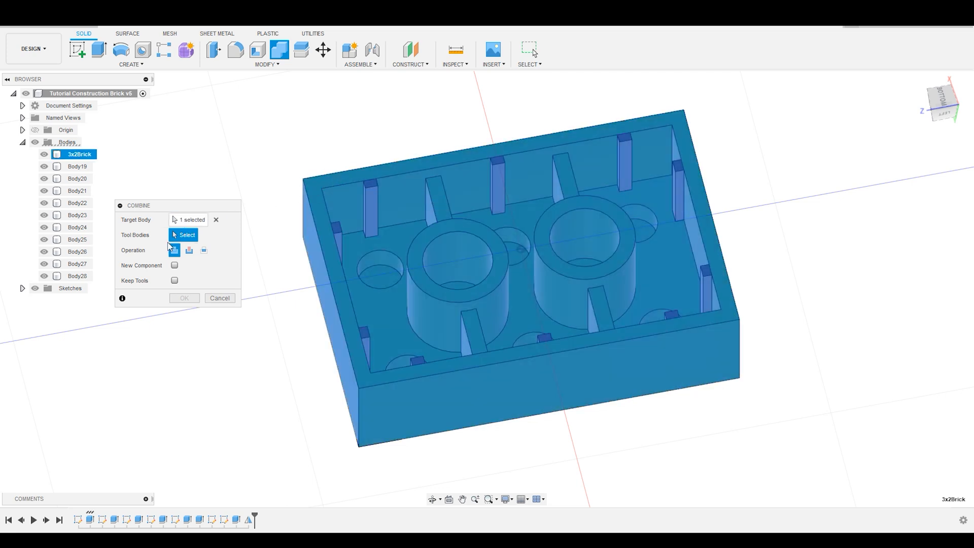
{"action": "left_click", "coordinate": [372, 199]}
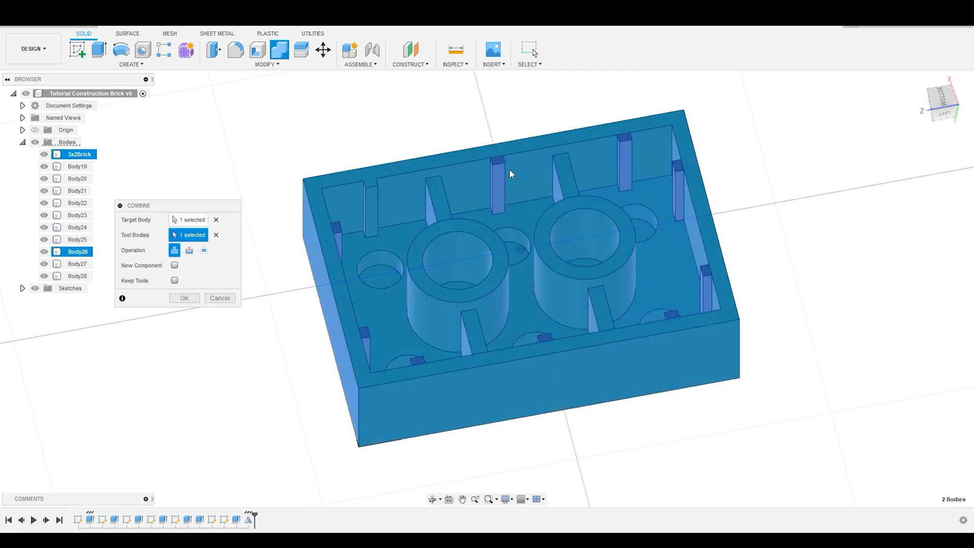
{"action": "left_click", "coordinate": [500, 175]}
{"action": "left_click", "coordinate": [629, 152]}
{"action": "left_click", "coordinate": [679, 189]}
{"action": "left_click", "coordinate": [705, 294]}
{"action": "left_click", "coordinate": [673, 317]}
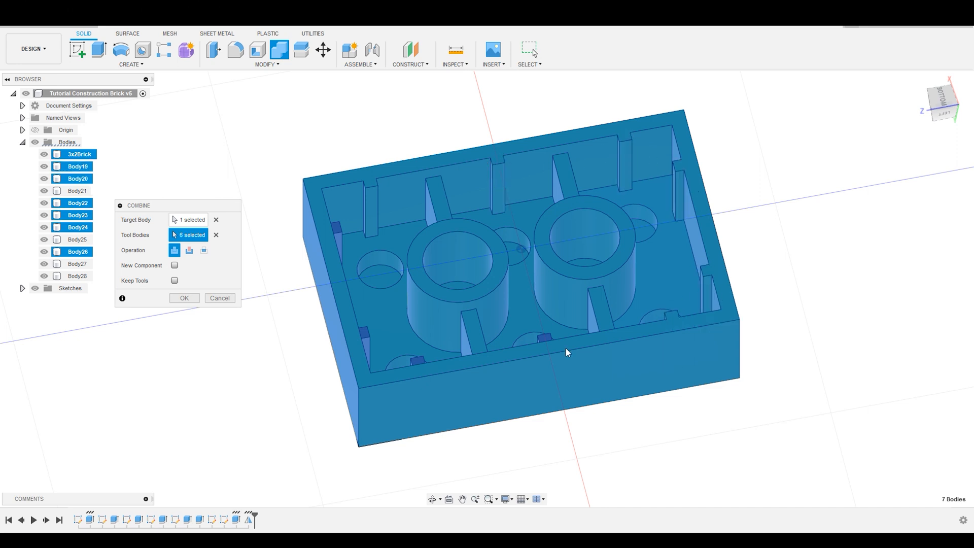
{"action": "left_click", "coordinate": [543, 333]}
{"action": "scroll", "coordinate": [542, 341], "scroll_direction": "down", "scroll_amount": 2}
{"action": "scroll", "coordinate": [541, 347], "scroll_direction": "up", "scroll_amount": 5}
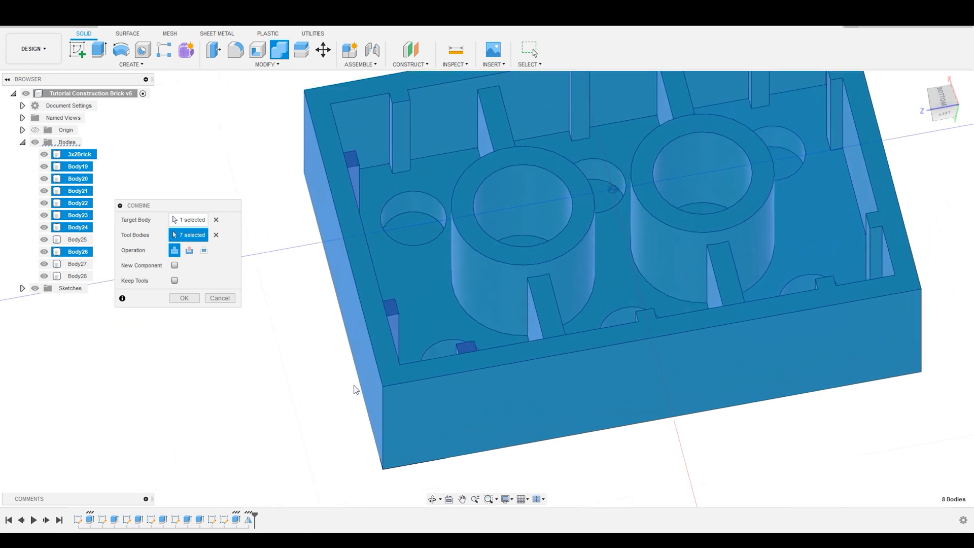
{"action": "left_click", "coordinate": [383, 290]}
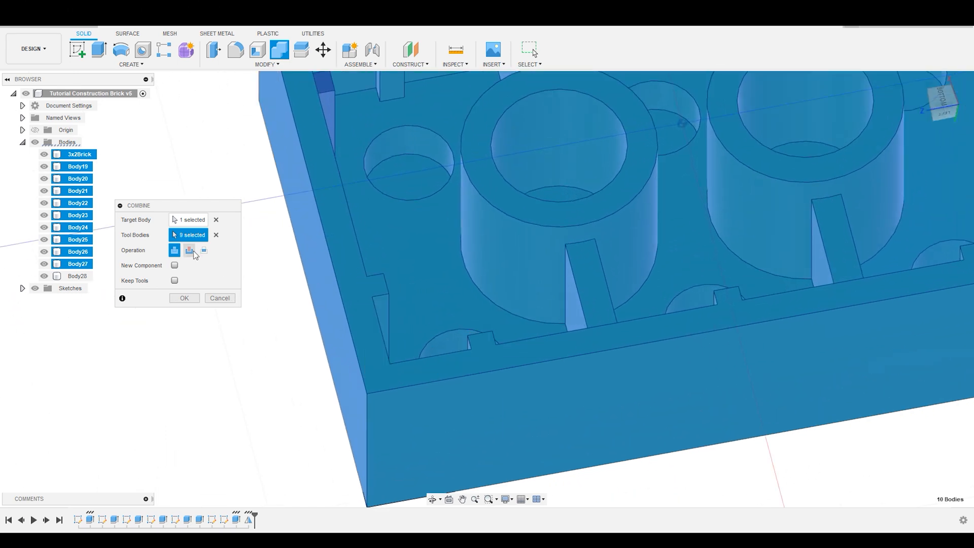
{"action": "scroll", "coordinate": [406, 305], "scroll_direction": "down", "scroll_amount": 2}
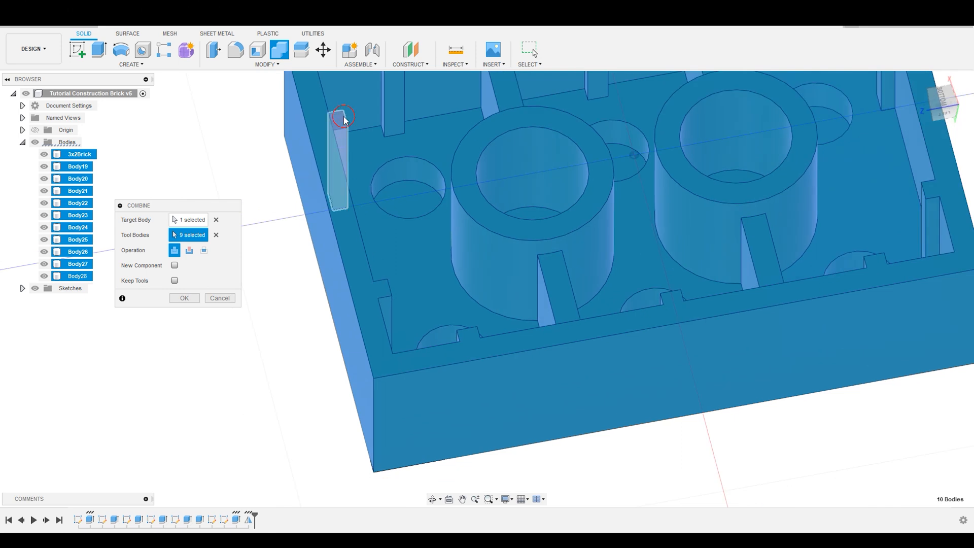
{"action": "left_click", "coordinate": [345, 119]}
{"action": "scroll", "coordinate": [431, 330], "scroll_direction": "down", "scroll_amount": 3}
{"action": "scroll", "coordinate": [606, 186], "scroll_direction": "up", "scroll_amount": 2}
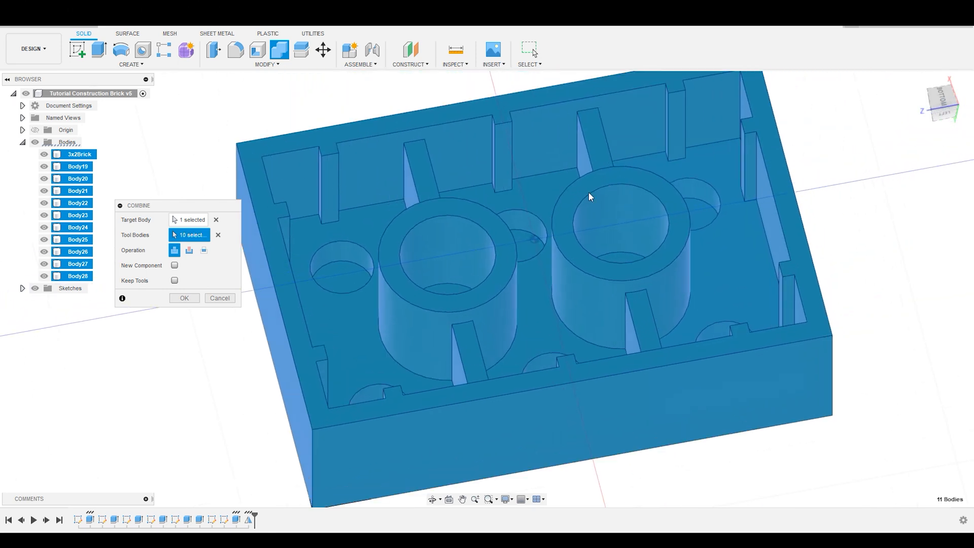
{"action": "left_click", "coordinate": [177, 299]}
{"action": "left_click", "coordinate": [181, 298]}
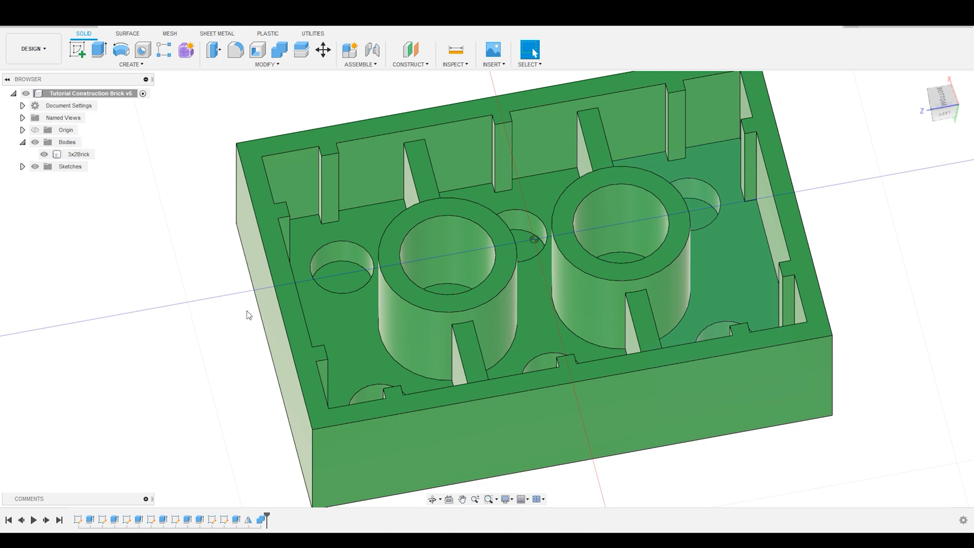
Step: Save the design with the version description v6
{"action": "scroll", "coordinate": [249, 315], "scroll_direction": "down", "scroll_amount": 3}
{"action": "scroll", "coordinate": [629, 383], "scroll_direction": "up", "scroll_amount": 2}
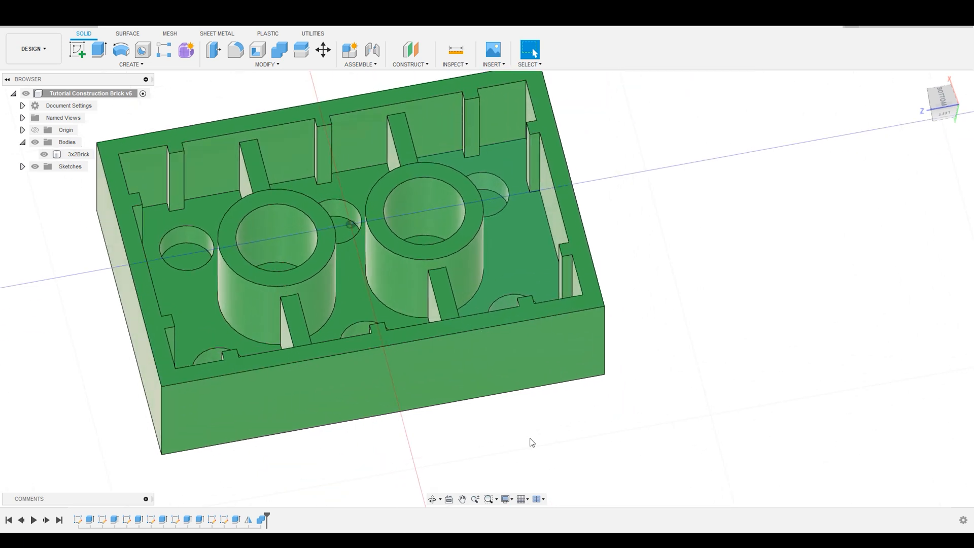
{"action": "scroll", "coordinate": [819, 398], "scroll_direction": "down", "scroll_amount": 2}
{"action": "scroll", "coordinate": [451, 333], "scroll_direction": "up", "scroll_amount": 1}
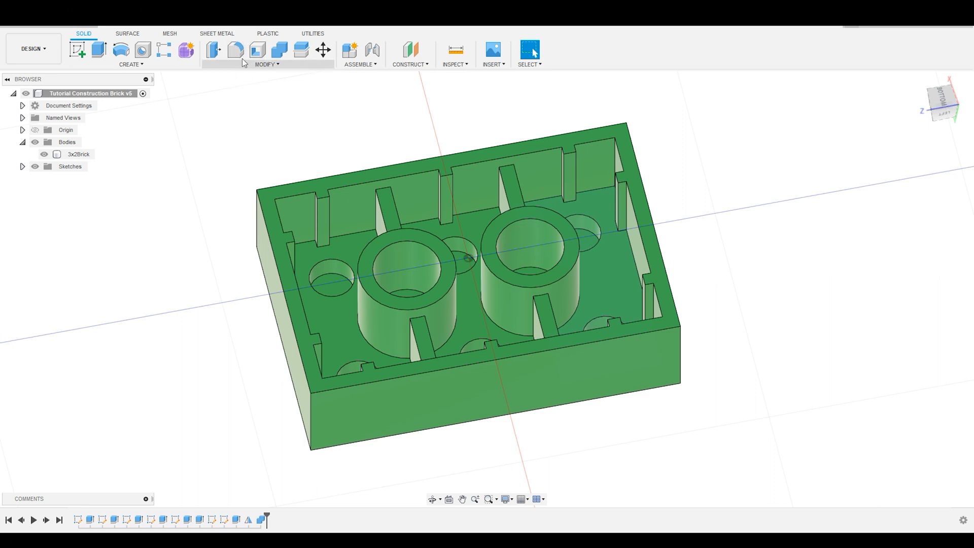
{"action": "scroll", "coordinate": [274, 147], "scroll_direction": "down", "scroll_amount": 1}
{"action": "scroll", "coordinate": [275, 148], "scroll_direction": "up", "scroll_amount": 3}
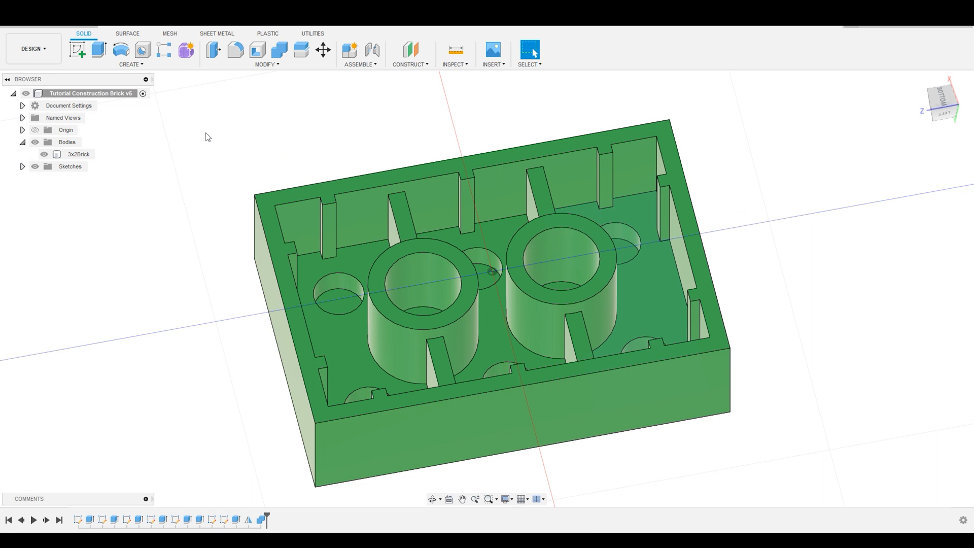
{"action": "left_click", "coordinate": [47, 24]}
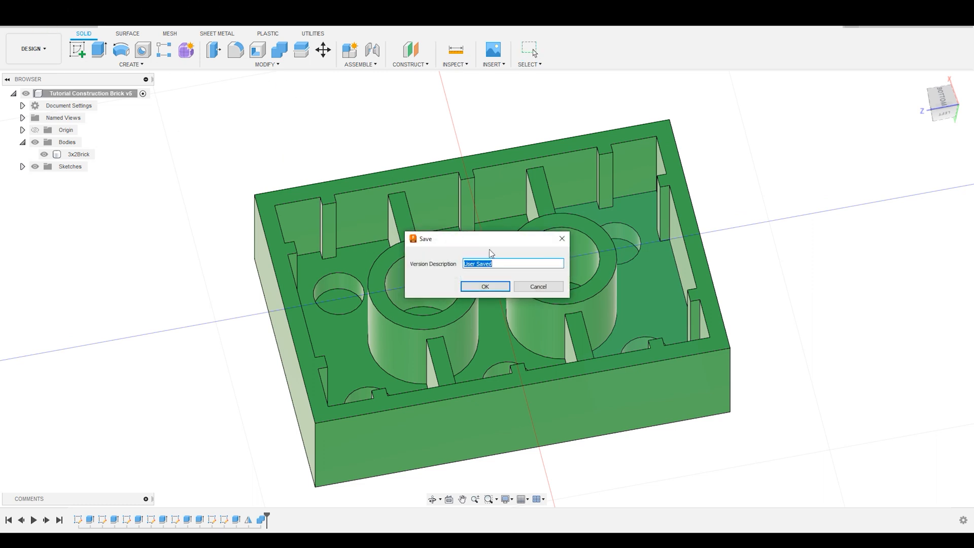
{"action": "type", "text": "v6"}
{"action": "key", "text": "Return"}
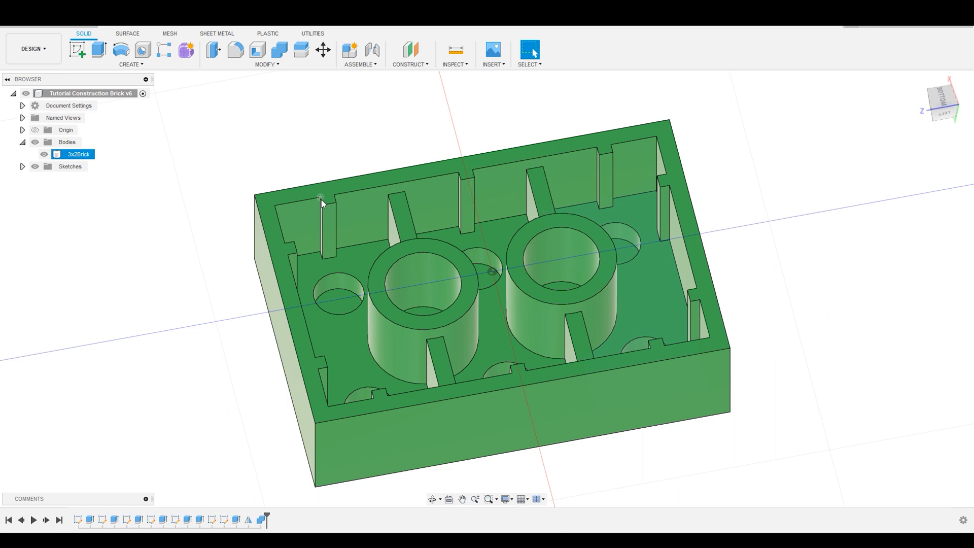
Step: Start a constant-radius Fillet and select the two exposed vertical edges of the long wall's rib nearest the corner
{"action": "left_click", "coordinate": [242, 67]}
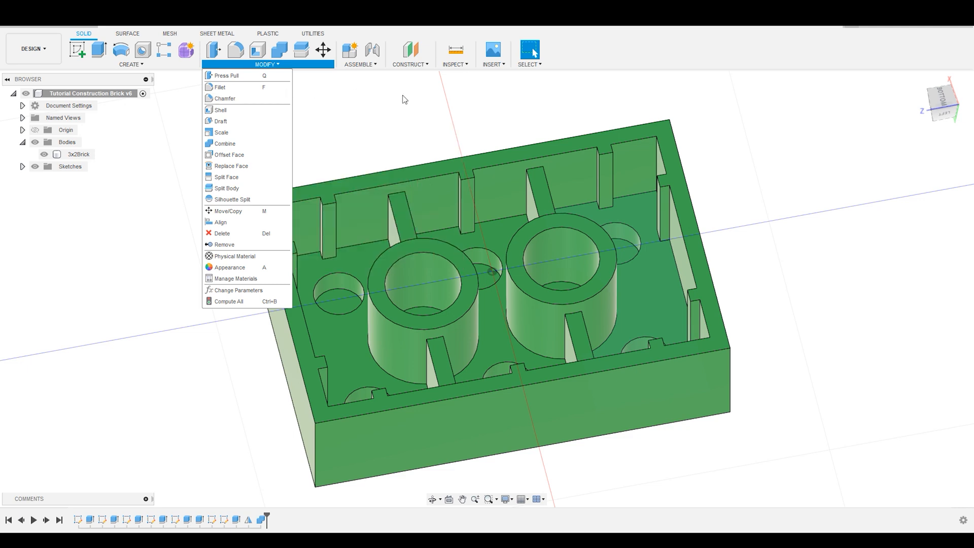
{"action": "scroll", "coordinate": [567, 157], "scroll_direction": "down", "scroll_amount": 3}
{"action": "scroll", "coordinate": [567, 157], "scroll_direction": "up", "scroll_amount": 3}
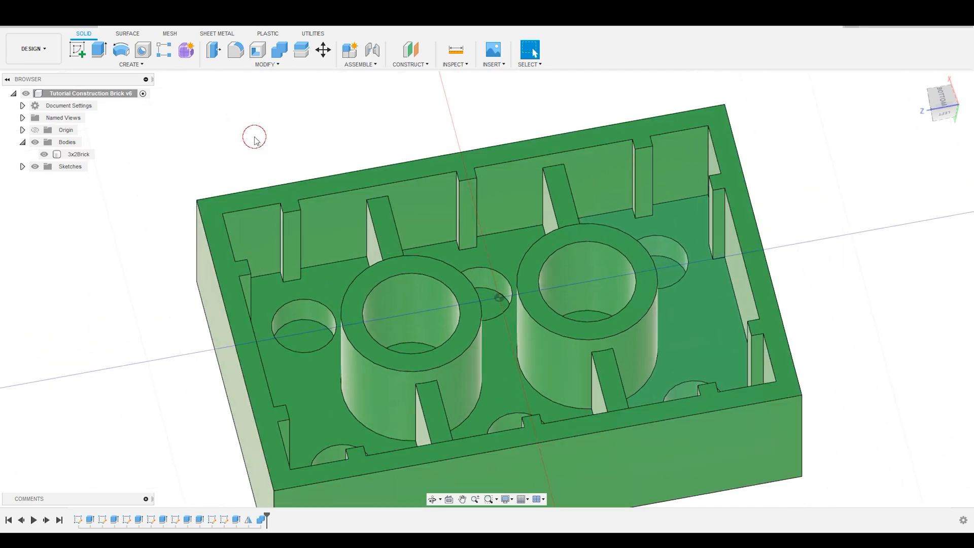
{"action": "scroll", "coordinate": [252, 140], "scroll_direction": "down", "scroll_amount": 2}
{"action": "scroll", "coordinate": [244, 152], "scroll_direction": "up", "scroll_amount": 4}
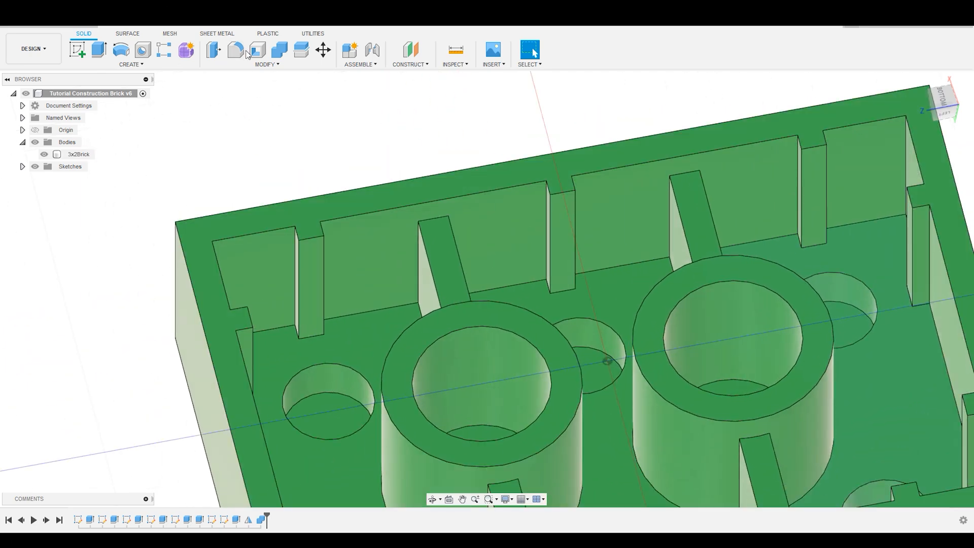
{"action": "left_click", "coordinate": [235, 49]}
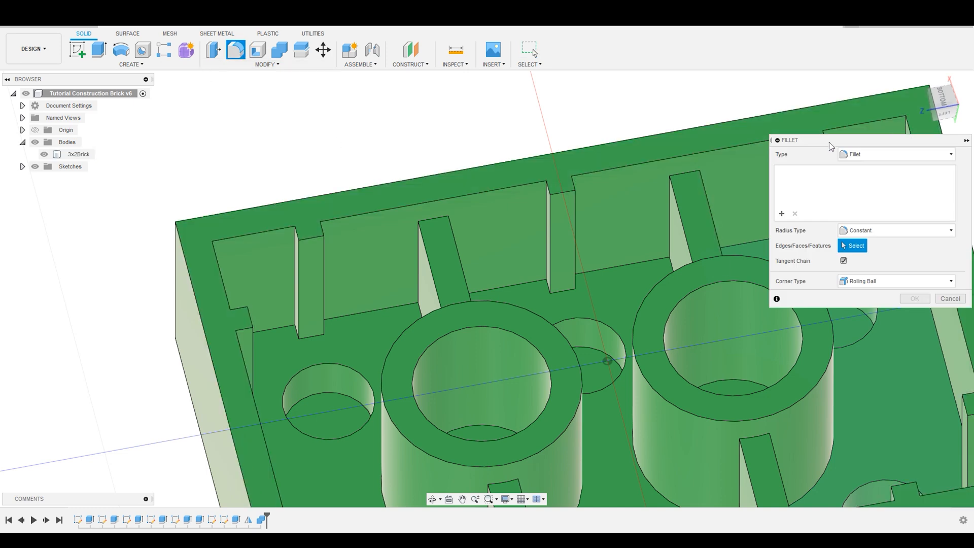
{"action": "left_click_drag", "start_coordinate": [829, 142], "coordinate": [608, 148]}
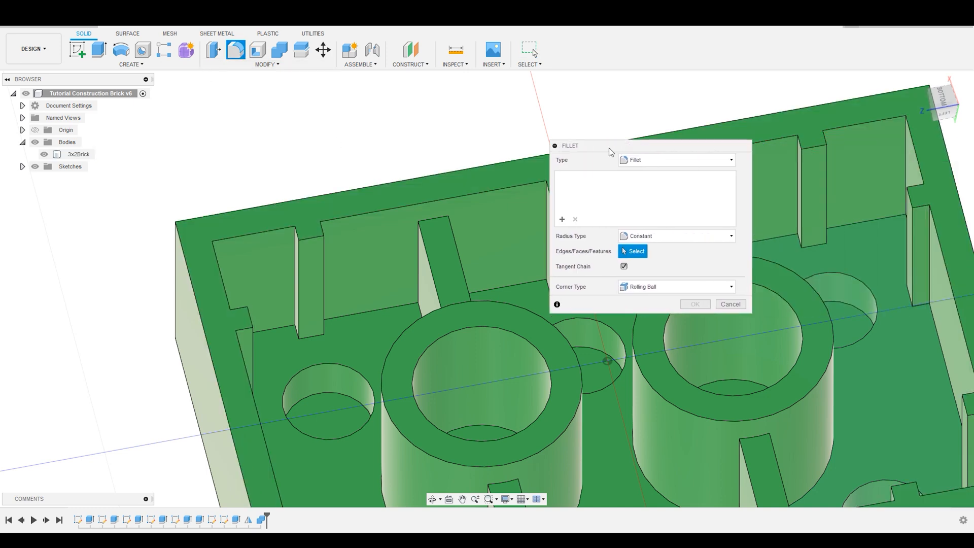
{"action": "left_click", "coordinate": [298, 260]}
{"action": "left_click", "coordinate": [325, 249]}
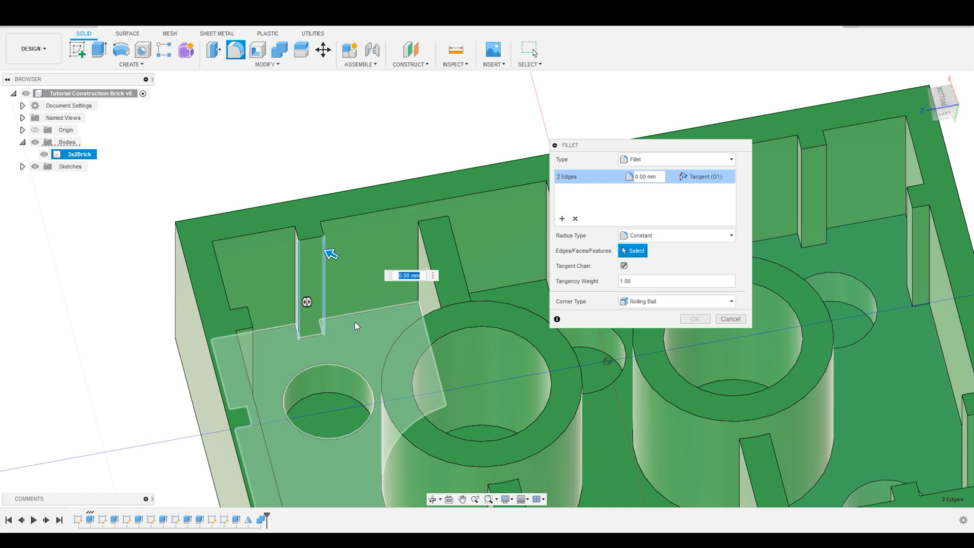
Step: Add the four exposed vertical edges of the two ribs on the adjacent short end wall to the fillet selection
{"action": "middle_click_drag", "start_coordinate": [349, 297], "coordinate": [365, 300], "text": "shift"}
{"action": "middle_click_drag", "start_coordinate": [287, 228], "coordinate": [329, 304], "text": "shift"}
{"action": "scroll", "coordinate": [260, 158], "scroll_direction": "up", "scroll_amount": 5}
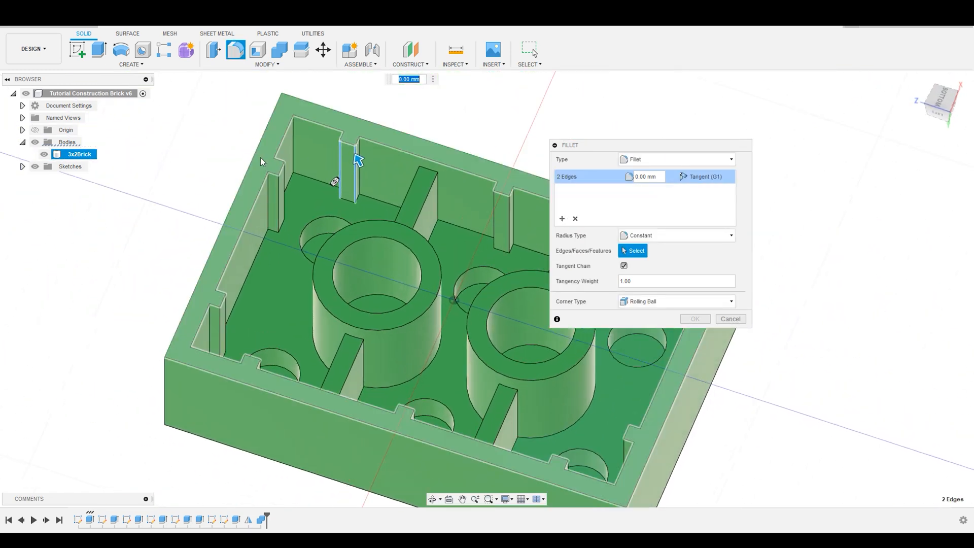
{"action": "left_click", "coordinate": [285, 197]}
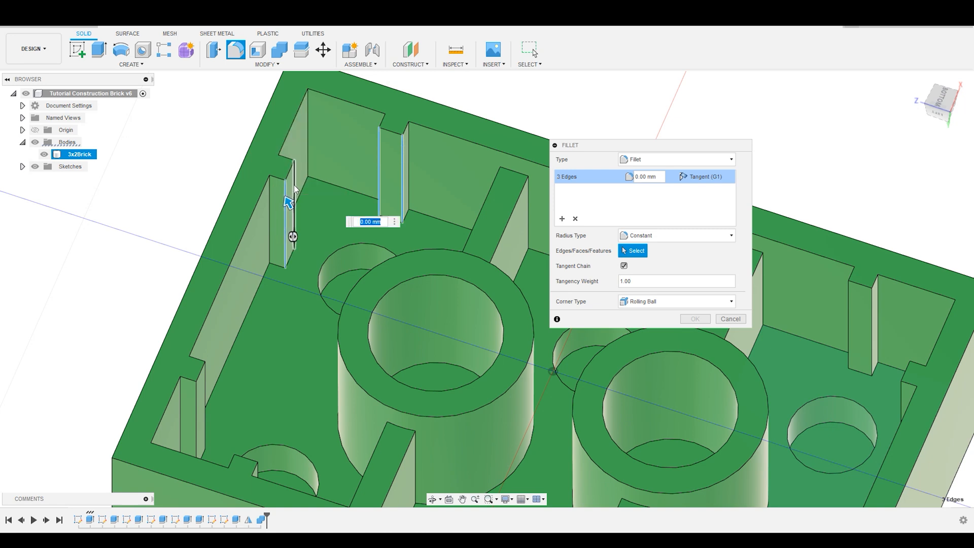
{"action": "left_click", "coordinate": [292, 188]}
{"action": "left_click", "coordinate": [206, 372]}
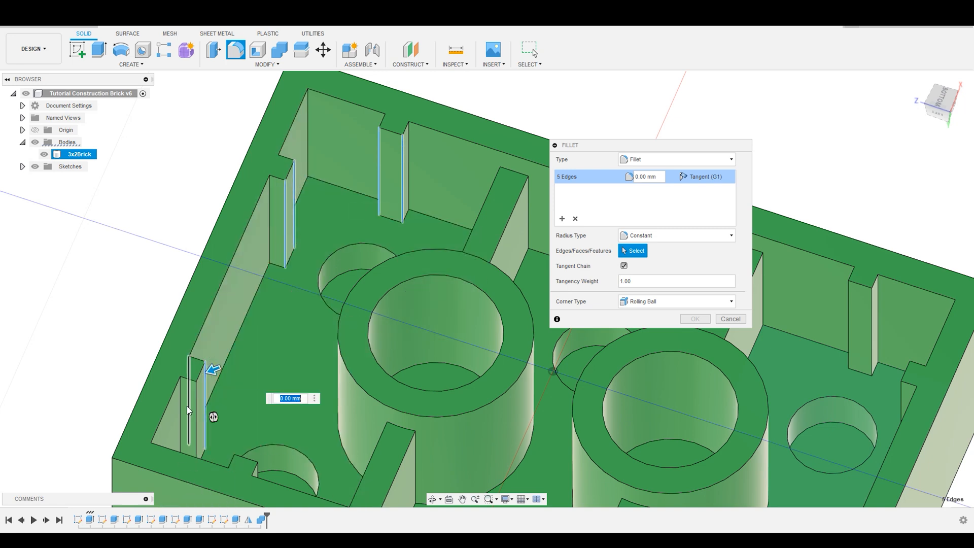
{"action": "left_click", "coordinate": [195, 401]}
{"action": "scroll", "coordinate": [388, 242], "scroll_direction": "down", "scroll_amount": 2}
{"action": "scroll", "coordinate": [389, 243], "scroll_direction": "down", "scroll_amount": 3}
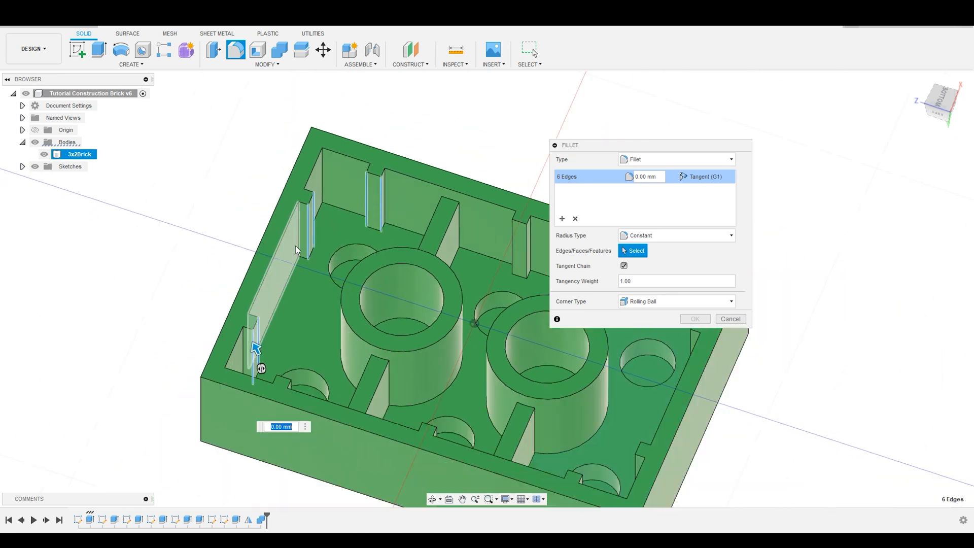
Step: Add the exposed vertical edges of the middle and far ribs on the first long wall to the fillet selection
{"action": "middle_click_drag", "start_coordinate": [413, 282], "coordinate": [498, 330], "text": "shift"}
{"action": "left_click", "coordinate": [497, 330]}
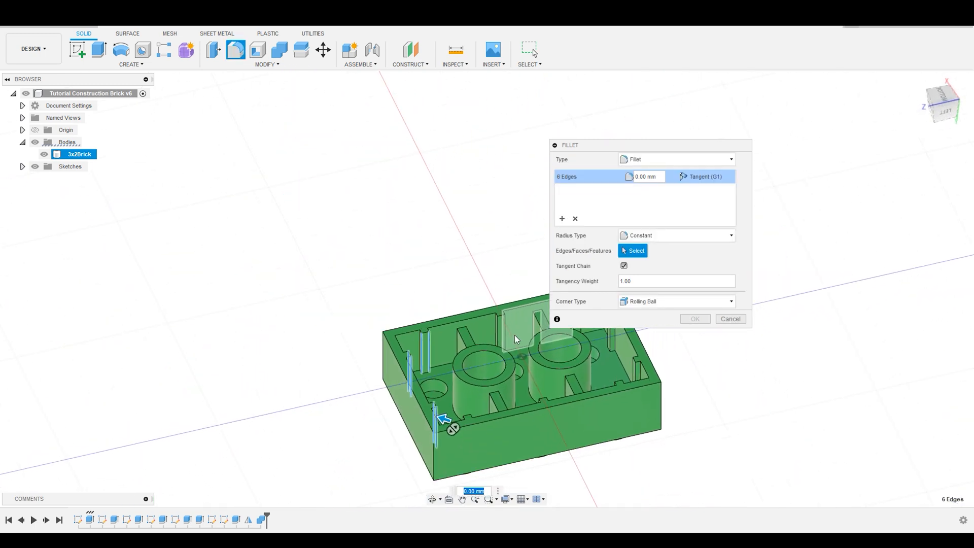
{"action": "scroll", "coordinate": [508, 324], "scroll_direction": "up", "scroll_amount": 5}
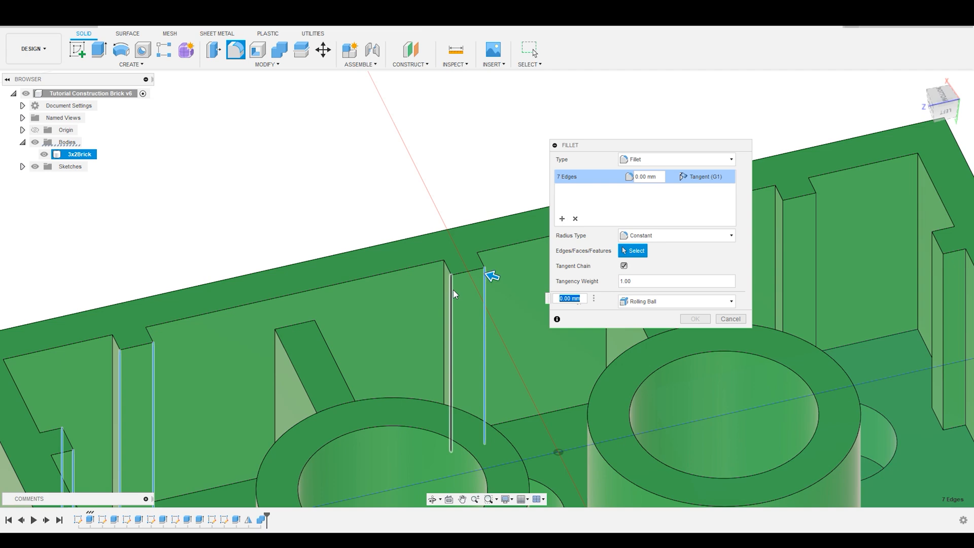
{"action": "left_click", "coordinate": [451, 290]}
{"action": "scroll", "coordinate": [334, 263], "scroll_direction": "down", "scroll_amount": 5}
{"action": "scroll", "coordinate": [410, 272], "scroll_direction": "up", "scroll_amount": 5}
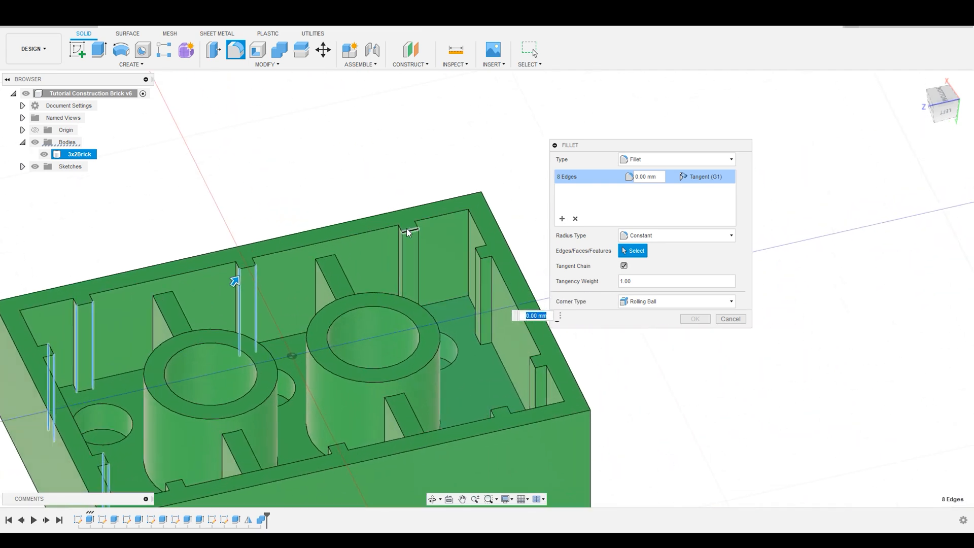
{"action": "left_click", "coordinate": [403, 241]}
{"action": "left_click", "coordinate": [420, 242]}
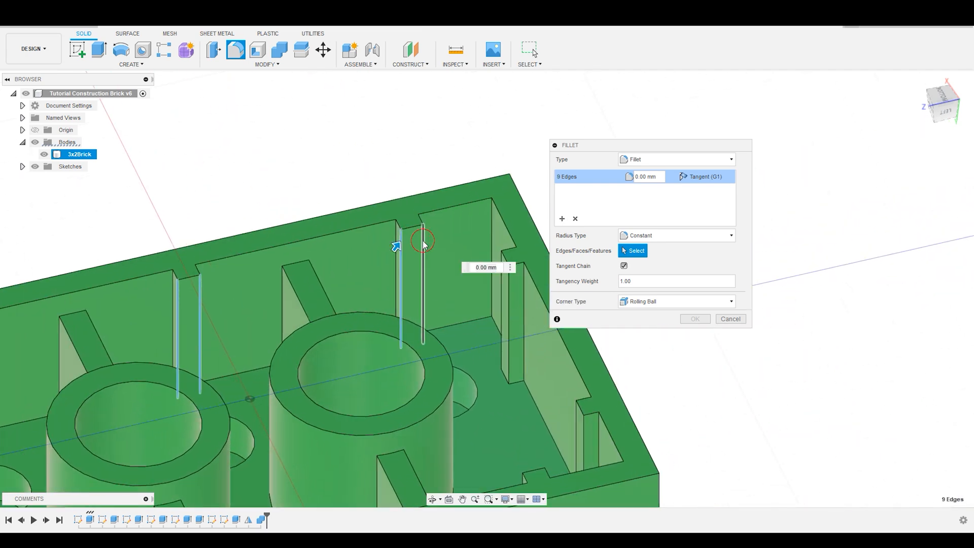
Step: Add the four exposed vertical edges of the two ribs on the opposite short end wall to the fillet selection
{"action": "left_click", "coordinate": [505, 295]}
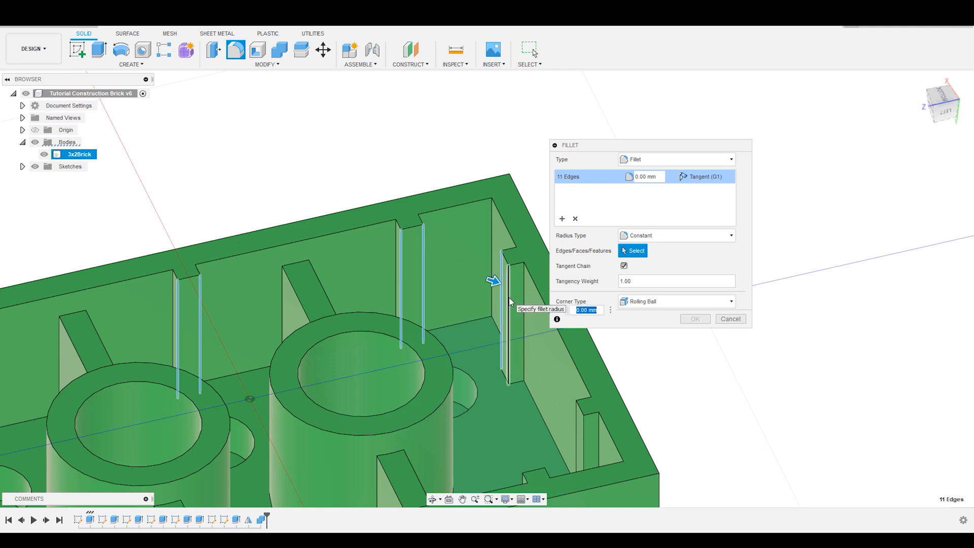
{"action": "left_click", "coordinate": [508, 297]}
{"action": "left_click", "coordinate": [576, 416]}
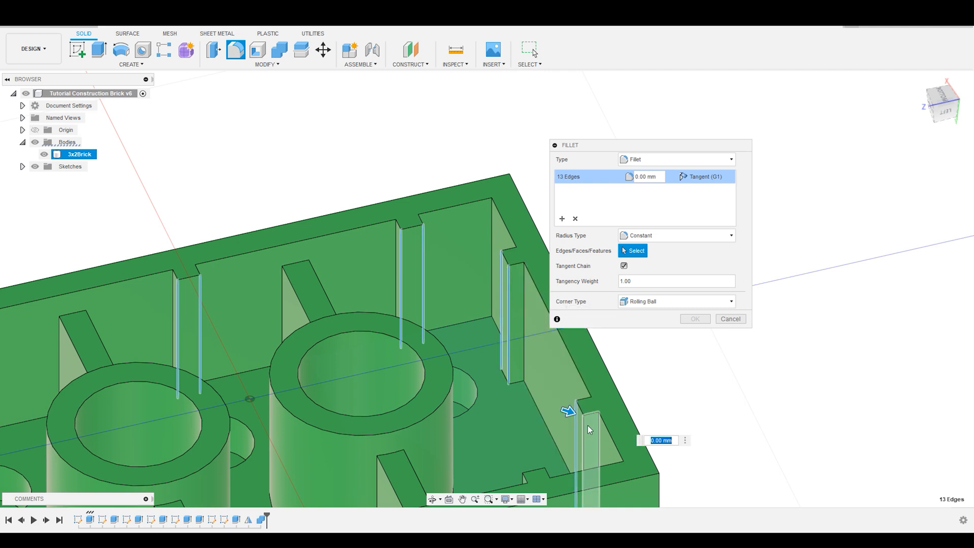
{"action": "left_click", "coordinate": [585, 425]}
Step: Add the six exposed vertical edges of the three ribs on the opposite long wall to the fillet selection
{"action": "scroll", "coordinate": [505, 351], "scroll_direction": "down", "scroll_amount": 4}
{"action": "scroll", "coordinate": [440, 379], "scroll_direction": "down", "scroll_amount": 4}
{"action": "scroll", "coordinate": [331, 373], "scroll_direction": "up", "scroll_amount": 1}
{"action": "middle_click_drag", "start_coordinate": [350, 406], "coordinate": [474, 272], "text": "shift"}
{"action": "scroll", "coordinate": [406, 234], "scroll_direction": "down", "scroll_amount": 3}
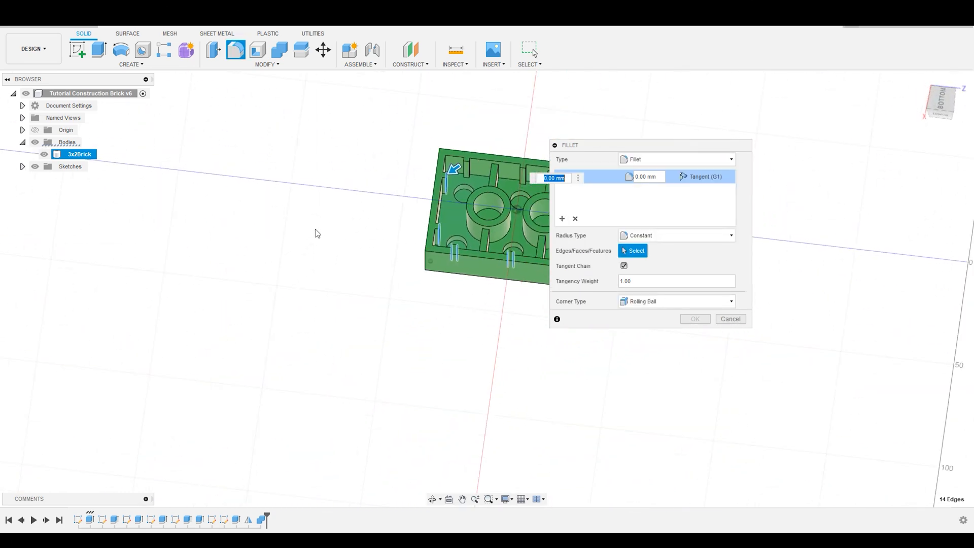
{"action": "scroll", "coordinate": [479, 163], "scroll_direction": "up", "scroll_amount": 5}
{"action": "middle_click_drag", "start_coordinate": [464, 164], "coordinate": [275, 209], "text": "shift"}
{"action": "scroll", "coordinate": [282, 208], "scroll_direction": "up", "scroll_amount": 3}
{"action": "scroll", "coordinate": [282, 208], "scroll_direction": "up", "scroll_amount": 3}
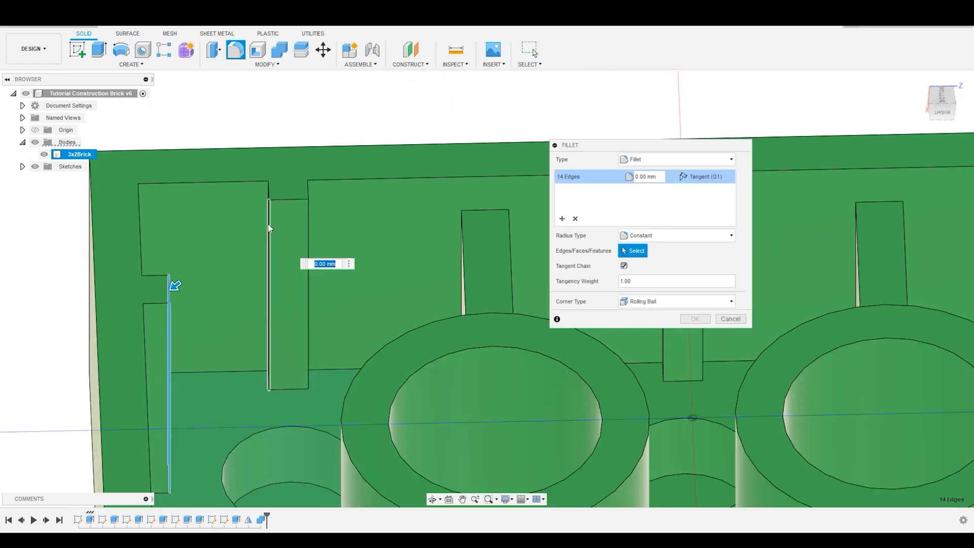
{"action": "left_click", "coordinate": [269, 223]}
{"action": "left_click", "coordinate": [308, 224]}
{"action": "scroll", "coordinate": [311, 224], "scroll_direction": "down", "scroll_amount": 3}
{"action": "middle_click_drag", "start_coordinate": [311, 223], "coordinate": [330, 239], "text": "shift"}
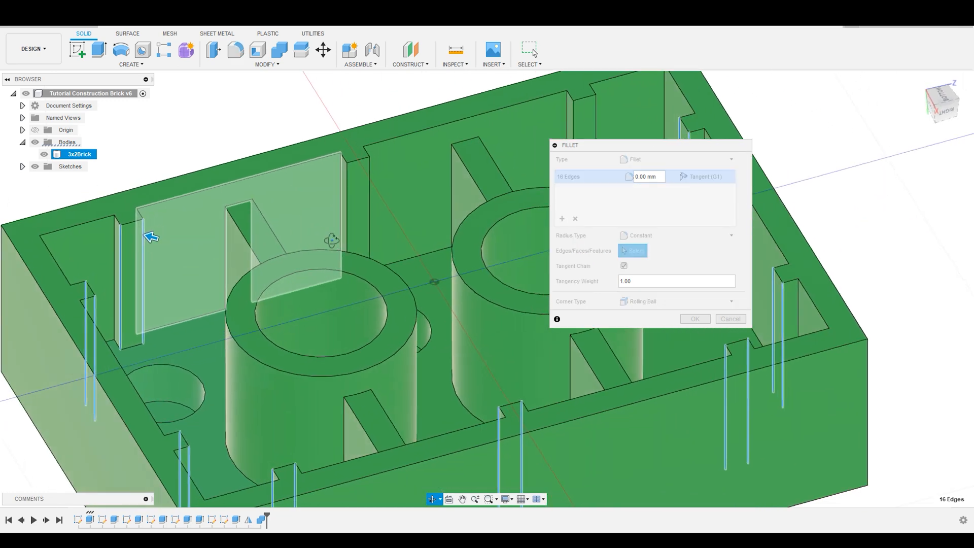
{"action": "left_click", "coordinate": [345, 175]}
{"action": "left_click", "coordinate": [370, 163]}
{"action": "left_click", "coordinate": [584, 113]}
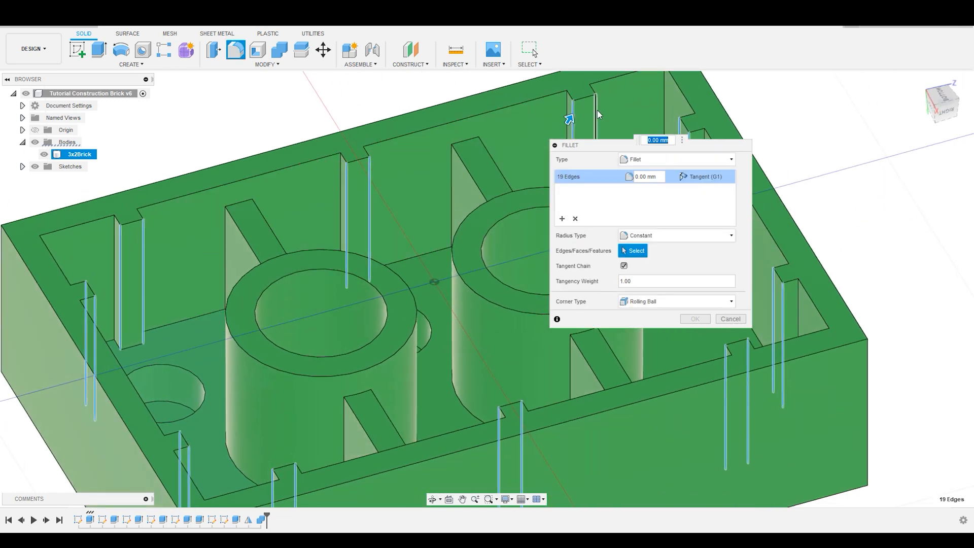
{"action": "left_click", "coordinate": [597, 114]}
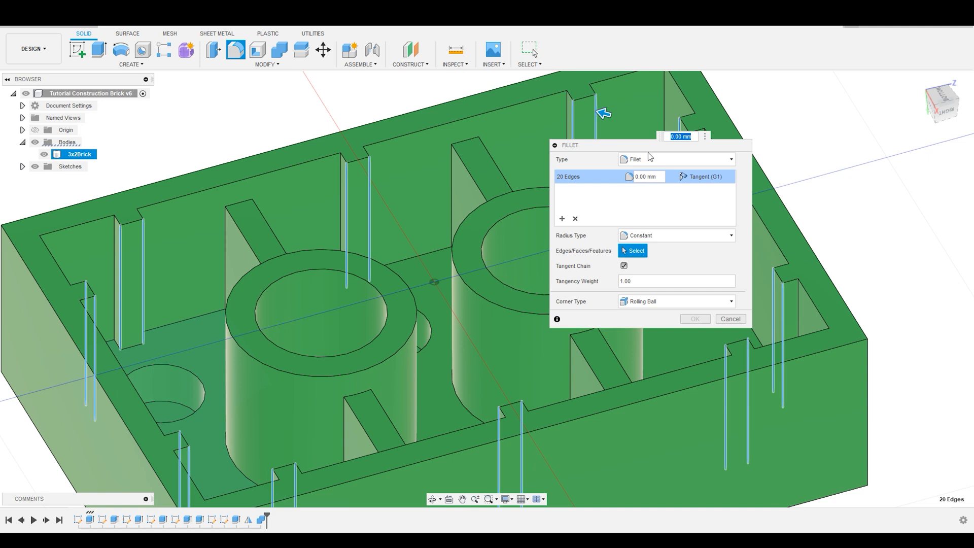
Step: Try a 1 mm radius on the selected rib edges and inspect the rounding in the preview
{"action": "left_click_drag", "start_coordinate": [633, 147], "coordinate": [757, 212]}
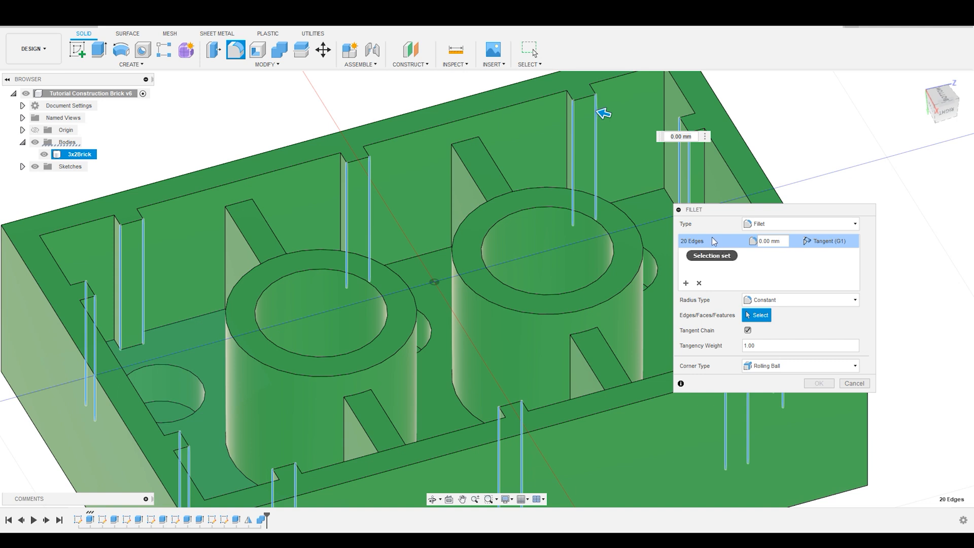
{"action": "left_click", "coordinate": [788, 241]}
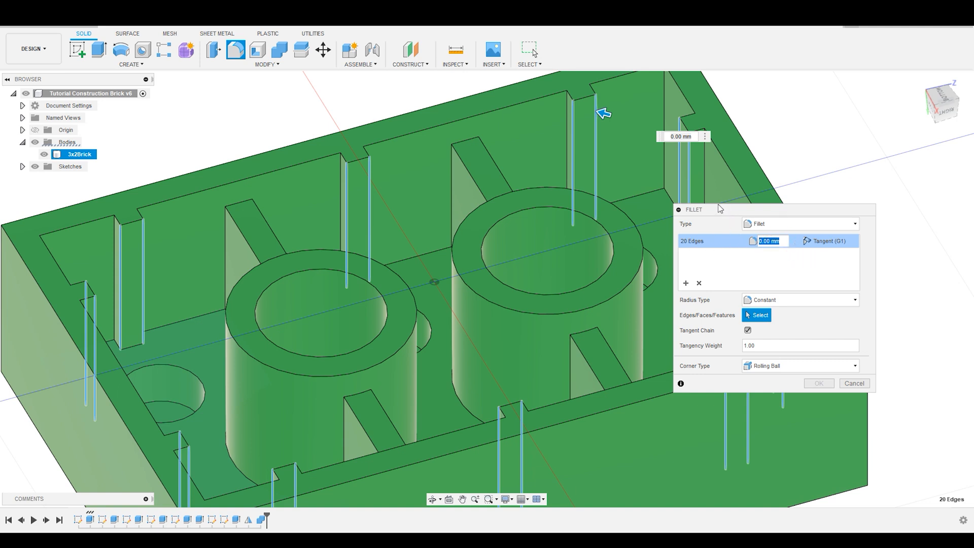
{"action": "type", "text": "1"}
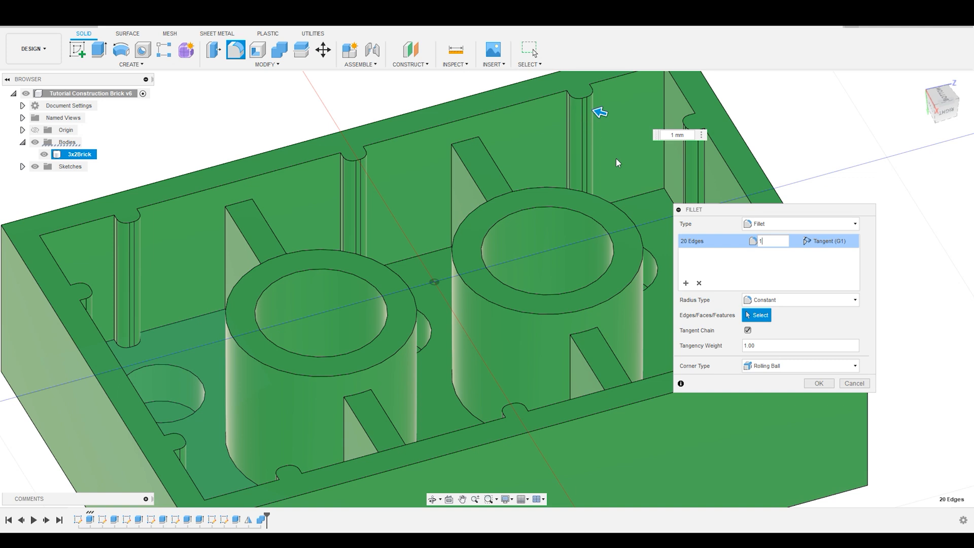
{"action": "left_click", "coordinate": [757, 274]}
{"action": "left_click", "coordinate": [797, 327]}
{"action": "mouse_move", "coordinate": [604, 112]}
{"action": "left_mouse_down"}
{"action": "mouse_move", "coordinate": [594, 110]}
{"action": "mouse_move", "coordinate": [600, 123]}
{"action": "left_mouse_up"}
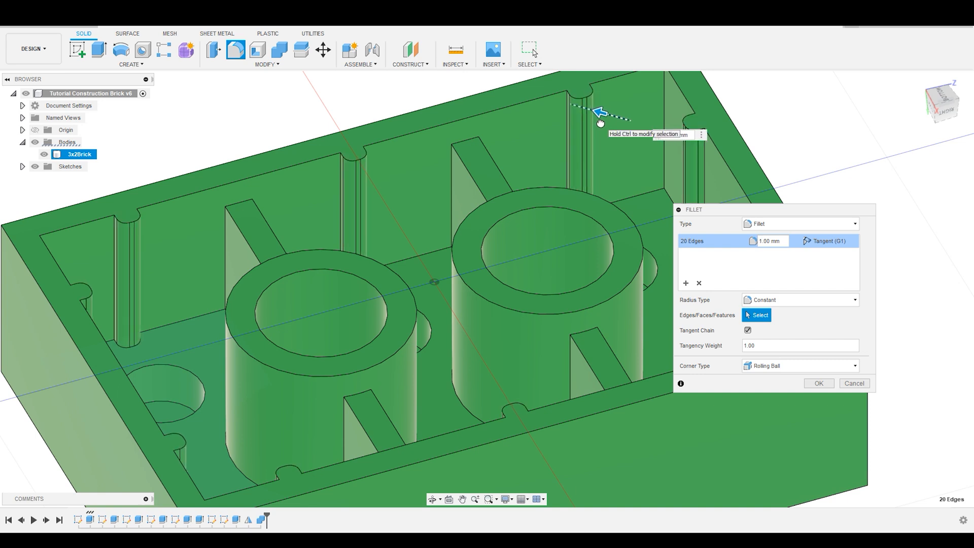
{"action": "scroll", "coordinate": [599, 122], "scroll_direction": "down", "scroll_amount": 2}
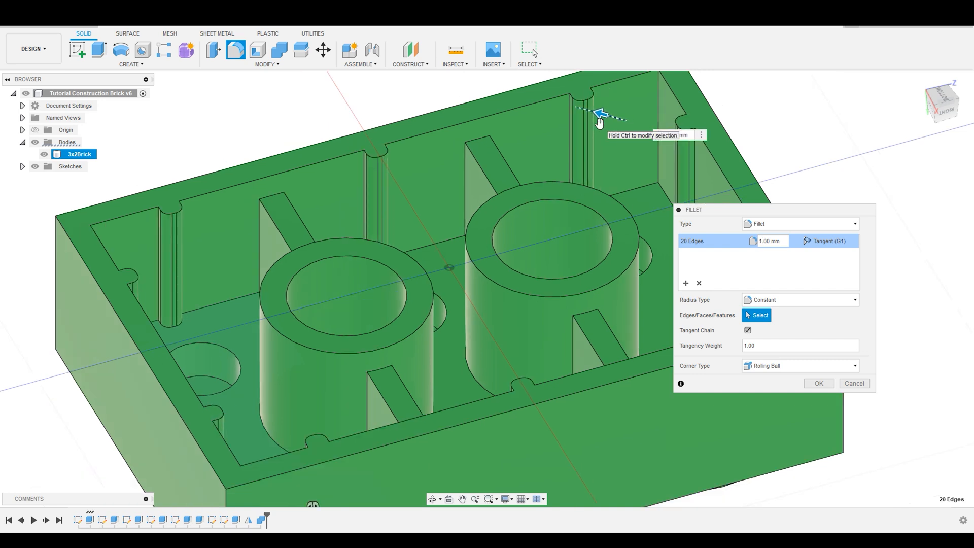
{"action": "scroll", "coordinate": [532, 238], "scroll_direction": "down", "scroll_amount": 2}
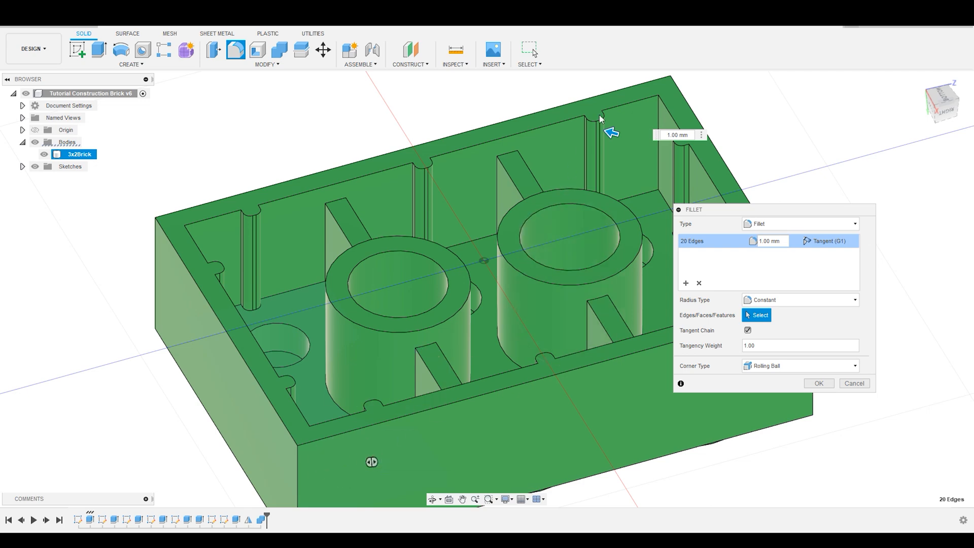
{"action": "scroll", "coordinate": [601, 112], "scroll_direction": "up", "scroll_amount": 5}
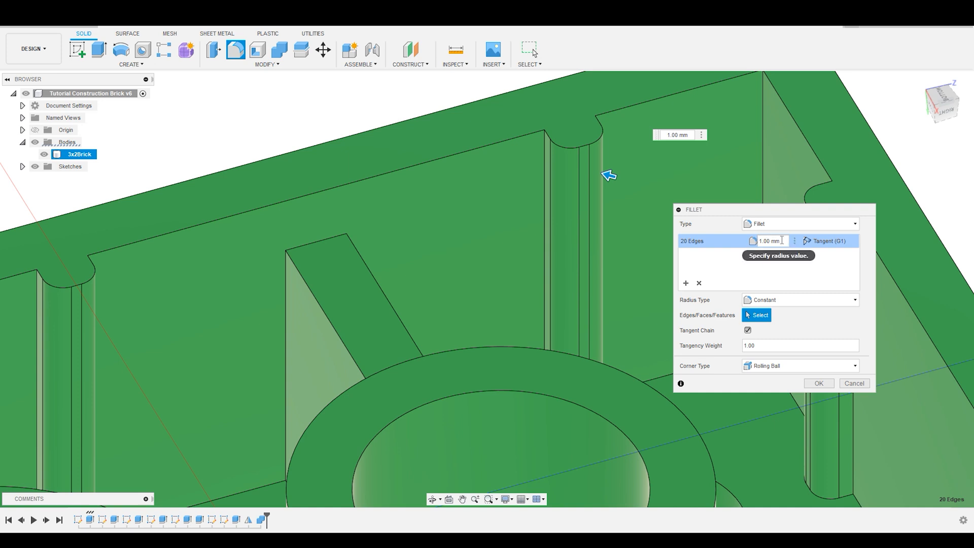
Step: Set the fillet radius of the rib edges to 1.25 mm and apply the fillet
{"action": "left_click_drag", "start_coordinate": [781, 241], "coordinate": [741, 242]}
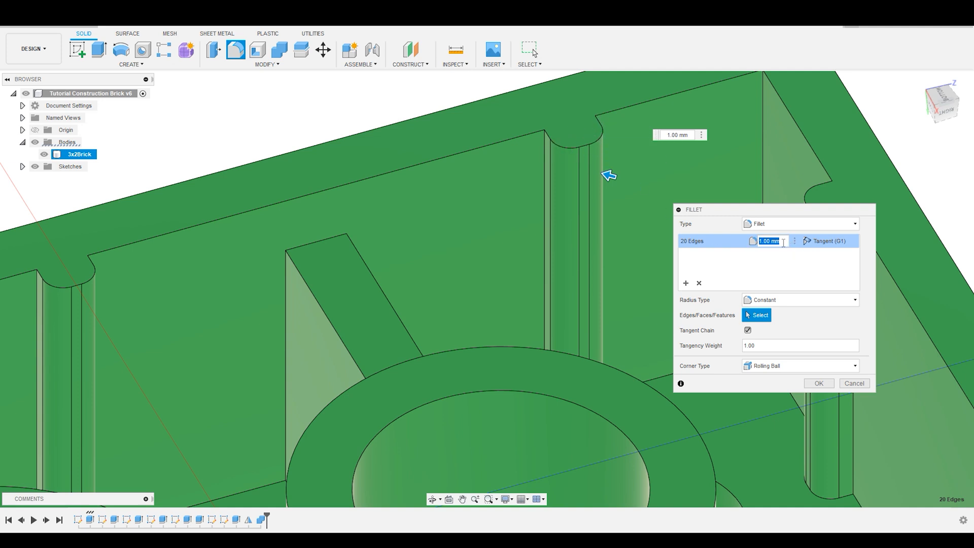
{"action": "type", "text": "1"}
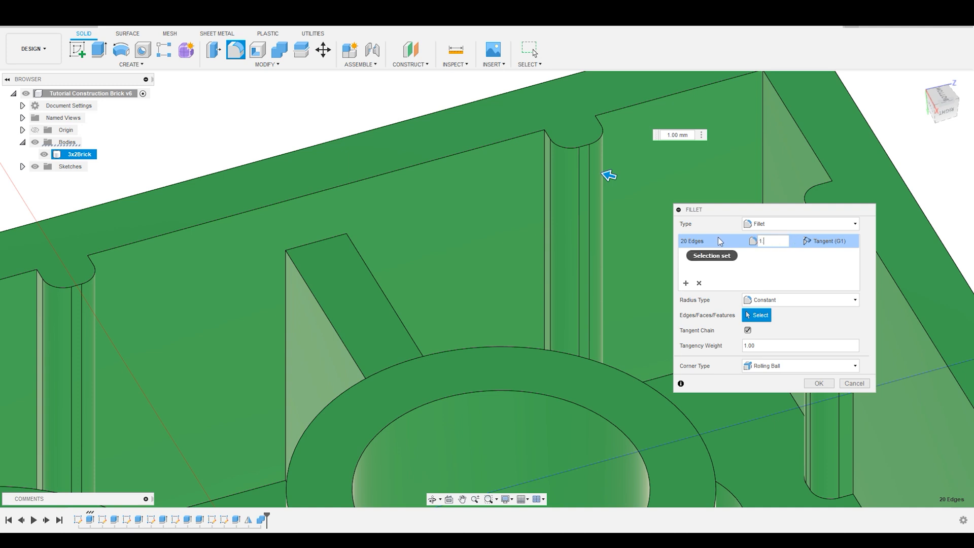
{"action": "type", "text": ".25"}
{"action": "key", "text": "Return"}
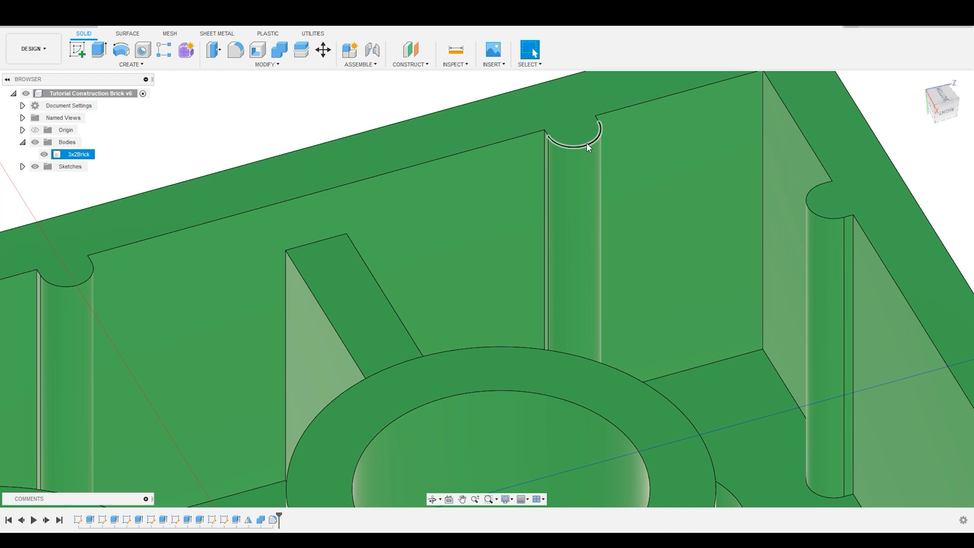
Step: Rename the rib fillet feature in the design history as Rib Round
{"action": "scroll", "coordinate": [586, 143], "scroll_direction": "down", "scroll_amount": 6}
{"action": "scroll", "coordinate": [503, 219], "scroll_direction": "down", "scroll_amount": 2}
{"action": "middle_click_drag", "start_coordinate": [504, 182], "coordinate": [365, 455], "text": "shift"}
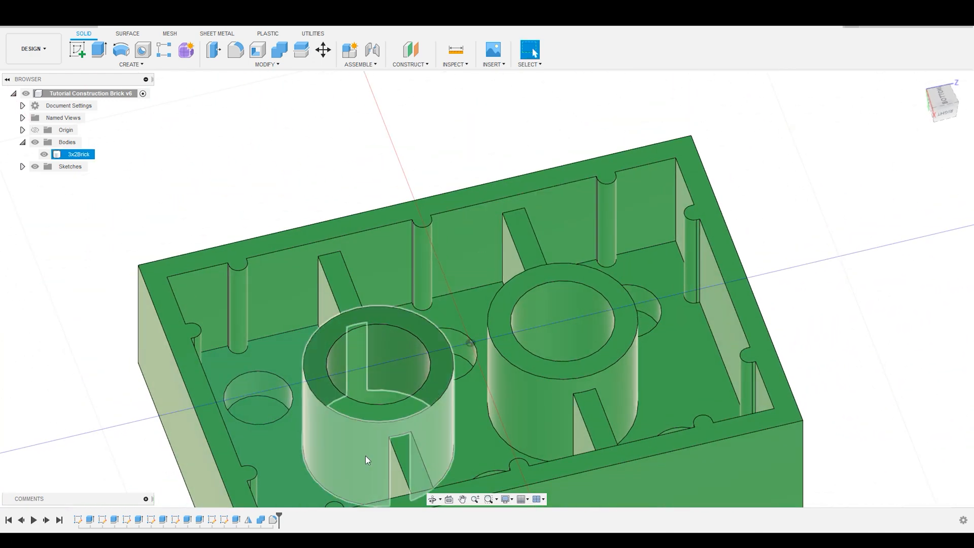
{"action": "right_click", "coordinate": [273, 521]}
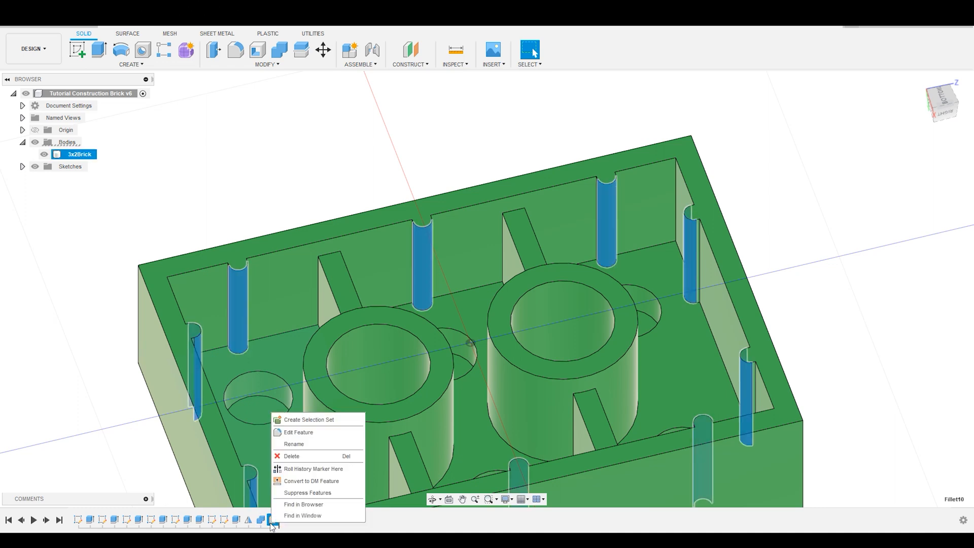
{"action": "left_click", "coordinate": [302, 445]}
{"action": "type", "text": "Rib"}
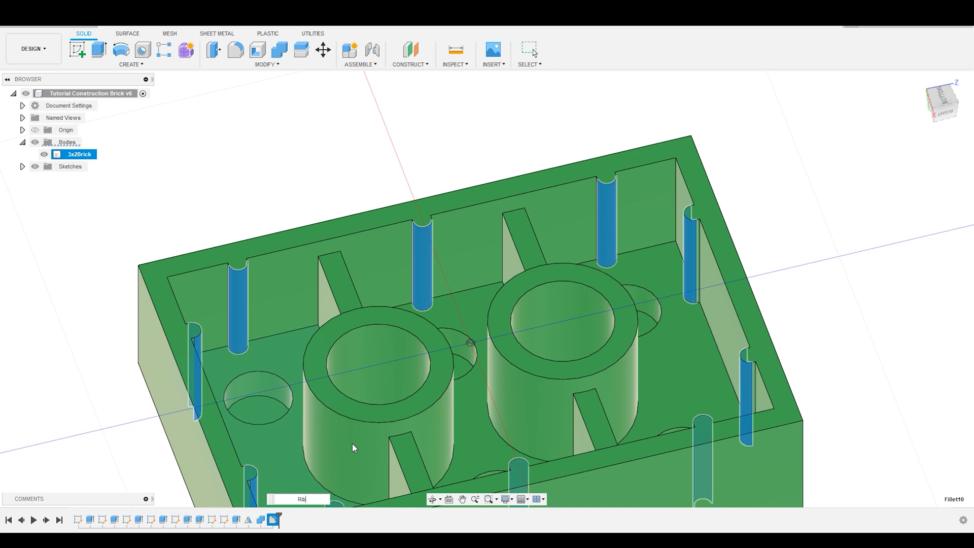
{"action": "type", "text": " Round"}
{"action": "key", "text": "Return"}
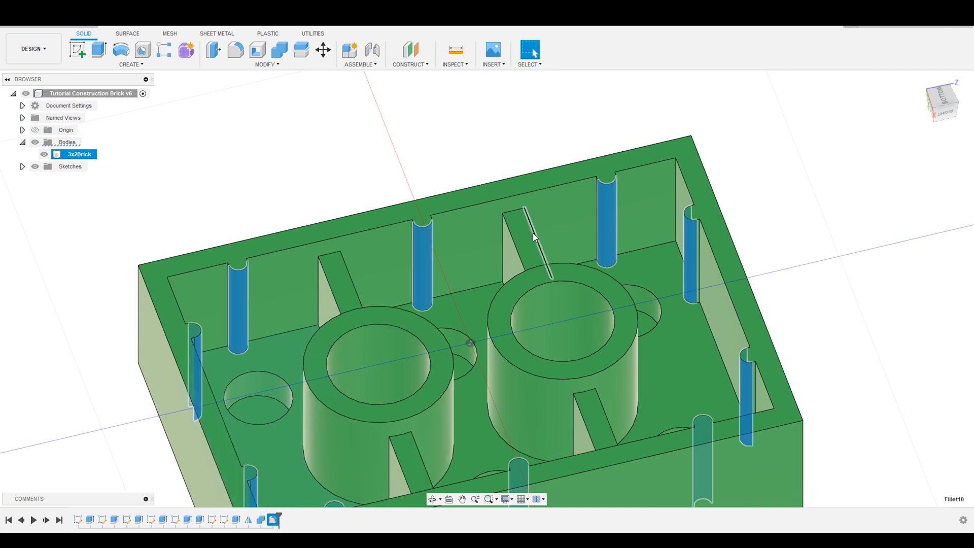
Step: Start a fillet and select the brick's two long top edges, one short top edge and the two vertical corner edges at that end
{"action": "middle_click_drag", "start_coordinate": [505, 182], "coordinate": [540, 205], "text": "shift"}
{"action": "scroll", "coordinate": [541, 205], "scroll_direction": "down", "scroll_amount": 5}
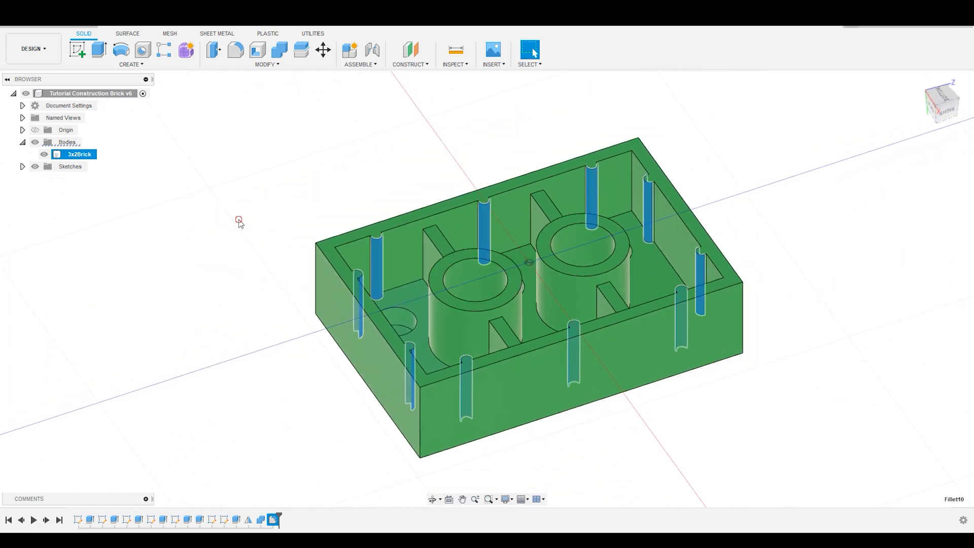
{"action": "middle_click_drag", "start_coordinate": [470, 362], "coordinate": [435, 285], "text": "shift"}
{"action": "scroll", "coordinate": [341, 396], "scroll_direction": "down", "scroll_amount": 3}
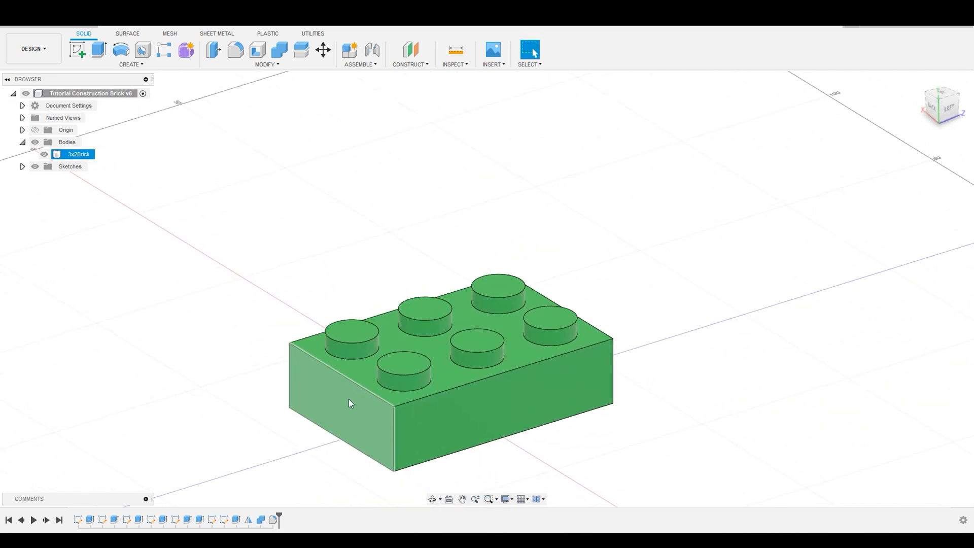
{"action": "scroll", "coordinate": [379, 397], "scroll_direction": "up", "scroll_amount": 6}
{"action": "left_click", "coordinate": [158, 233]}
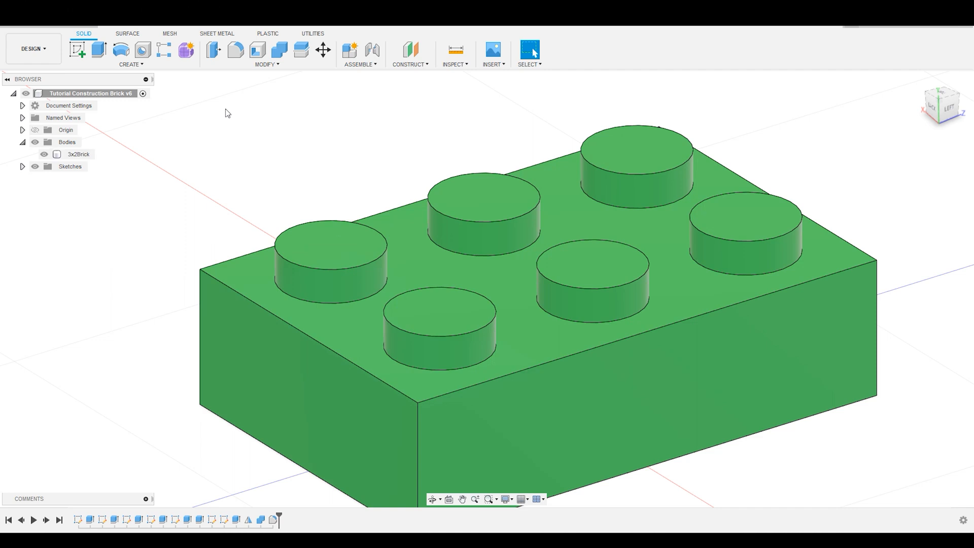
{"action": "key", "text": "f"}
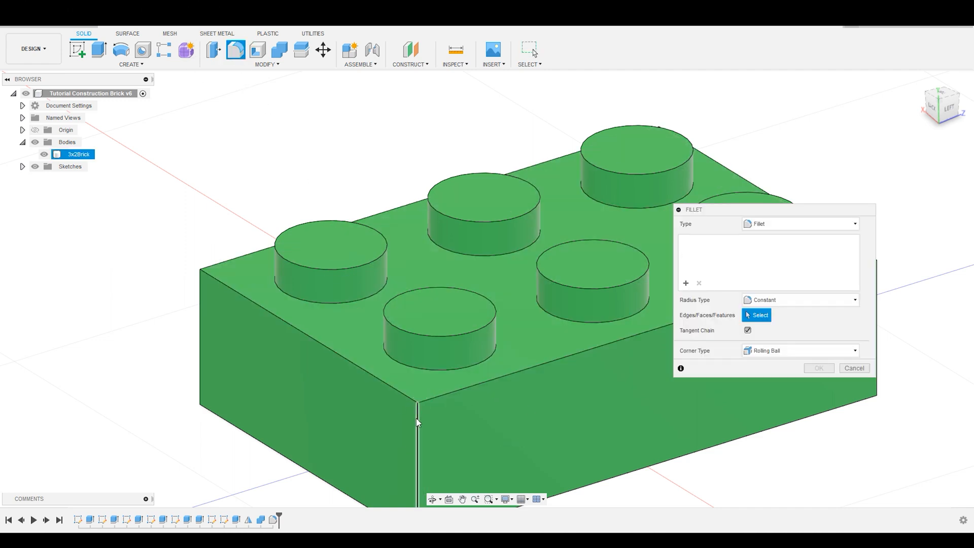
{"action": "left_click", "coordinate": [425, 399]}
{"action": "left_click", "coordinate": [396, 390]}
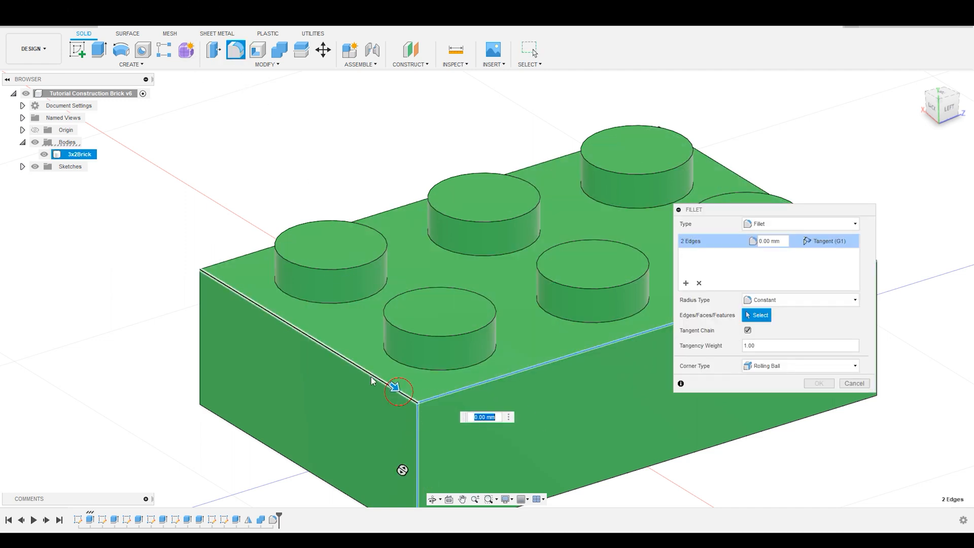
{"action": "left_click", "coordinate": [215, 268]}
{"action": "left_click", "coordinate": [215, 265]}
Step: Add the opposite end's short top edge and its two vertical corner edges to the fillet selection
{"action": "middle_click_drag", "start_coordinate": [419, 331], "coordinate": [440, 350], "text": "shift"}
{"action": "scroll", "coordinate": [533, 440], "scroll_direction": "down", "scroll_amount": 3}
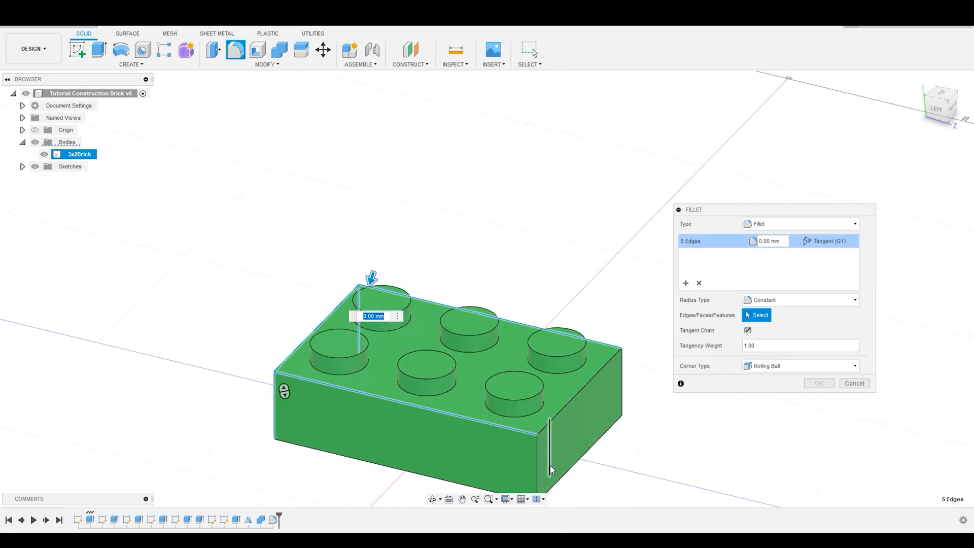
{"action": "scroll", "coordinate": [534, 440], "scroll_direction": "up", "scroll_amount": 4}
{"action": "left_click", "coordinate": [532, 439]}
{"action": "left_click", "coordinate": [539, 412]}
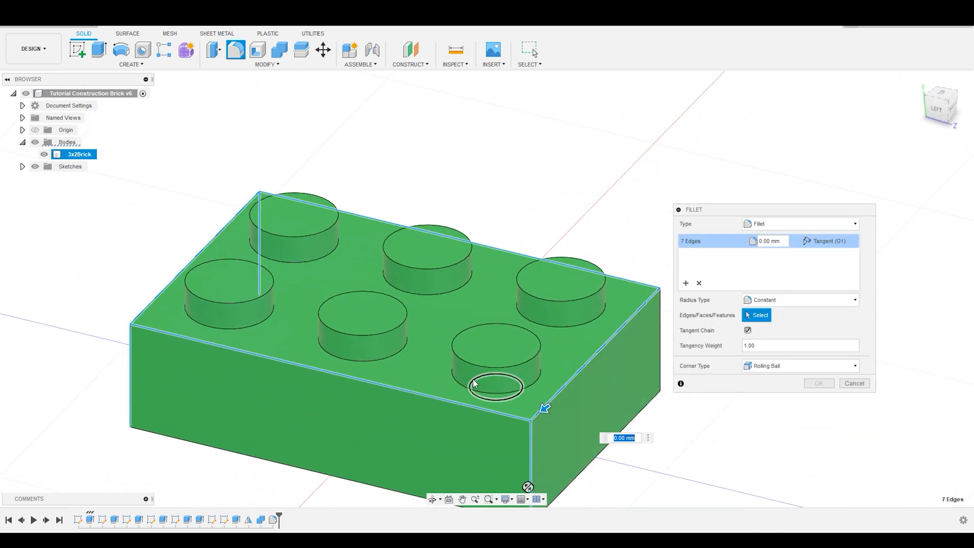
{"action": "scroll", "coordinate": [539, 412], "scroll_direction": "down", "scroll_amount": 2}
{"action": "left_click", "coordinate": [598, 328]}
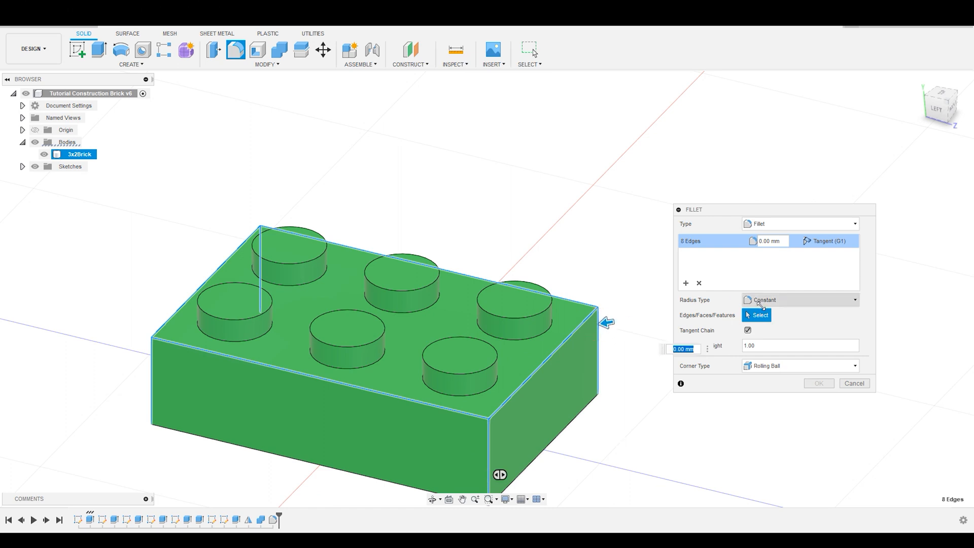
Step: Set the radius of the outer edge fillet to 0.5 mm and apply it
{"action": "left_click", "coordinate": [777, 241]}
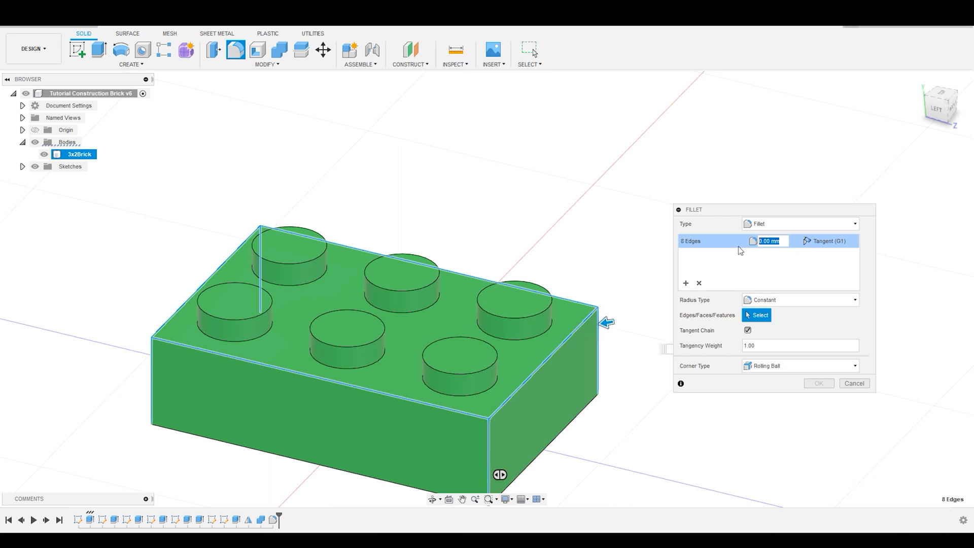
{"action": "key", "text": "BackSpace"}
{"action": "key", "text": "Return"}
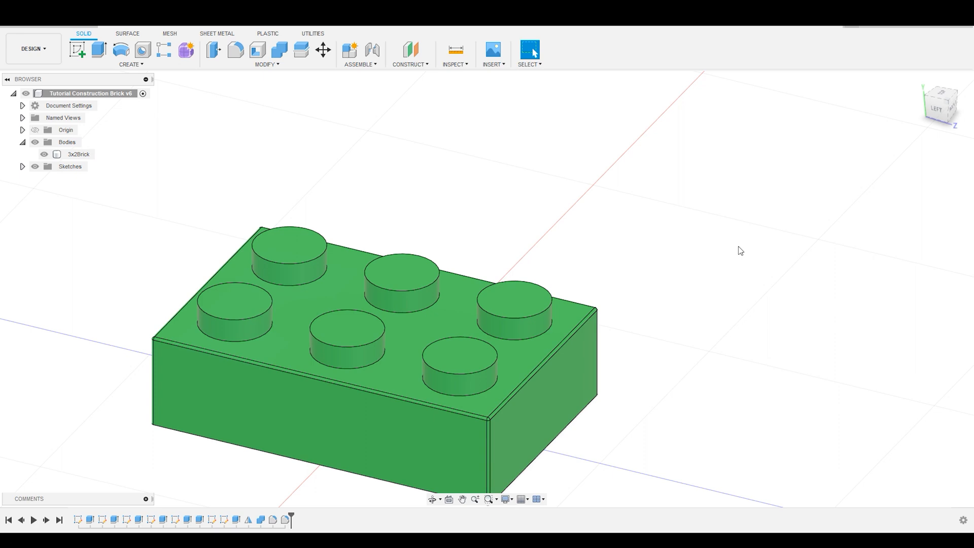
Step: Examine the rounded outer edges and corners of the brick up close and as a whole
{"action": "scroll", "coordinate": [656, 213], "scroll_direction": "down", "scroll_amount": 3}
{"action": "scroll", "coordinate": [563, 393], "scroll_direction": "up", "scroll_amount": 4}
{"action": "scroll", "coordinate": [504, 303], "scroll_direction": "up", "scroll_amount": 4}
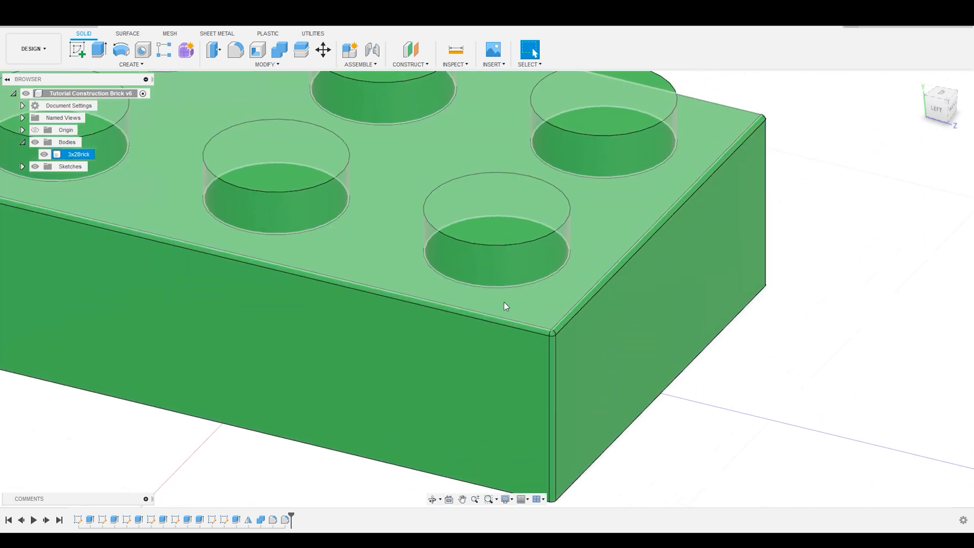
{"action": "scroll", "coordinate": [503, 302], "scroll_direction": "down", "scroll_amount": 3}
{"action": "middle_click_drag", "start_coordinate": [698, 319], "coordinate": [698, 322], "text": "shift"}
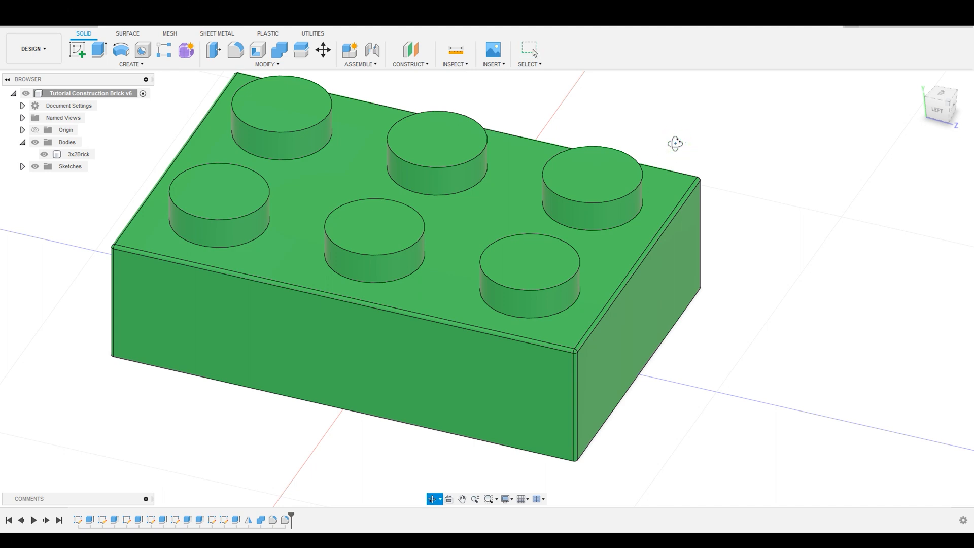
{"action": "middle_click_drag", "start_coordinate": [670, 145], "coordinate": [740, 191]}
{"action": "key", "text": "Escape"}
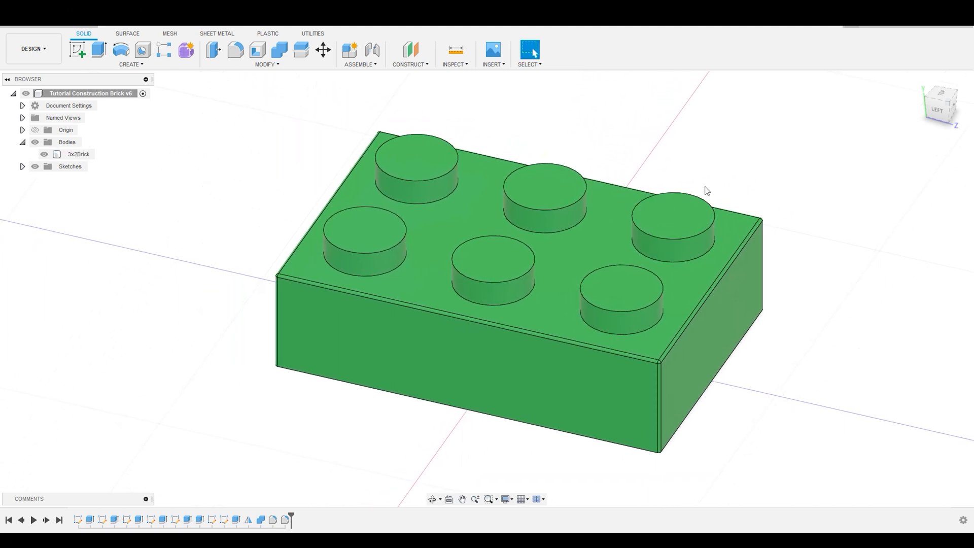
{"action": "scroll", "coordinate": [706, 190], "scroll_direction": "up", "scroll_amount": 2}
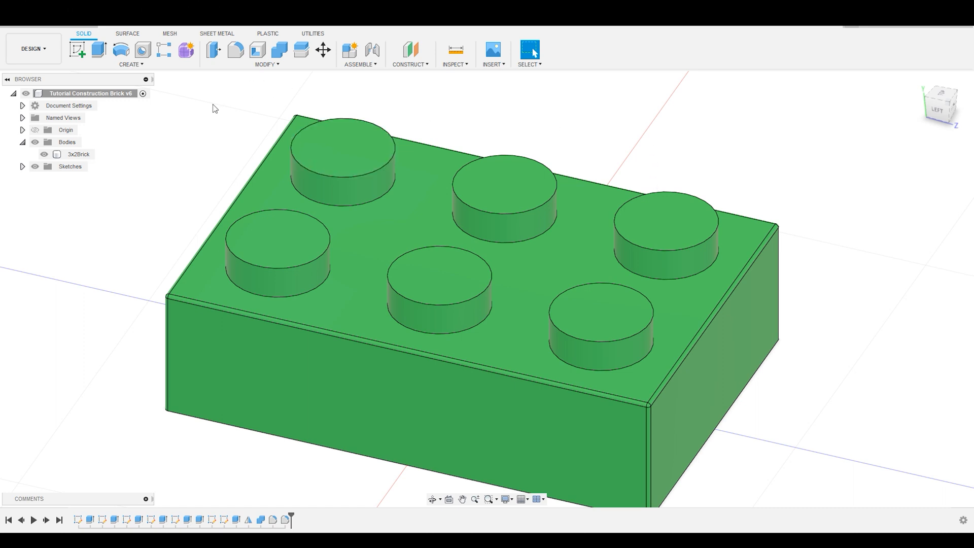
Step: Edit the outer edge fillet feature and add a second, empty selection set to it
{"action": "left_click", "coordinate": [441, 260]}
{"action": "right_click", "coordinate": [286, 521]}
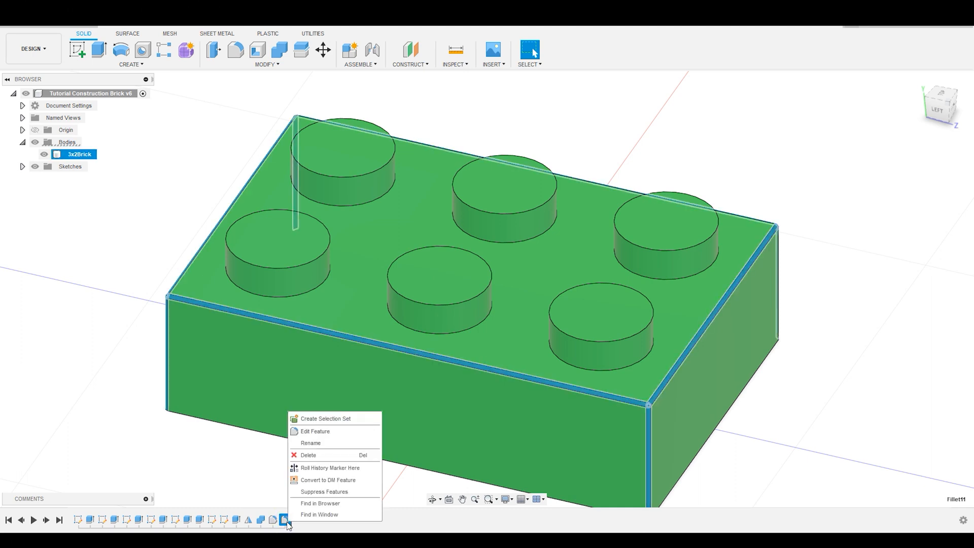
{"action": "left_click", "coordinate": [312, 432]}
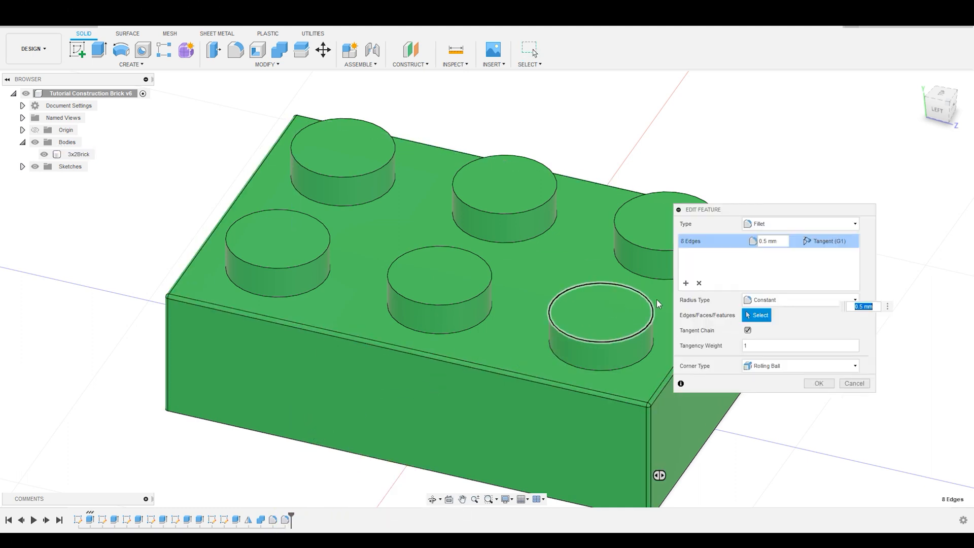
{"action": "left_click", "coordinate": [726, 241]}
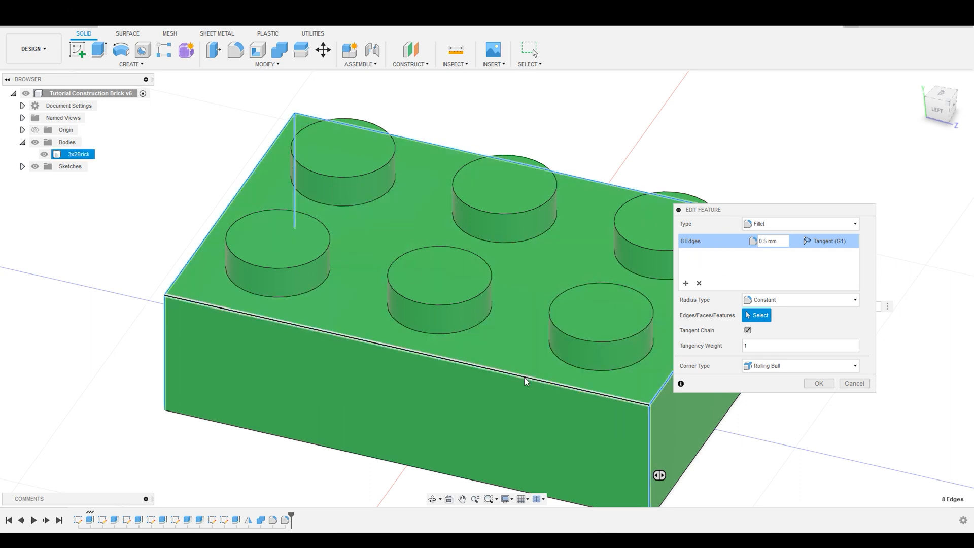
{"action": "left_click", "coordinate": [522, 376]}
{"action": "left_click", "coordinate": [298, 325]}
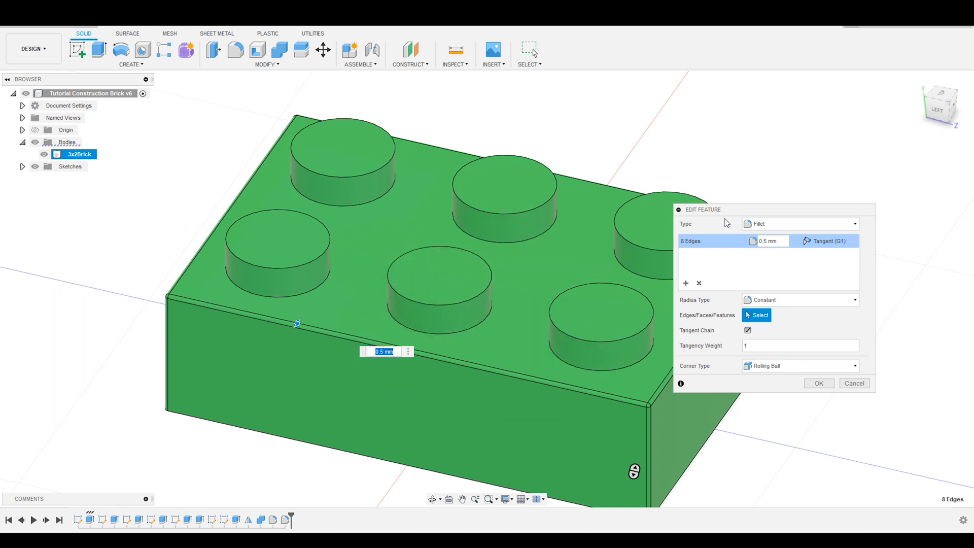
{"action": "left_click_drag", "start_coordinate": [723, 208], "coordinate": [809, 186]}
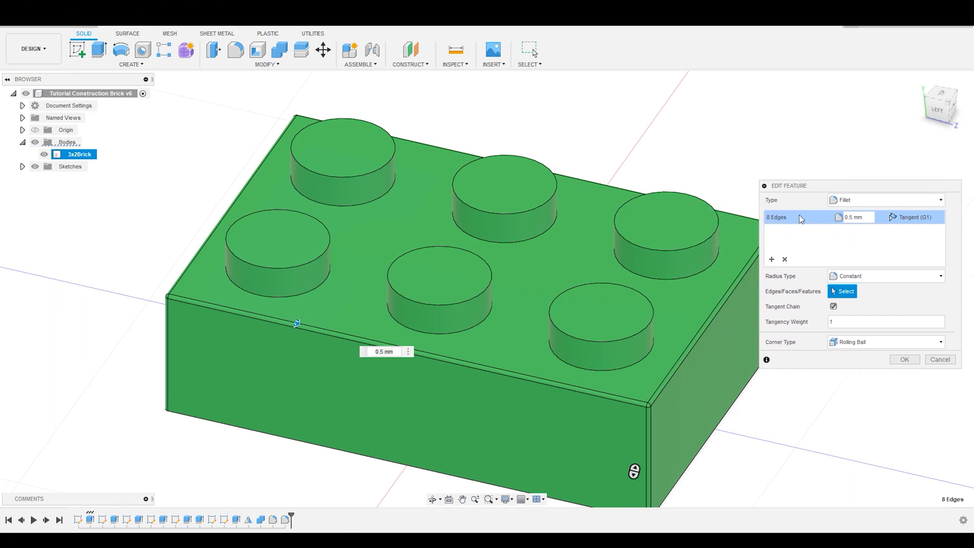
{"action": "left_click", "coordinate": [772, 259]}
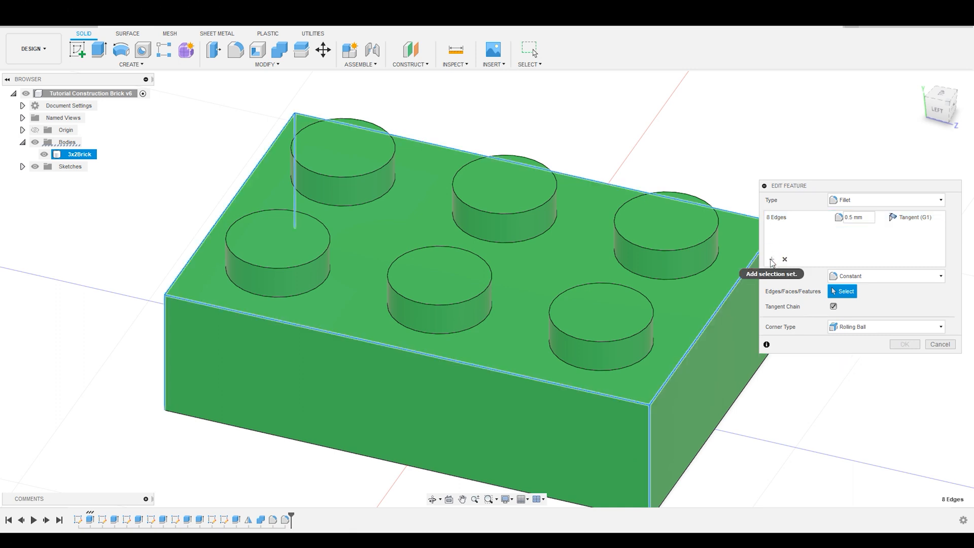
Step: Select the top rim edges of all six studs for the second set and fillet them with a 1 mm radius
{"action": "left_click", "coordinate": [629, 246]}
{"action": "left_click", "coordinate": [537, 210]}
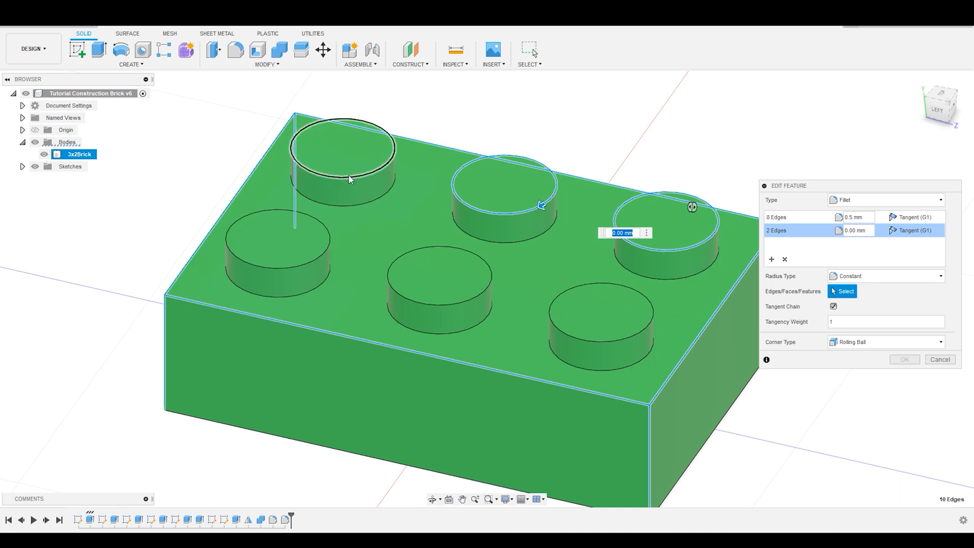
{"action": "left_click", "coordinate": [349, 175]}
{"action": "left_click", "coordinate": [328, 244]}
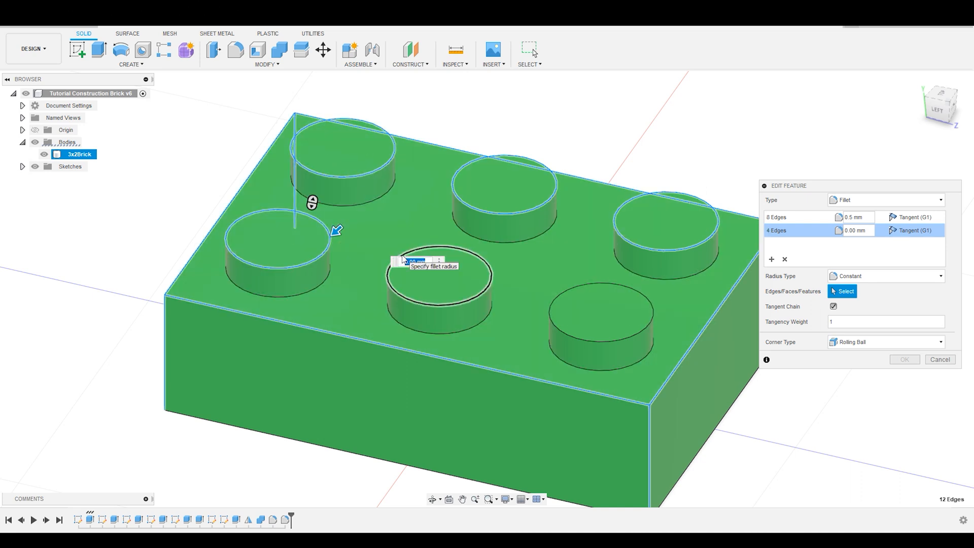
{"action": "left_click", "coordinate": [404, 260]}
{"action": "left_click", "coordinate": [585, 286]}
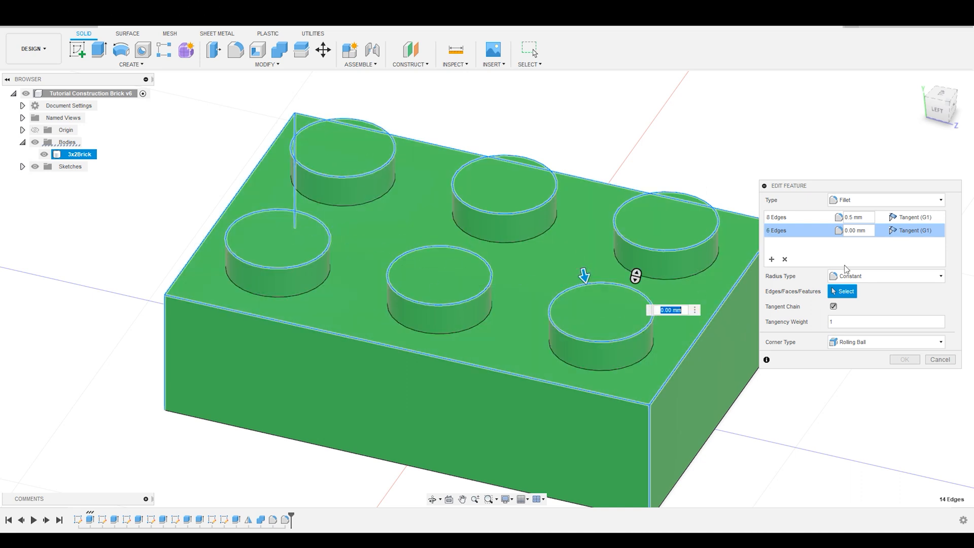
{"action": "left_click", "coordinate": [862, 231]}
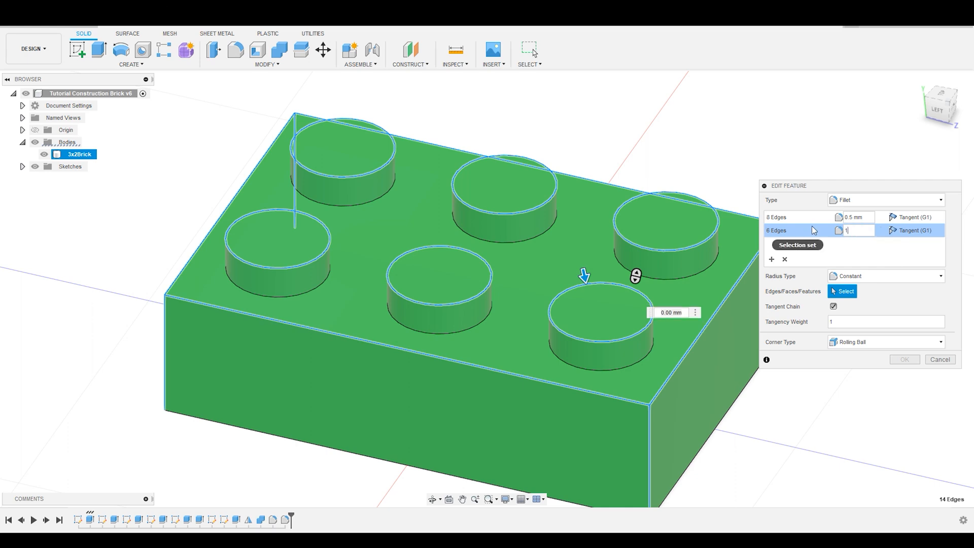
{"action": "key", "text": "Return"}
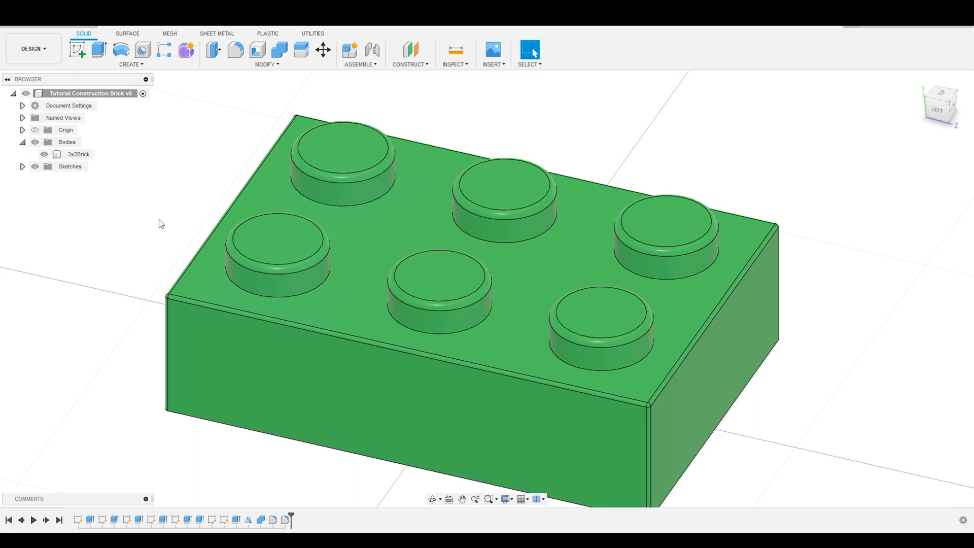
Step: Edit the fillet feature again and delete the 1 mm selection set with the stud edges
{"action": "right_click", "coordinate": [285, 519]}
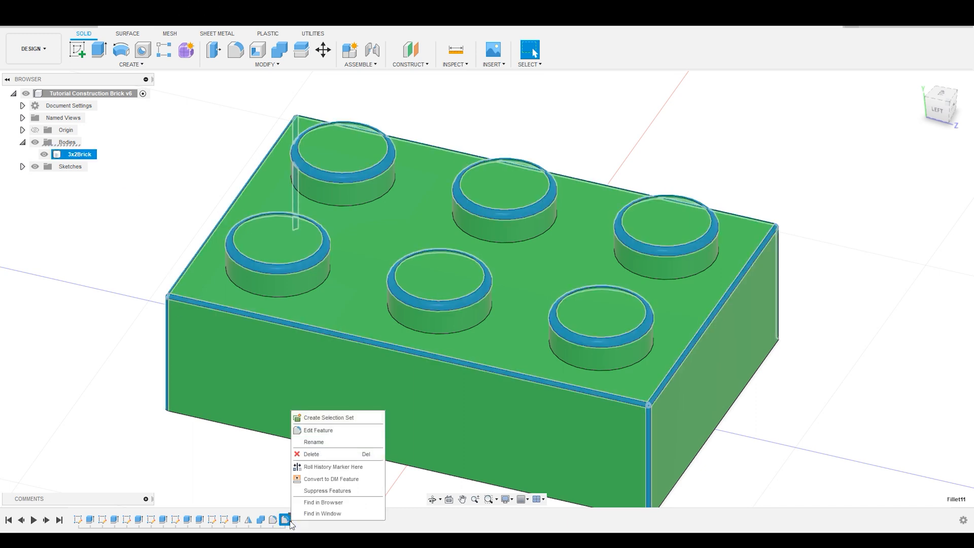
{"action": "left_click", "coordinate": [318, 430]}
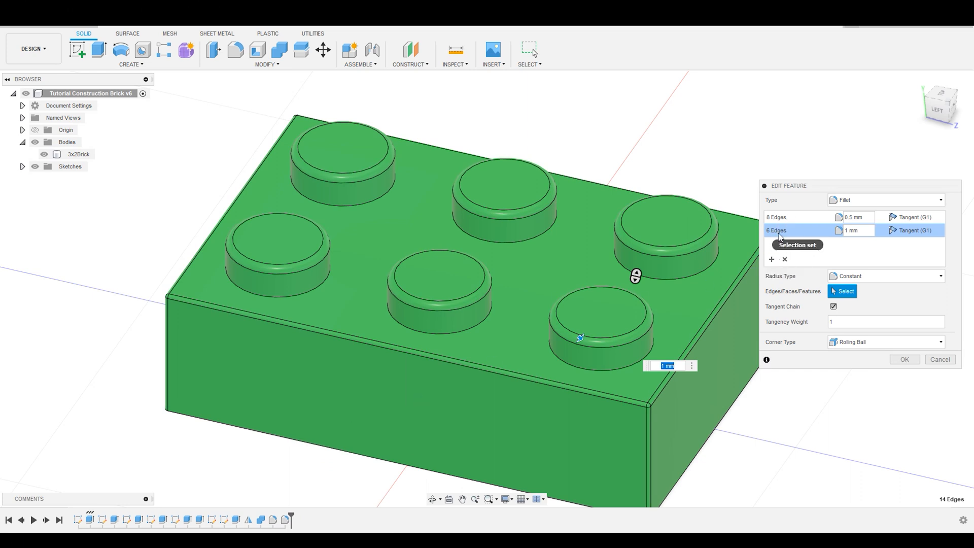
{"action": "left_click", "coordinate": [784, 260]}
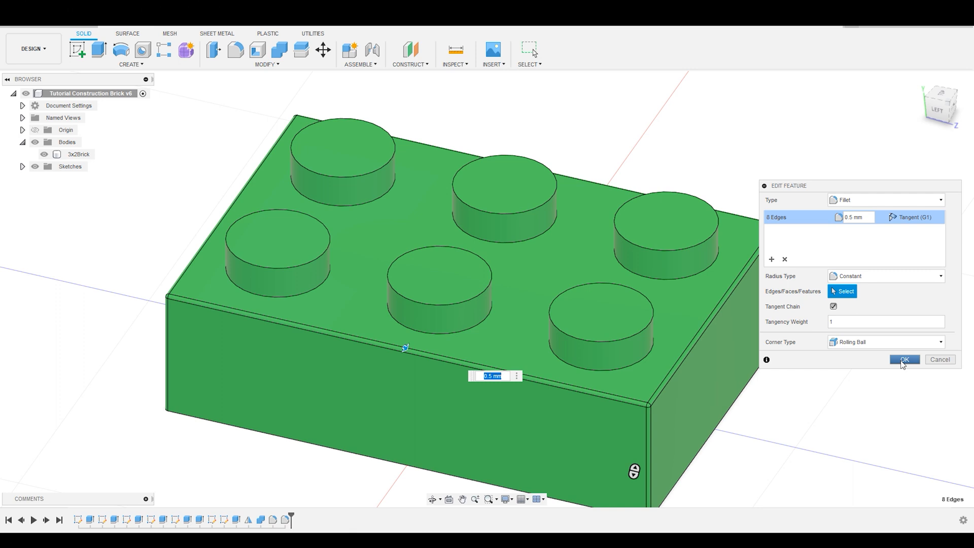
{"action": "left_click", "coordinate": [904, 360]}
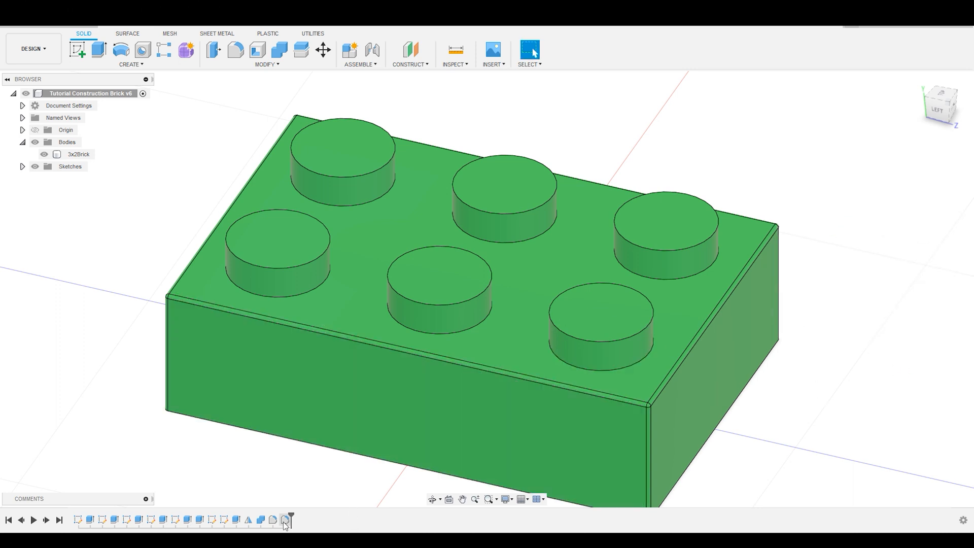
{"action": "right_click", "coordinate": [284, 520]}
{"action": "left_click", "coordinate": [311, 431]}
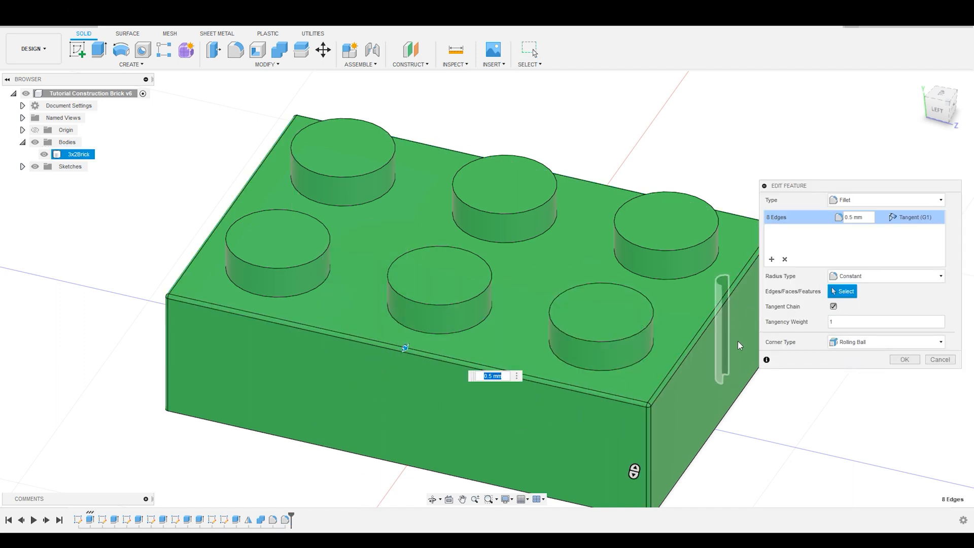
{"action": "left_click", "coordinate": [905, 360]}
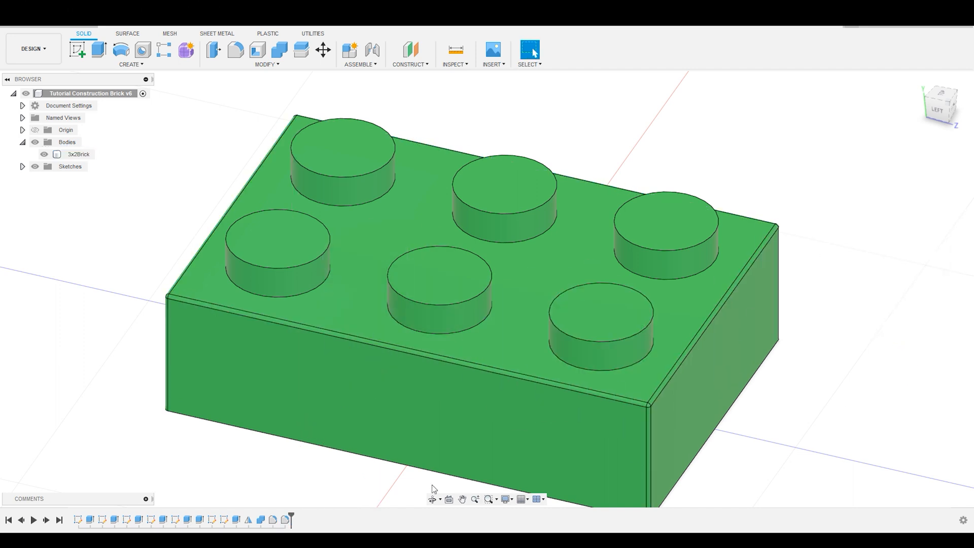
Step: Rename the fillet feature of the brick's outer edges in the design history as Outer Edge Fillet
{"action": "right_click", "coordinate": [286, 519]}
{"action": "left_click", "coordinate": [307, 446]}
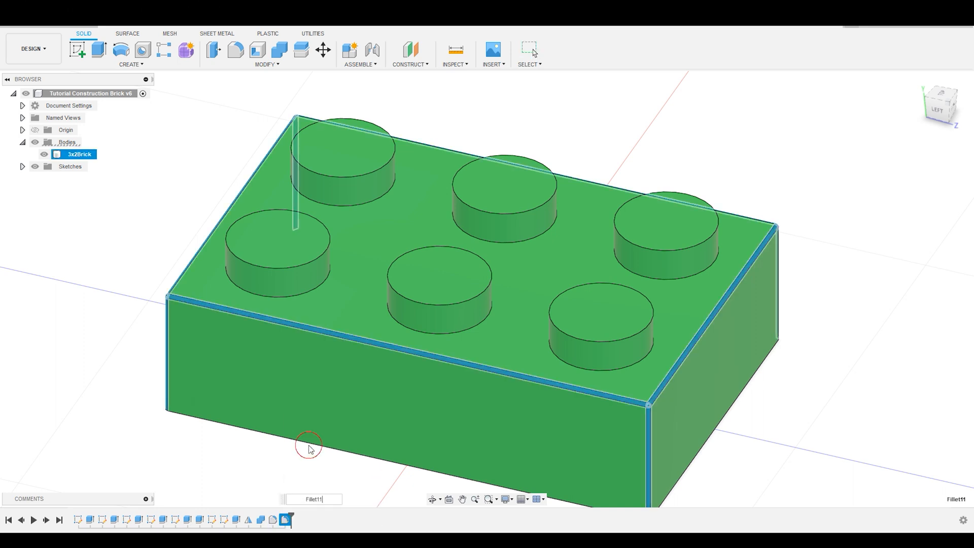
{"action": "key", "text": "BackSpace"}
{"action": "type", "text": "Outer Edge Fillet"}
{"action": "key", "text": "Return"}
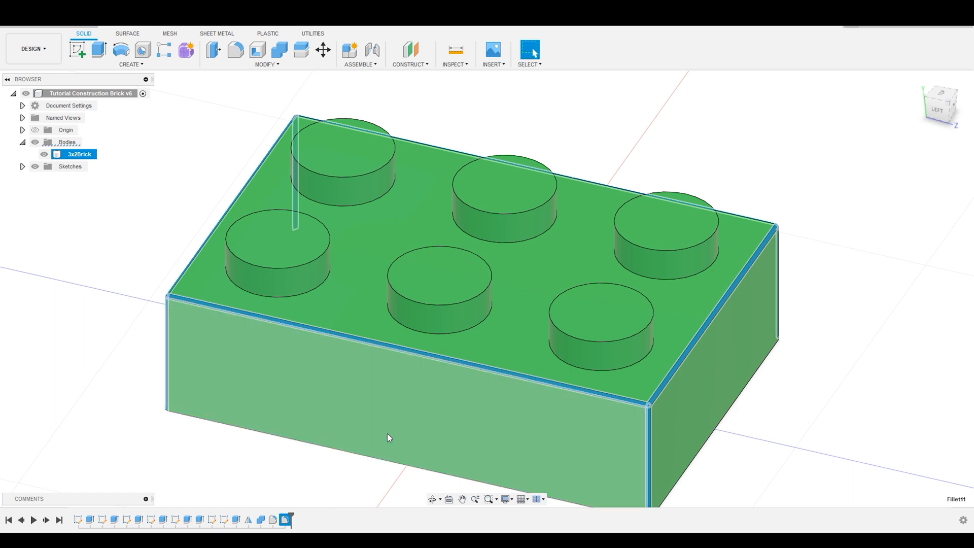
{"action": "left_click", "coordinate": [808, 132]}
{"action": "scroll", "coordinate": [848, 157], "scroll_direction": "down", "scroll_amount": 1}
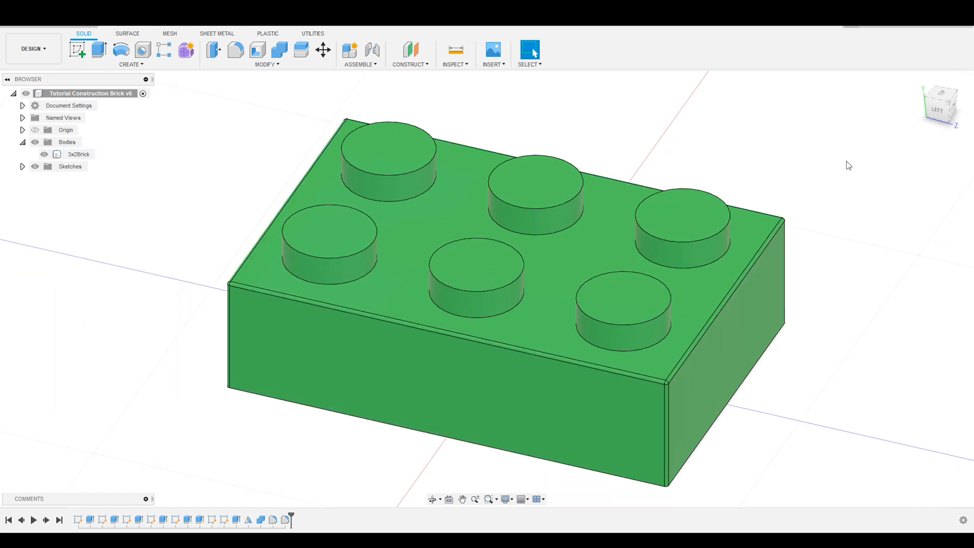
{"action": "scroll", "coordinate": [759, 322], "scroll_direction": "up", "scroll_amount": 1}
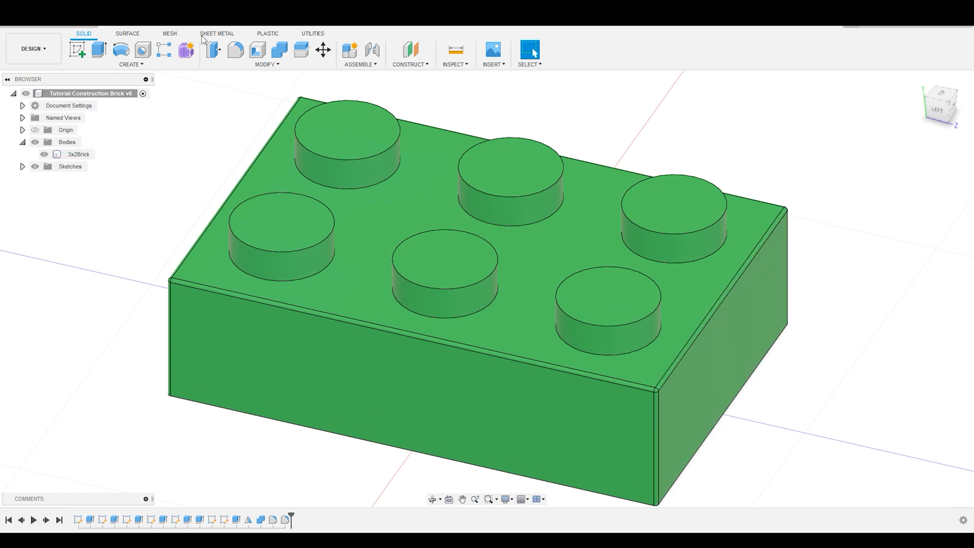
Step: Start a fillet on the top rim edges of all six studs with a 0.75 mm radius
{"action": "left_click", "coordinate": [242, 50]}
{"action": "left_click", "coordinate": [315, 153]}
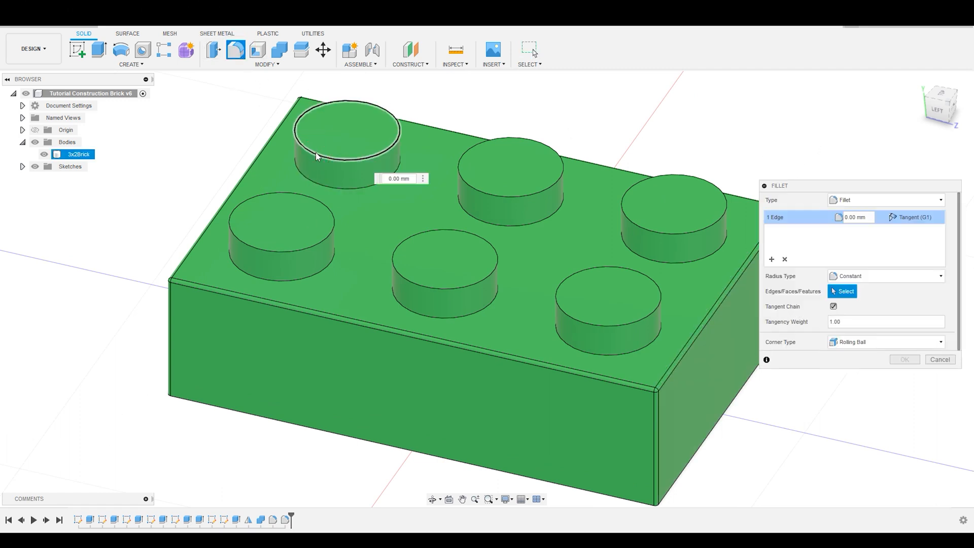
{"action": "left_click", "coordinate": [483, 194]}
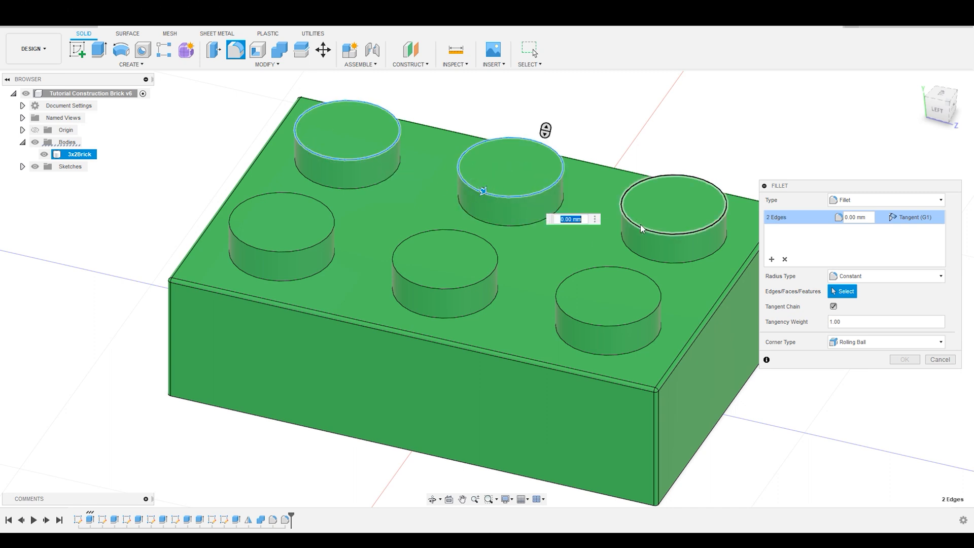
{"action": "left_click", "coordinate": [643, 225]}
{"action": "left_click", "coordinate": [625, 268]}
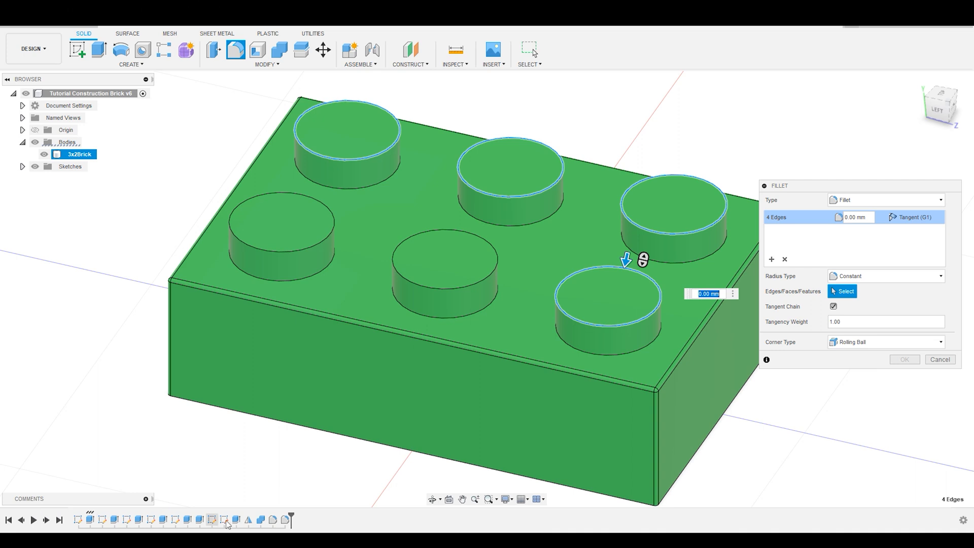
{"action": "left_click", "coordinate": [470, 287]}
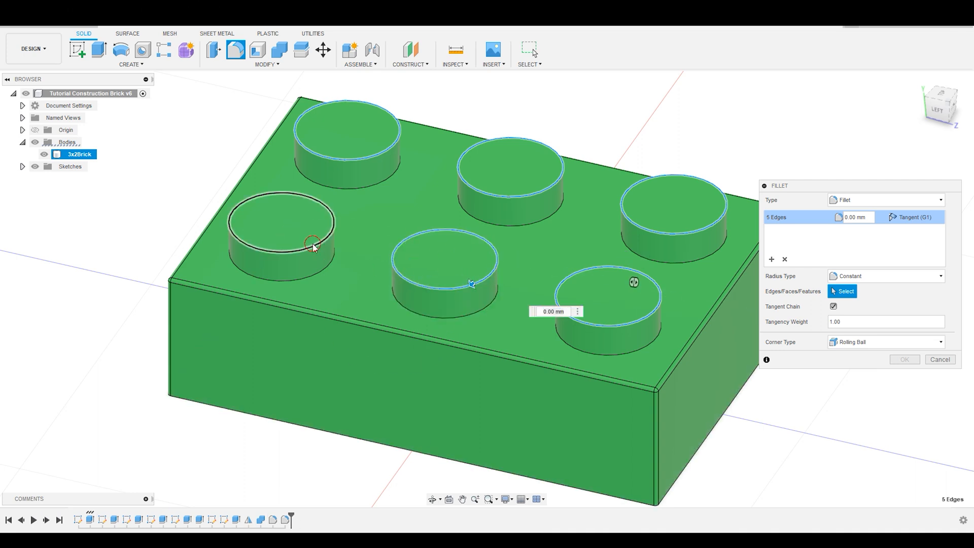
{"action": "left_click", "coordinate": [312, 244]}
{"action": "left_click", "coordinate": [865, 218]}
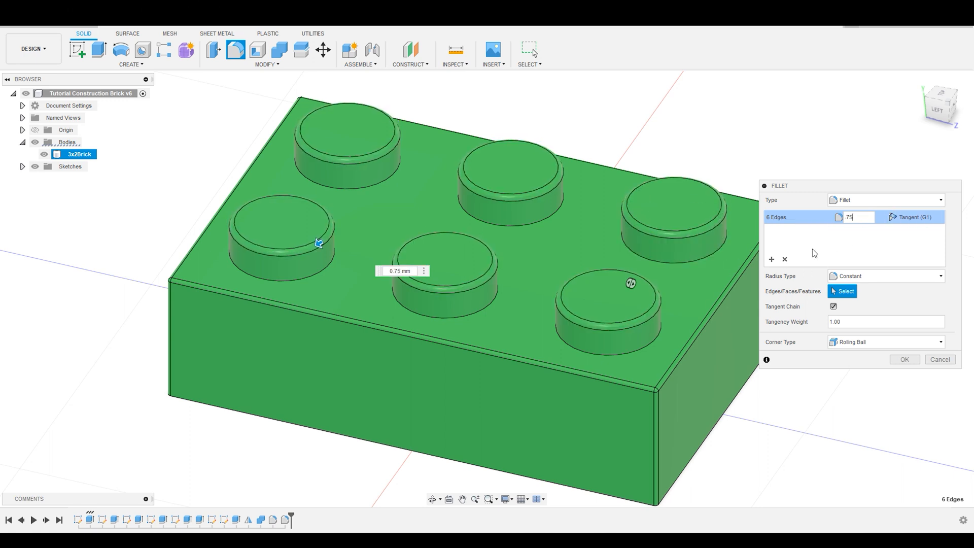
Step: Add a second selection set with the base edges of all six studs at 0.5 mm radius and complete the fillet
{"action": "left_click", "coordinate": [771, 259]}
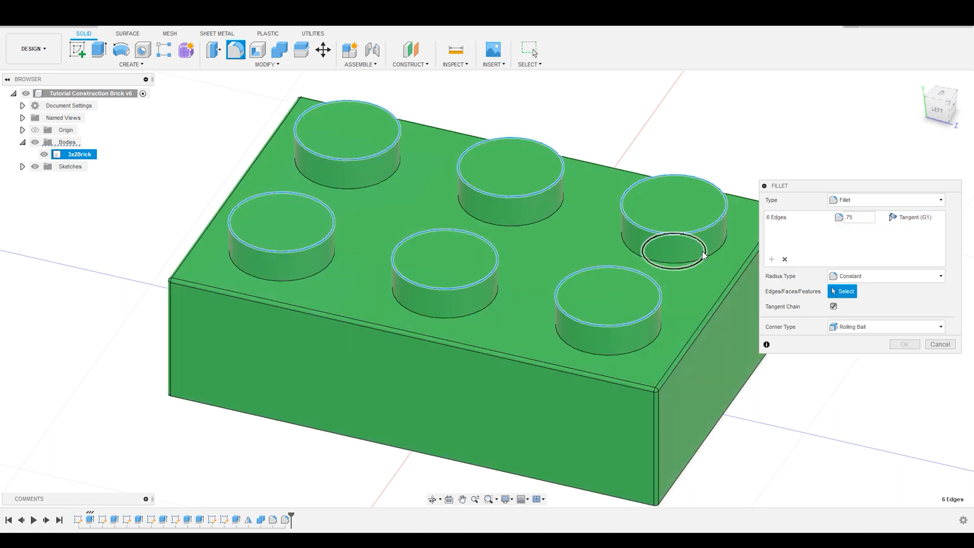
{"action": "left_click", "coordinate": [700, 261]}
{"action": "left_click", "coordinate": [507, 226]}
{"action": "left_click", "coordinate": [376, 187]}
{"action": "left_click", "coordinate": [316, 273]}
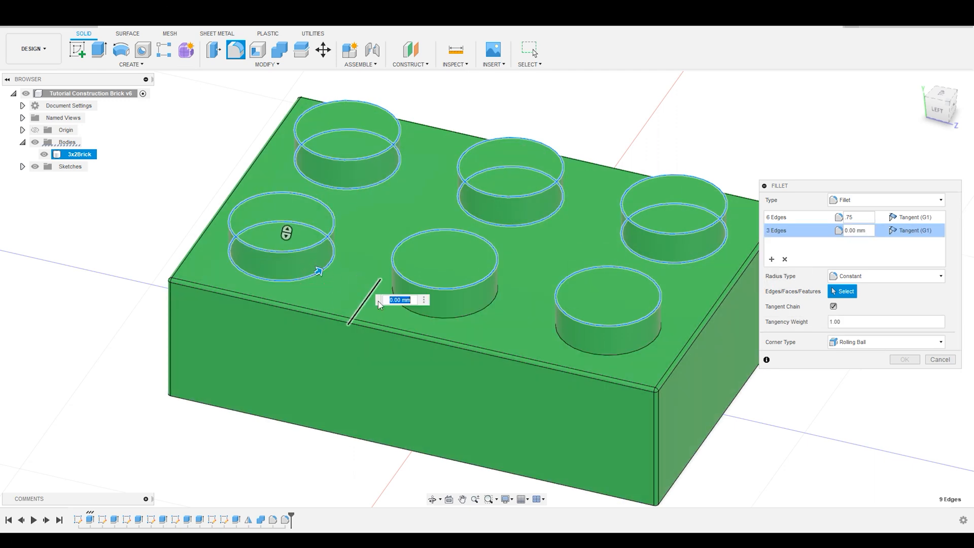
{"action": "left_click", "coordinate": [413, 313]}
{"action": "left_click", "coordinate": [587, 354]}
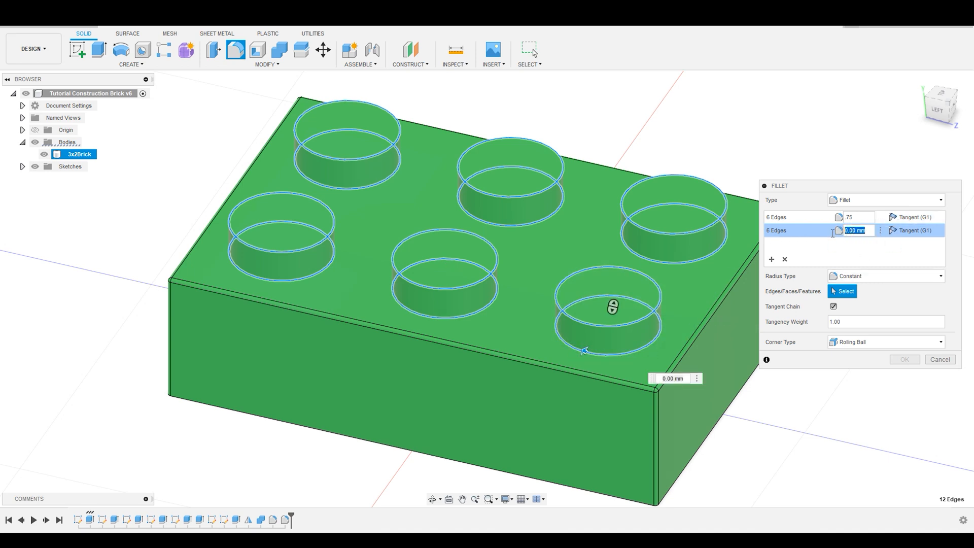
{"action": "type", "text": ".5"}
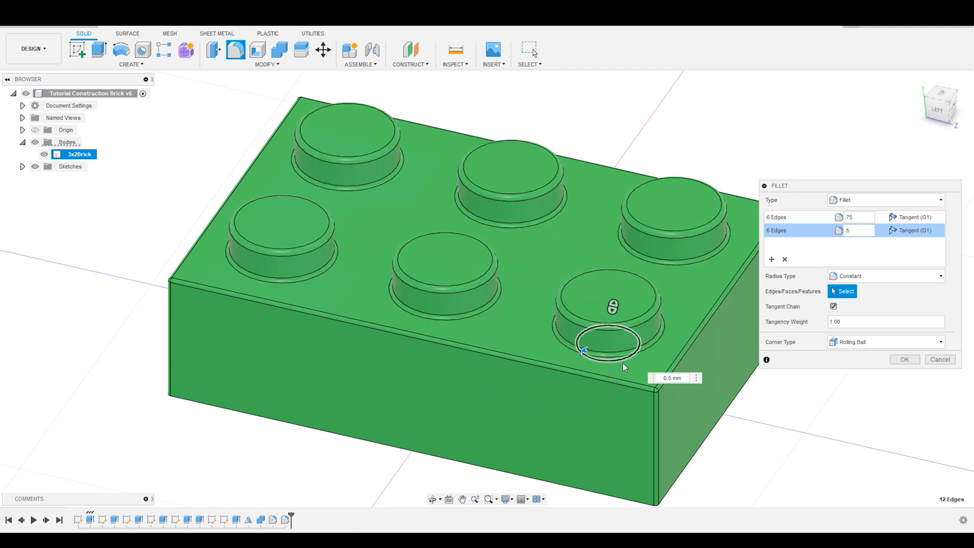
{"action": "left_click", "coordinate": [915, 363]}
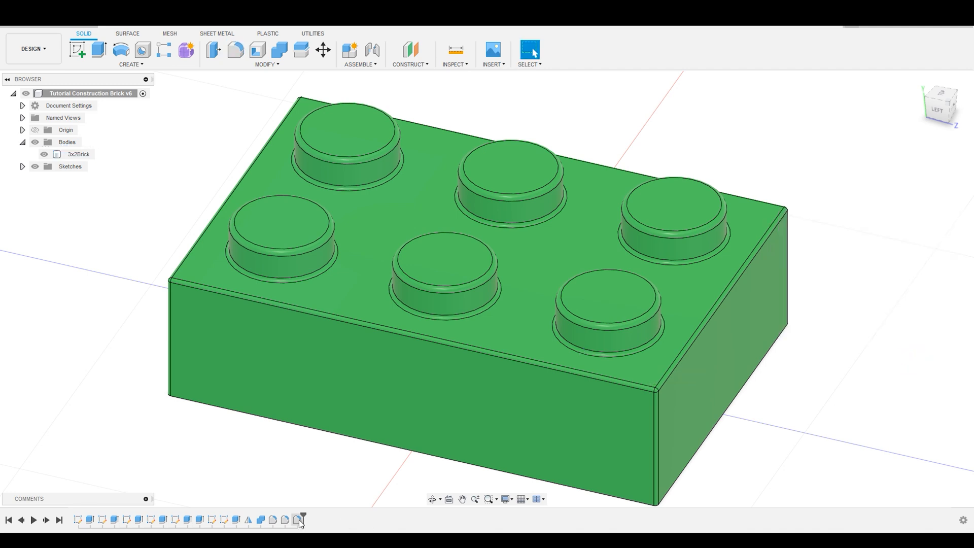
Step: Rename the new stud fillet feature in the design history as Peg Fillet
{"action": "right_click", "coordinate": [300, 520]}
{"action": "left_click", "coordinate": [323, 439]}
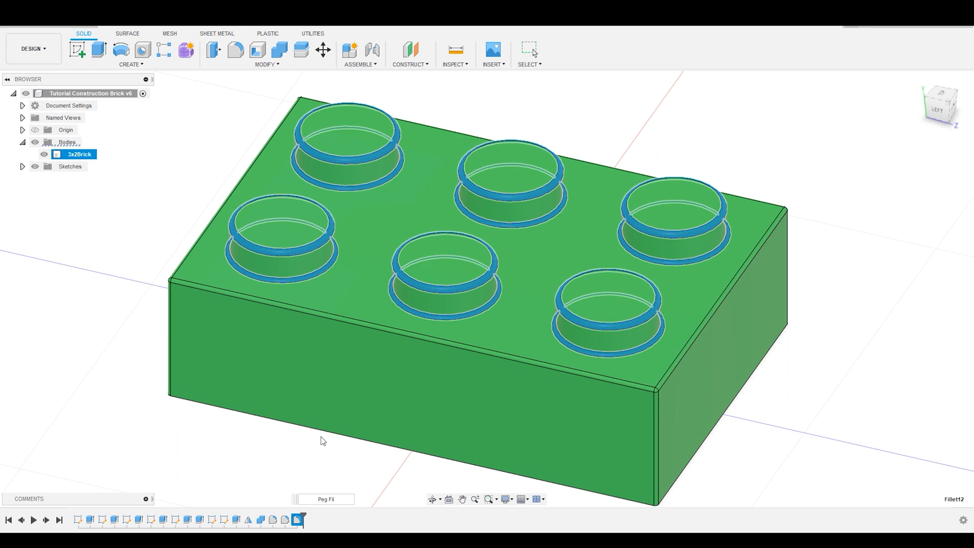
{"action": "type", "text": "Peg Fillet"}
{"action": "key", "text": "Return"}
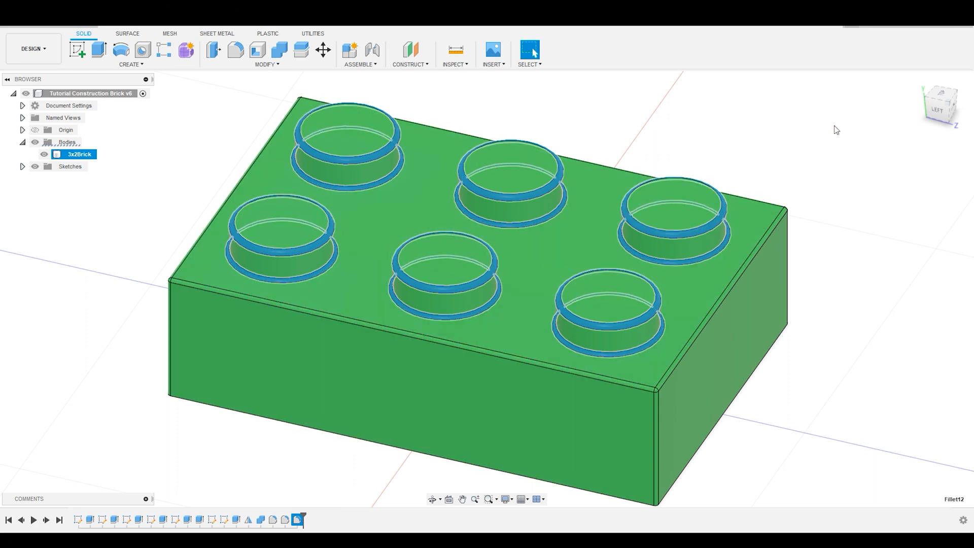
{"action": "mouse_move", "coordinate": [342, 363]}
{"action": "middle_mouse_down", "text": "shift"}
{"action": "mouse_move", "coordinate": [308, 431]}
{"action": "mouse_move", "coordinate": [352, 261]}
{"action": "mouse_move", "coordinate": [513, 261]}
{"action": "mouse_move", "coordinate": [493, 296]}
{"action": "mouse_move", "coordinate": [311, 489]}
{"action": "middle_mouse_up", "text": "shift"}
{"action": "scroll", "coordinate": [310, 477], "scroll_direction": "down", "scroll_amount": 2}
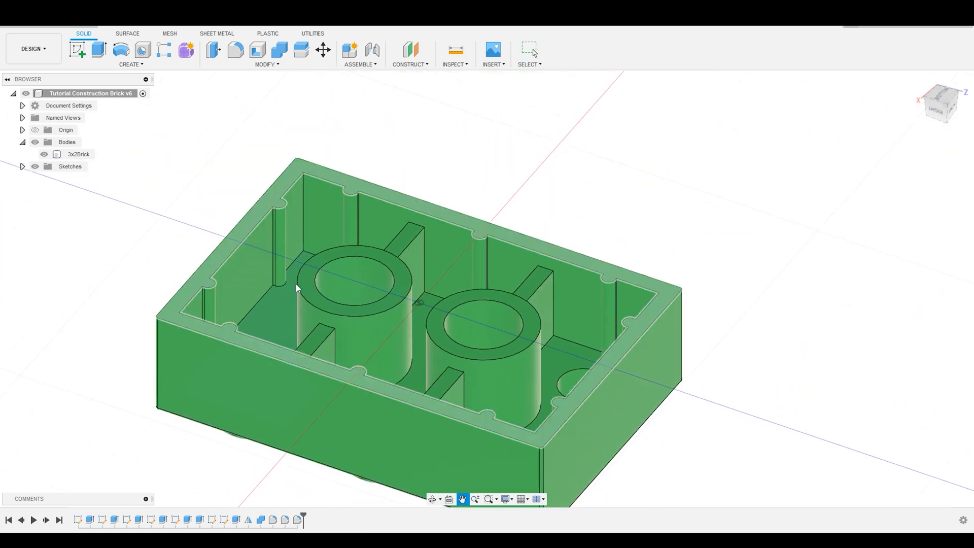
{"action": "mouse_move", "coordinate": [524, 185]}
{"action": "middle_mouse_down", "text": "shift"}
{"action": "mouse_move", "coordinate": [543, 193]}
{"action": "mouse_move", "coordinate": [539, 202]}
{"action": "middle_mouse_up", "text": "shift"}
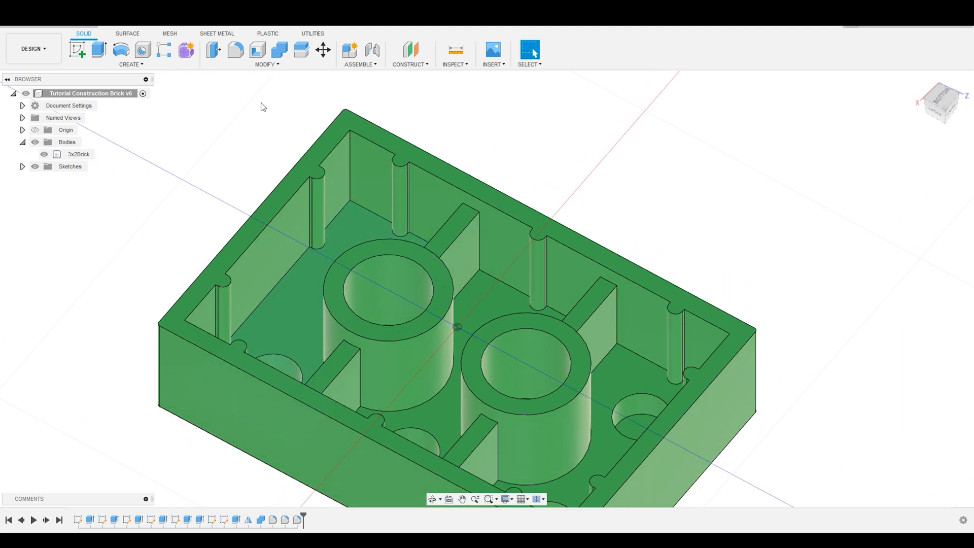
{"action": "left_click", "coordinate": [237, 51]}
{"action": "left_click", "coordinate": [372, 214]}
{"action": "left_click", "coordinate": [349, 153]}
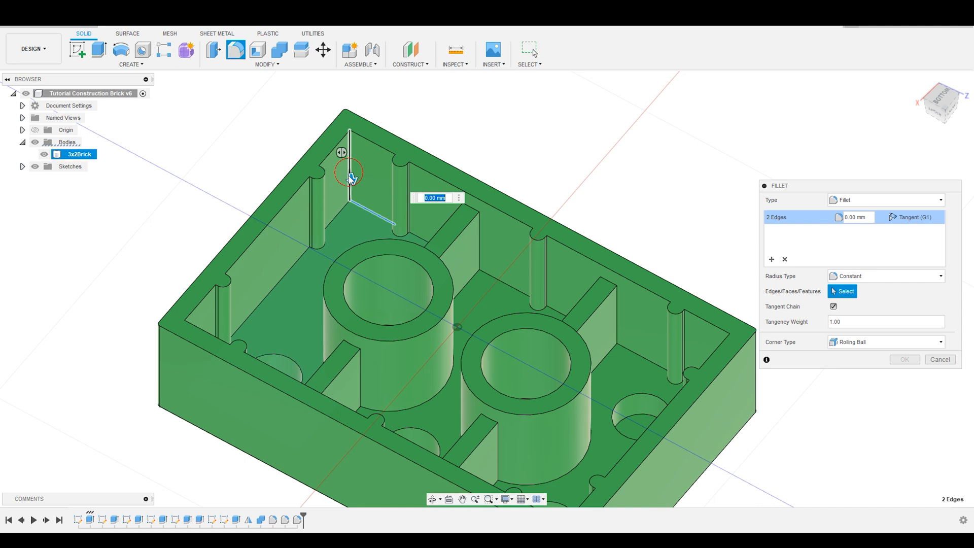
{"action": "left_click", "coordinate": [336, 215]}
{"action": "left_click", "coordinate": [302, 259]}
{"action": "left_click", "coordinate": [421, 241]}
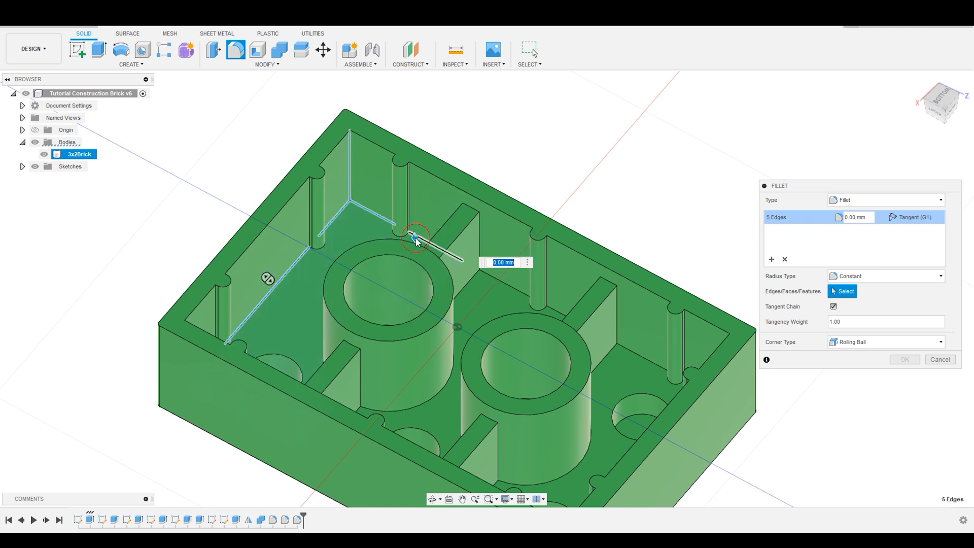
{"action": "left_click", "coordinate": [502, 285]}
{"action": "left_click", "coordinate": [554, 312]}
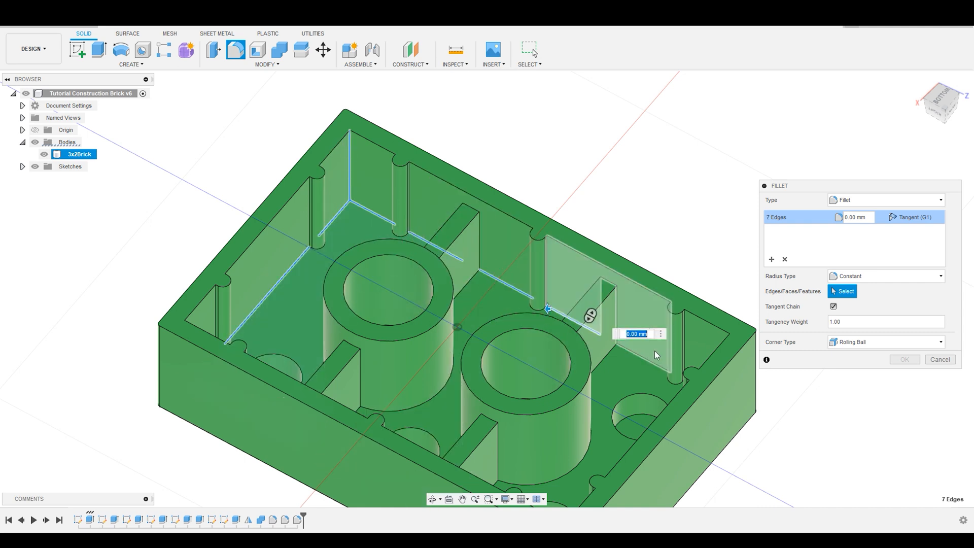
{"action": "left_click", "coordinate": [650, 361]}
{"action": "left_click", "coordinate": [609, 360]}
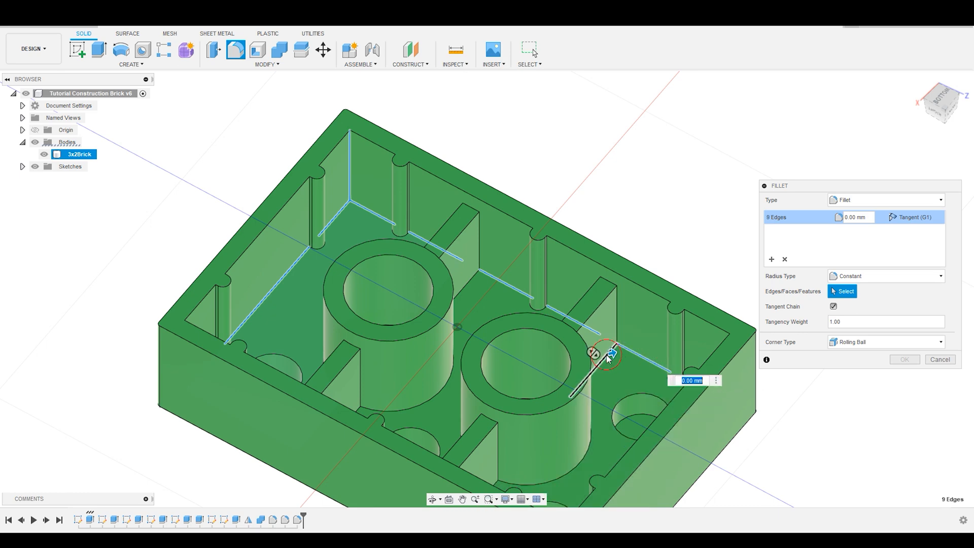
{"action": "left_click", "coordinate": [940, 360]}
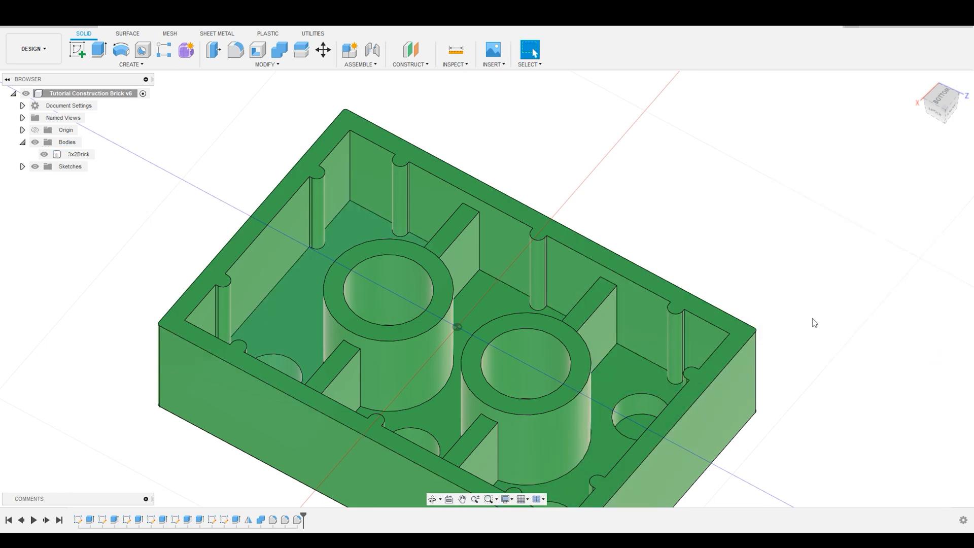
Step: Roll the design history back to just before the feature that joins the small wall posts to the brick body
{"action": "scroll", "coordinate": [632, 336], "scroll_direction": "down", "scroll_amount": 2}
{"action": "scroll", "coordinate": [622, 373], "scroll_direction": "up", "scroll_amount": 3}
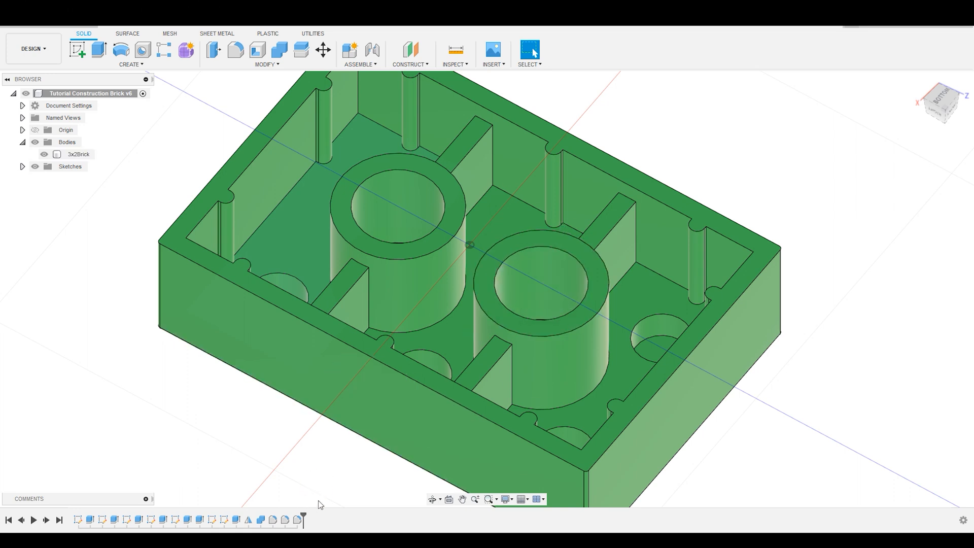
{"action": "left_click", "coordinate": [304, 514]}
{"action": "mouse_move", "coordinate": [289, 515]}
{"action": "left_mouse_down"}
{"action": "mouse_move", "coordinate": [241, 516]}
{"action": "mouse_move", "coordinate": [255, 514]}
{"action": "left_mouse_up"}
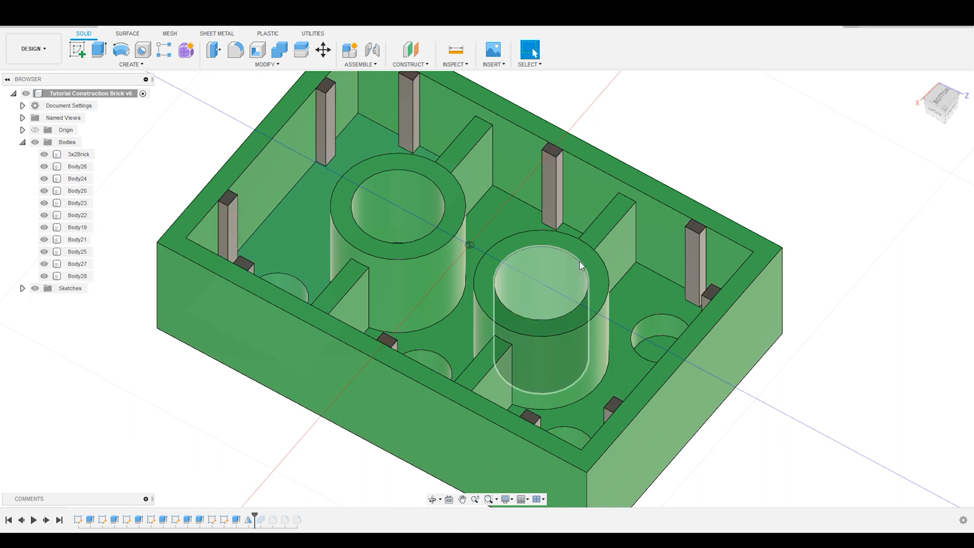
Step: Start a fillet on the brick's underside, selecting one vertical inner corner edge and the floor edges along a long wall and the adjoining short wall
{"action": "scroll", "coordinate": [813, 195], "scroll_direction": "down", "scroll_amount": 5}
{"action": "scroll", "coordinate": [685, 136], "scroll_direction": "up", "scroll_amount": 2}
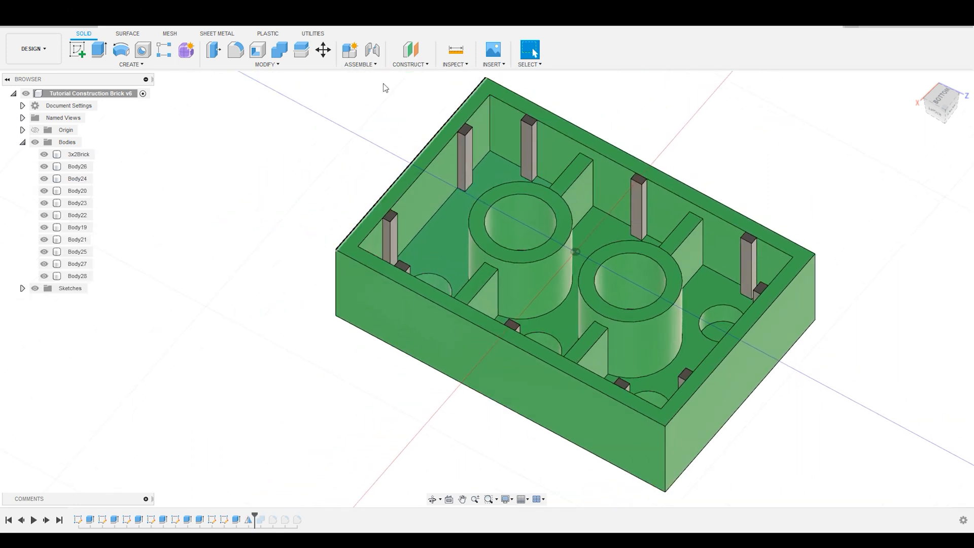
{"action": "left_click", "coordinate": [235, 50]}
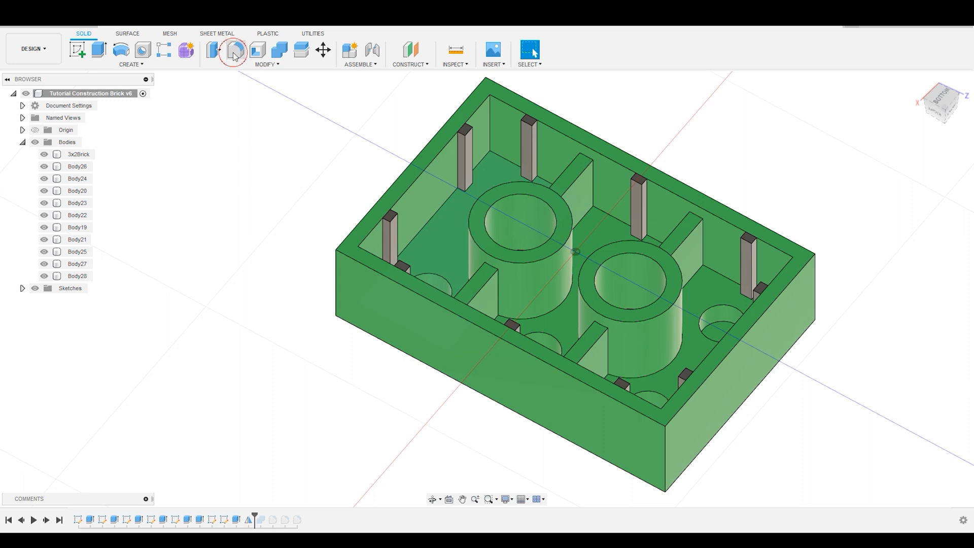
{"action": "left_click", "coordinate": [490, 121]}
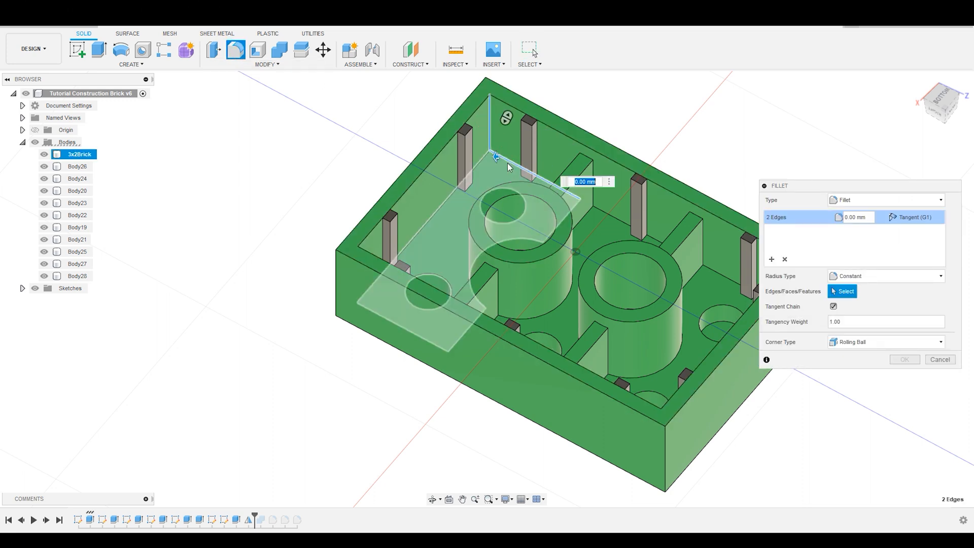
{"action": "left_click", "coordinate": [602, 209]}
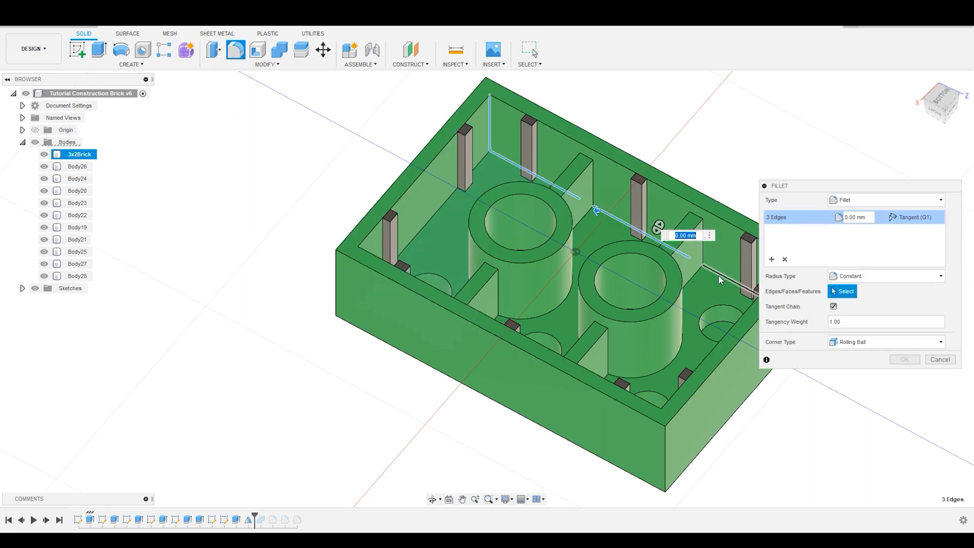
{"action": "left_click", "coordinate": [484, 158]}
{"action": "middle_click_drag", "start_coordinate": [528, 202], "coordinate": [330, 208], "text": "shift"}
{"action": "left_click", "coordinate": [348, 331]}
Step: Add the remaining floor edges along the opposite long wall and the other short wall to the fillet selection
{"action": "scroll", "coordinate": [463, 289], "scroll_direction": "down", "scroll_amount": 4}
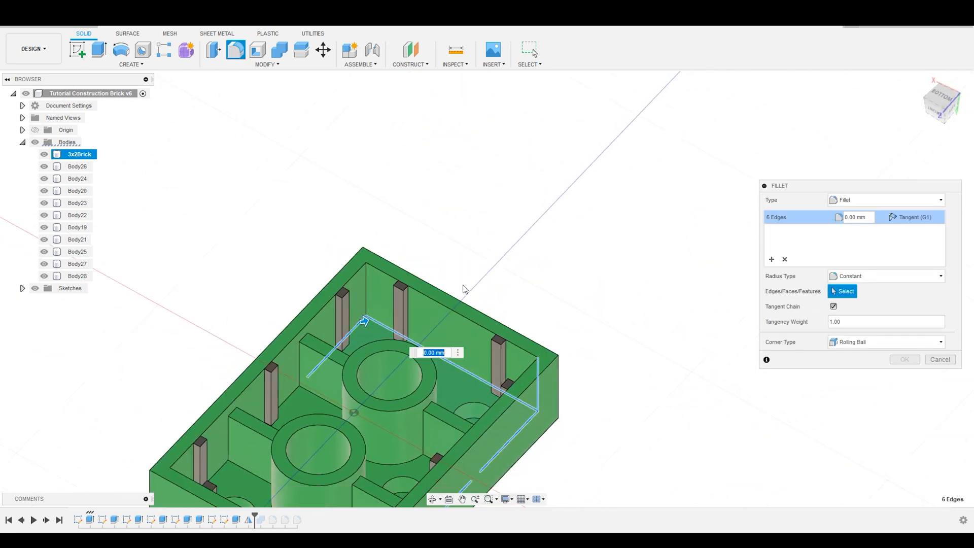
{"action": "scroll", "coordinate": [348, 395], "scroll_direction": "up", "scroll_amount": 3}
{"action": "scroll", "coordinate": [348, 393], "scroll_direction": "up", "scroll_amount": 2}
{"action": "left_click", "coordinate": [260, 431]}
{"action": "left_click", "coordinate": [324, 414]}
{"action": "middle_click_drag", "start_coordinate": [324, 414], "coordinate": [344, 351], "text": "shift"}
{"action": "scroll", "coordinate": [372, 350], "scroll_direction": "down", "scroll_amount": 5}
{"action": "scroll", "coordinate": [284, 178], "scroll_direction": "up", "scroll_amount": 3}
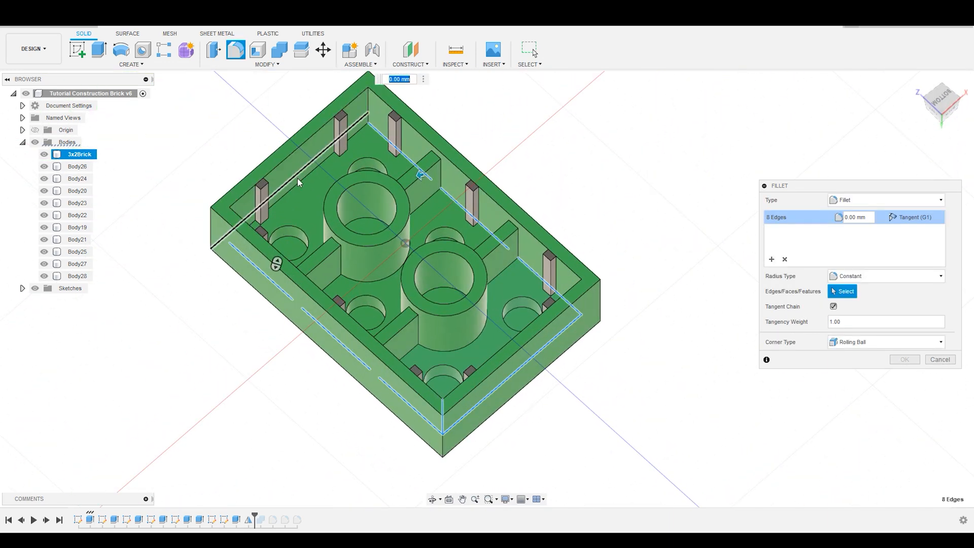
{"action": "left_click", "coordinate": [298, 183]}
Step: Add the side faces of the four ribs that connect the tubes to the long walls to the fillet selection
{"action": "middle_click_drag", "start_coordinate": [347, 214], "coordinate": [383, 210]}
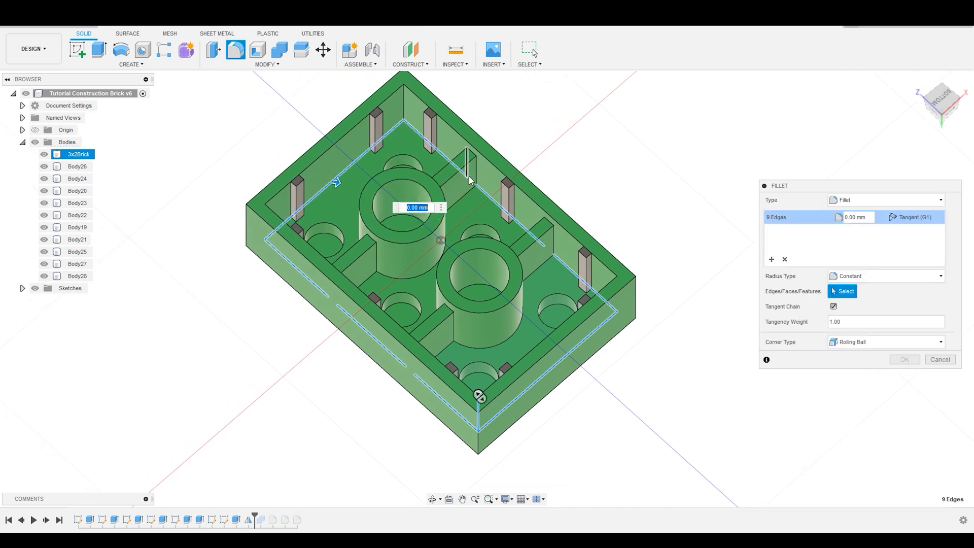
{"action": "middle_click_drag", "start_coordinate": [472, 174], "coordinate": [507, 180], "text": "shift"}
{"action": "left_click", "coordinate": [457, 245]}
{"action": "middle_click_drag", "start_coordinate": [457, 245], "coordinate": [487, 325], "text": "shift"}
{"action": "left_click", "coordinate": [495, 428]}
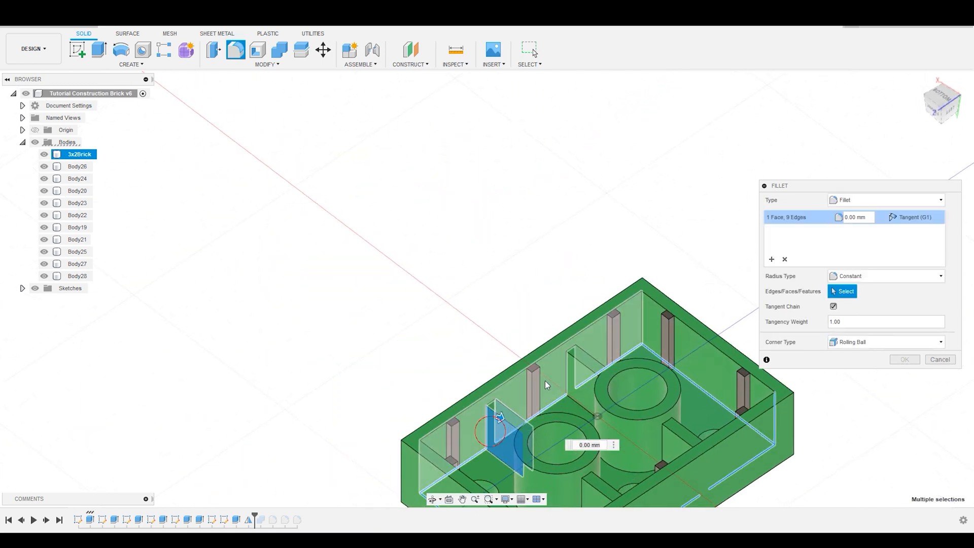
{"action": "left_click", "coordinate": [573, 374]}
{"action": "middle_click_drag", "start_coordinate": [580, 376], "coordinate": [524, 468], "text": "shift"}
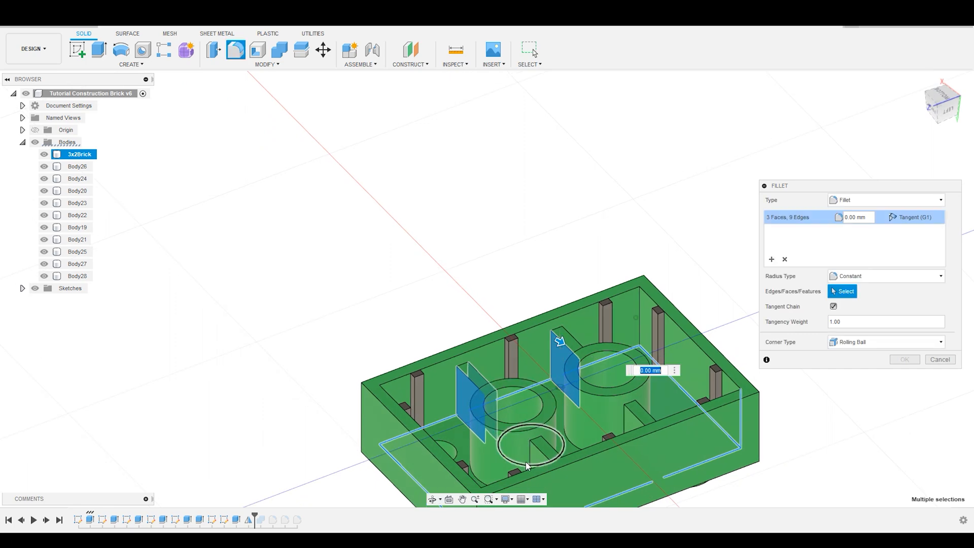
{"action": "left_click", "coordinate": [534, 459]}
{"action": "left_click", "coordinate": [630, 421]}
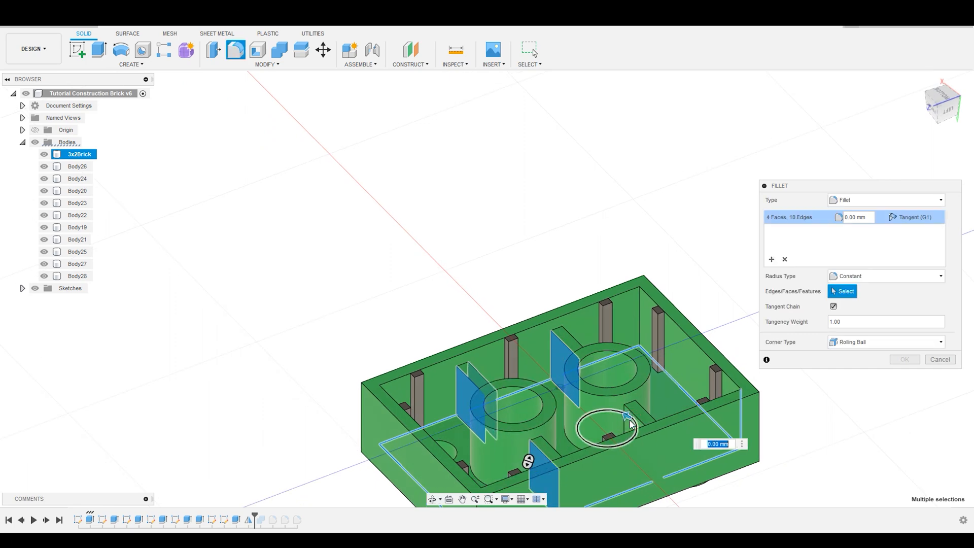
{"action": "left_click", "coordinate": [632, 422]}
{"action": "left_click", "coordinate": [633, 426]}
Step: Add the remaining opposite side faces of the four connecting ribs to the interior fillet selection
{"action": "middle_click_drag", "start_coordinate": [698, 431], "coordinate": [555, 285], "text": "shift"}
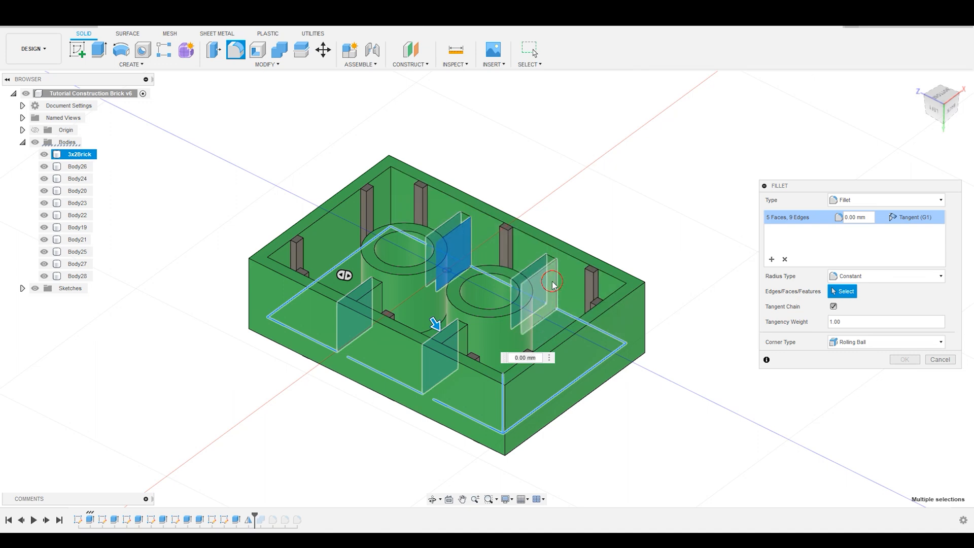
{"action": "left_click", "coordinate": [540, 294]}
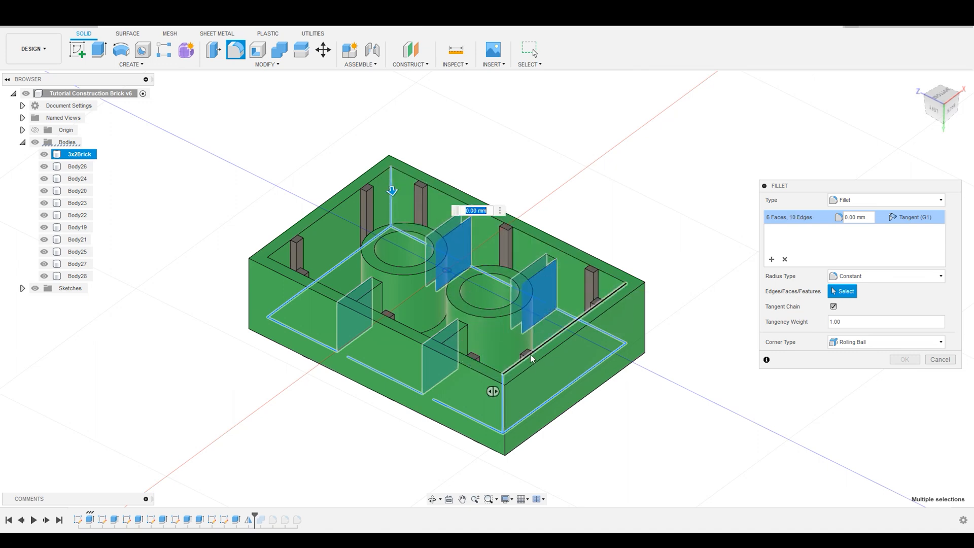
{"action": "middle_click_drag", "start_coordinate": [513, 352], "coordinate": [475, 329], "text": "shift"}
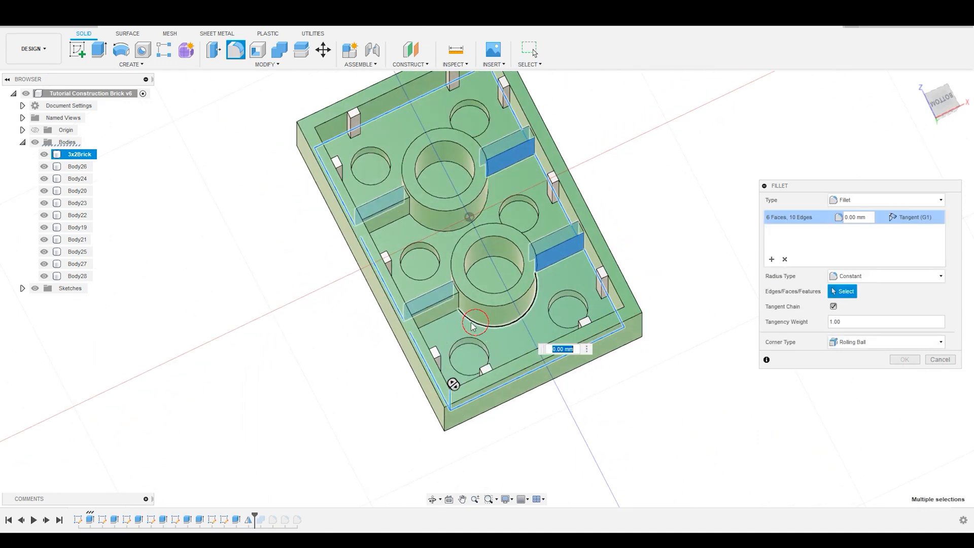
{"action": "left_click", "coordinate": [437, 308]}
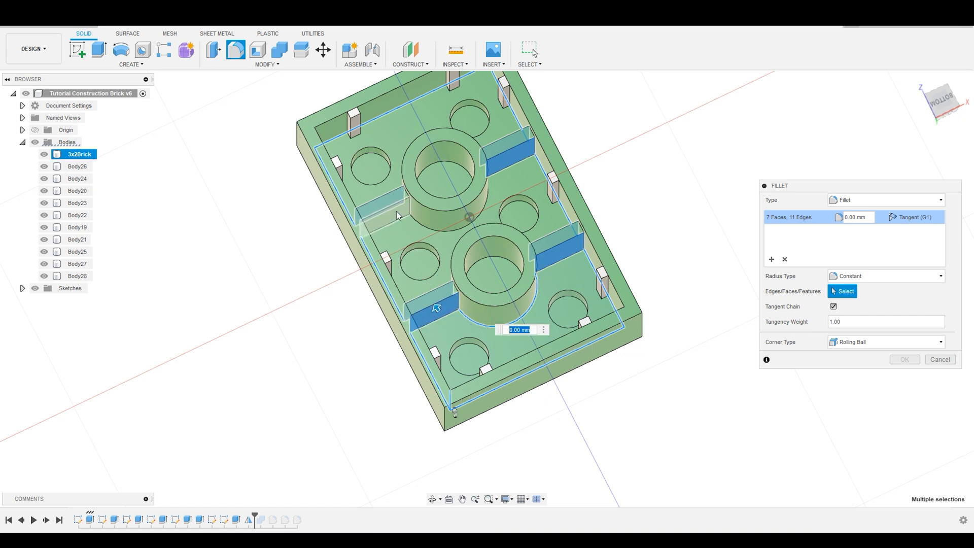
{"action": "left_click", "coordinate": [398, 216]}
{"action": "middle_click_drag", "start_coordinate": [399, 216], "coordinate": [355, 184], "text": "shift"}
{"action": "scroll", "coordinate": [582, 157], "scroll_direction": "up", "scroll_amount": 4}
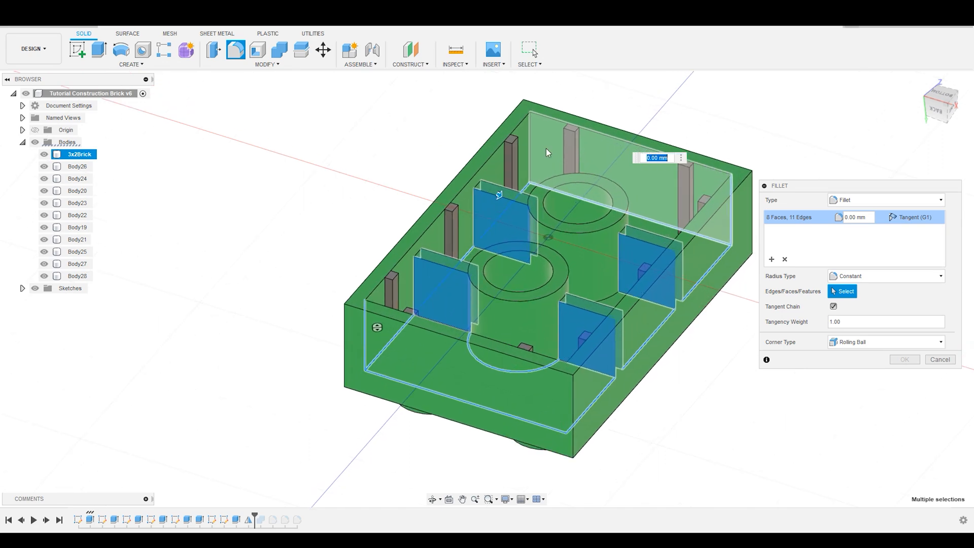
Step: Add another vertical inner corner edge and the floor edges around both tubes to the fillet selection
{"action": "left_click", "coordinate": [534, 141]}
{"action": "middle_click_drag", "start_coordinate": [533, 143], "coordinate": [575, 322], "text": "shift"}
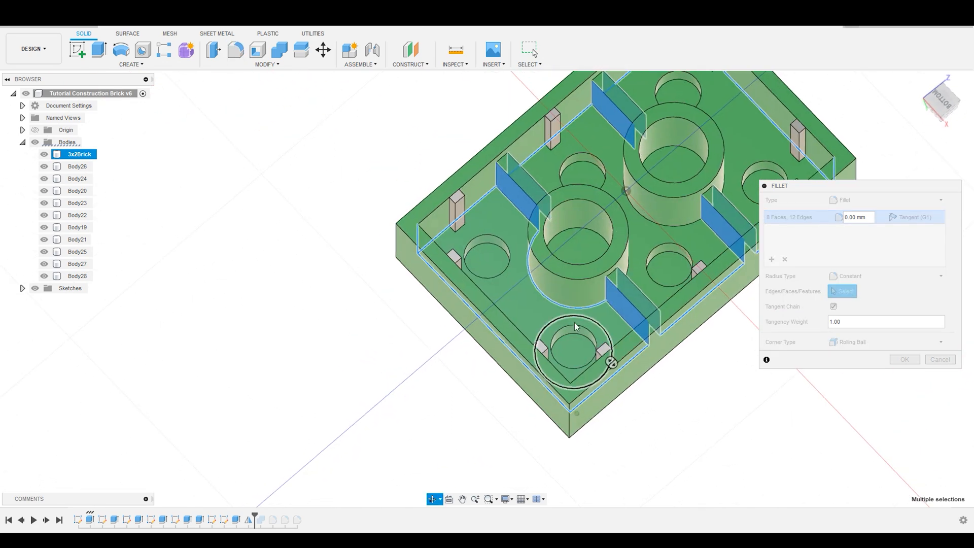
{"action": "left_click", "coordinate": [623, 263]}
{"action": "left_click", "coordinate": [725, 187]}
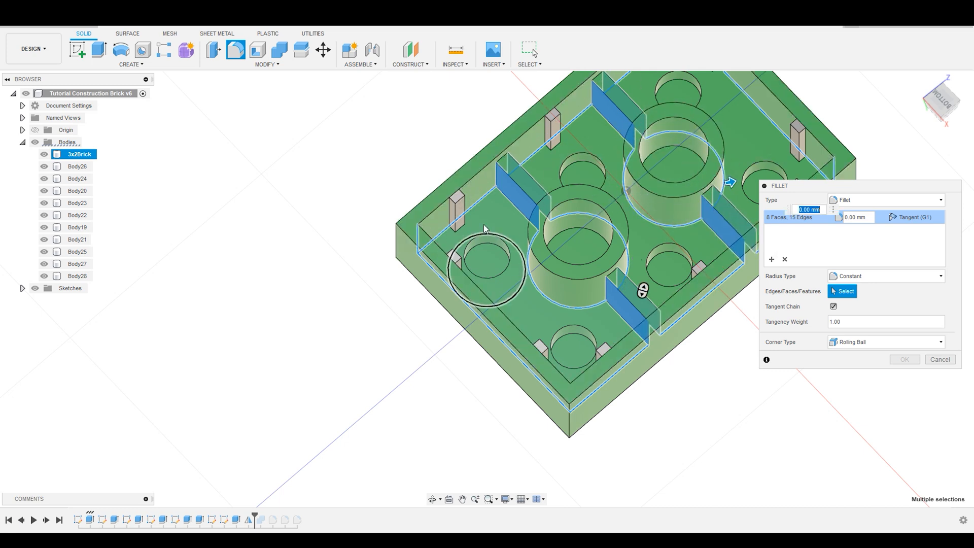
Step: Add the narrow end faces on the open side of the four ribs to the fillet selection
{"action": "middle_click_drag", "start_coordinate": [587, 285], "coordinate": [556, 252], "text": "shift"}
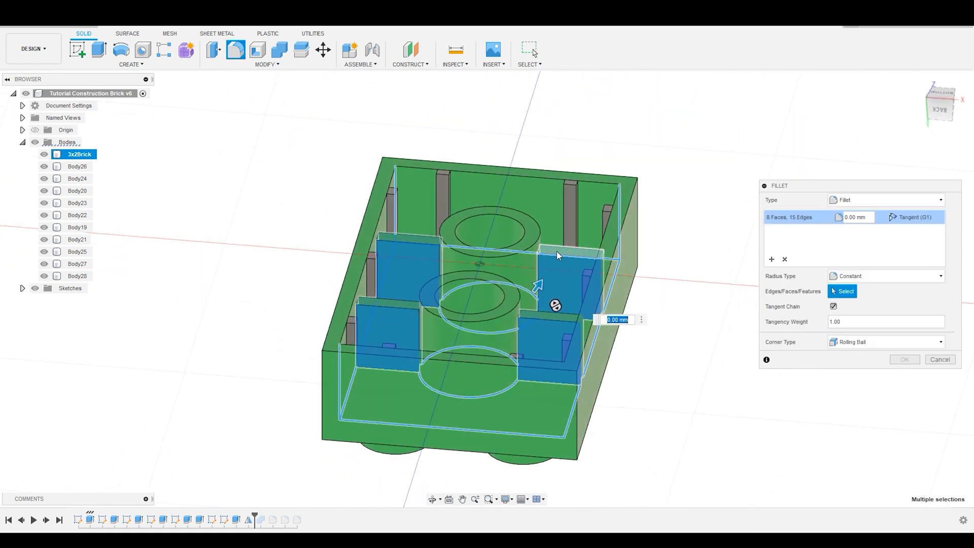
{"action": "left_click", "coordinate": [419, 240]}
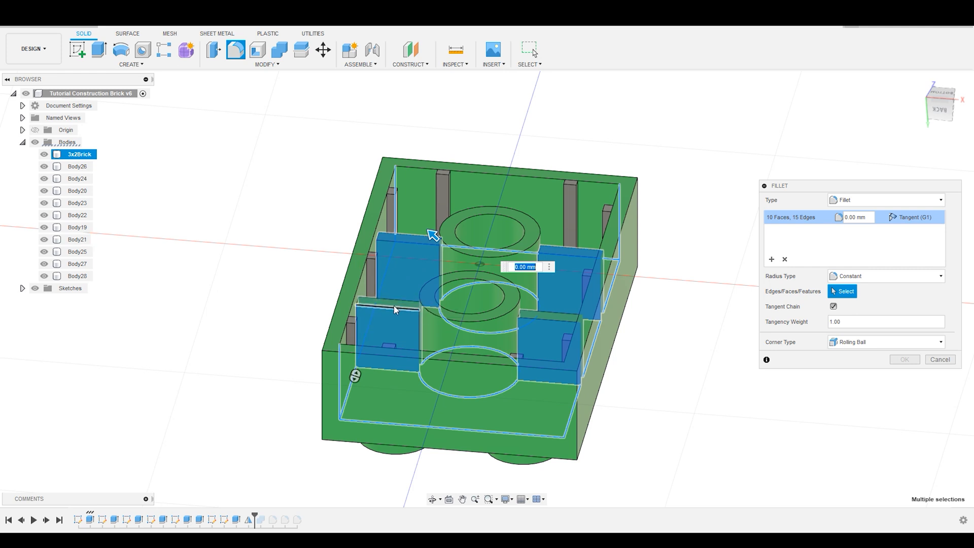
{"action": "scroll", "coordinate": [378, 301], "scroll_direction": "up", "scroll_amount": 5}
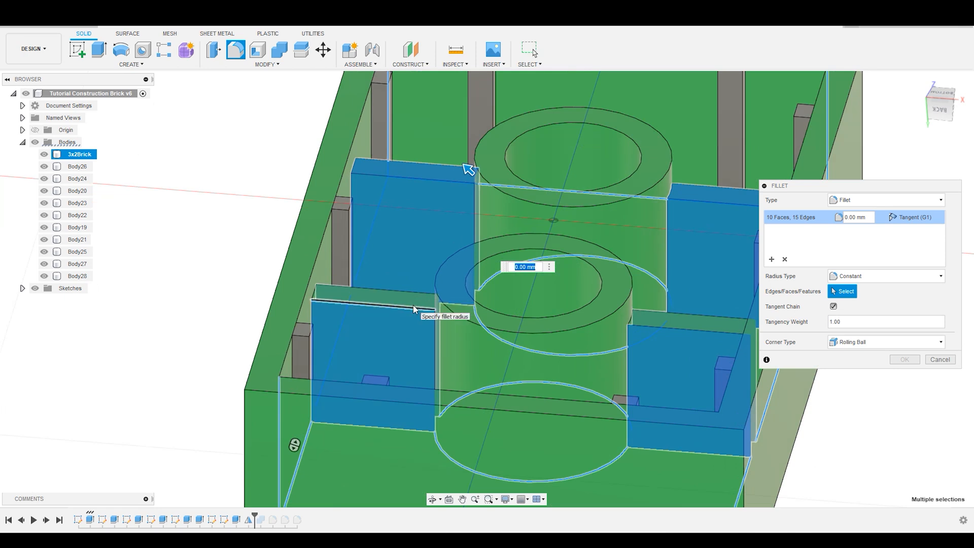
{"action": "left_click", "coordinate": [414, 305]}
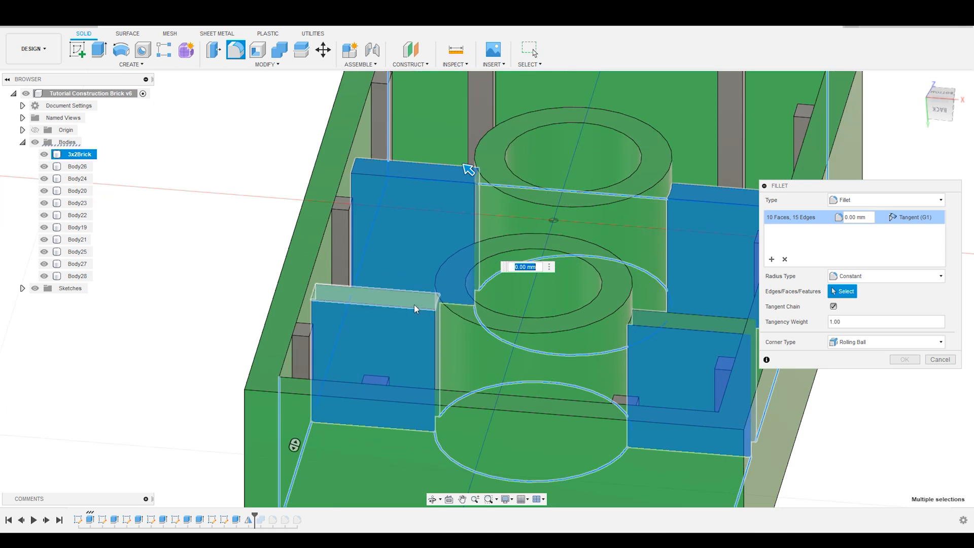
{"action": "left_click", "coordinate": [658, 322]}
Step: Set the interior fillet's radius to 0.5 mm and create the fillet
{"action": "left_click", "coordinate": [870, 219]}
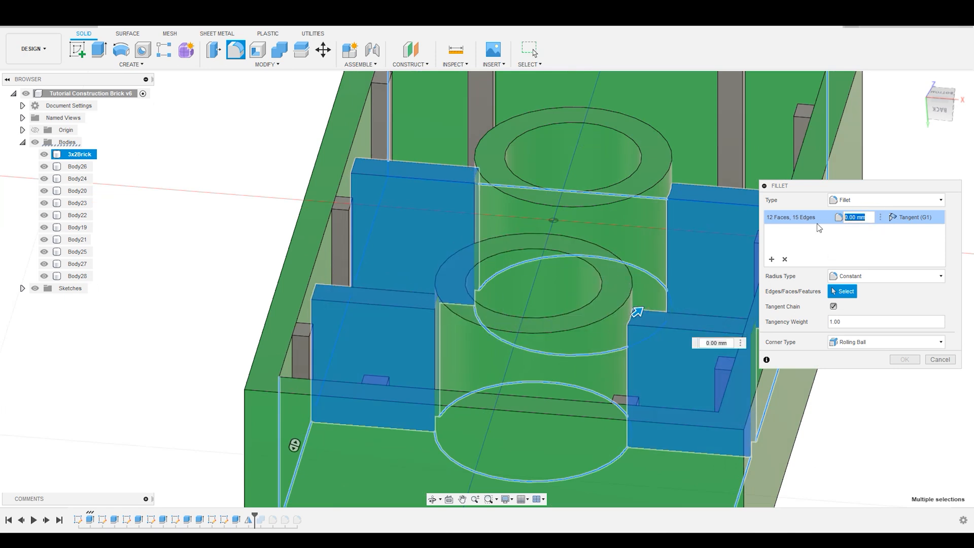
{"action": "type", "text": "2"}
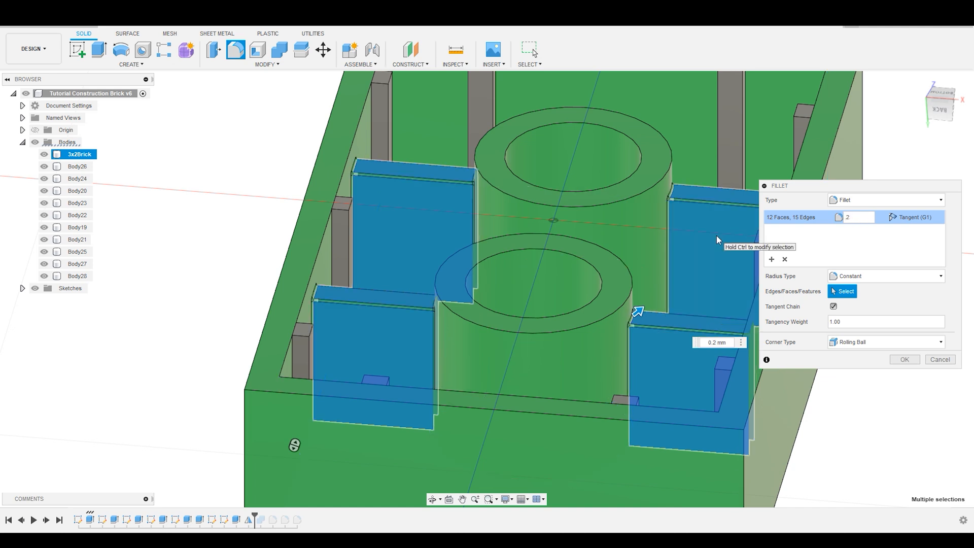
{"action": "key", "text": "BackSpace"}
{"action": "type", "text": ".5"}
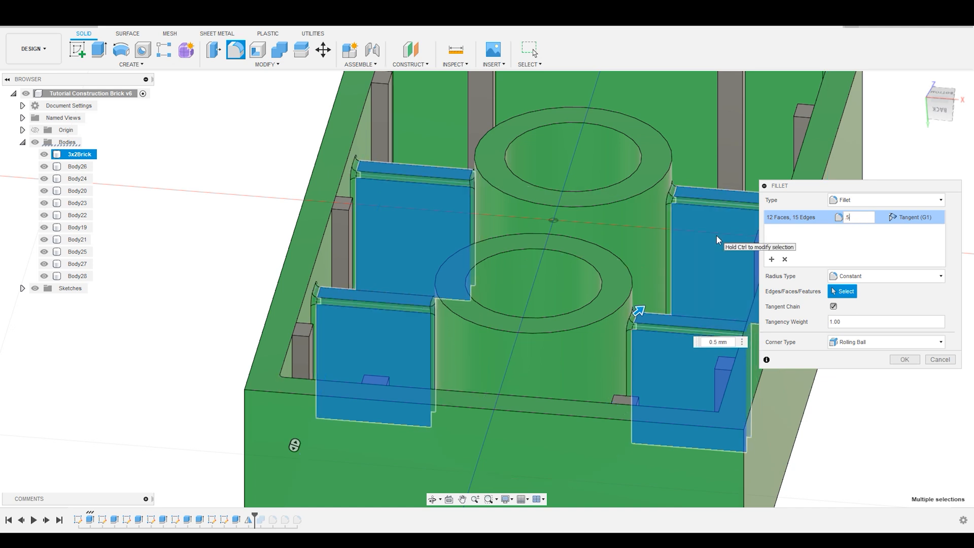
{"action": "left_click", "coordinate": [905, 359]}
{"action": "scroll", "coordinate": [637, 263], "scroll_direction": "down", "scroll_amount": 5}
{"action": "middle_click_drag", "start_coordinate": [799, 312], "coordinate": [898, 325], "text": "shift"}
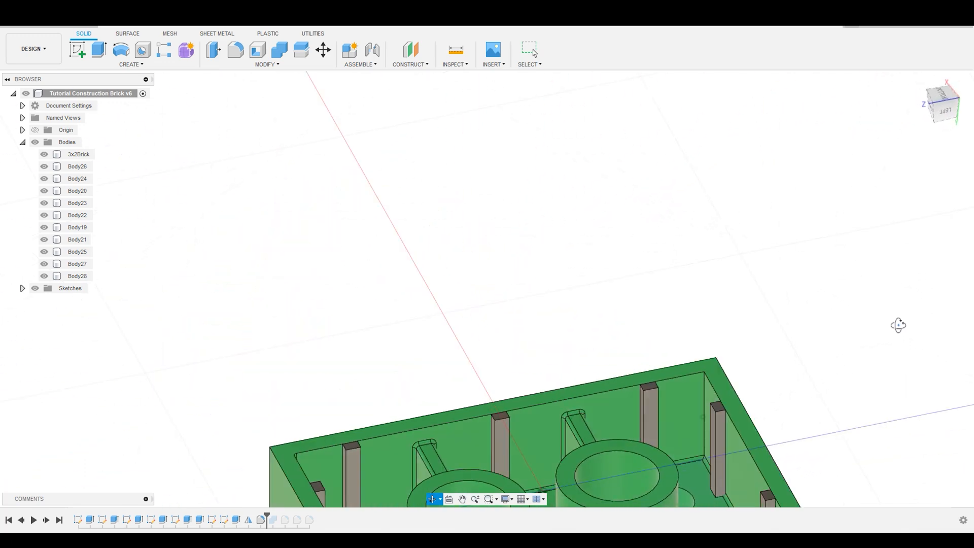
Step: Edit the new interior fillet to include the missing vertical inner corner edge
{"action": "scroll", "coordinate": [788, 361], "scroll_direction": "down", "scroll_amount": 2}
{"action": "scroll", "coordinate": [804, 426], "scroll_direction": "up", "scroll_amount": 3}
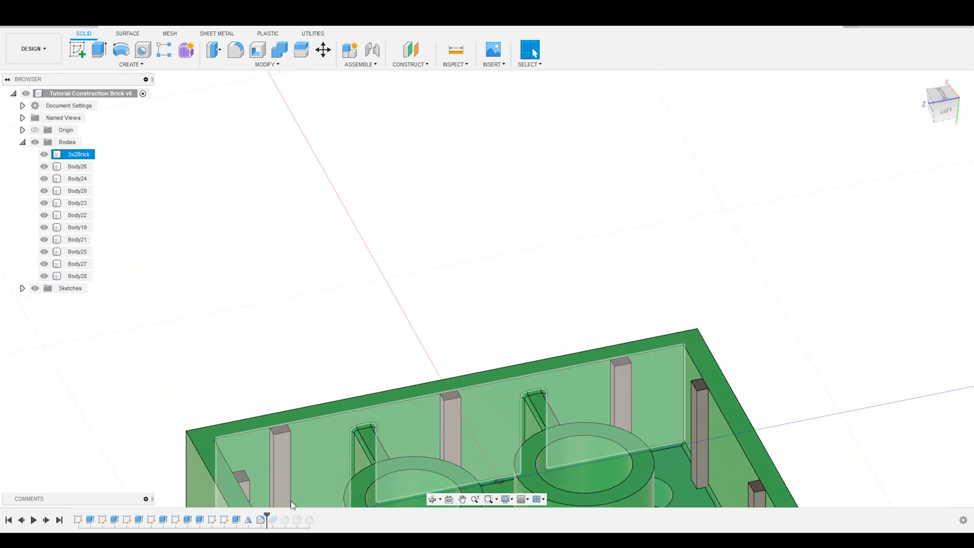
{"action": "right_click", "coordinate": [261, 520]}
{"action": "left_click", "coordinate": [294, 437]}
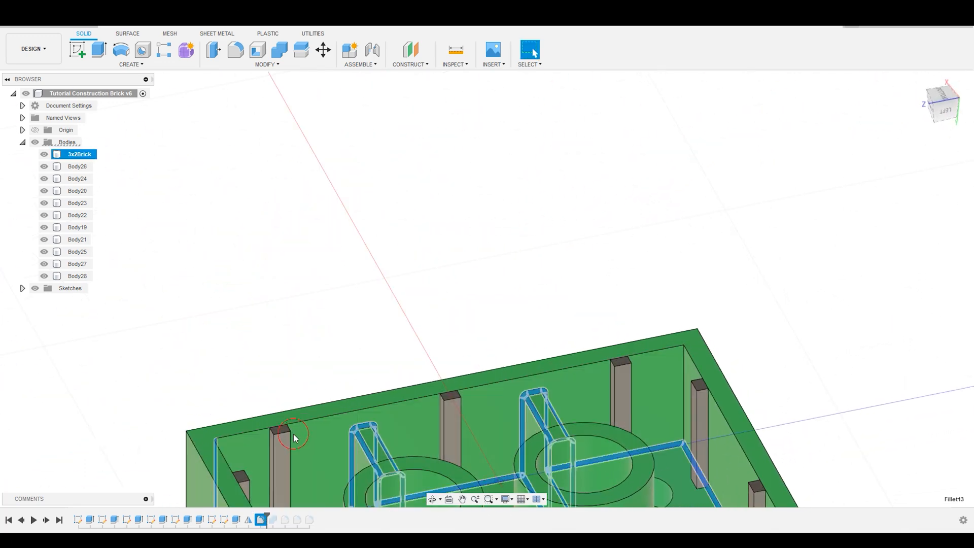
{"action": "left_click", "coordinate": [682, 368]}
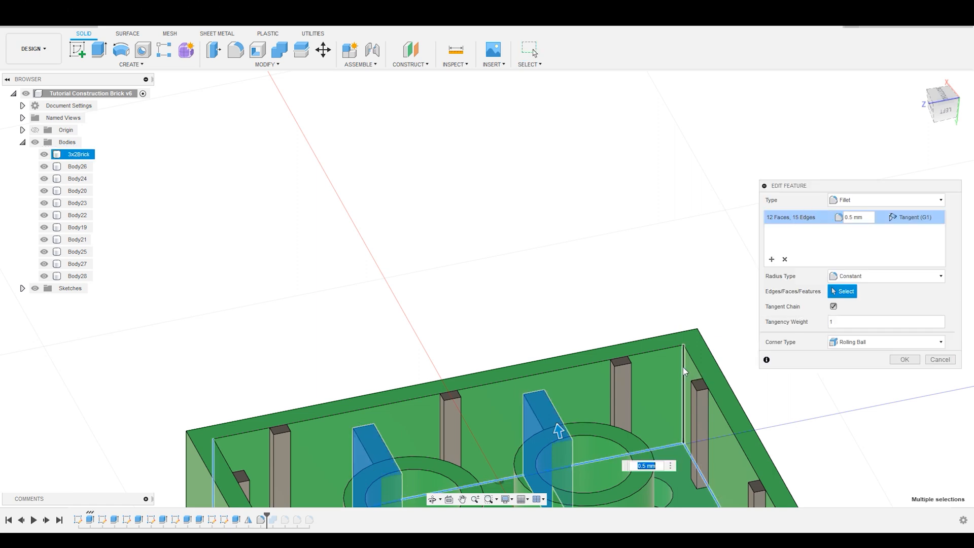
{"action": "left_click", "coordinate": [904, 359]}
{"action": "scroll", "coordinate": [705, 253], "scroll_direction": "down", "scroll_amount": 4}
{"action": "middle_click_drag", "start_coordinate": [704, 340], "coordinate": [654, 416], "text": "shift"}
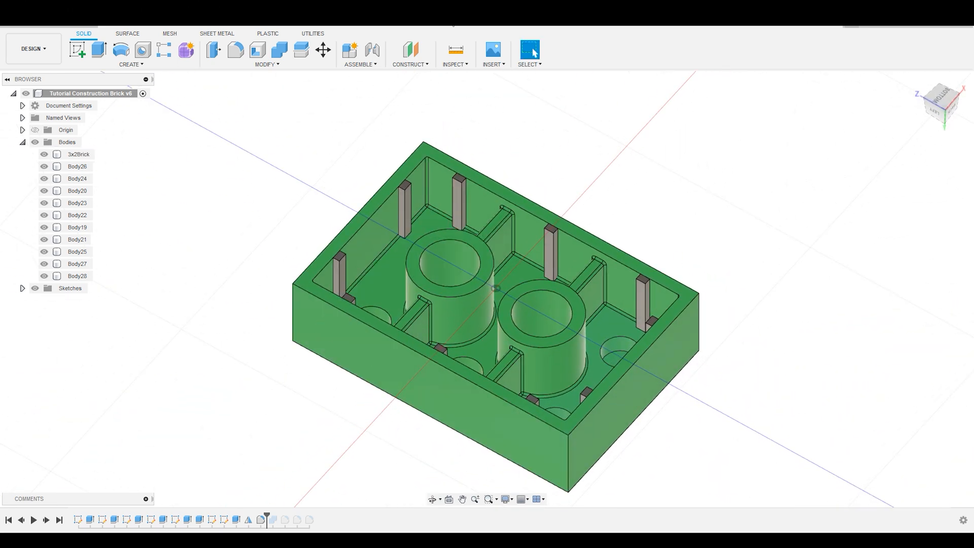
Step: Save the design as a new version with the description User Saved
{"action": "left_click", "coordinate": [53, 23]}
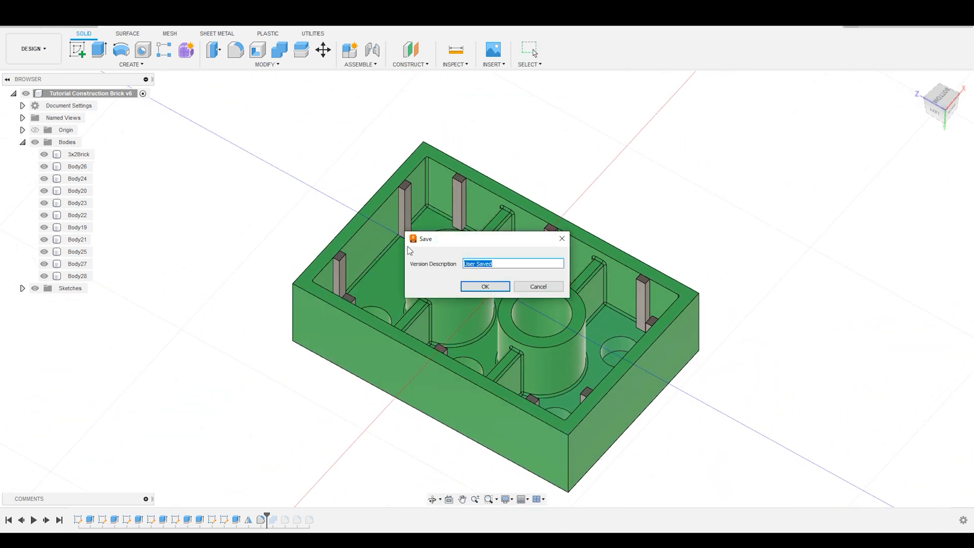
{"action": "left_click", "coordinate": [485, 285]}
{"action": "scroll", "coordinate": [395, 208], "scroll_direction": "up", "scroll_amount": 4}
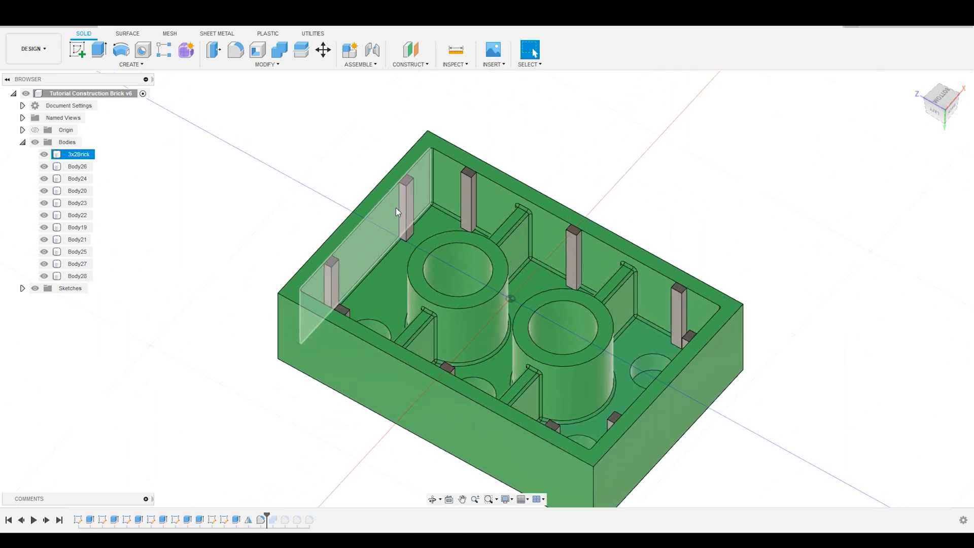
Step: Roll the design history forward past the feature that joins the small wall posts to the brick body
{"action": "left_click_drag", "start_coordinate": [267, 515], "coordinate": [278, 516]}
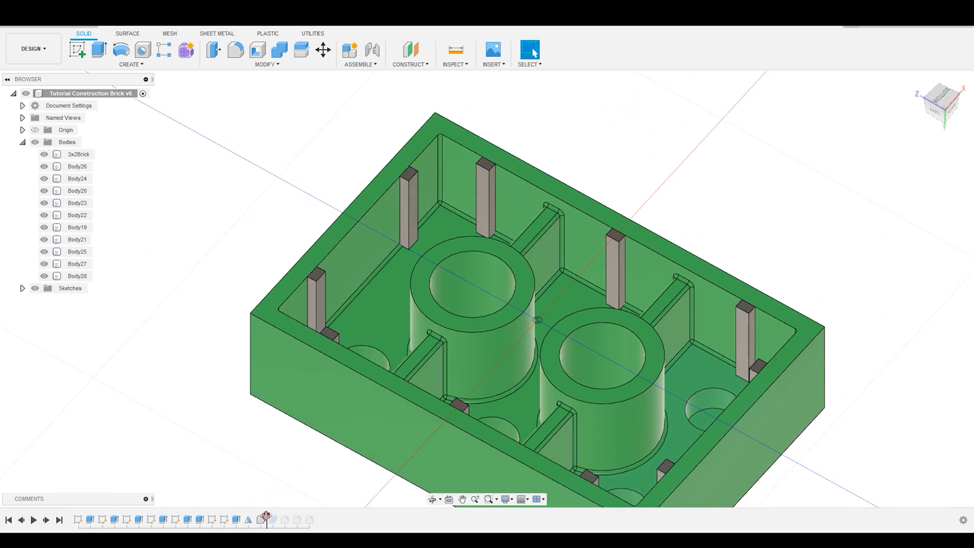
{"action": "scroll", "coordinate": [453, 229], "scroll_direction": "down", "scroll_amount": 4}
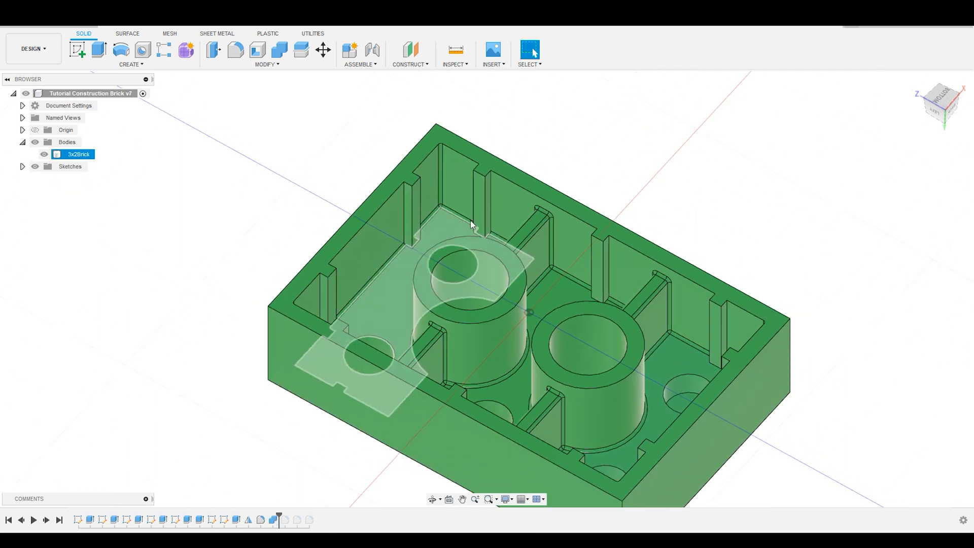
{"action": "scroll", "coordinate": [486, 214], "scroll_direction": "up", "scroll_amount": 4}
{"action": "scroll", "coordinate": [690, 327], "scroll_direction": "up", "scroll_amount": 5}
{"action": "middle_click_drag", "start_coordinate": [610, 293], "coordinate": [608, 257], "text": "shift"}
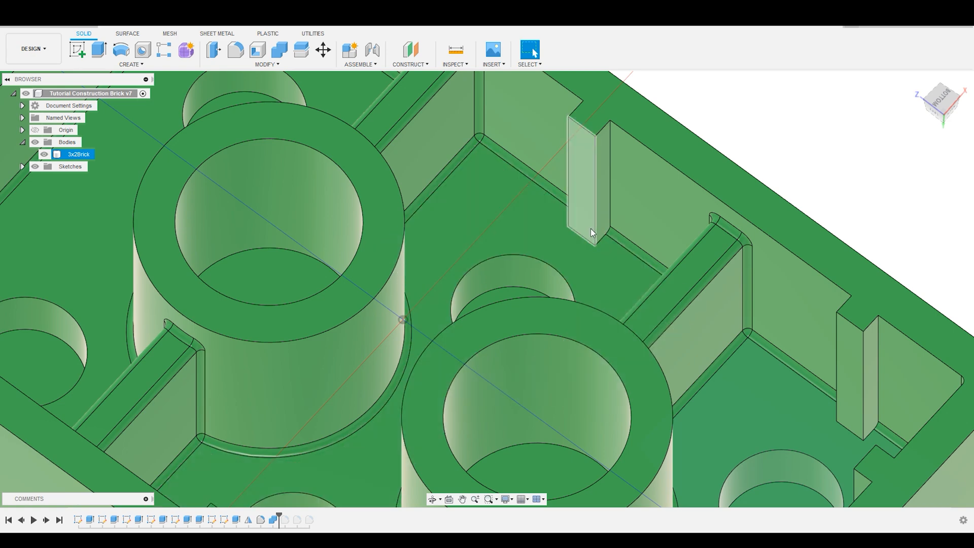
Step: Roll the design history forward through the wall post fillet and the remaining fillets to its end
{"action": "left_click_drag", "start_coordinate": [280, 515], "coordinate": [286, 518]}
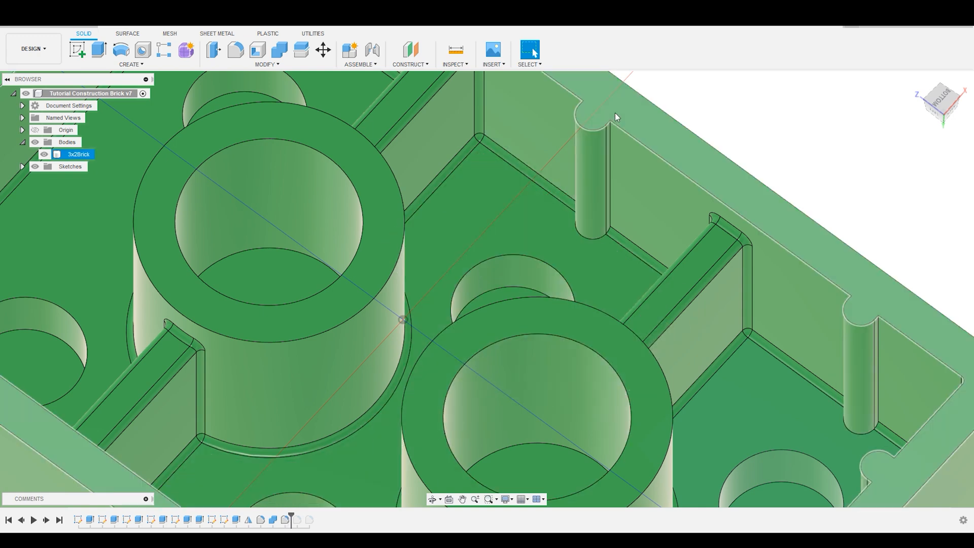
{"action": "scroll", "coordinate": [528, 175], "scroll_direction": "down", "scroll_amount": 4}
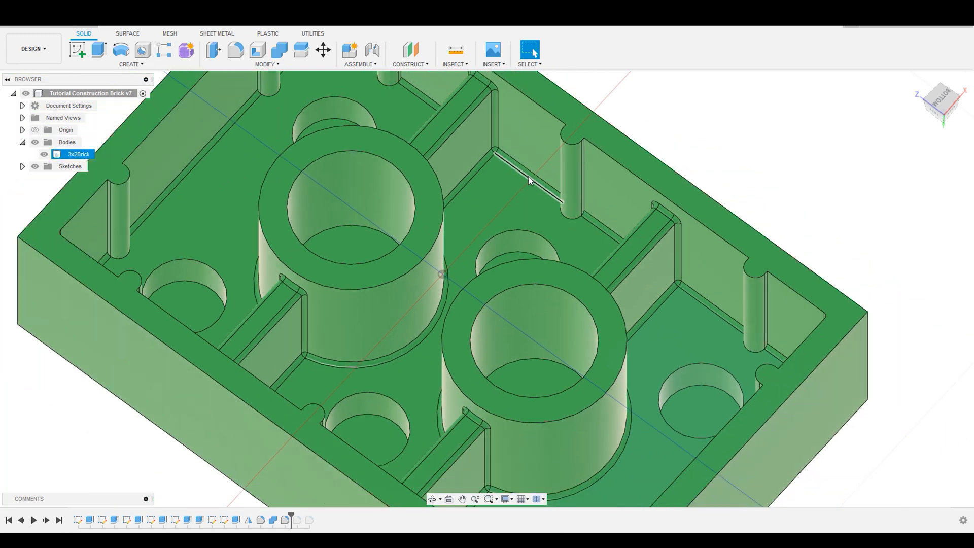
{"action": "left_click_drag", "start_coordinate": [291, 517], "coordinate": [315, 518]}
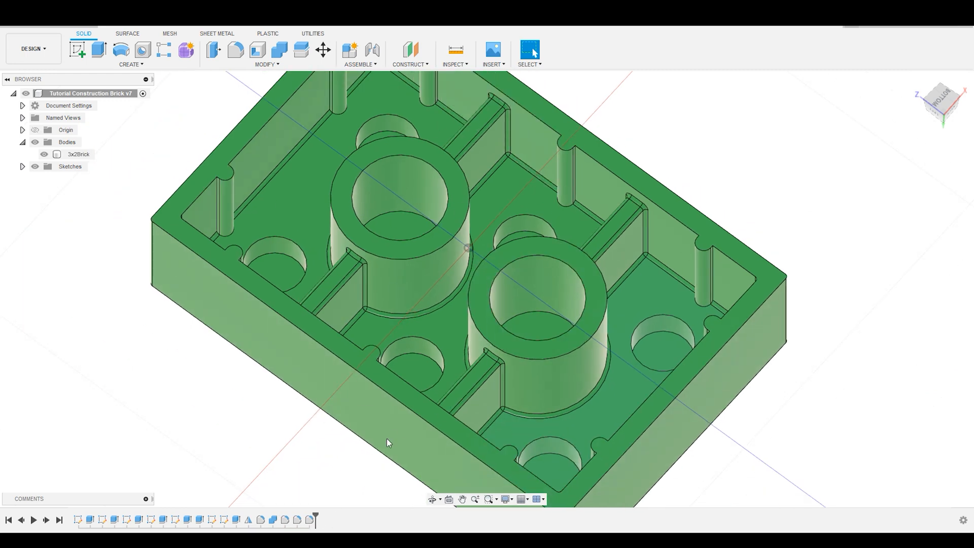
Step: Examine the fillets on the brick's studded side and in its hollow interior
{"action": "scroll", "coordinate": [738, 209], "scroll_direction": "down", "scroll_amount": 3}
{"action": "left_click", "coordinate": [694, 324]}
{"action": "middle_click_drag", "start_coordinate": [695, 326], "coordinate": [634, 128], "text": "shift"}
{"action": "key", "text": "Escape"}
{"action": "scroll", "coordinate": [744, 141], "scroll_direction": "up", "scroll_amount": 3}
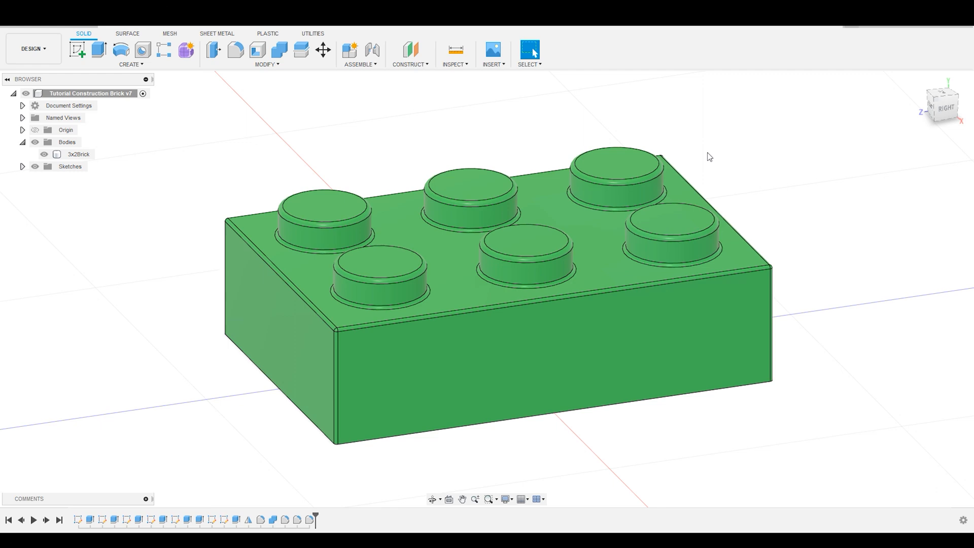
{"action": "left_click", "coordinate": [739, 387]}
{"action": "middle_click_drag", "start_coordinate": [739, 387], "coordinate": [713, 179], "text": "shift"}
{"action": "scroll", "coordinate": [469, 309], "scroll_direction": "up", "scroll_amount": 3}
{"action": "key", "text": "Escape"}
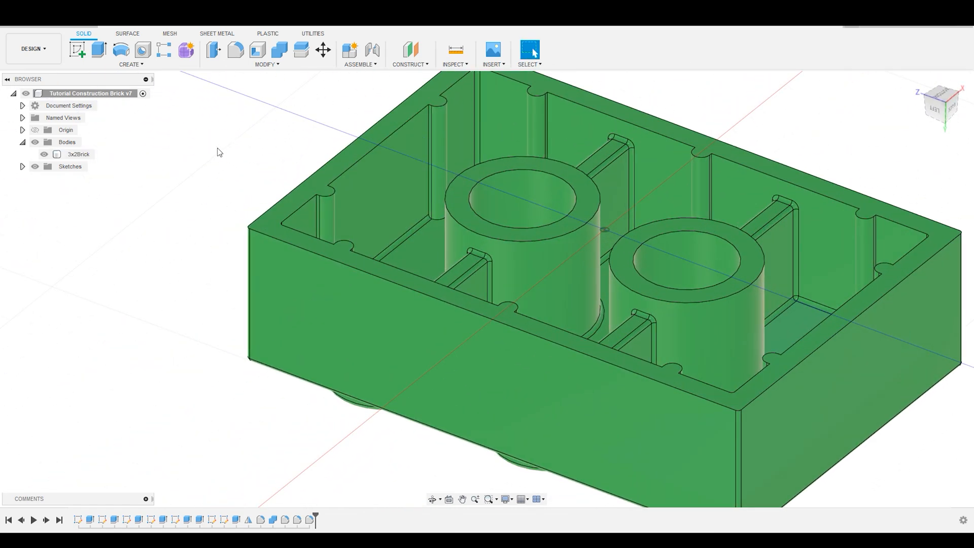
Step: Start an equal-distance chamfer on the outer rims of both tubes with a distance of 1 mm
{"action": "scroll", "coordinate": [218, 152], "scroll_direction": "down", "scroll_amount": 2}
{"action": "scroll", "coordinate": [692, 131], "scroll_direction": "up", "scroll_amount": 3}
{"action": "left_click", "coordinate": [267, 64]}
{"action": "left_click", "coordinate": [229, 99]}
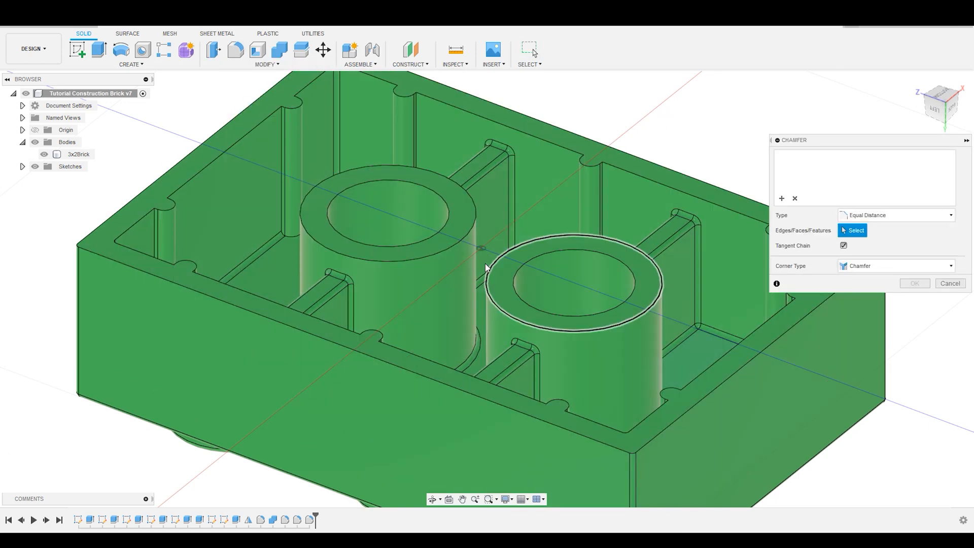
{"action": "left_click", "coordinate": [457, 246]}
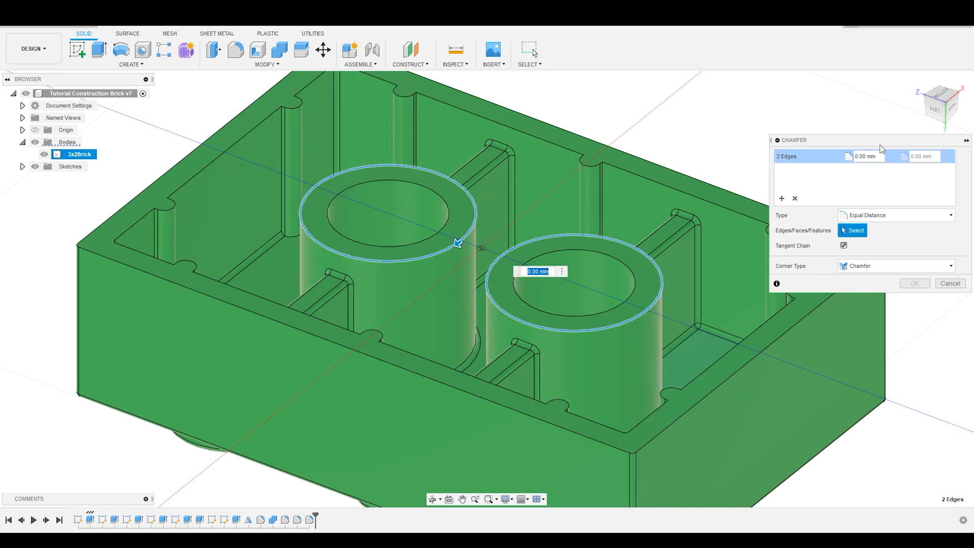
{"action": "left_click", "coordinate": [865, 156]}
{"action": "key", "text": "BackSpace"}
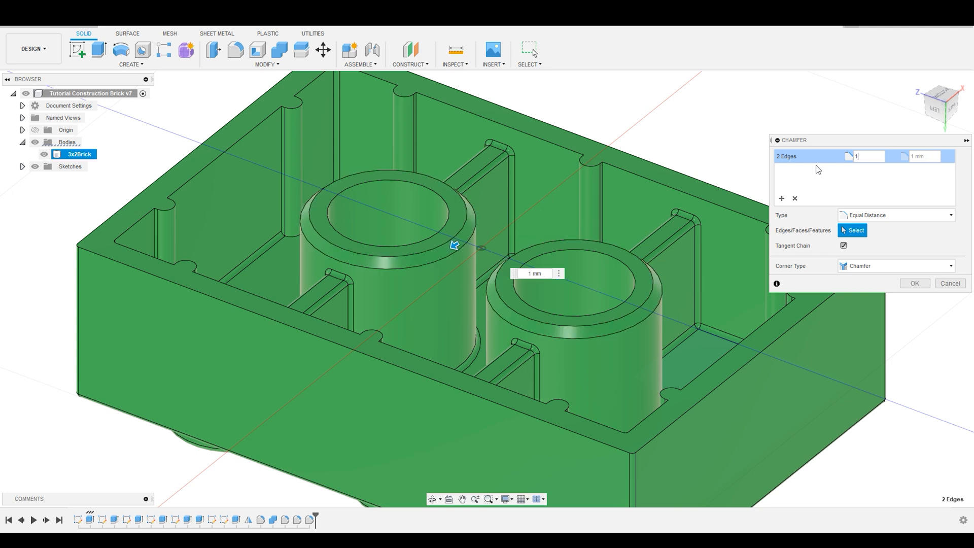
Step: Switch the chamfer on both tube rims to Two Distance and set its first distance to 2 mm
{"action": "scroll", "coordinate": [662, 322], "scroll_direction": "up", "scroll_amount": 3}
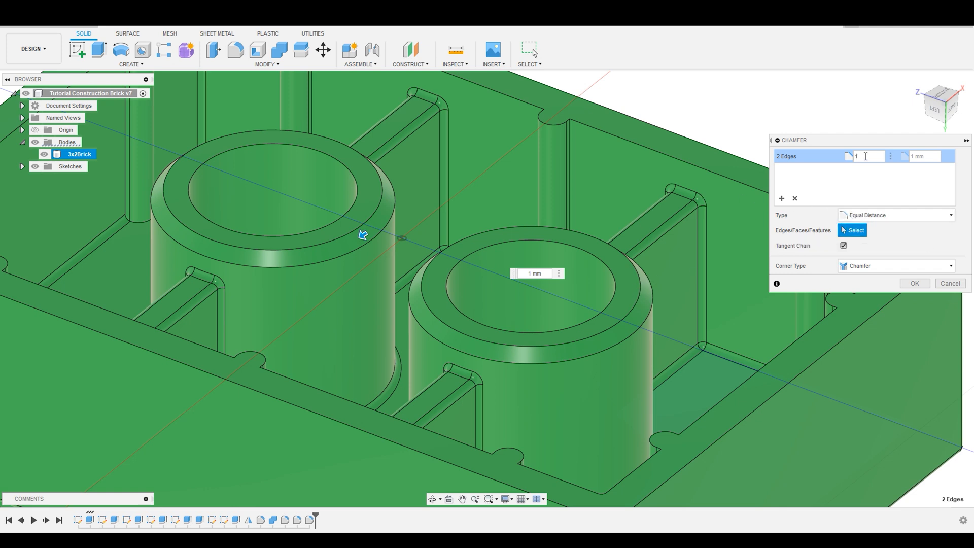
{"action": "left_click_drag", "start_coordinate": [869, 142], "coordinate": [793, 99]}
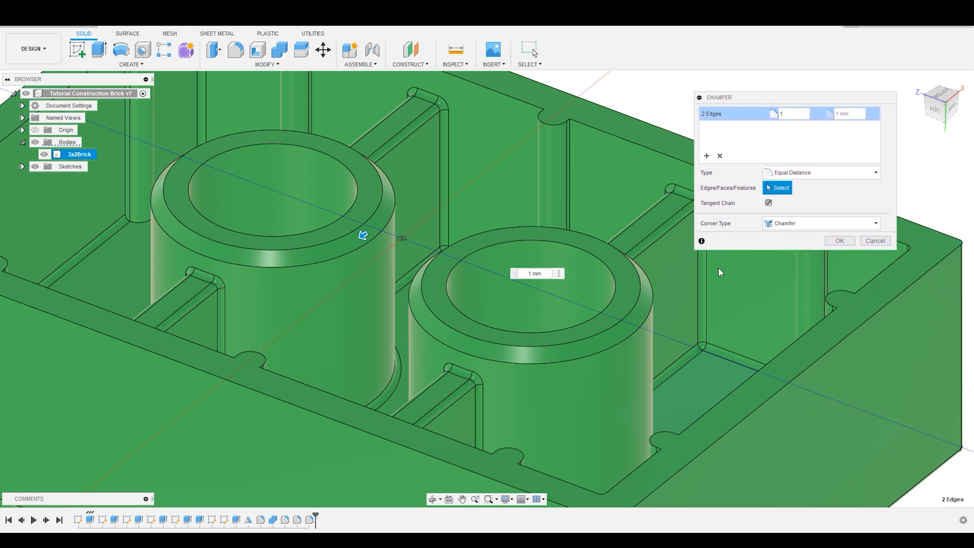
{"action": "left_click", "coordinate": [818, 173]}
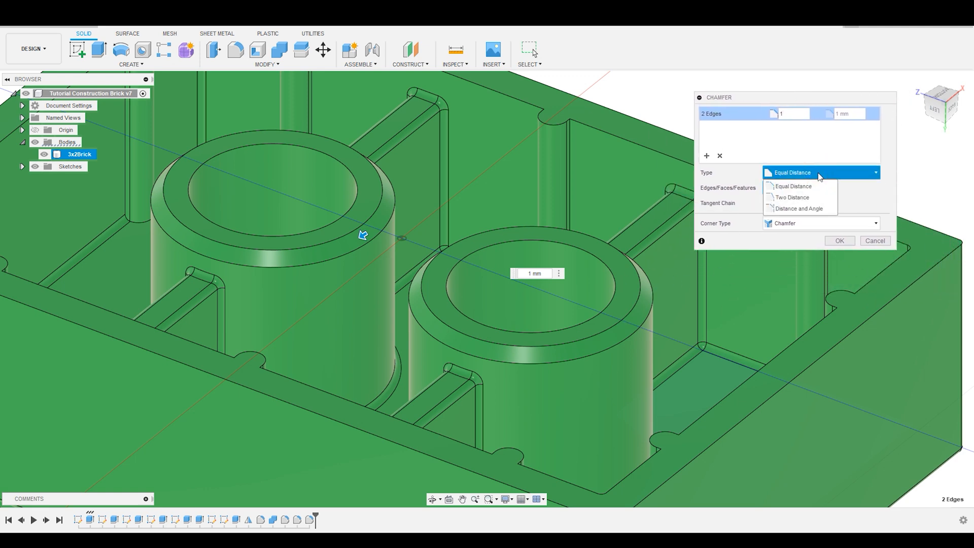
{"action": "left_click", "coordinate": [805, 198]}
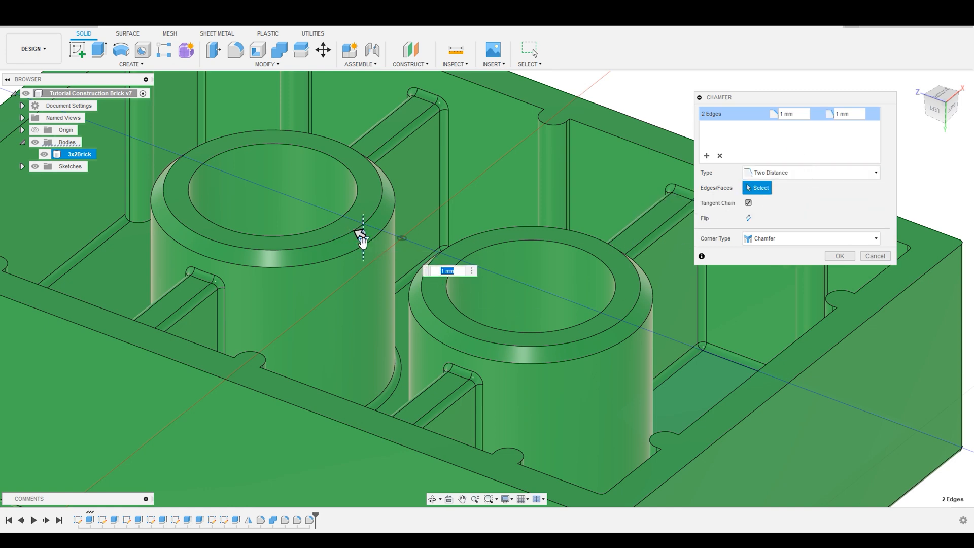
{"action": "left_click", "coordinate": [794, 114]}
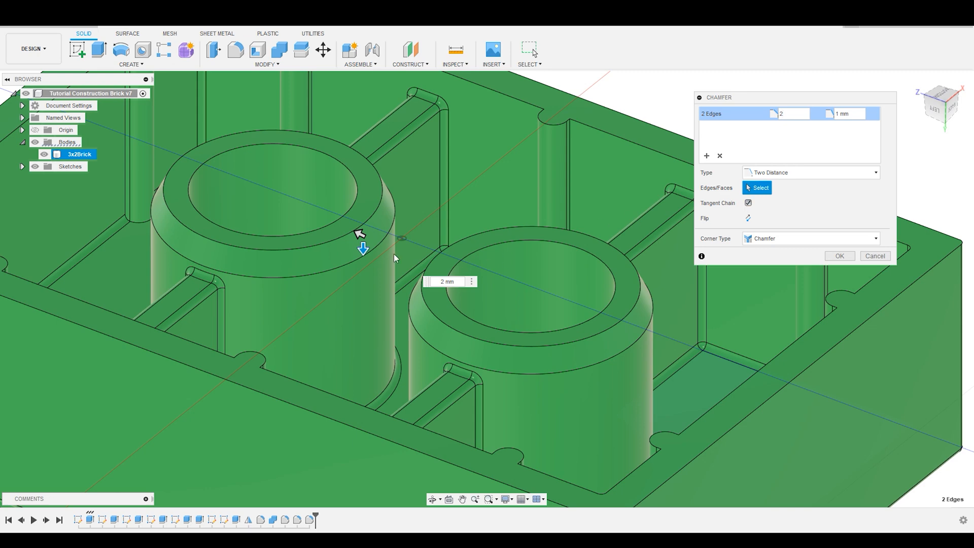
Step: Try the Distance and Angle type on the tube chamfer, return it to Two Distance and apply it
{"action": "left_click", "coordinate": [811, 173]}
{"action": "left_click", "coordinate": [776, 206]}
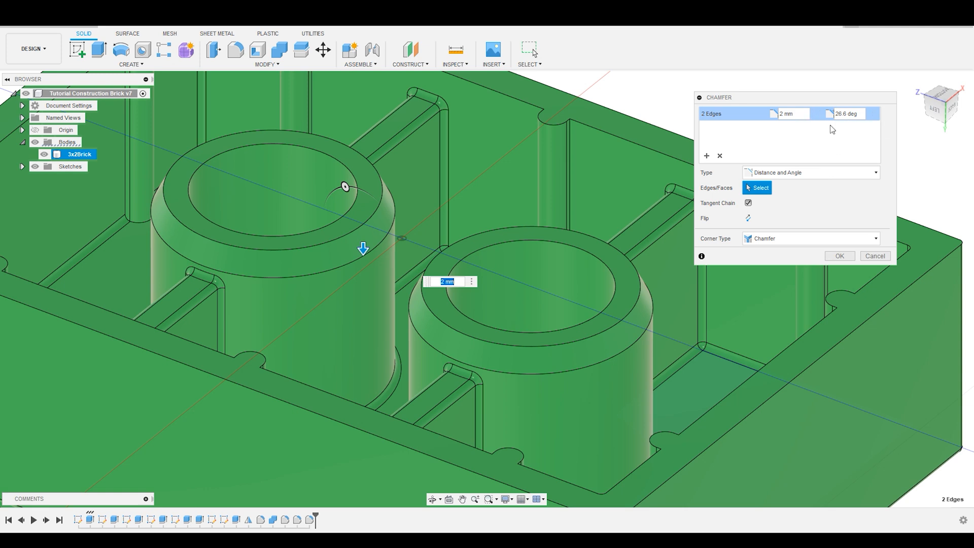
{"action": "left_click", "coordinate": [782, 172]}
{"action": "left_click", "coordinate": [778, 196]}
{"action": "left_click", "coordinate": [840, 255]}
Step: Start another chamfer and compare edge highlighting with Tangent Chain disabled, leaving the option enabled
{"action": "scroll", "coordinate": [826, 239], "scroll_direction": "down", "scroll_amount": 3}
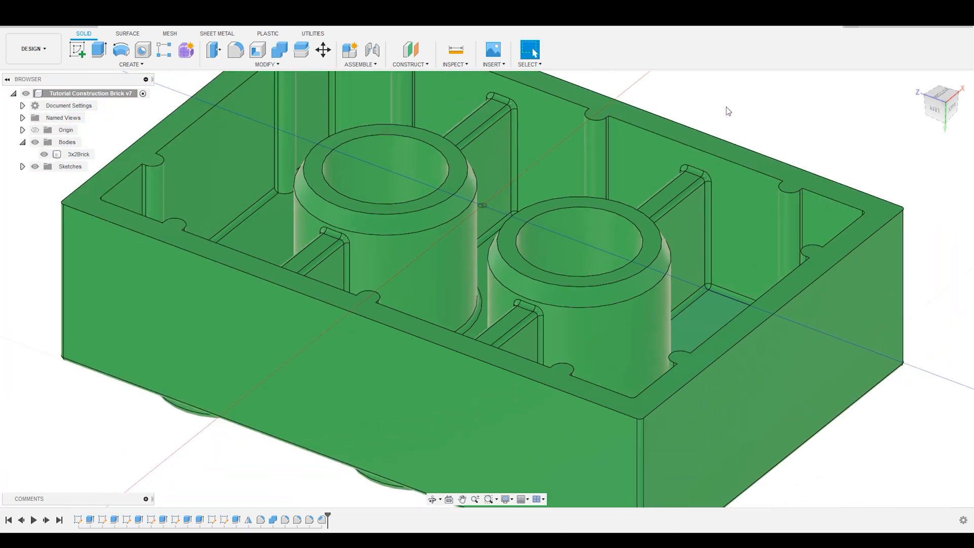
{"action": "scroll", "coordinate": [353, 147], "scroll_direction": "up", "scroll_amount": 2}
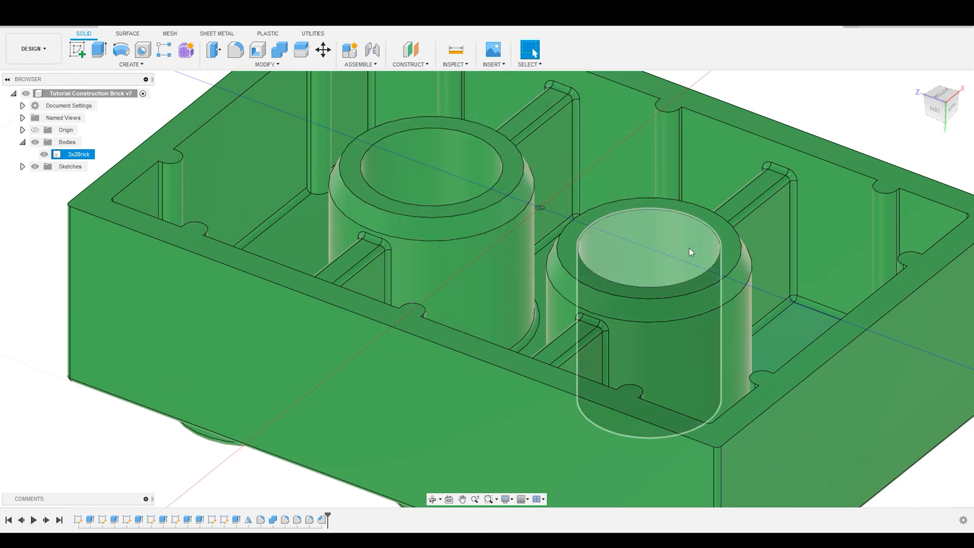
{"action": "scroll", "coordinate": [757, 235], "scroll_direction": "down", "scroll_amount": 1}
{"action": "scroll", "coordinate": [757, 236], "scroll_direction": "down", "scroll_amount": 4}
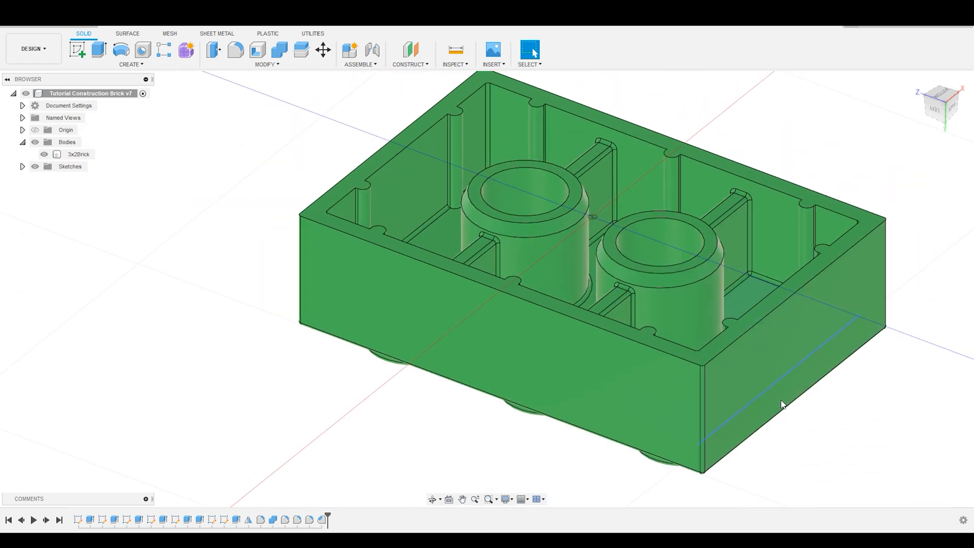
{"action": "scroll", "coordinate": [909, 237], "scroll_direction": "up", "scroll_amount": 2}
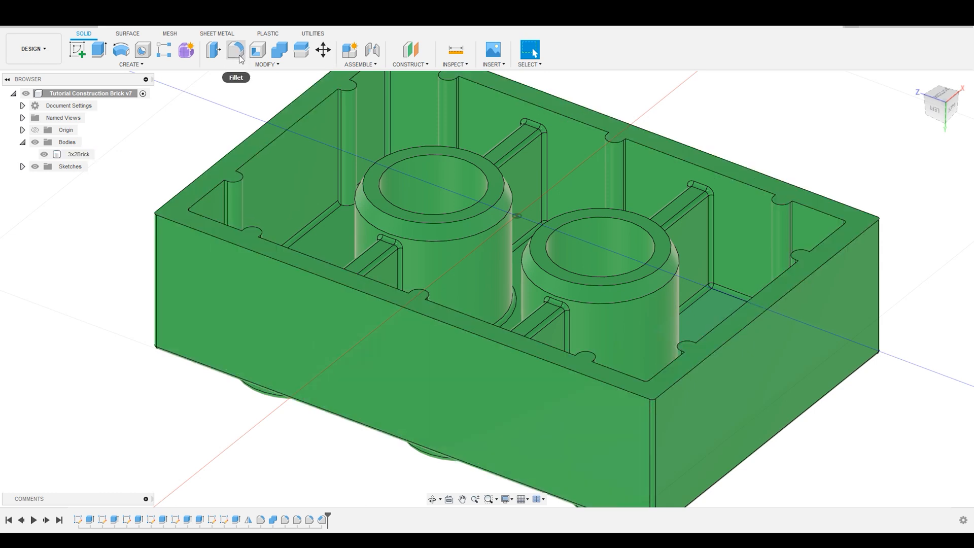
{"action": "left_click", "coordinate": [254, 66]}
{"action": "left_click", "coordinate": [229, 100]}
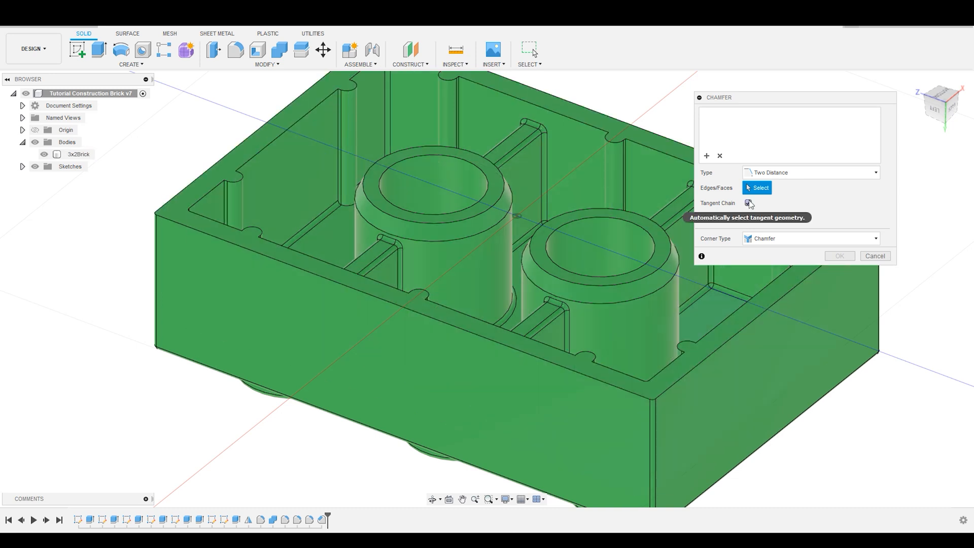
{"action": "left_click", "coordinate": [749, 204]}
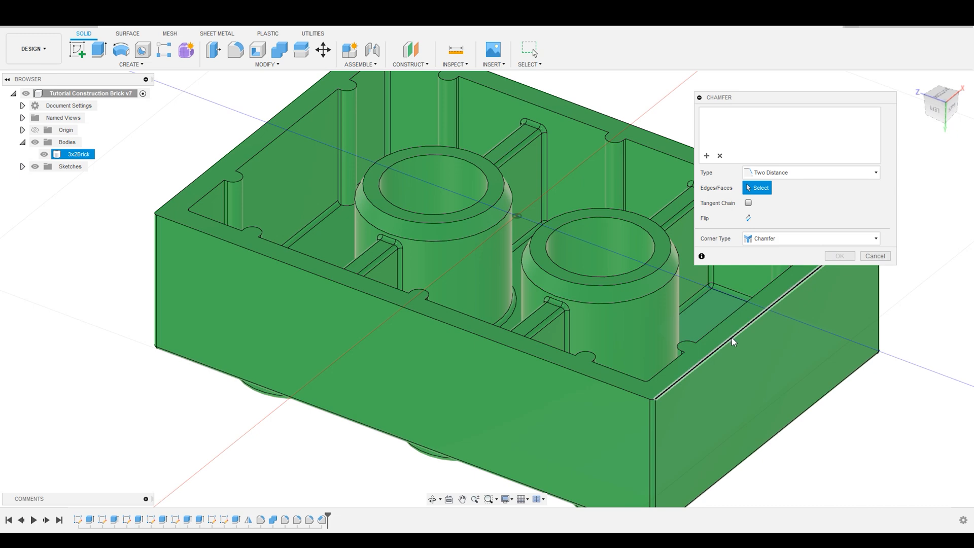
{"action": "left_click", "coordinate": [749, 203]}
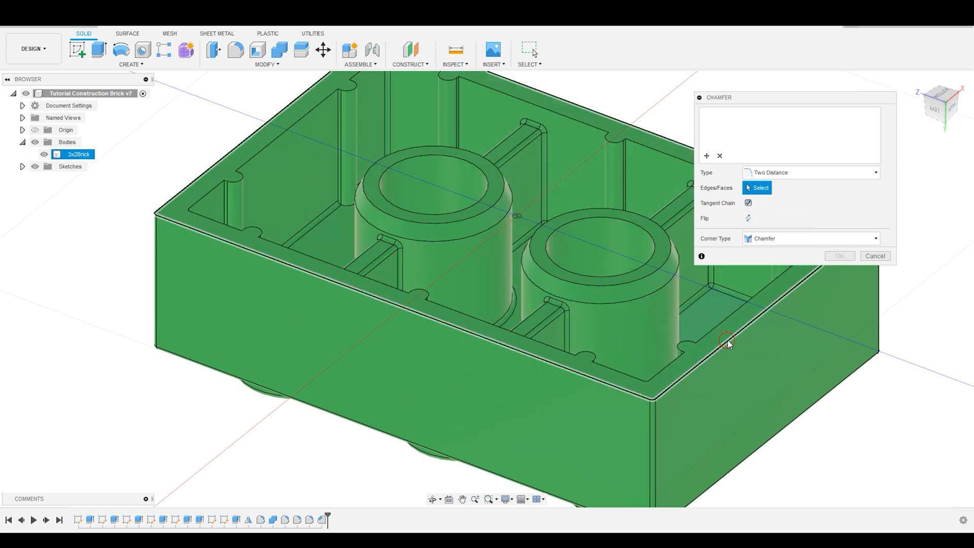
Step: Select the outer edge and all inner edge segments around the brick's open rim for the chamfer
{"action": "left_click", "coordinate": [726, 341]}
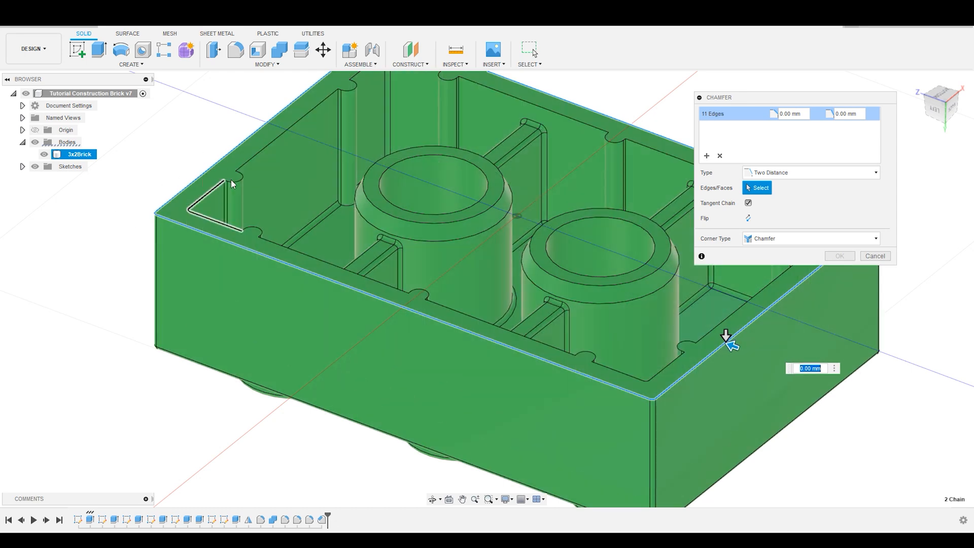
{"action": "left_click", "coordinate": [251, 155]}
{"action": "scroll", "coordinate": [298, 258], "scroll_direction": "down", "scroll_amount": 3}
{"action": "scroll", "coordinate": [299, 263], "scroll_direction": "up", "scroll_amount": 3}
{"action": "left_click", "coordinate": [343, 140]}
{"action": "left_click", "coordinate": [447, 155]}
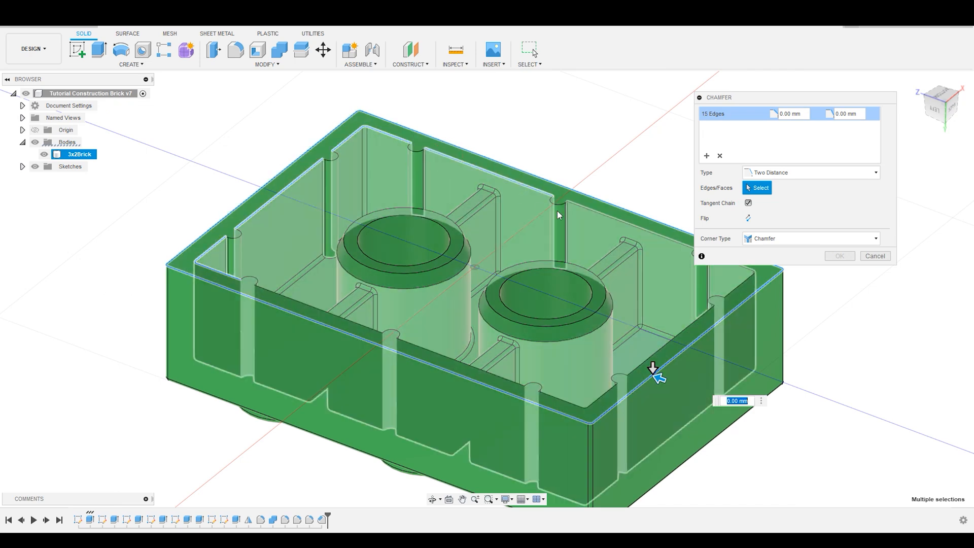
{"action": "scroll", "coordinate": [577, 261], "scroll_direction": "down", "scroll_amount": 2}
{"action": "scroll", "coordinate": [601, 240], "scroll_direction": "up", "scroll_amount": 2}
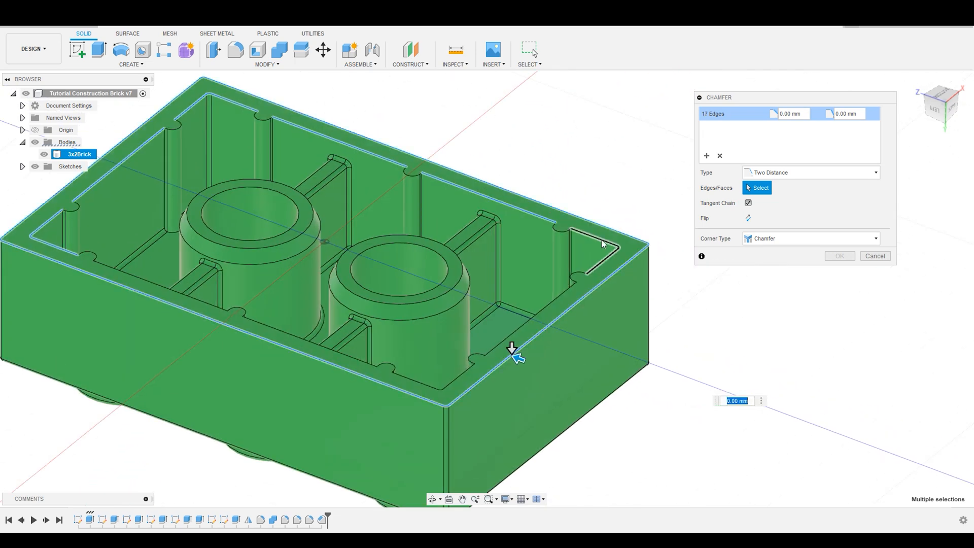
{"action": "left_click", "coordinate": [636, 248]}
{"action": "left_click", "coordinate": [573, 293]}
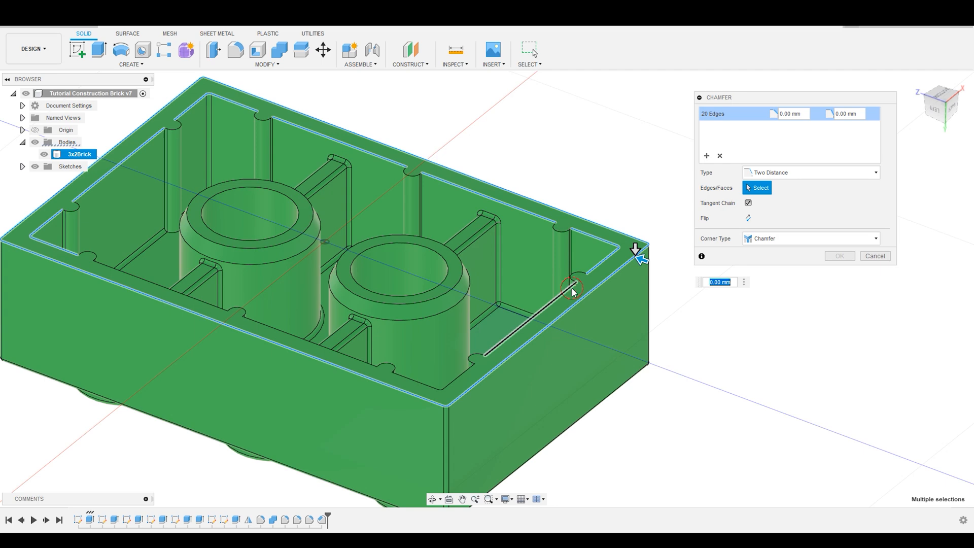
{"action": "left_click", "coordinate": [437, 381]}
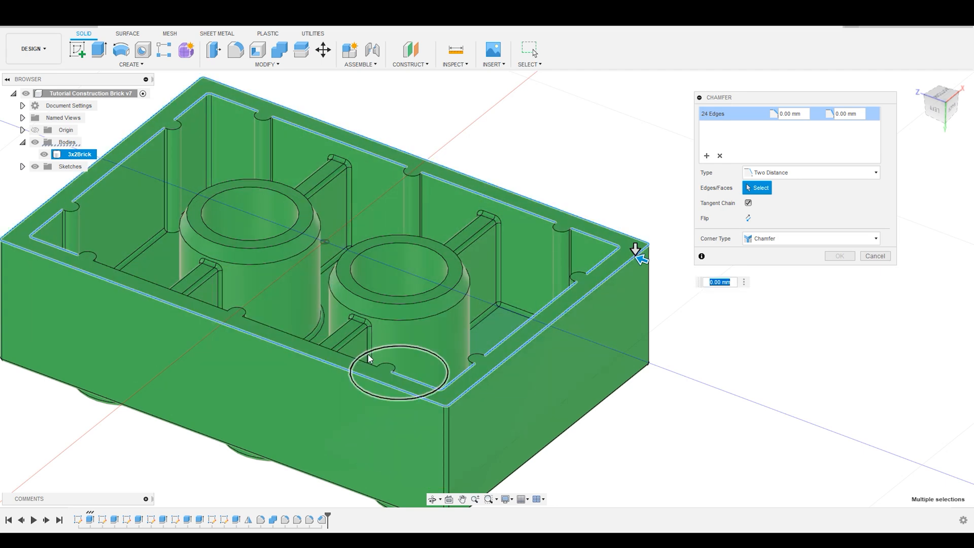
Step: Apply an Equal Distance chamfer of 0.1 mm to the selected rim edges
{"action": "left_click", "coordinate": [812, 173]}
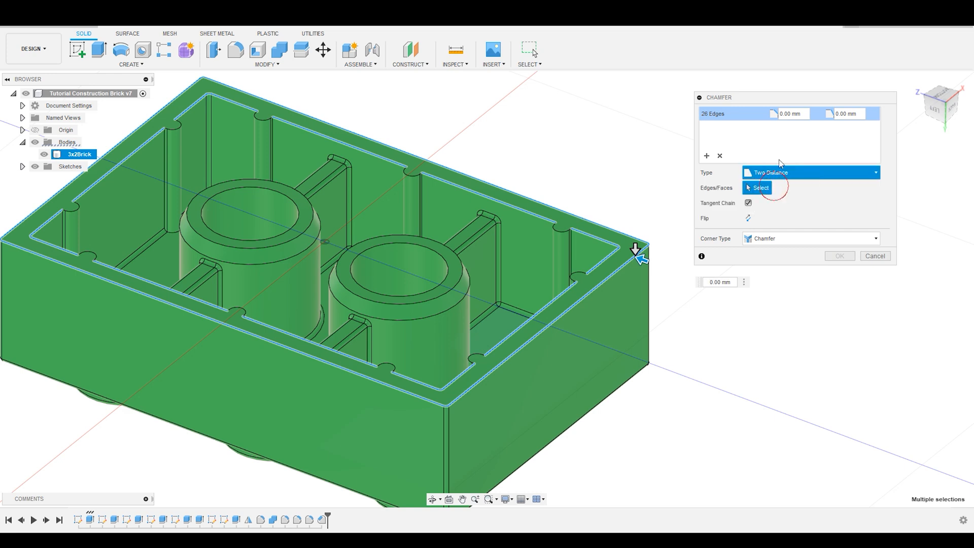
{"action": "left_click", "coordinate": [771, 183]}
{"action": "left_click", "coordinate": [798, 115]}
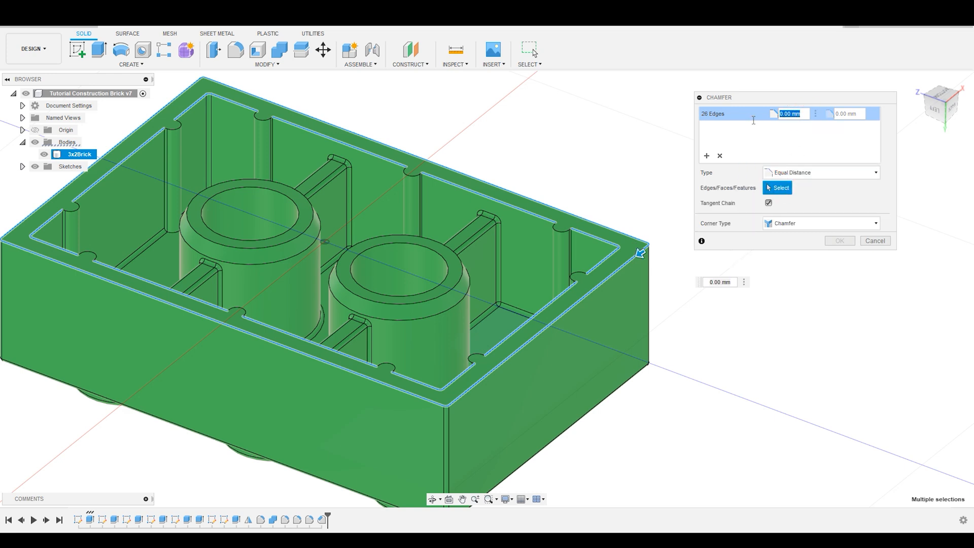
{"action": "key", "text": "Return"}
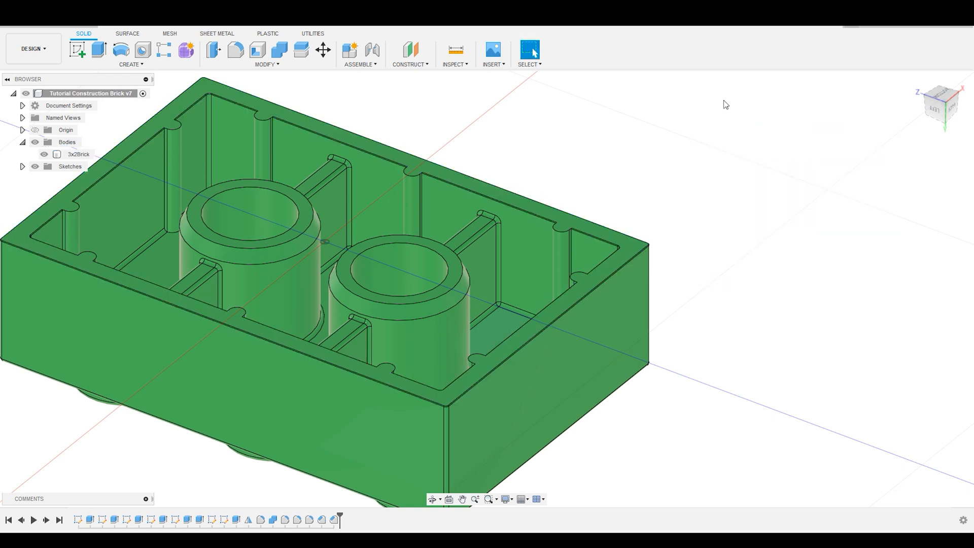
Step: Edit the open rim's chamfer feature and re-enter its equal distance
{"action": "scroll", "coordinate": [625, 235], "scroll_direction": "down", "scroll_amount": 3}
{"action": "scroll", "coordinate": [646, 291], "scroll_direction": "up", "scroll_amount": 10}
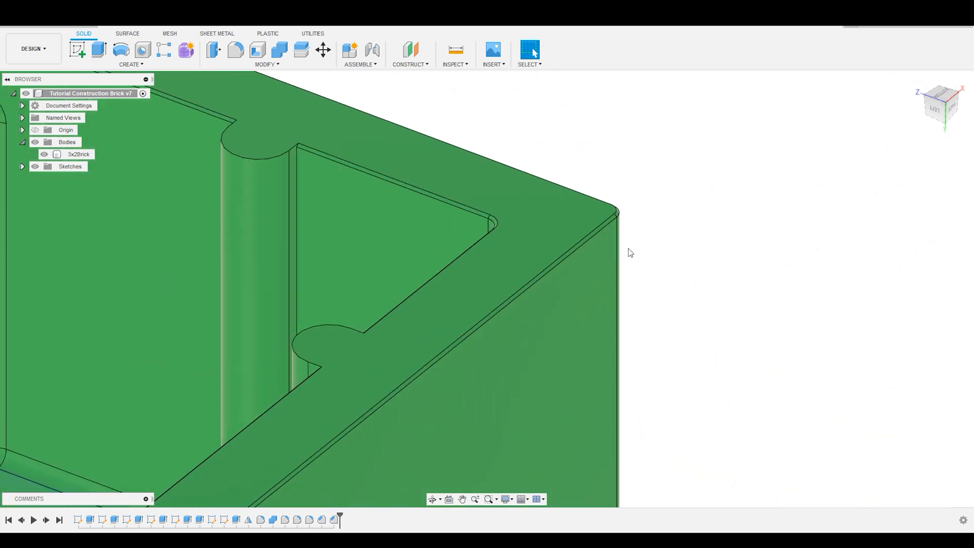
{"action": "scroll", "coordinate": [628, 247], "scroll_direction": "down", "scroll_amount": 3}
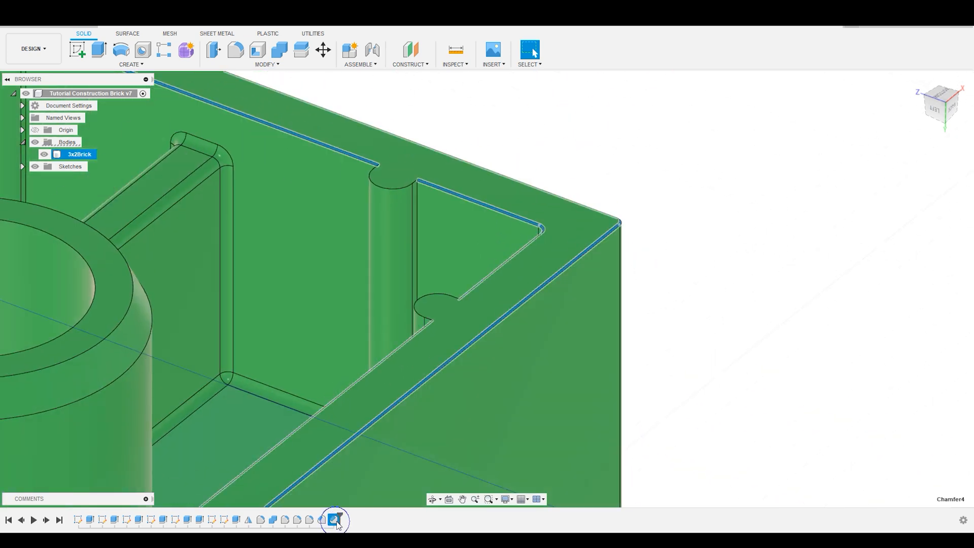
{"action": "right_click", "coordinate": [334, 519]}
{"action": "left_click", "coordinate": [360, 431]}
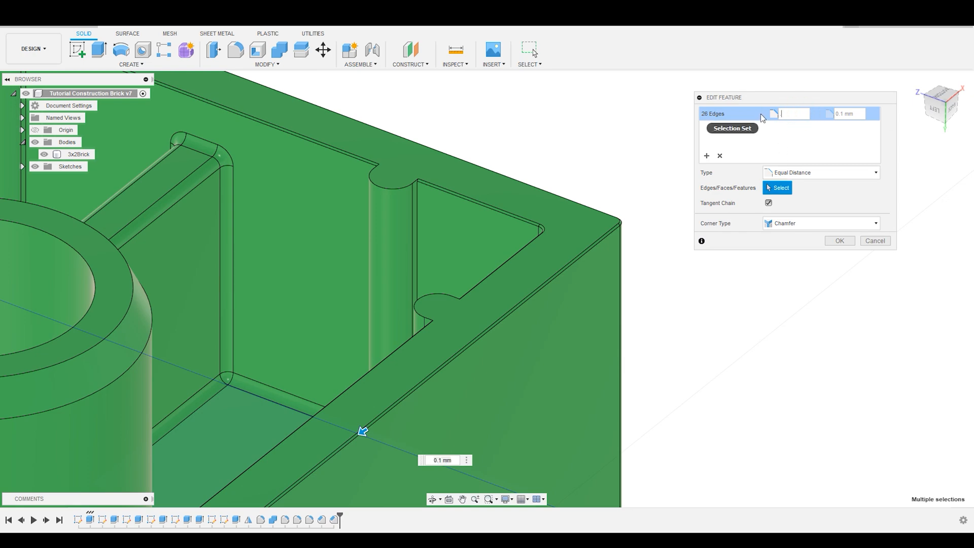
{"action": "key", "text": "Return"}
Step: Examine the brick's outer edges from the studded side and its hollow interior after the chamfer
{"action": "scroll", "coordinate": [688, 244], "scroll_direction": "down", "scroll_amount": 3}
{"action": "scroll", "coordinate": [688, 244], "scroll_direction": "down", "scroll_amount": 3}
{"action": "middle_click_drag", "start_coordinate": [676, 285], "coordinate": [669, 361], "text": "shift"}
{"action": "scroll", "coordinate": [669, 361], "scroll_direction": "up", "scroll_amount": 4}
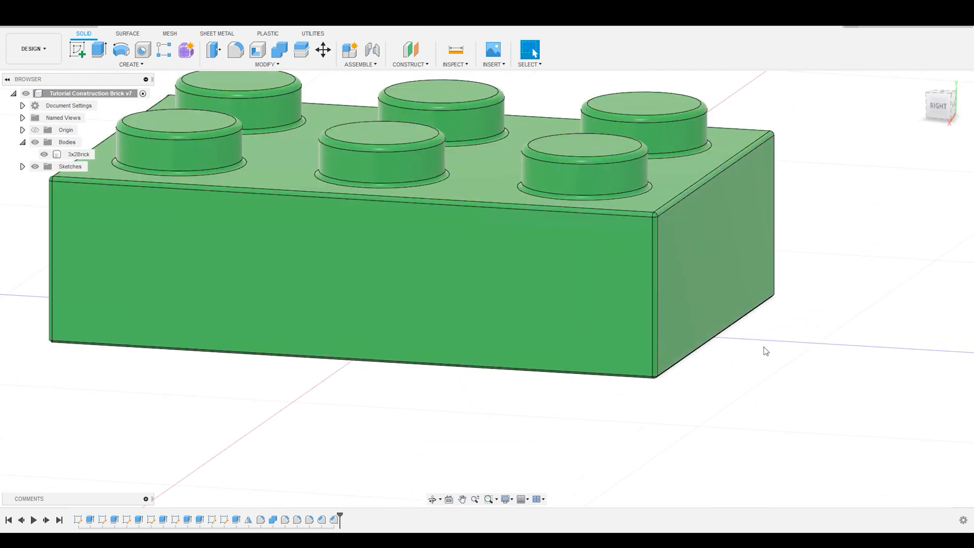
{"action": "left_click", "coordinate": [715, 288]}
{"action": "scroll", "coordinate": [743, 337], "scroll_direction": "down", "scroll_amount": 3}
{"action": "scroll", "coordinate": [523, 301], "scroll_direction": "up", "scroll_amount": 3}
{"action": "middle_click_drag", "start_coordinate": [523, 301], "coordinate": [563, 156], "text": "shift"}
{"action": "left_click", "coordinate": [563, 156]}
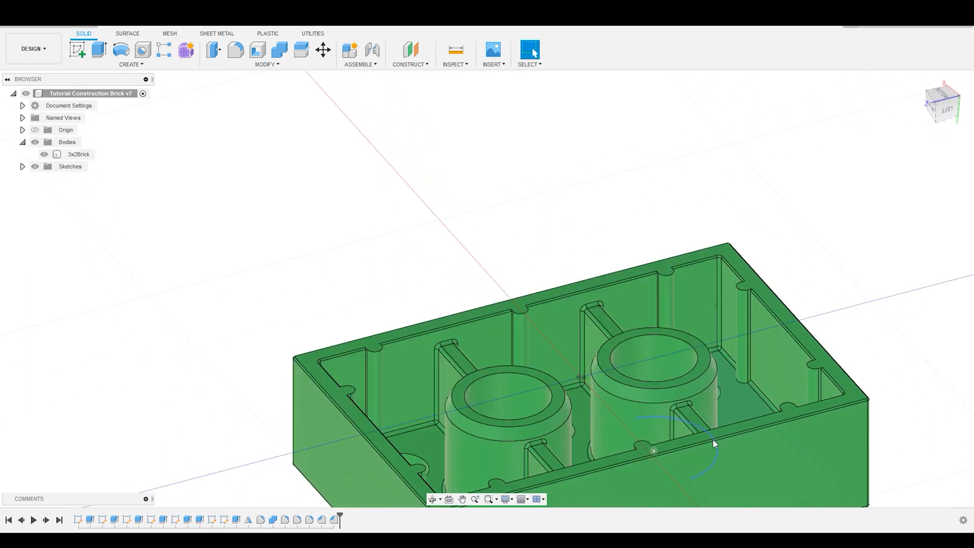
Step: Fillet the inner rim edge and both chamfer edges of each tube with a constant 0.25 mm radius
{"action": "scroll", "coordinate": [720, 390], "scroll_direction": "up", "scroll_amount": 3}
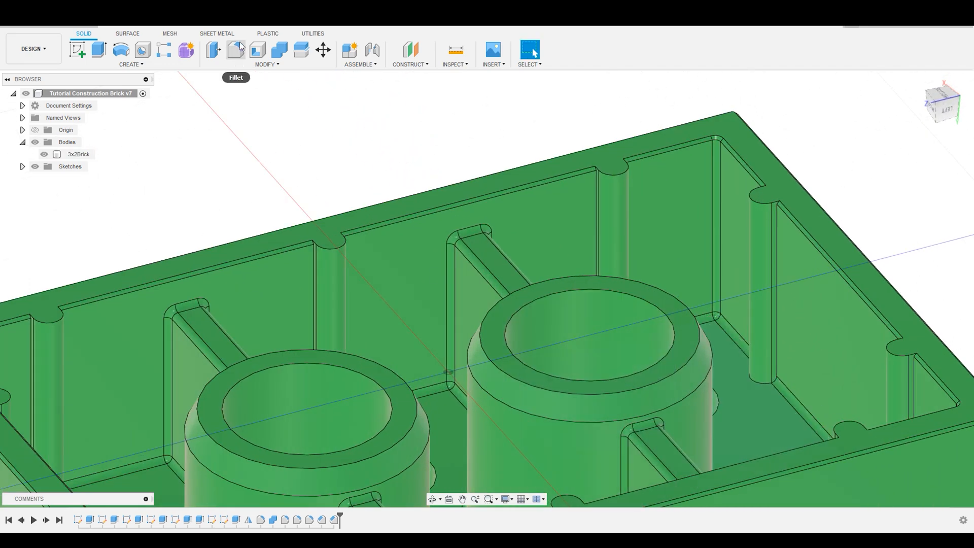
{"action": "left_click", "coordinate": [235, 49]}
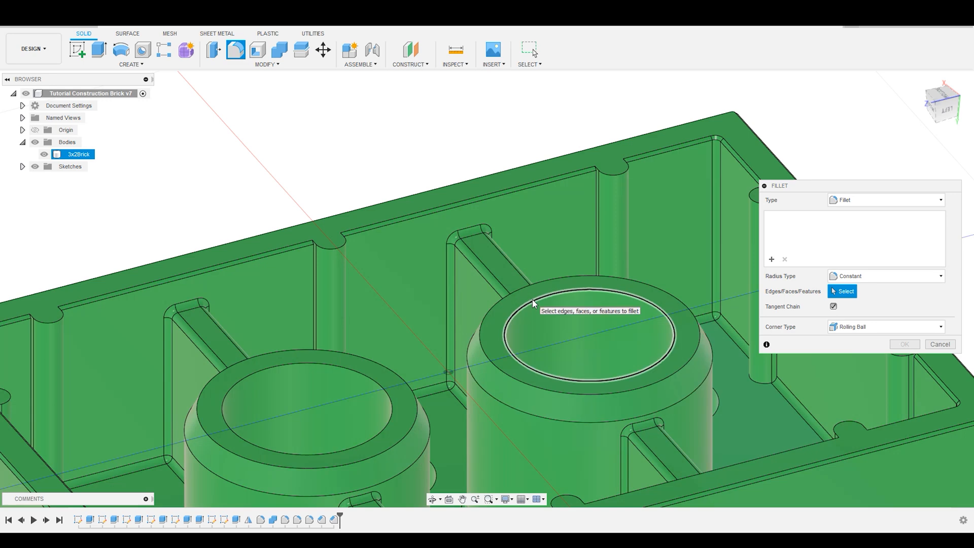
{"action": "left_click", "coordinate": [531, 299]}
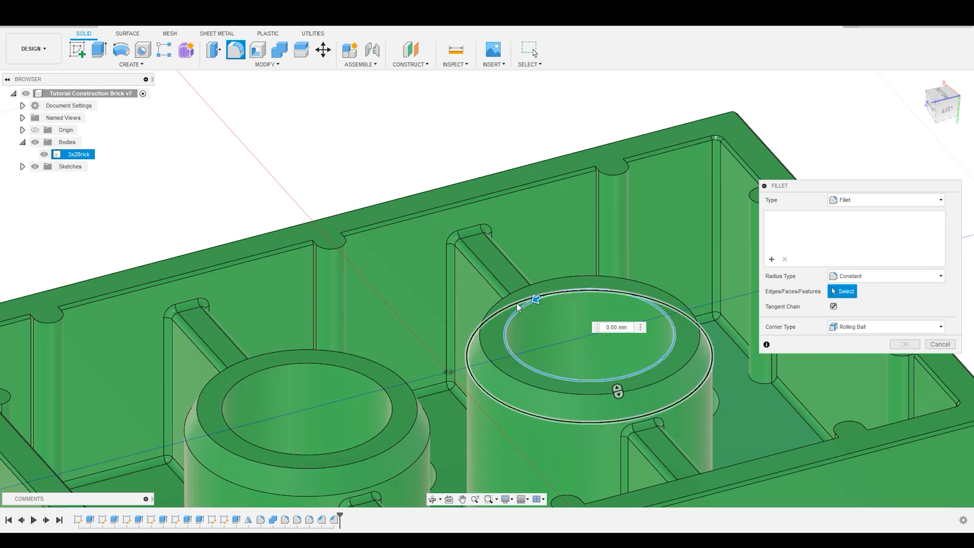
{"action": "left_click", "coordinate": [479, 320]}
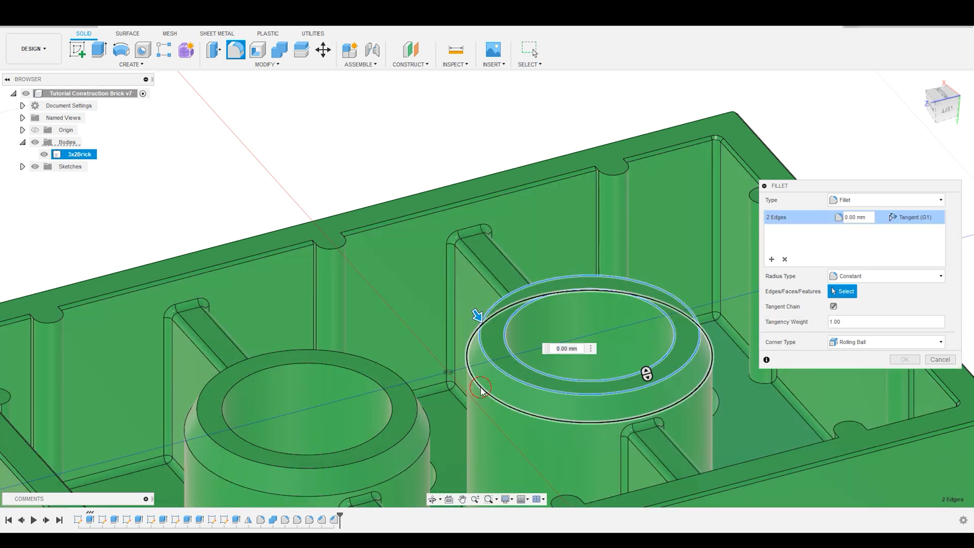
{"action": "left_click", "coordinate": [388, 416]}
{"action": "left_click", "coordinate": [410, 424]}
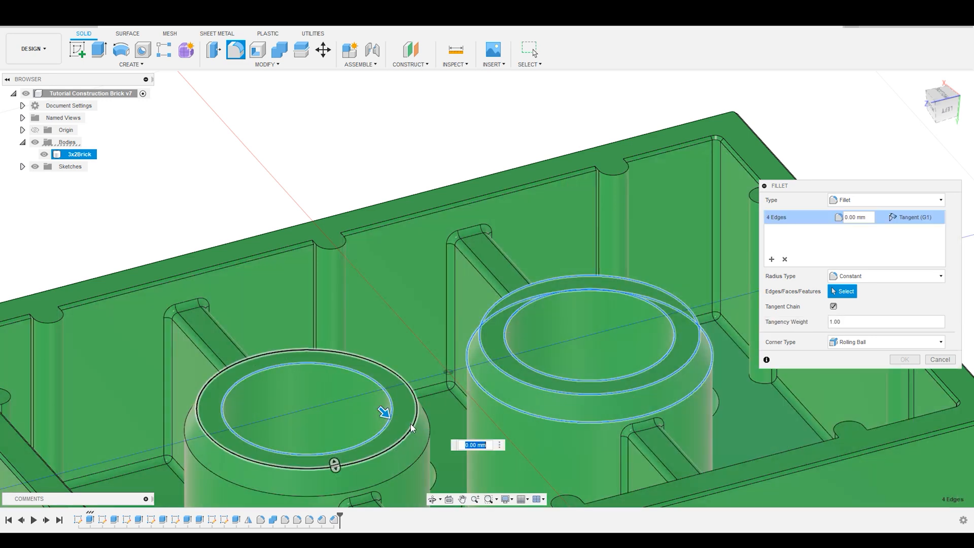
{"action": "left_click", "coordinate": [412, 424]}
{"action": "left_click", "coordinate": [422, 456]}
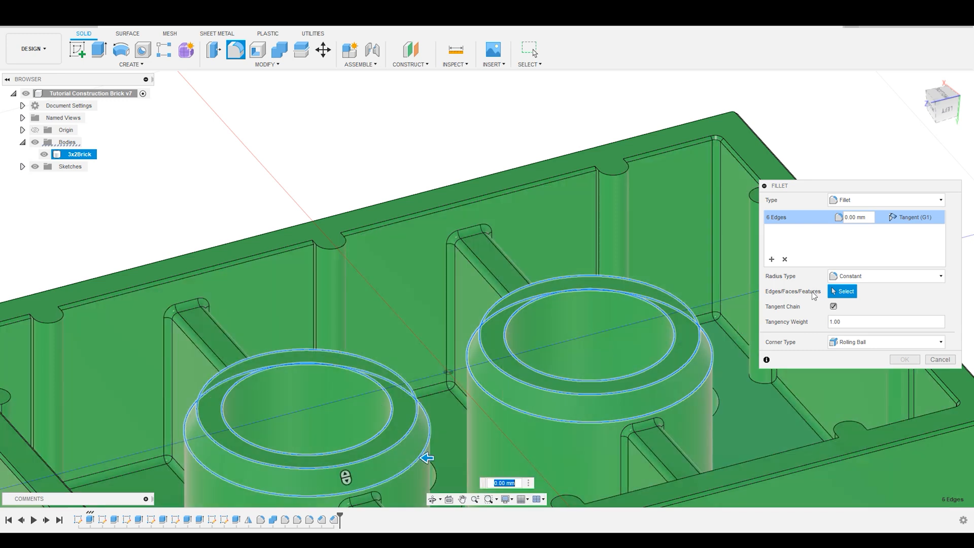
{"action": "left_click", "coordinate": [859, 214]}
{"action": "type", "text": ".25"}
{"action": "key", "text": "Return"}
{"action": "left_click", "coordinate": [611, 337]}
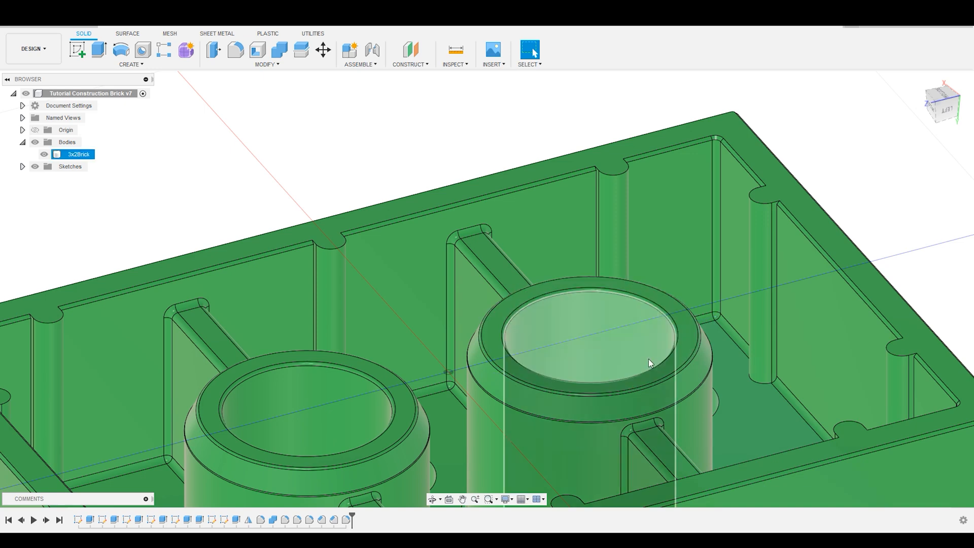
Step: Edit the tube fillet and add the top edges of the ribs along the far long wall and the adjoining end wall at 0.25 mm
{"action": "scroll", "coordinate": [546, 241], "scroll_direction": "down", "scroll_amount": 3}
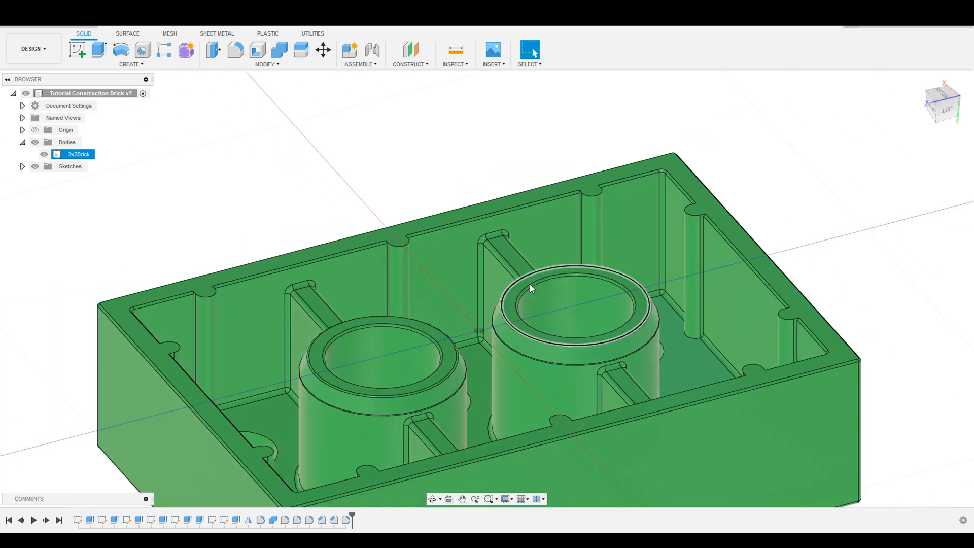
{"action": "right_click", "coordinate": [353, 520]}
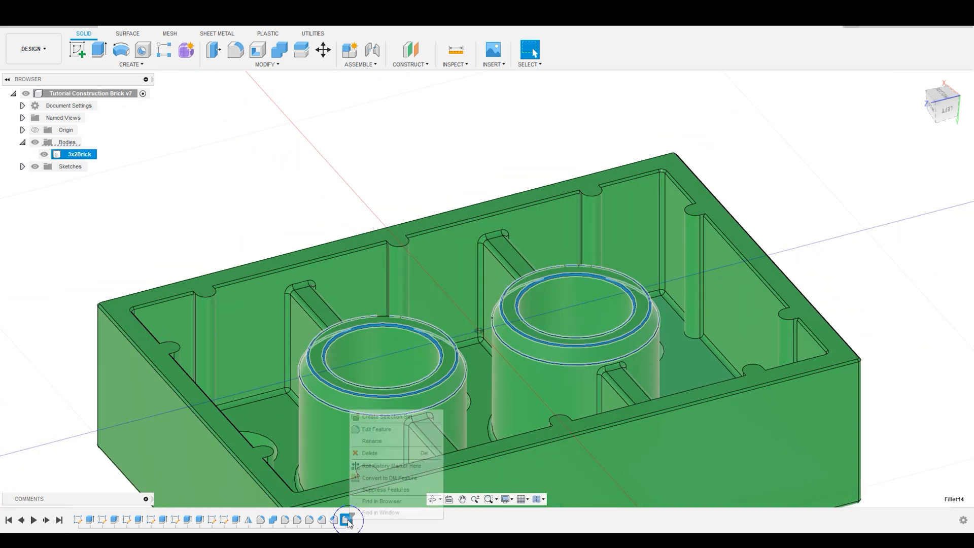
{"action": "left_click", "coordinate": [376, 428]}
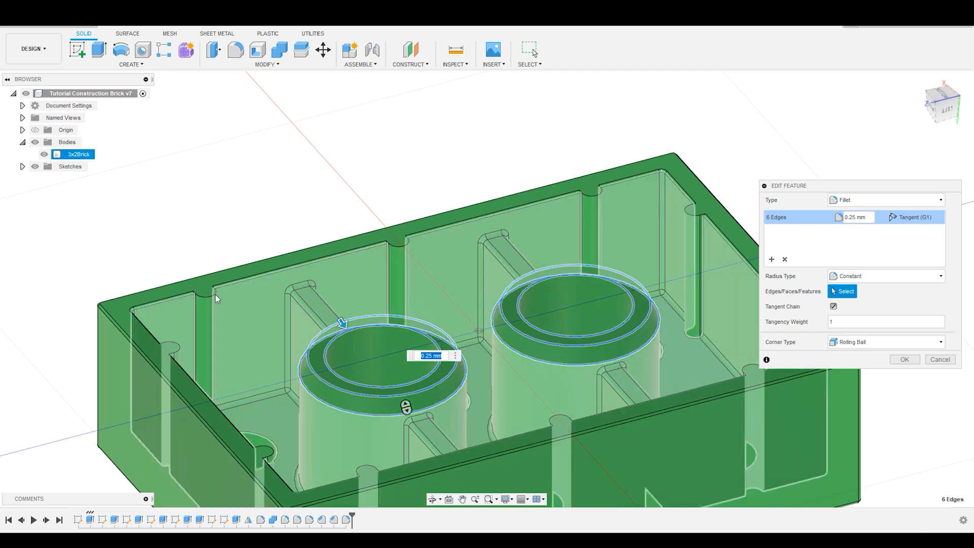
{"action": "left_click", "coordinate": [211, 294]}
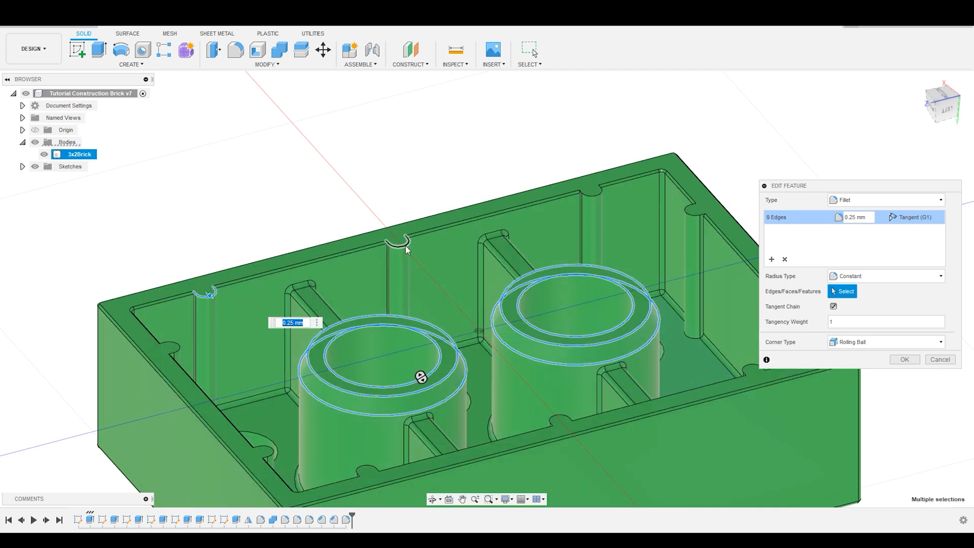
{"action": "left_click", "coordinate": [405, 245]}
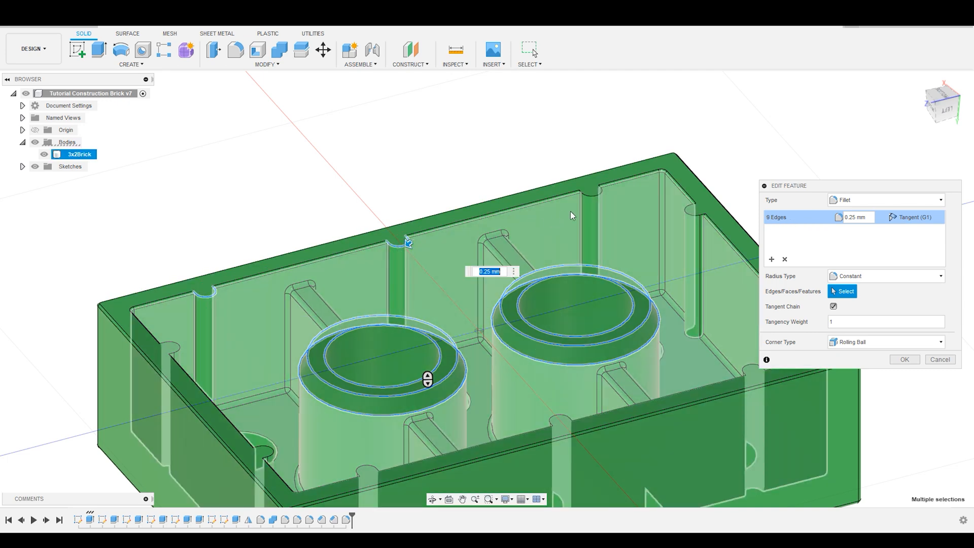
{"action": "left_click", "coordinate": [599, 194]}
{"action": "left_click", "coordinate": [689, 212]}
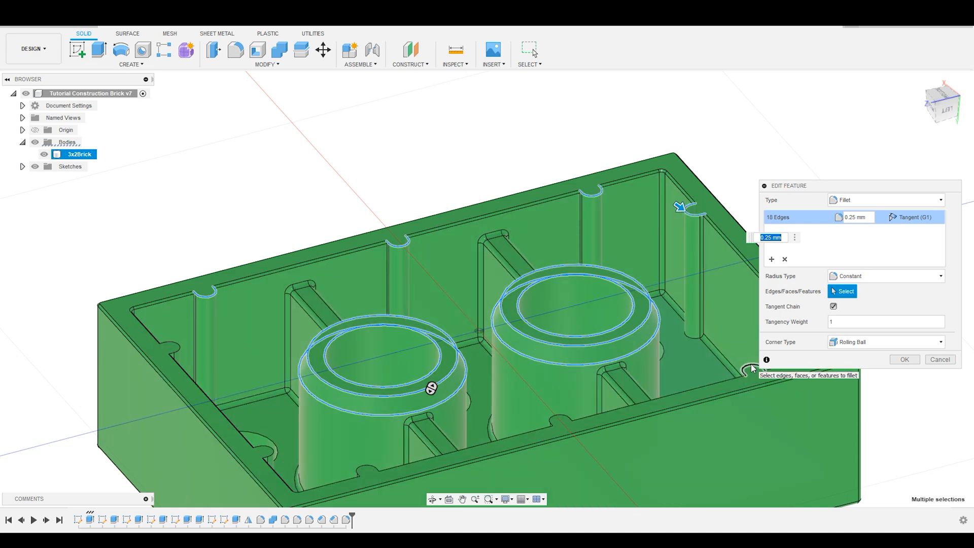
Step: Add the top edges of the remaining ribs on the near long wall and both end walls to the 0.25 mm fillet and apply it
{"action": "left_click", "coordinate": [751, 364]}
{"action": "left_click", "coordinate": [561, 415]}
{"action": "left_click", "coordinate": [364, 471]}
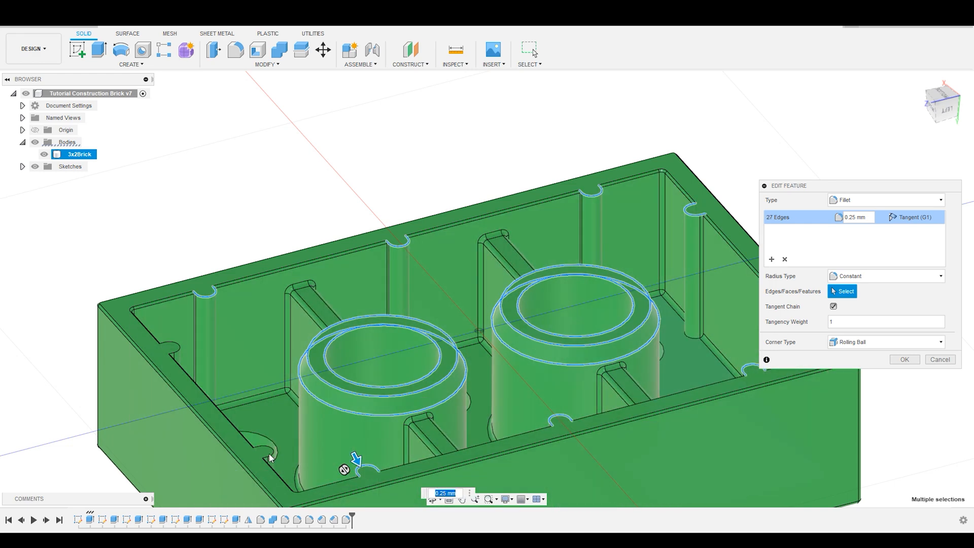
{"action": "scroll", "coordinate": [175, 317], "scroll_direction": "down", "scroll_amount": 3}
{"action": "left_click", "coordinate": [175, 325]}
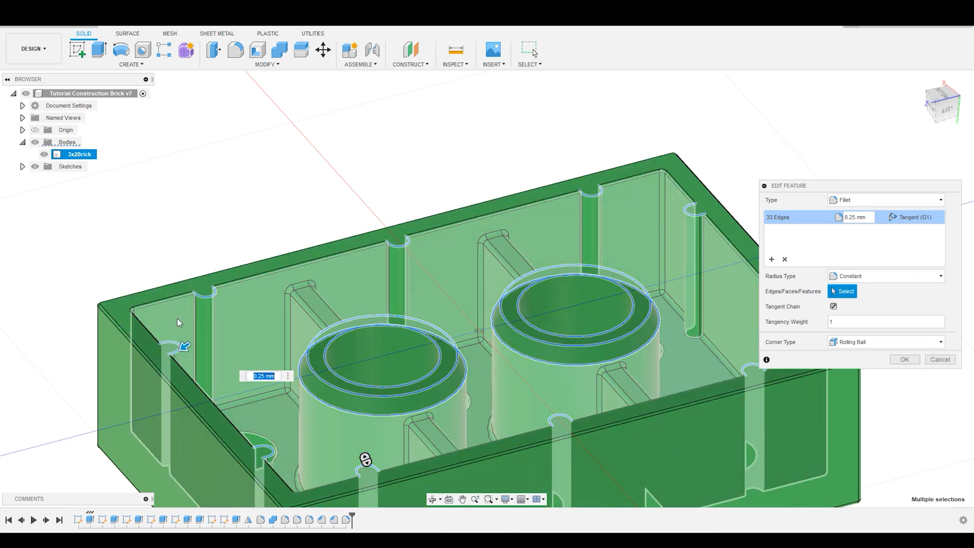
{"action": "scroll", "coordinate": [573, 324], "scroll_direction": "up", "scroll_amount": 5}
{"action": "left_click", "coordinate": [558, 327]}
{"action": "scroll", "coordinate": [558, 330], "scroll_direction": "down", "scroll_amount": 4}
{"action": "scroll", "coordinate": [577, 314], "scroll_direction": "up", "scroll_amount": 7}
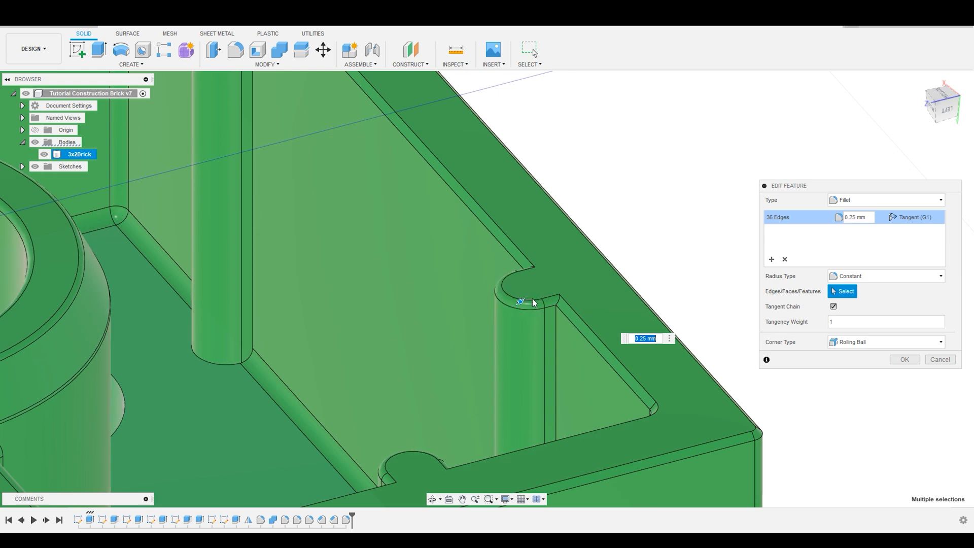
{"action": "scroll", "coordinate": [485, 304], "scroll_direction": "down", "scroll_amount": 6}
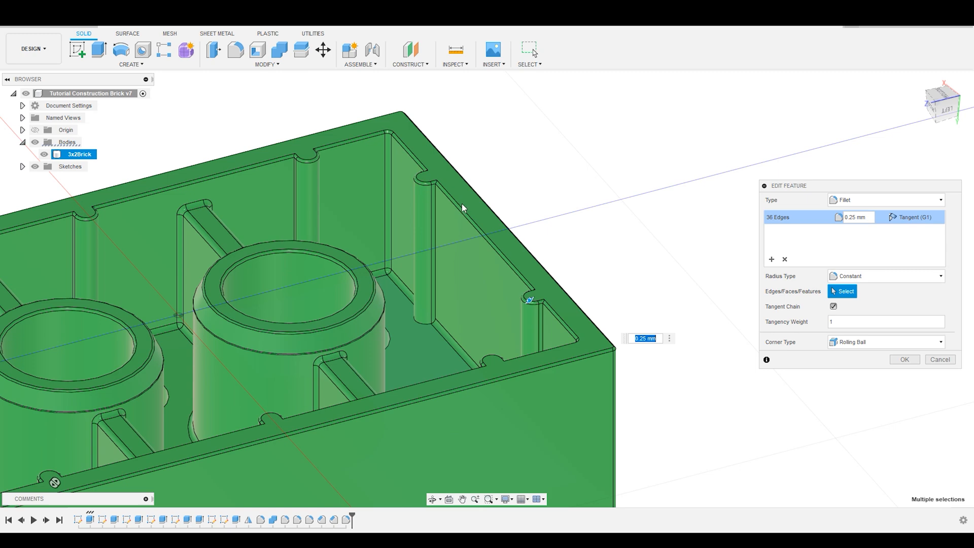
{"action": "left_click", "coordinate": [905, 359]}
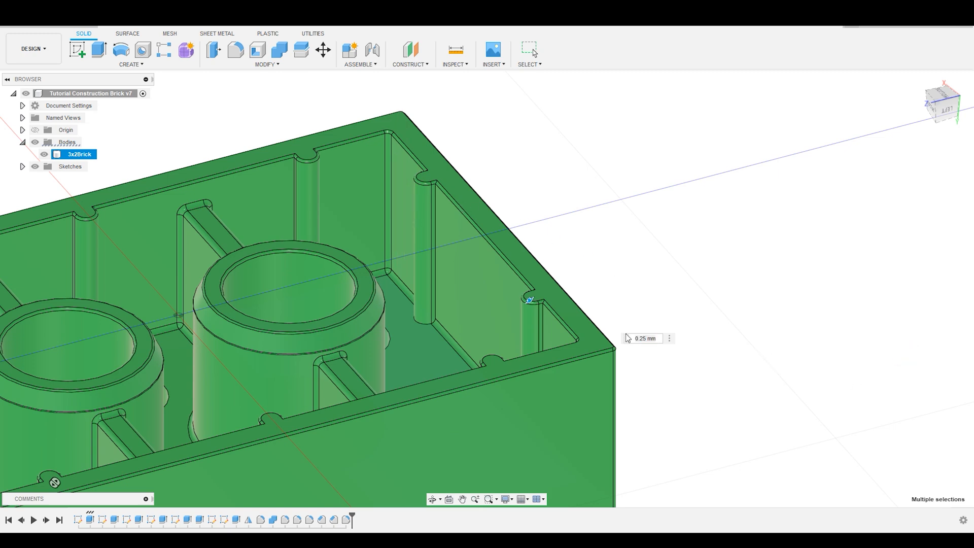
Step: Examine the rounded rib ends up close, the brick's hollow interior and its studded side after the fillet
{"action": "scroll", "coordinate": [522, 317], "scroll_direction": "up", "scroll_amount": 5}
{"action": "scroll", "coordinate": [523, 299], "scroll_direction": "down", "scroll_amount": 2}
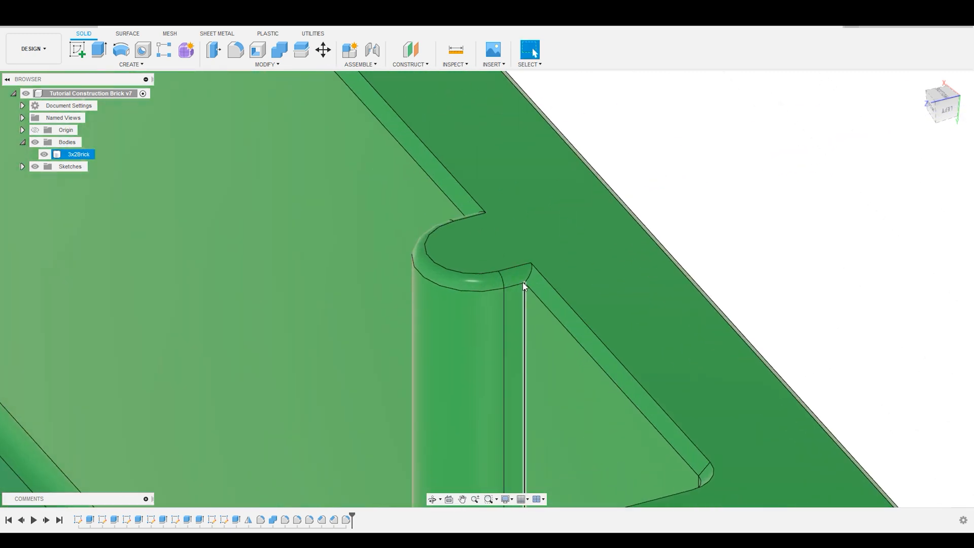
{"action": "scroll", "coordinate": [513, 275], "scroll_direction": "down", "scroll_amount": 6}
{"action": "scroll", "coordinate": [616, 331], "scroll_direction": "down", "scroll_amount": 4}
{"action": "middle_click_drag", "start_coordinate": [563, 345], "coordinate": [719, 206], "text": "shift"}
{"action": "scroll", "coordinate": [544, 378], "scroll_direction": "down", "scroll_amount": 3}
{"action": "scroll", "coordinate": [598, 284], "scroll_direction": "down", "scroll_amount": 2}
{"action": "scroll", "coordinate": [629, 304], "scroll_direction": "up", "scroll_amount": 1}
{"action": "left_click", "coordinate": [768, 401]}
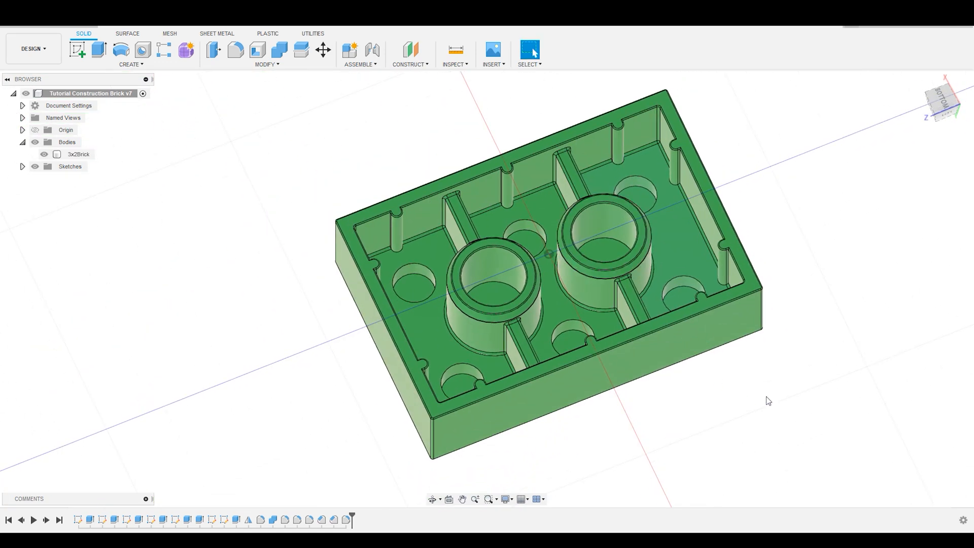
{"action": "middle_click_drag", "start_coordinate": [753, 406], "coordinate": [807, 302], "text": "shift"}
{"action": "scroll", "coordinate": [242, 254], "scroll_direction": "down", "scroll_amount": 3}
{"action": "scroll", "coordinate": [416, 253], "scroll_direction": "up", "scroll_amount": 5}
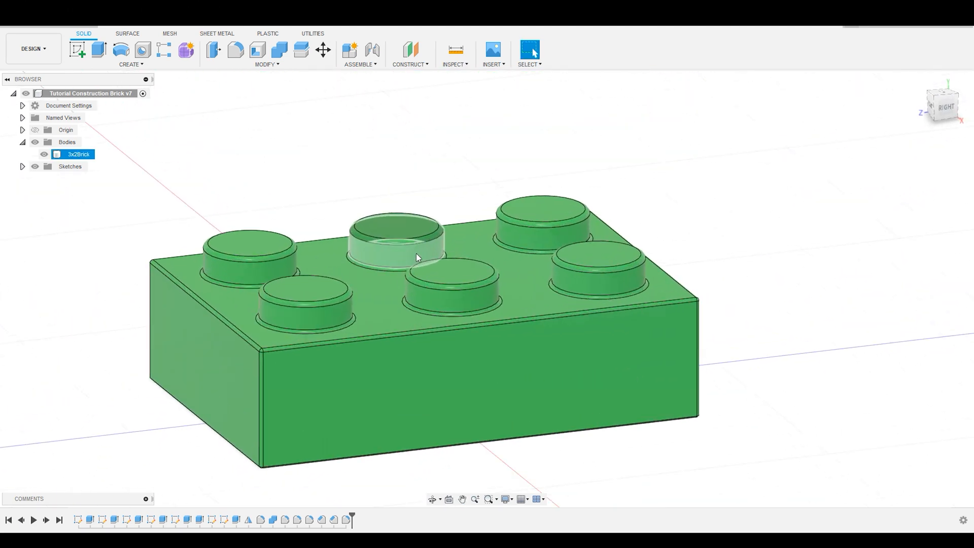
{"action": "scroll", "coordinate": [709, 187], "scroll_direction": "down", "scroll_amount": 3}
{"action": "scroll", "coordinate": [445, 170], "scroll_direction": "up", "scroll_amount": 2}
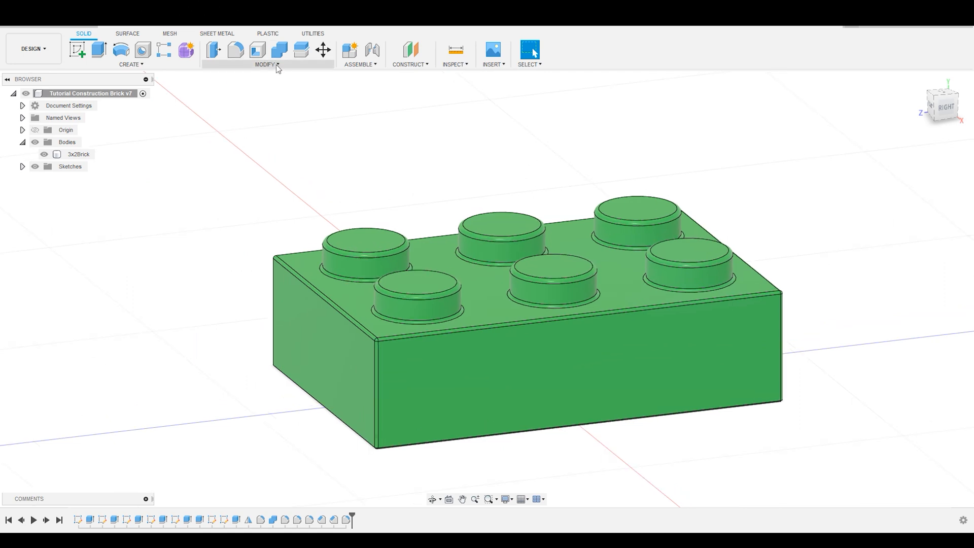
{"action": "left_click", "coordinate": [690, 399]}
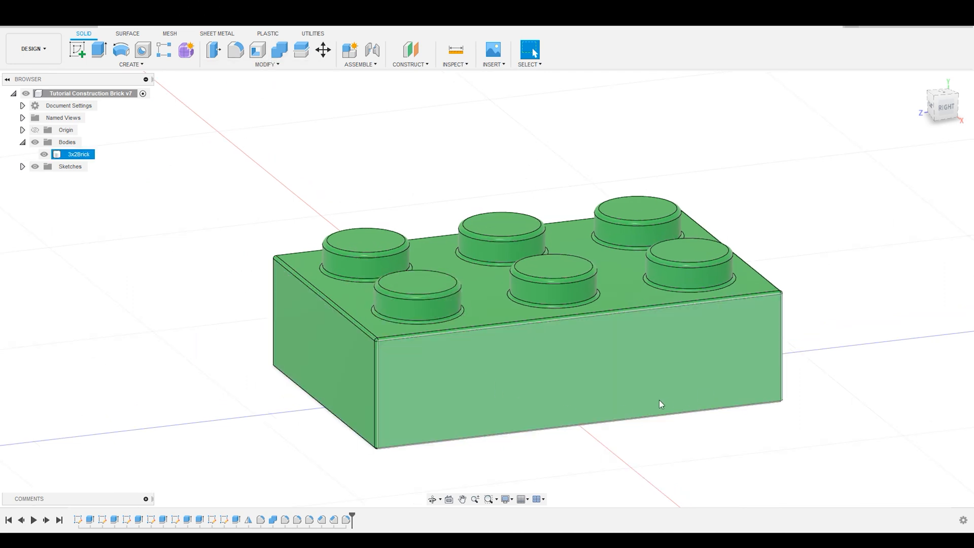
{"action": "left_click", "coordinate": [598, 436]}
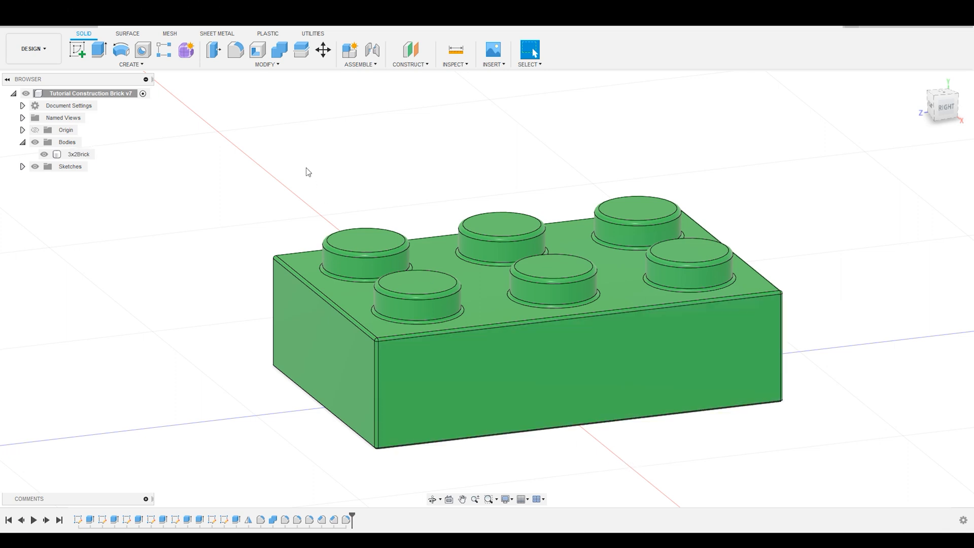
Step: Set up a rectangular pattern of the 3x2Brick body with its vertical corner edge as the direction
{"action": "left_click", "coordinate": [281, 65]}
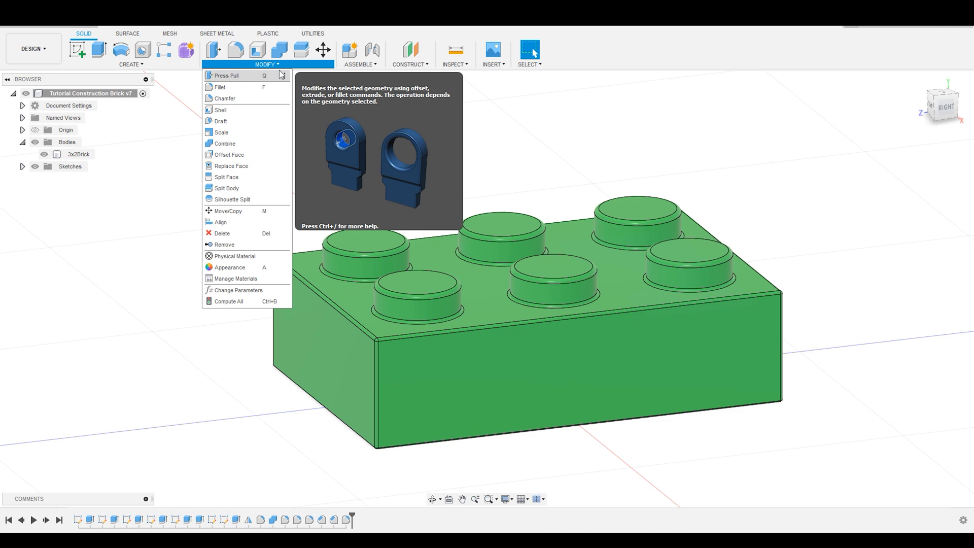
{"action": "left_click", "coordinate": [146, 65]}
{"action": "left_click", "coordinate": [132, 63]}
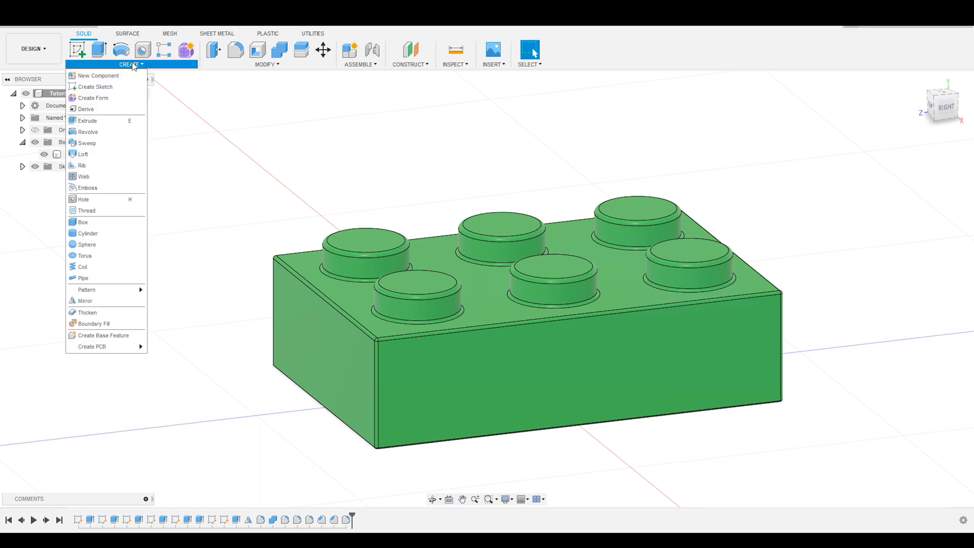
{"action": "mouse_move", "coordinate": [93, 290]}
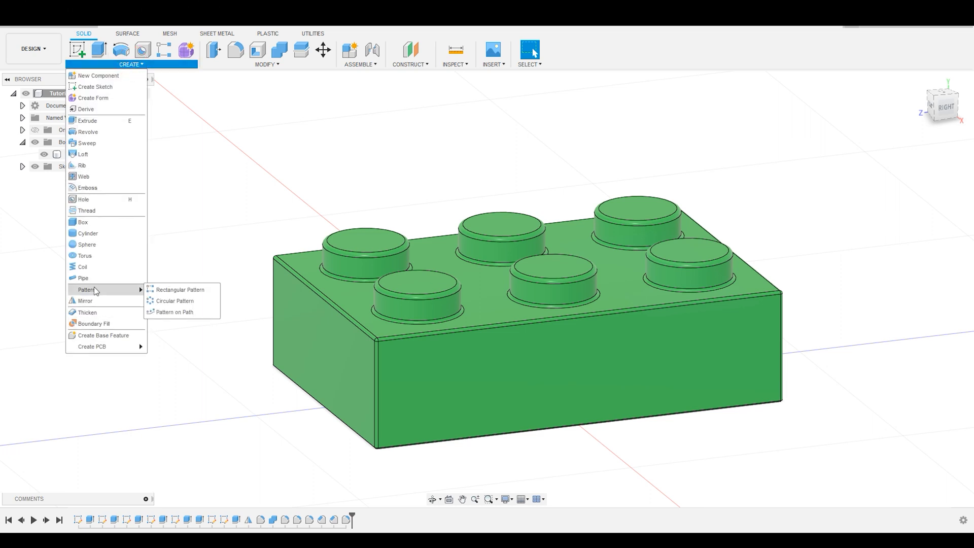
{"action": "left_click", "coordinate": [169, 291]}
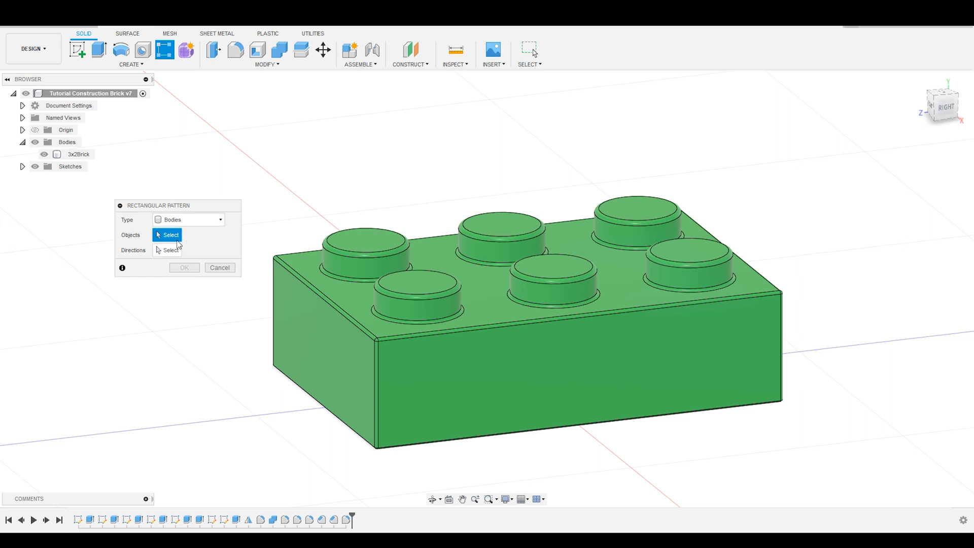
{"action": "left_click", "coordinate": [437, 318]}
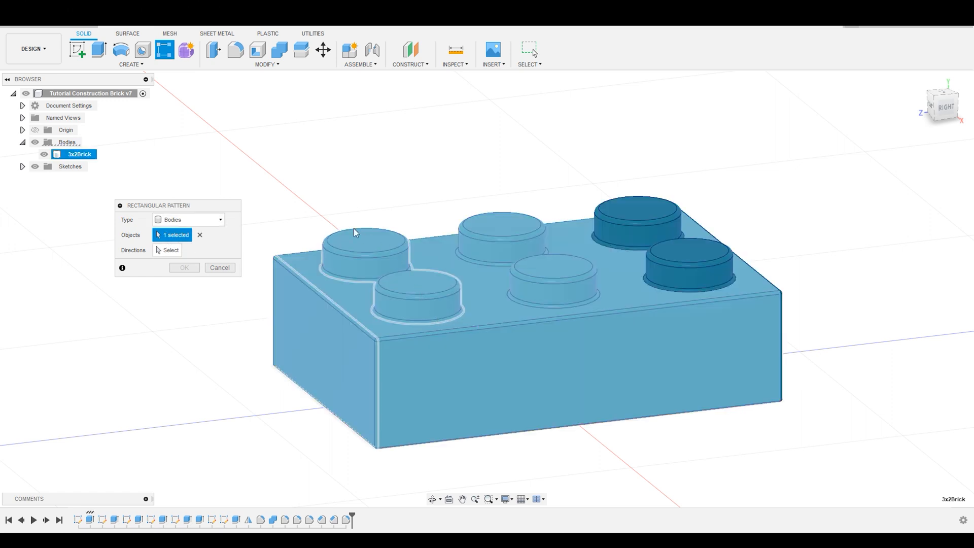
{"action": "left_click", "coordinate": [170, 250]}
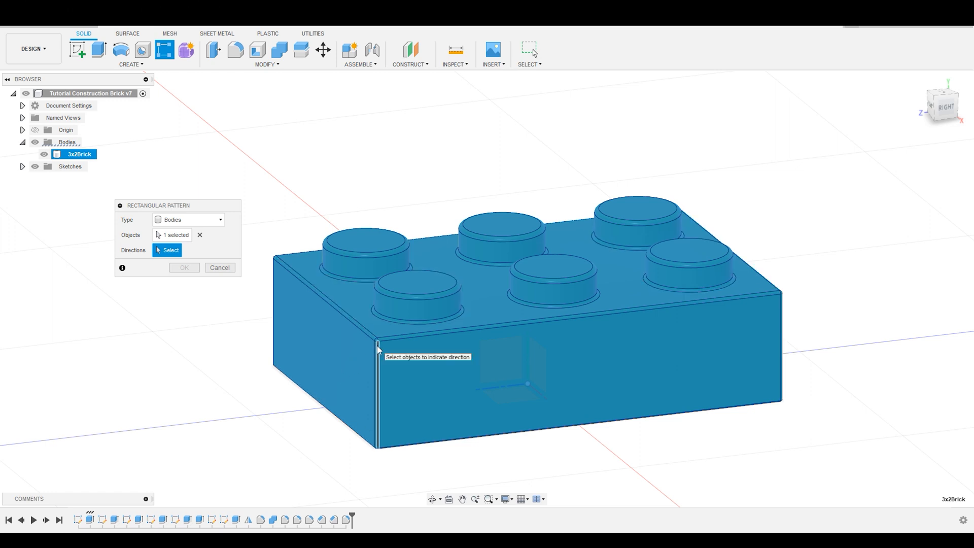
{"action": "left_click", "coordinate": [378, 350]}
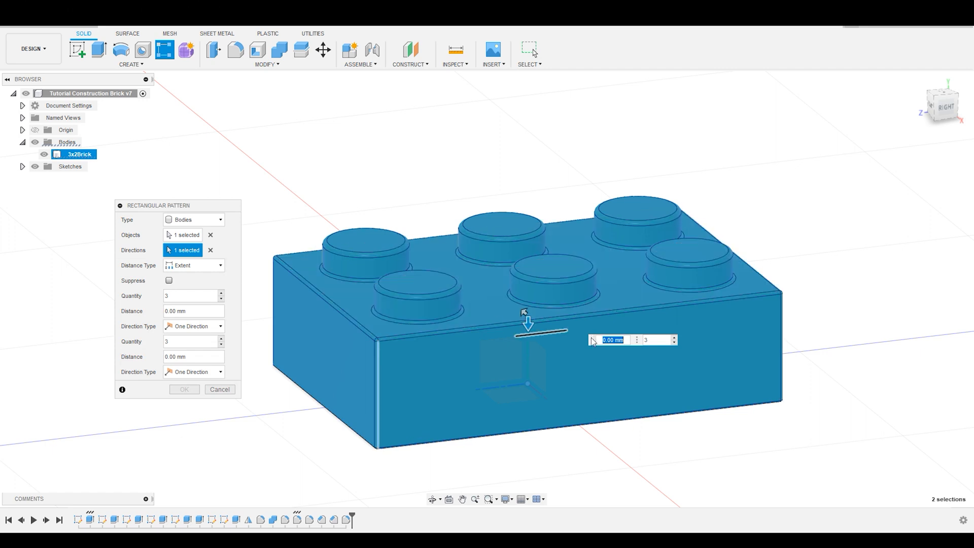
Step: Create the brick pattern with quantity 2 over an extent of -20 mm and quantity 1 in the second direction
{"action": "left_click", "coordinate": [623, 340]}
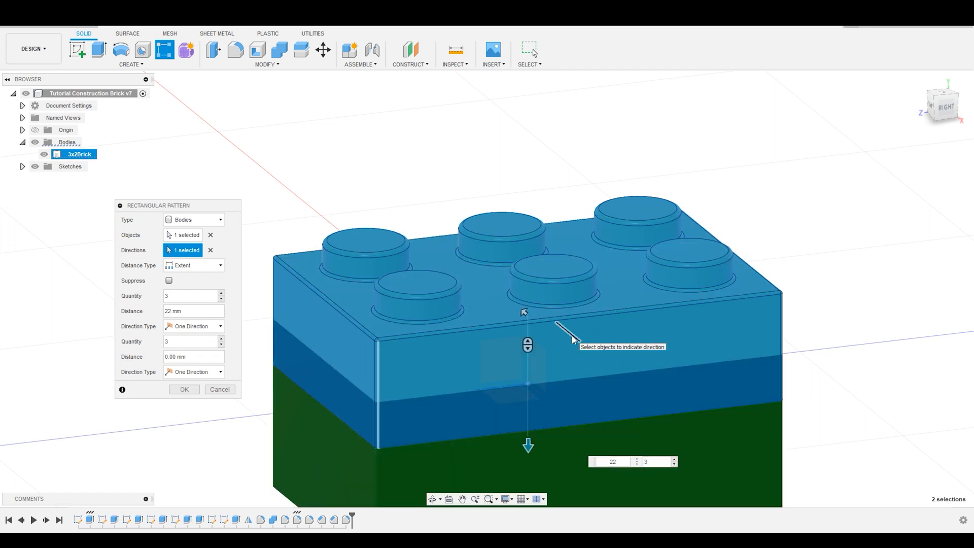
{"action": "left_click_drag", "start_coordinate": [528, 446], "coordinate": [522, 98]}
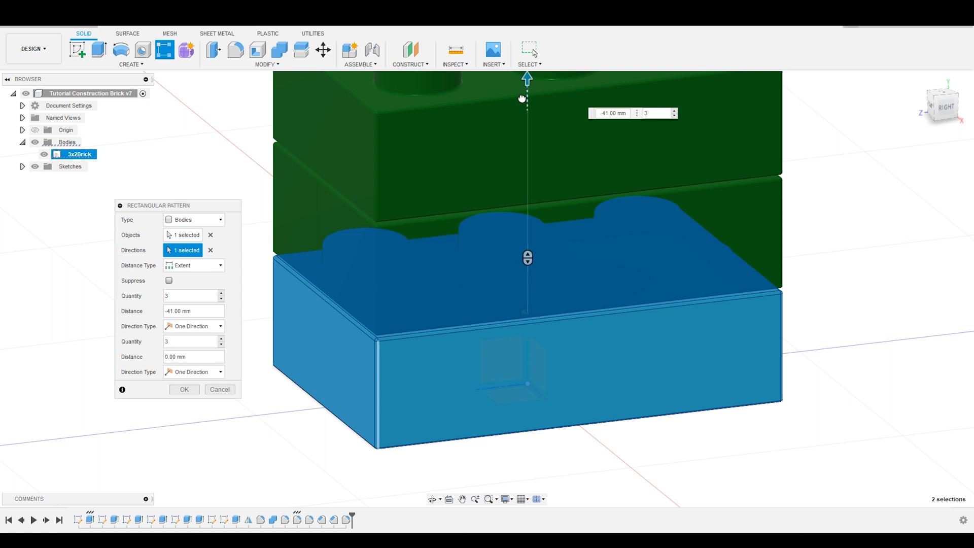
{"action": "scroll", "coordinate": [498, 292], "scroll_direction": "down", "scroll_amount": 3}
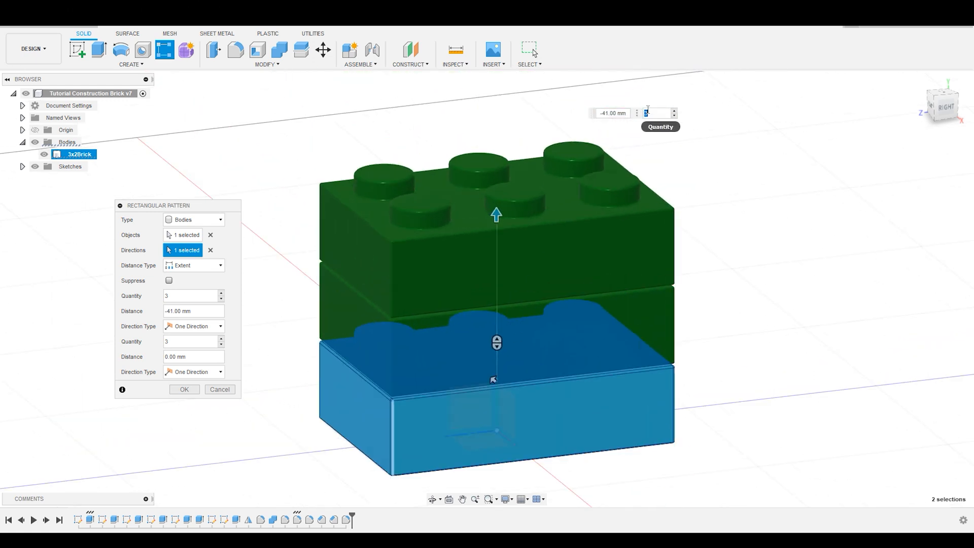
{"action": "type", "text": "2"}
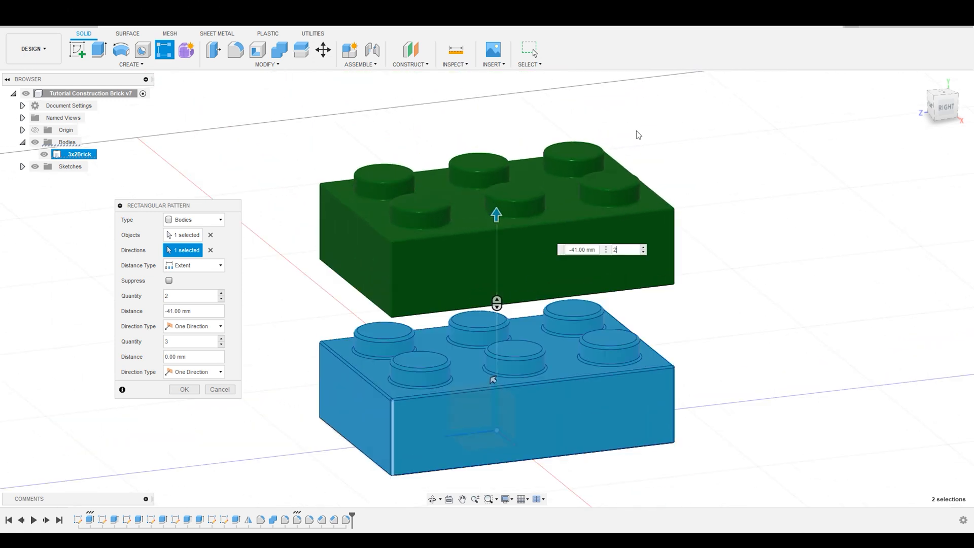
{"action": "left_click_drag", "start_coordinate": [487, 219], "coordinate": [487, 294]}
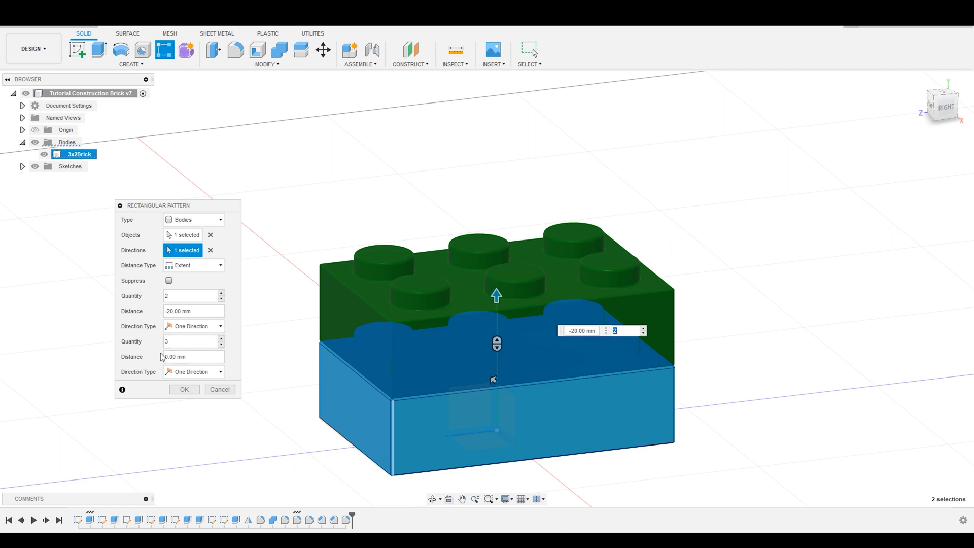
{"action": "left_click", "coordinate": [221, 345]}
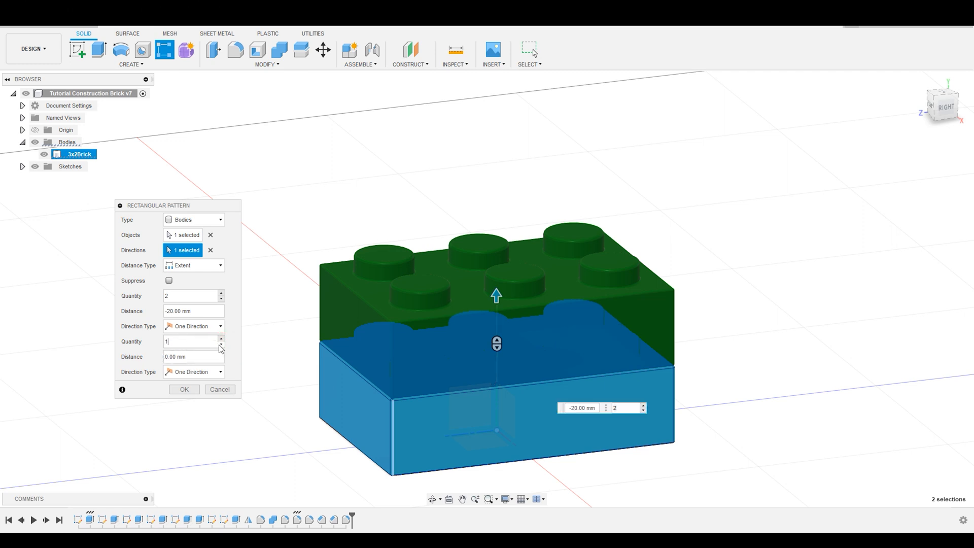
{"action": "left_click", "coordinate": [184, 390]}
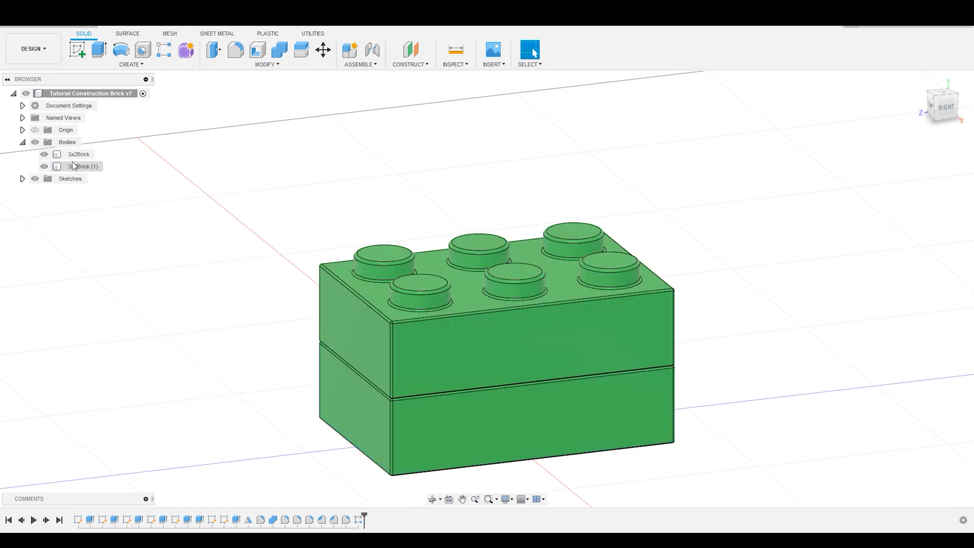
Step: Open the appearance settings for the upper brick body and add the ABS (White) plastic to the design's appearances
{"action": "left_click", "coordinate": [468, 317]}
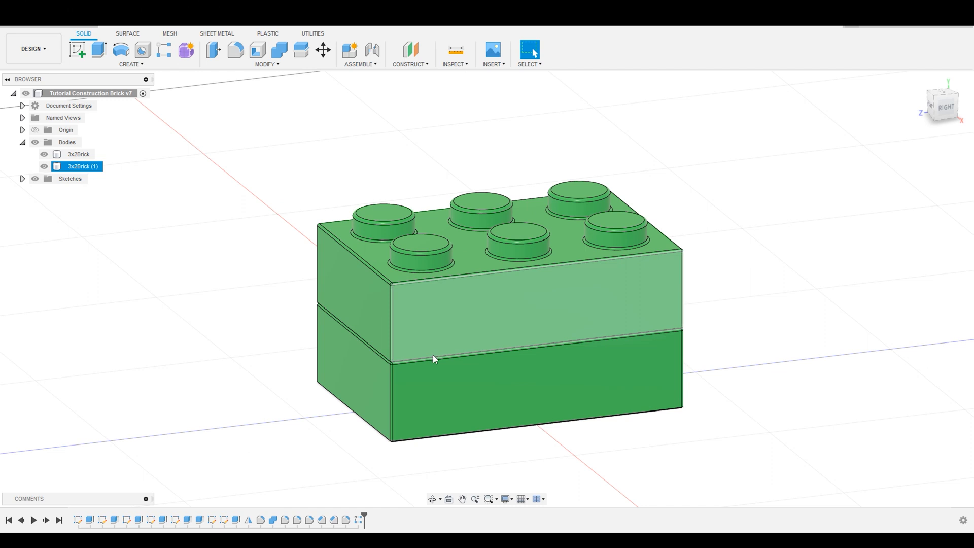
{"action": "left_click", "coordinate": [86, 168]}
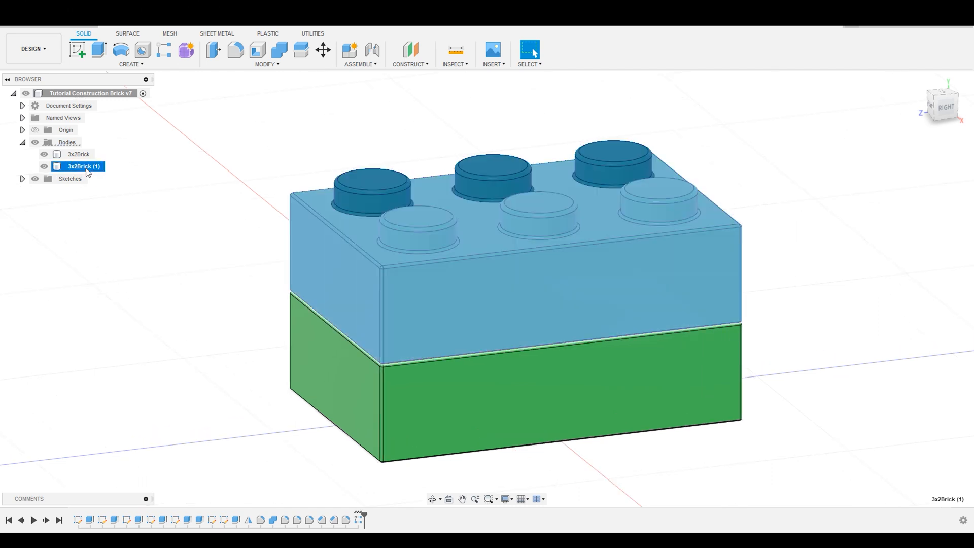
{"action": "right_click", "coordinate": [88, 171]}
{"action": "left_click", "coordinate": [121, 238]}
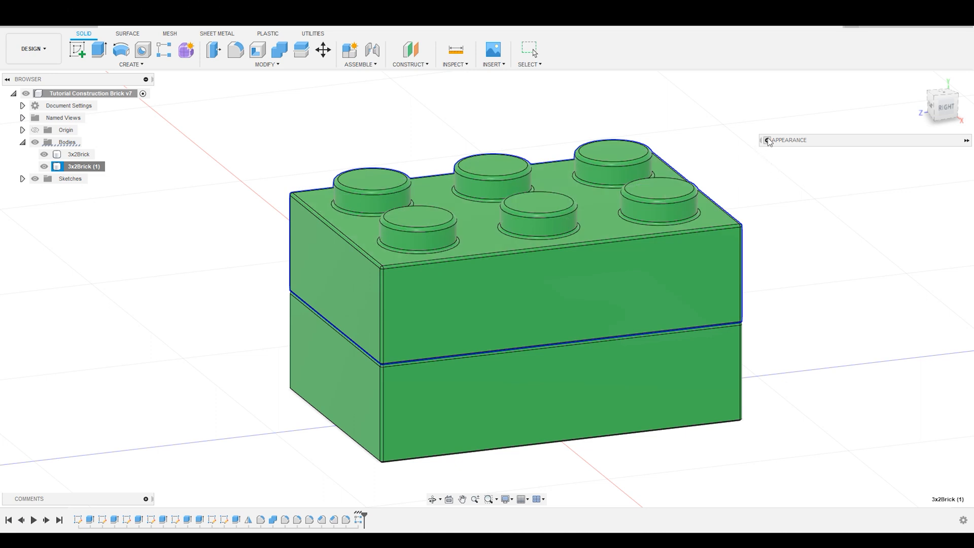
{"action": "left_click_drag", "start_coordinate": [795, 402], "coordinate": [841, 230]}
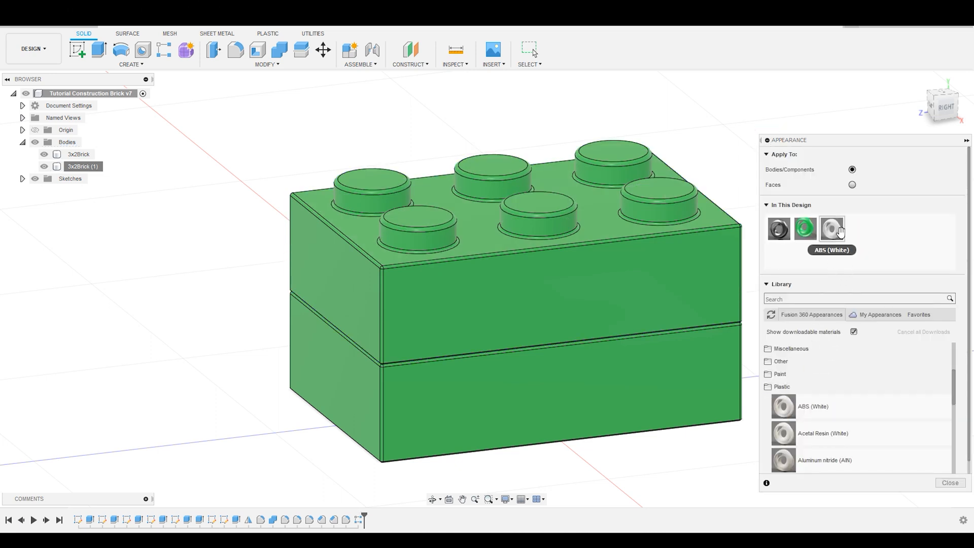
Step: Recolor the ABS (White) appearance to RGB 240, 178, 8 and apply it to the upper brick
{"action": "double_click", "coordinate": [834, 230]}
{"action": "left_click", "coordinate": [741, 184]}
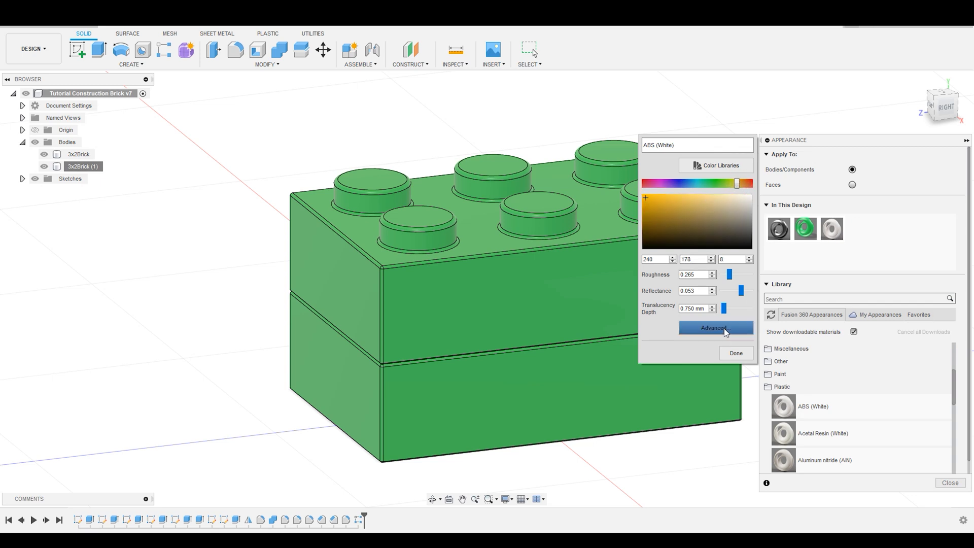
{"action": "left_click", "coordinate": [736, 353]}
{"action": "left_click", "coordinate": [854, 242]}
{"action": "left_click_drag", "start_coordinate": [831, 229], "coordinate": [664, 253]}
{"action": "left_click", "coordinate": [724, 122]}
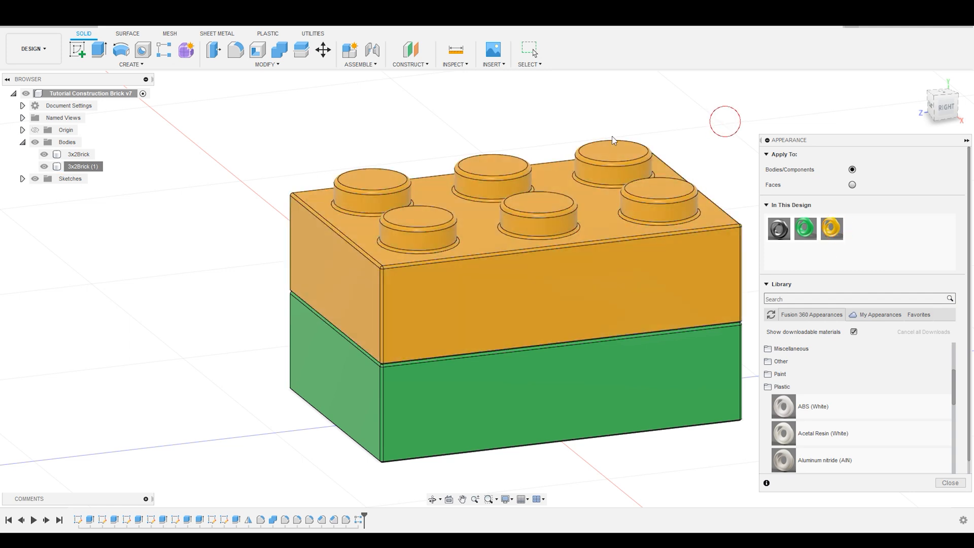
{"action": "scroll", "coordinate": [178, 170], "scroll_direction": "down", "scroll_amount": 3}
{"action": "scroll", "coordinate": [333, 290], "scroll_direction": "up", "scroll_amount": 2}
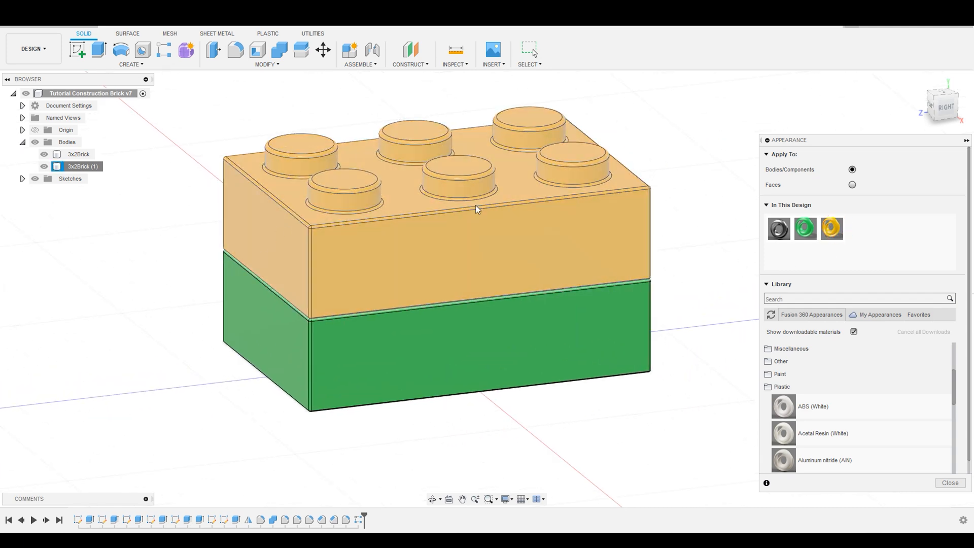
Step: Collapse the appearance settings and look over the two-coloured brick stack from above and from its long side
{"action": "left_click", "coordinate": [767, 140]}
{"action": "scroll", "coordinate": [674, 207], "scroll_direction": "down", "scroll_amount": 3}
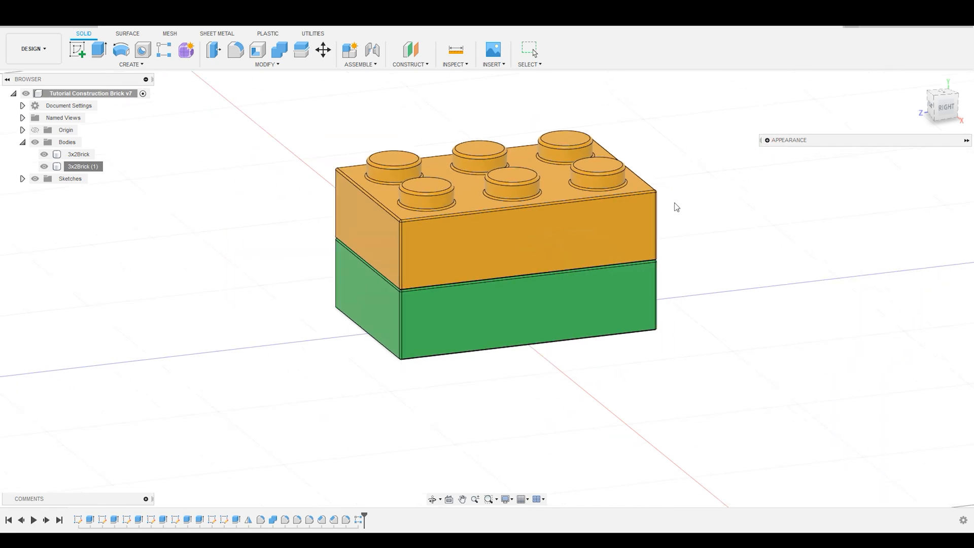
{"action": "scroll", "coordinate": [418, 187], "scroll_direction": "up", "scroll_amount": 3}
{"action": "middle_click_drag", "start_coordinate": [416, 190], "coordinate": [661, 176], "text": "shift"}
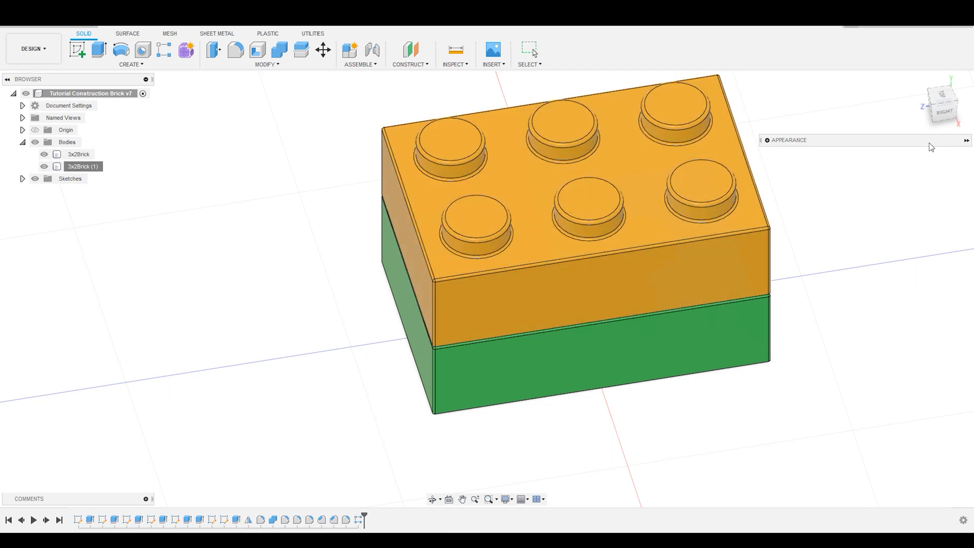
{"action": "left_click", "coordinate": [970, 144]}
{"action": "middle_click_drag", "start_coordinate": [828, 207], "coordinate": [621, 373], "text": "shift"}
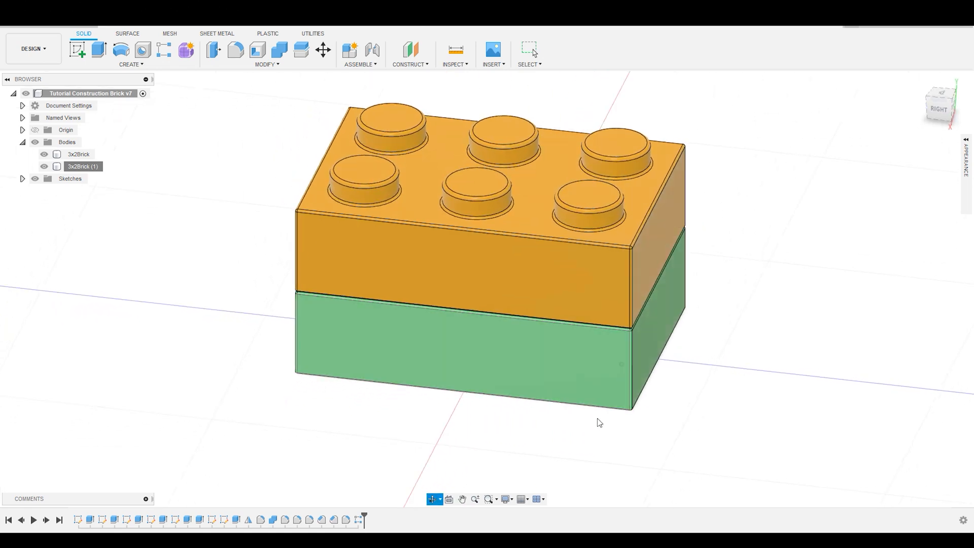
Step: Switch the visual style to Wireframe with Hidden Edges and examine the internal geometry of the stacked bricks
{"action": "left_click", "coordinate": [506, 499]}
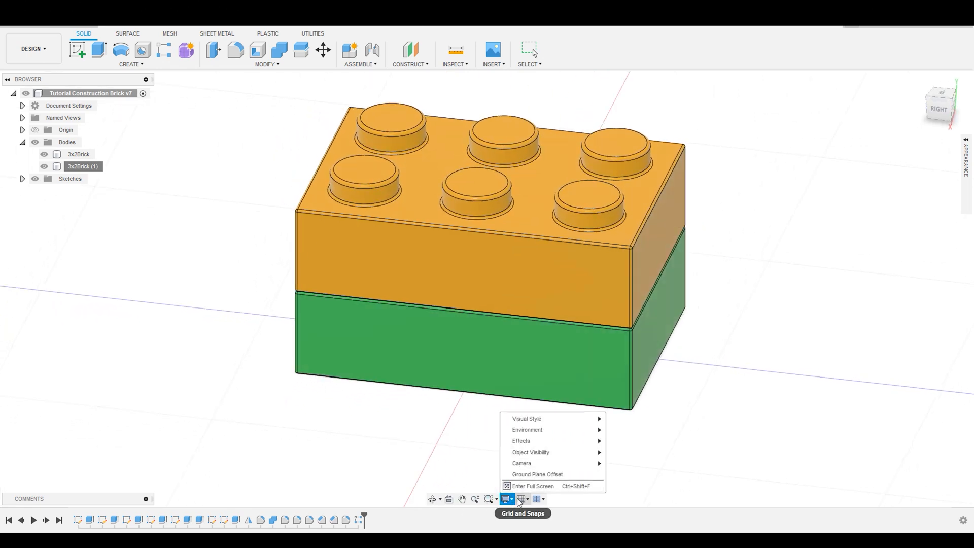
{"action": "mouse_move", "coordinate": [530, 420]}
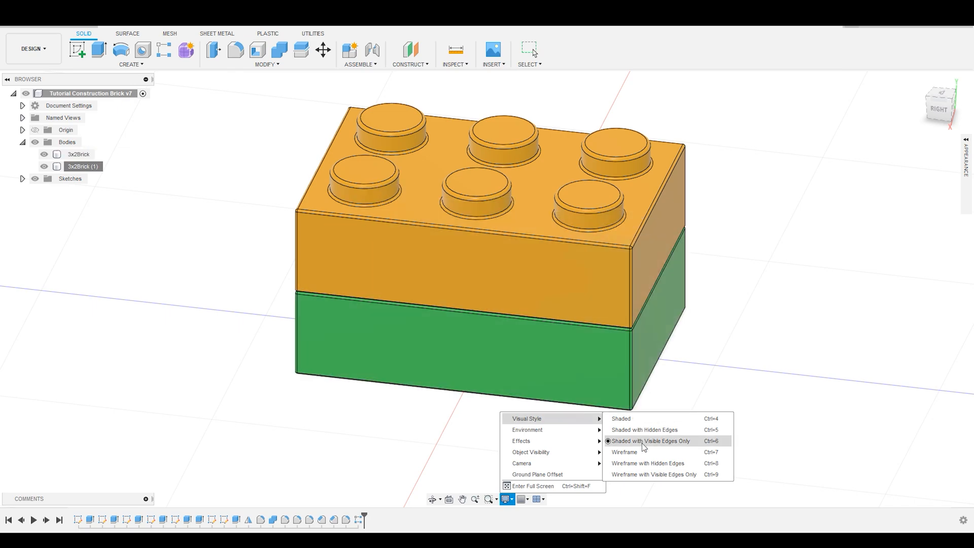
{"action": "left_click", "coordinate": [641, 463]}
{"action": "left_click", "coordinate": [663, 319]}
{"action": "mouse_move", "coordinate": [664, 319]}
{"action": "middle_mouse_down", "text": "shift"}
{"action": "mouse_move", "coordinate": [702, 274]}
{"action": "mouse_move", "coordinate": [677, 312]}
{"action": "middle_mouse_up", "text": "shift"}
{"action": "scroll", "coordinate": [622, 312], "scroll_direction": "down", "scroll_amount": 1}
{"action": "scroll", "coordinate": [619, 312], "scroll_direction": "up", "scroll_amount": 8}
{"action": "scroll", "coordinate": [618, 310], "scroll_direction": "up", "scroll_amount": 1}
{"action": "middle_click_drag", "start_coordinate": [619, 302], "coordinate": [627, 297], "text": "shift"}
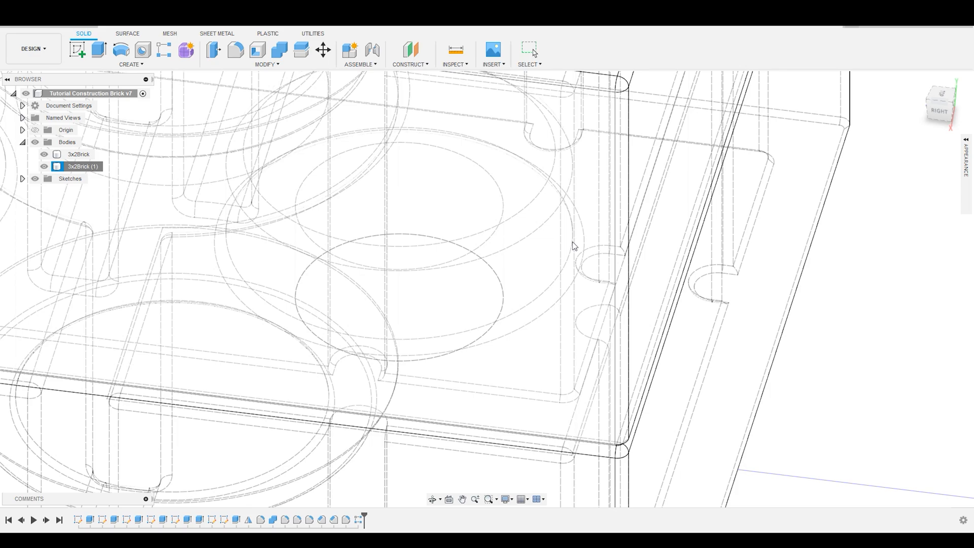
{"action": "scroll", "coordinate": [599, 267], "scroll_direction": "down", "scroll_amount": 6}
{"action": "middle_click_drag", "start_coordinate": [617, 299], "coordinate": [634, 267], "text": "shift"}
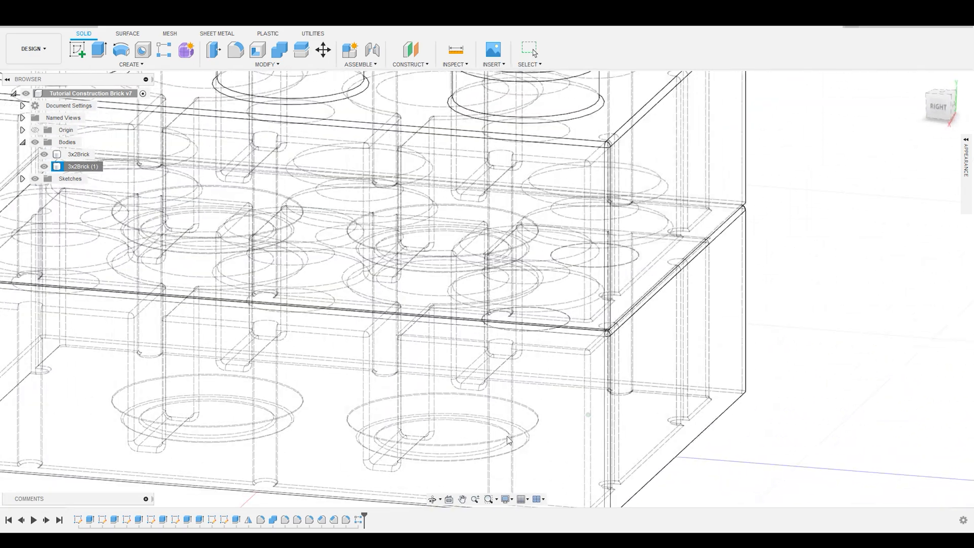
Step: Set the visual style back to Shaded with Visible Edges Only and turn the stack towards its short end face
{"action": "left_click", "coordinate": [513, 500]}
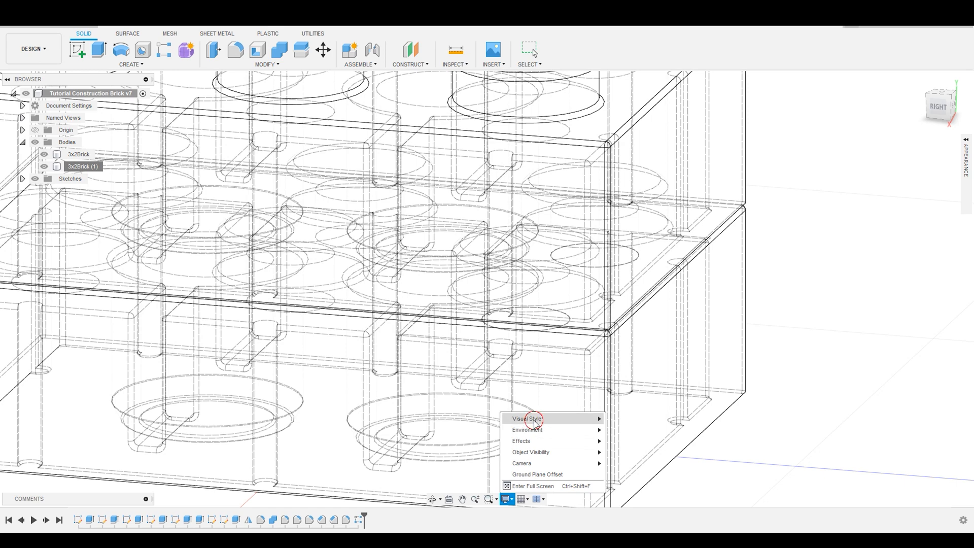
{"action": "mouse_move", "coordinate": [557, 420]}
{"action": "left_click", "coordinate": [647, 440]}
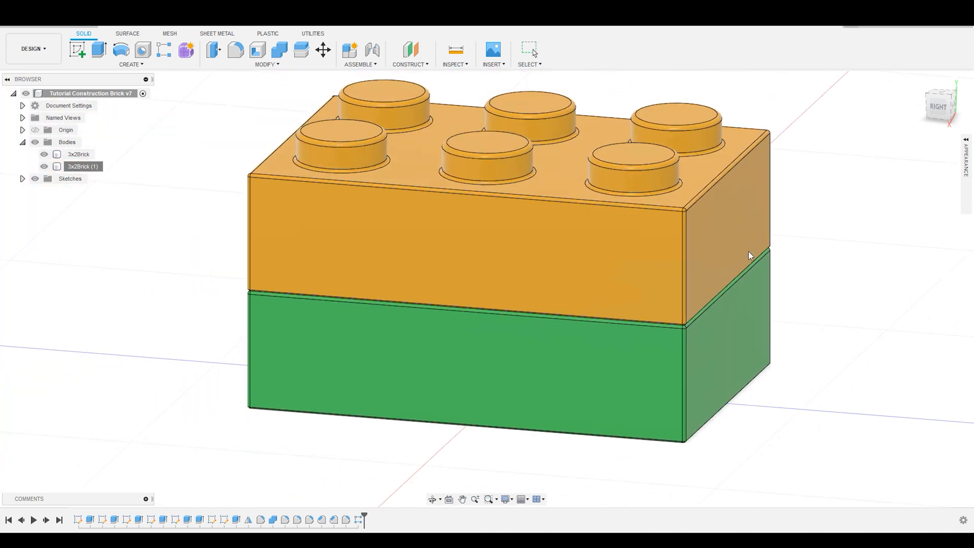
{"action": "middle_click_drag", "start_coordinate": [749, 252], "coordinate": [709, 224], "text": "shift"}
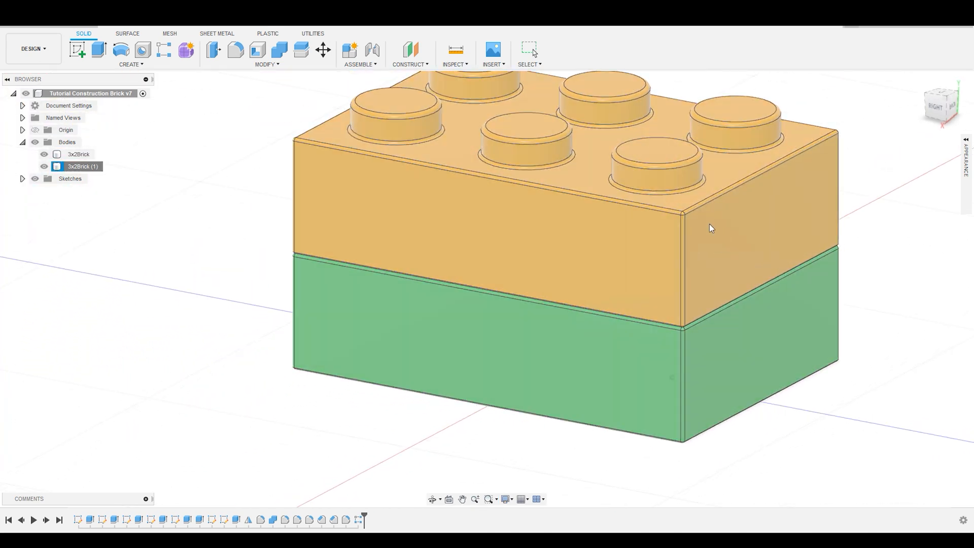
Step: Create a section analysis from the upper brick's short end face with a Y distance of -35 mm
{"action": "left_click", "coordinate": [471, 65]}
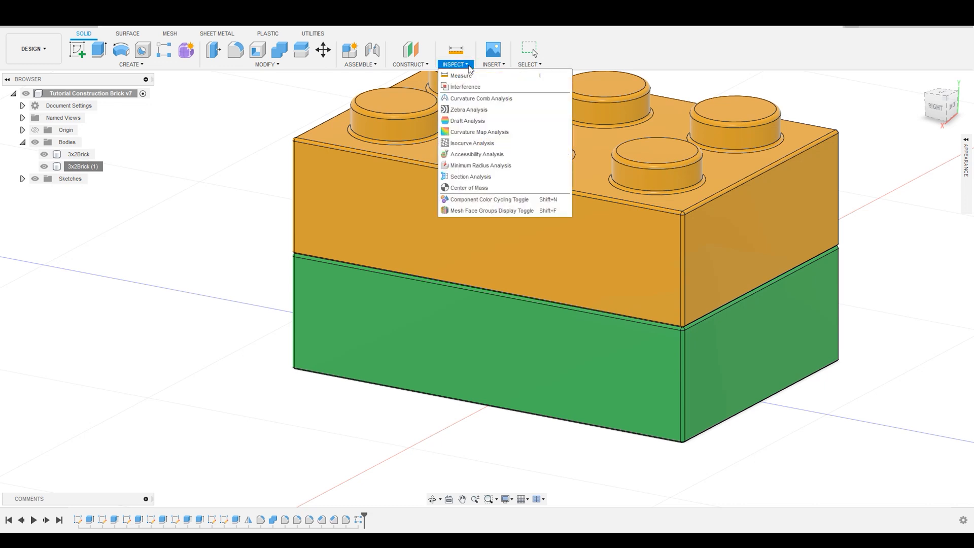
{"action": "left_click", "coordinate": [472, 177]}
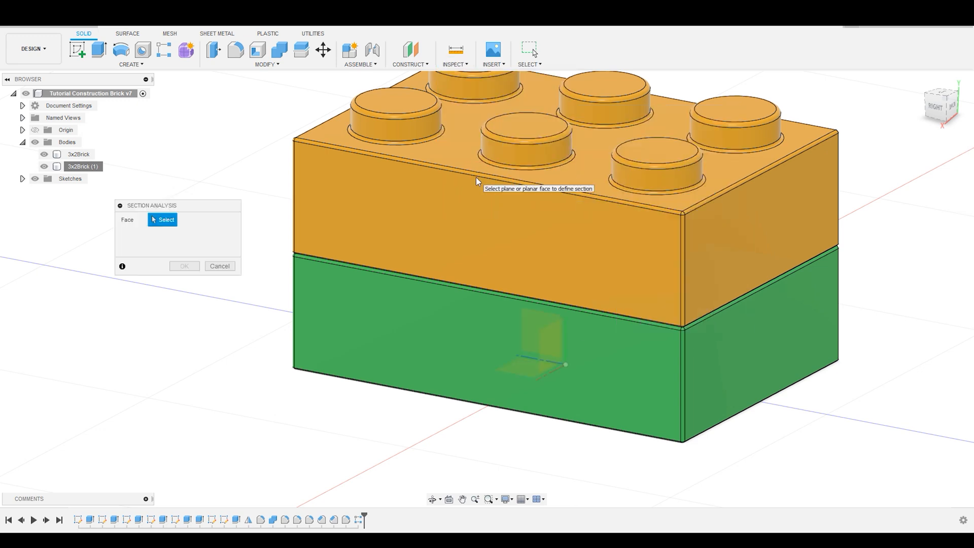
{"action": "left_click", "coordinate": [724, 254]}
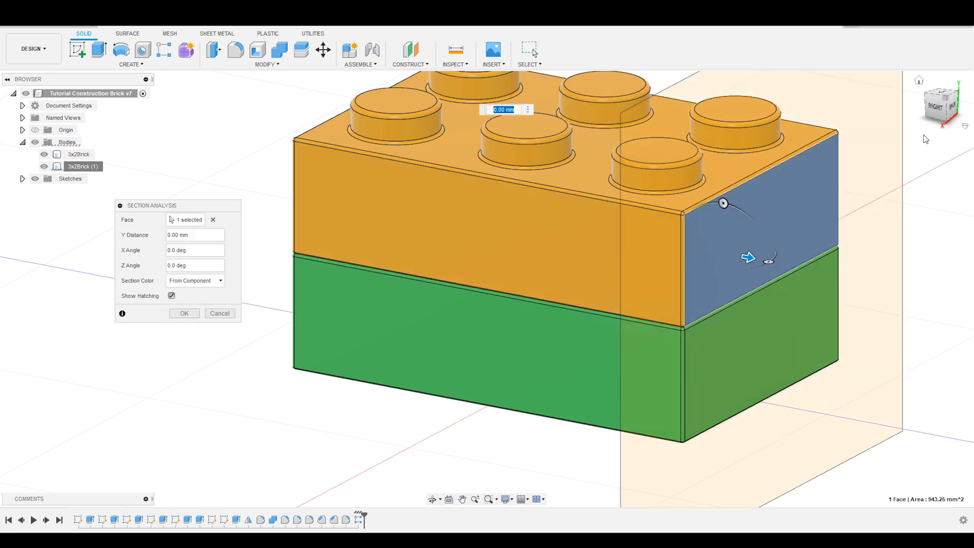
{"action": "left_click_drag", "start_coordinate": [747, 257], "coordinate": [567, 214]}
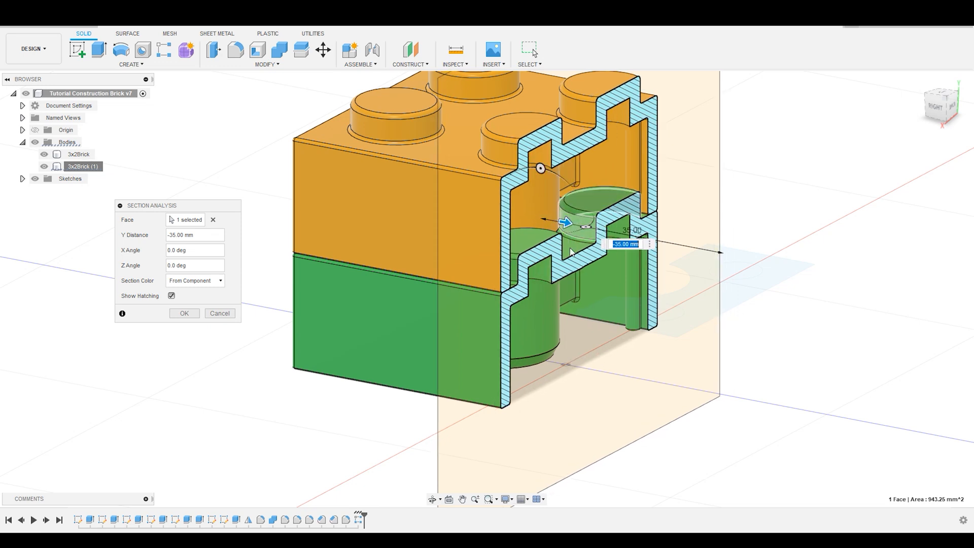
{"action": "left_click", "coordinate": [184, 313]}
Step: Examine the cut interior up close, where the lower brick's studs fit against the upper brick's tubes and walls
{"action": "middle_click_drag", "start_coordinate": [692, 240], "coordinate": [570, 255]}
{"action": "scroll", "coordinate": [636, 277], "scroll_direction": "down", "scroll_amount": 2}
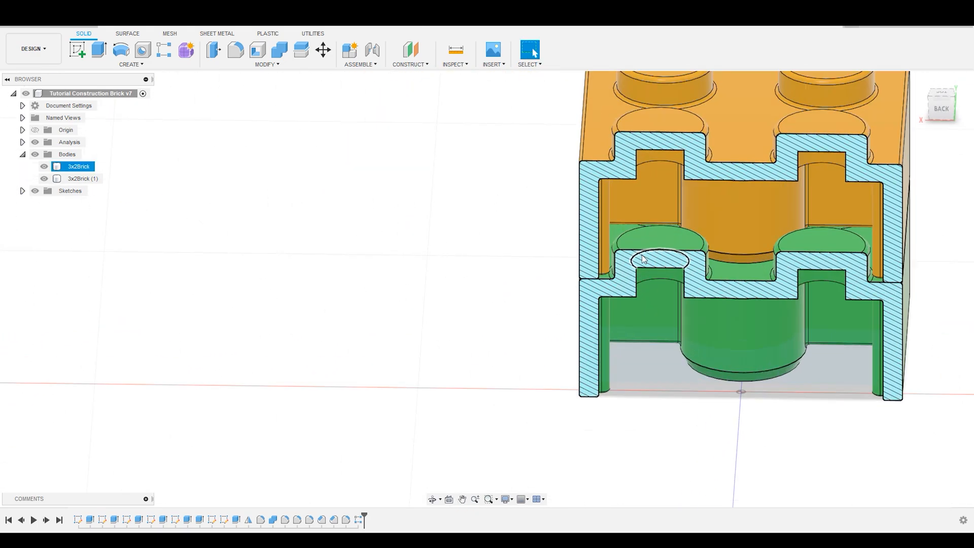
{"action": "scroll", "coordinate": [624, 257], "scroll_direction": "up", "scroll_amount": 8}
{"action": "middle_click_drag", "start_coordinate": [572, 277], "coordinate": [574, 281], "text": "shift"}
{"action": "scroll", "coordinate": [562, 165], "scroll_direction": "down", "scroll_amount": 6}
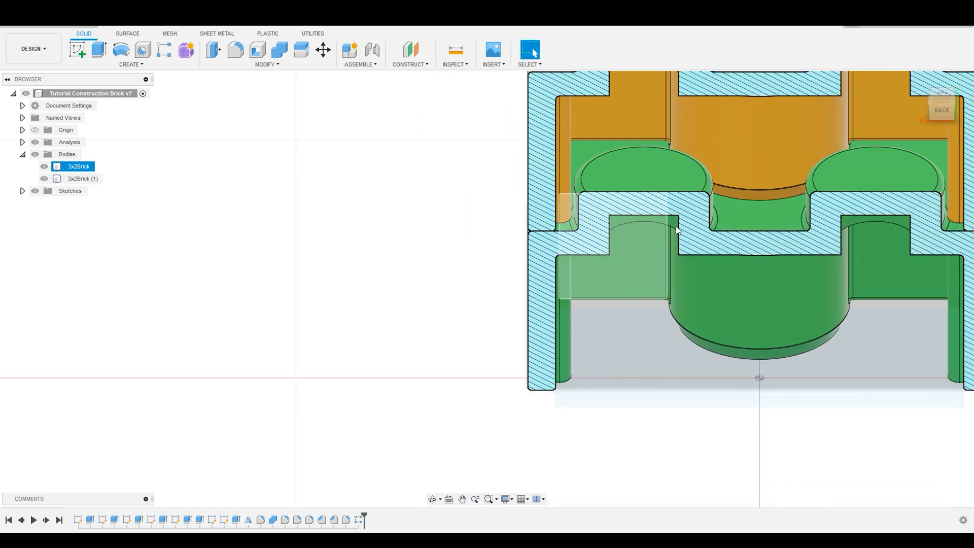
{"action": "scroll", "coordinate": [803, 186], "scroll_direction": "up", "scroll_amount": 3}
{"action": "middle_click_drag", "start_coordinate": [604, 185], "coordinate": [952, 401], "text": "shift"}
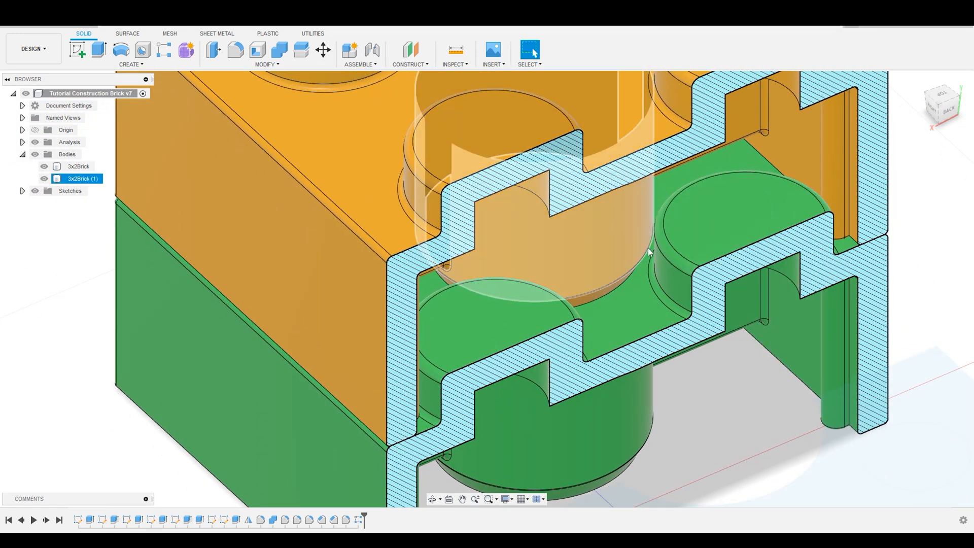
{"action": "scroll", "coordinate": [648, 229], "scroll_direction": "down", "scroll_amount": 3}
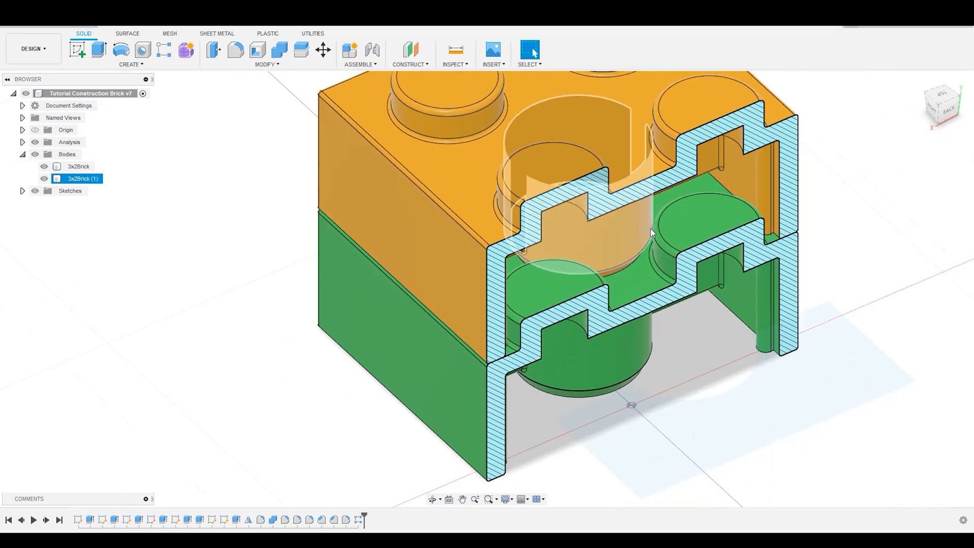
{"action": "scroll", "coordinate": [650, 231], "scroll_direction": "up", "scroll_amount": 8}
{"action": "scroll", "coordinate": [652, 246], "scroll_direction": "down", "scroll_amount": 10}
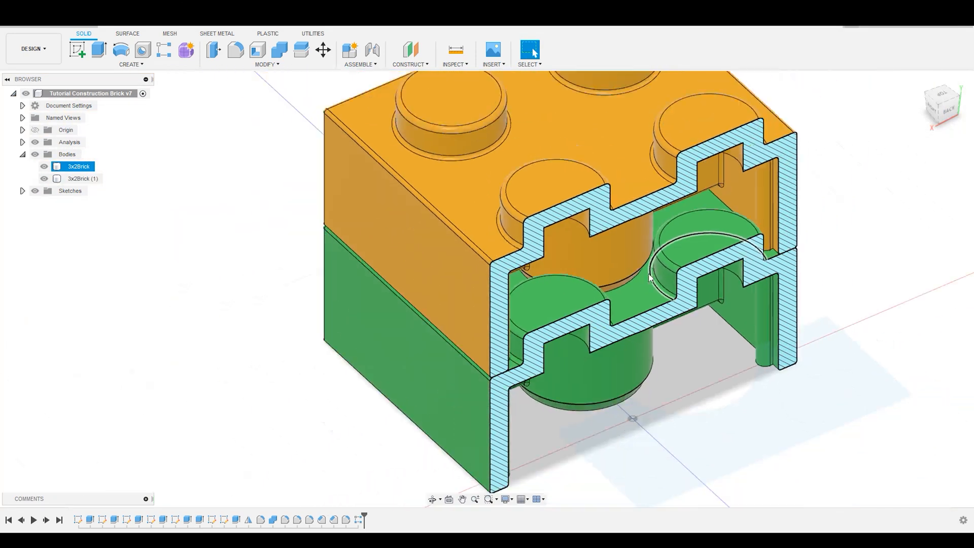
Step: Inspect the section straight from the back, checking the stud fit and the seam between the two bricks
{"action": "left_click", "coordinate": [948, 111]}
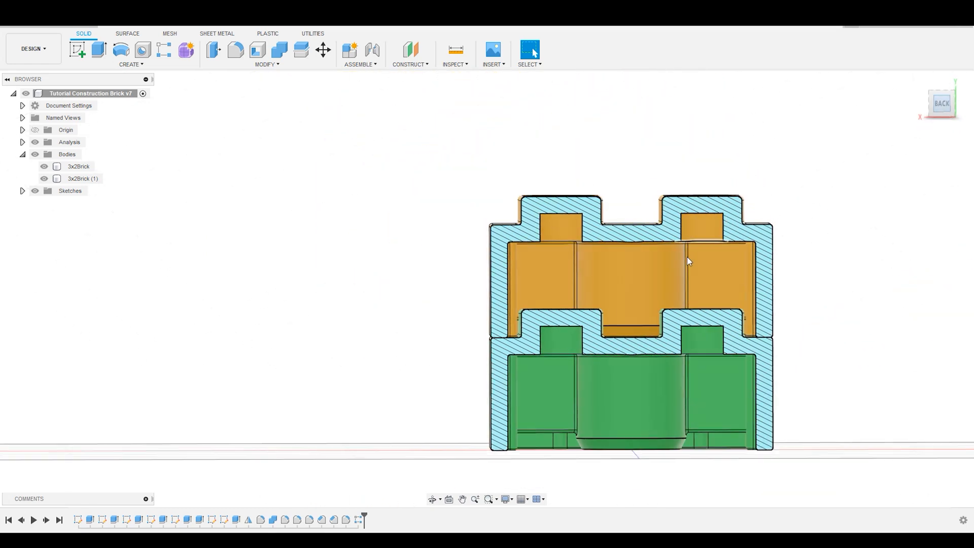
{"action": "scroll", "coordinate": [791, 354], "scroll_direction": "down", "scroll_amount": 1}
{"action": "scroll", "coordinate": [793, 356], "scroll_direction": "up", "scroll_amount": 6}
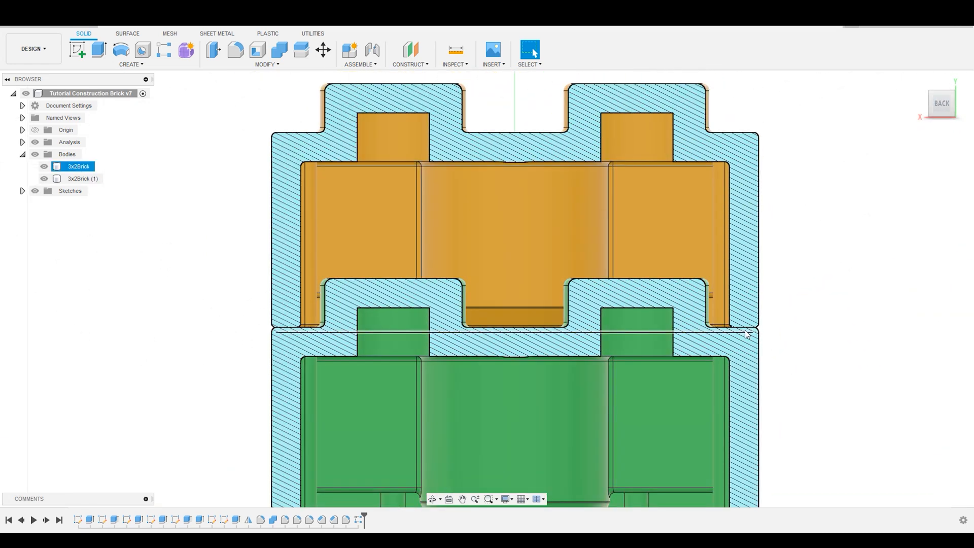
{"action": "scroll", "coordinate": [726, 326], "scroll_direction": "down", "scroll_amount": 4}
{"action": "middle_click_drag", "start_coordinate": [512, 293], "coordinate": [553, 325], "text": "shift"}
{"action": "scroll", "coordinate": [553, 326], "scroll_direction": "down", "scroll_amount": 3}
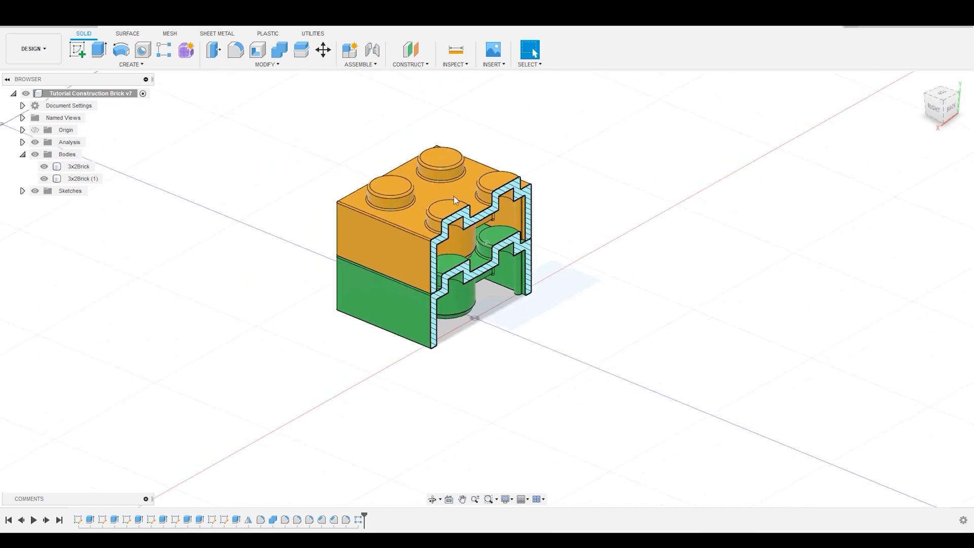
{"action": "scroll", "coordinate": [437, 182], "scroll_direction": "up", "scroll_amount": 3}
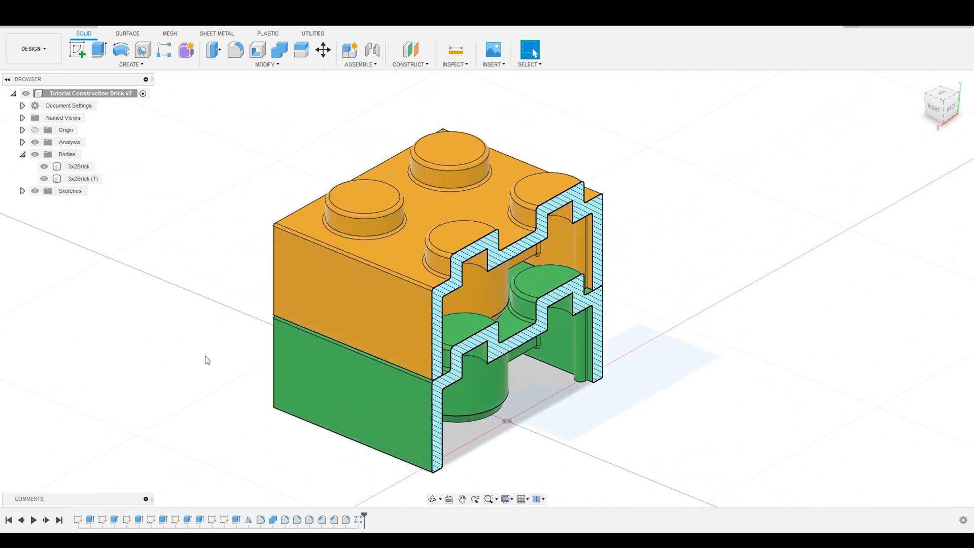
Step: Toggle the visibility of the section analysis off and on, and delete the analysis
{"action": "left_click", "coordinate": [455, 63]}
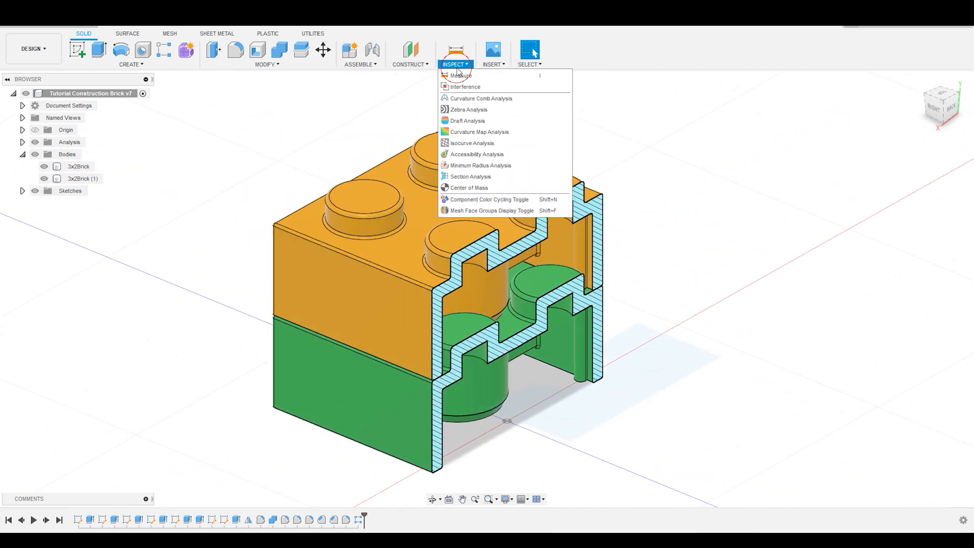
{"action": "left_click", "coordinate": [657, 189]}
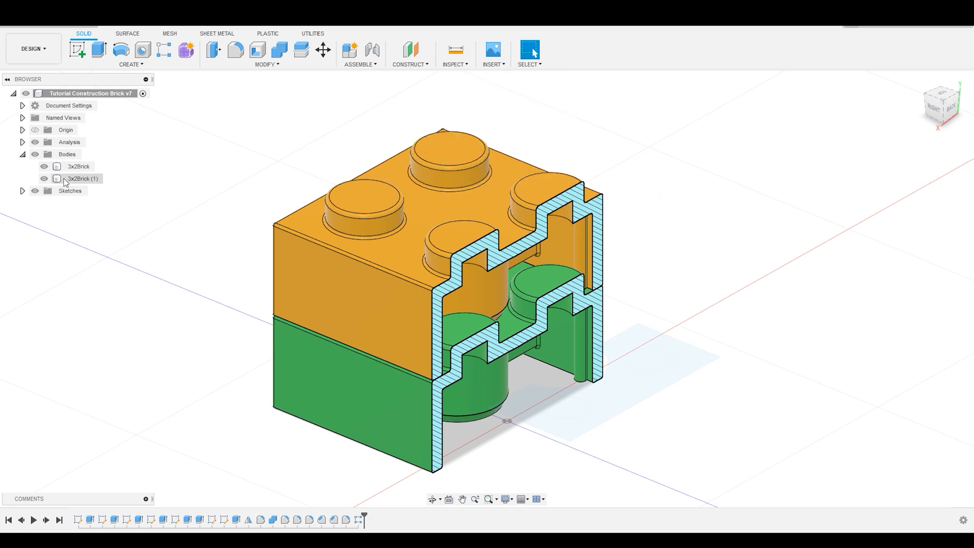
{"action": "left_click", "coordinate": [23, 142]}
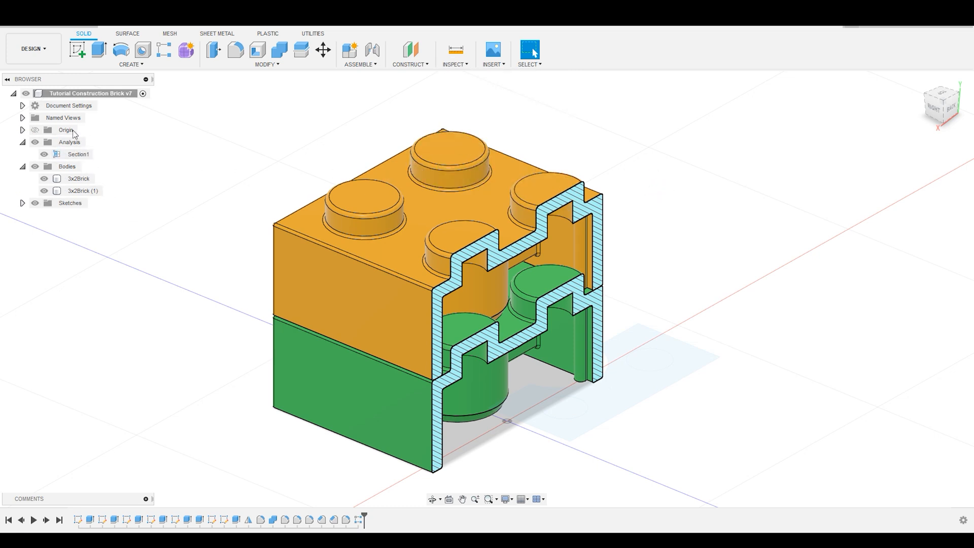
{"action": "left_click", "coordinate": [77, 154]}
{"action": "right_click", "coordinate": [76, 157]}
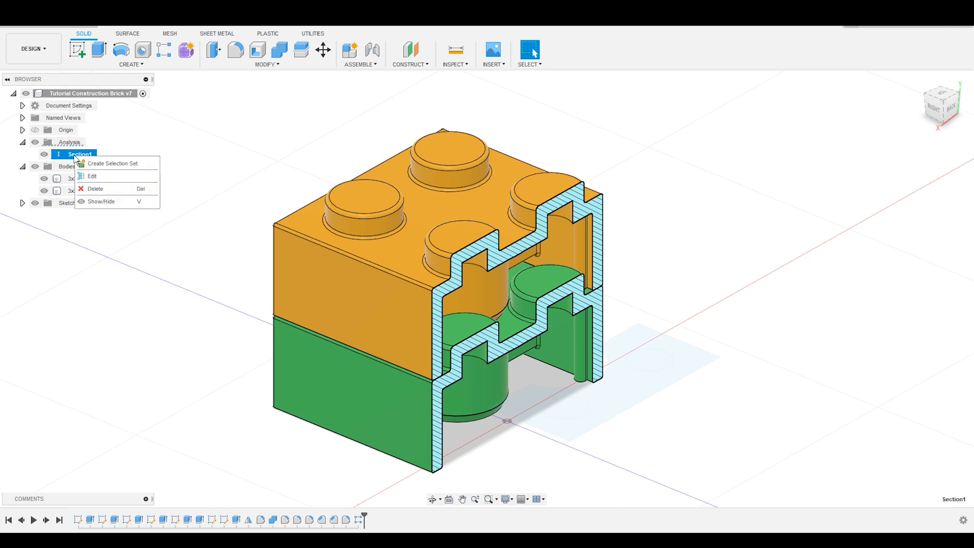
{"action": "left_click", "coordinate": [97, 201]}
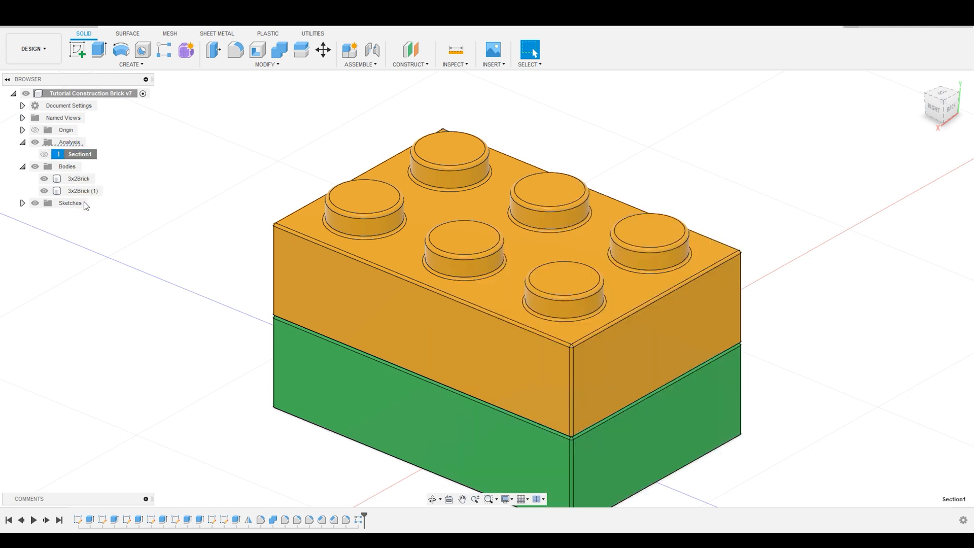
{"action": "left_click", "coordinate": [46, 155]}
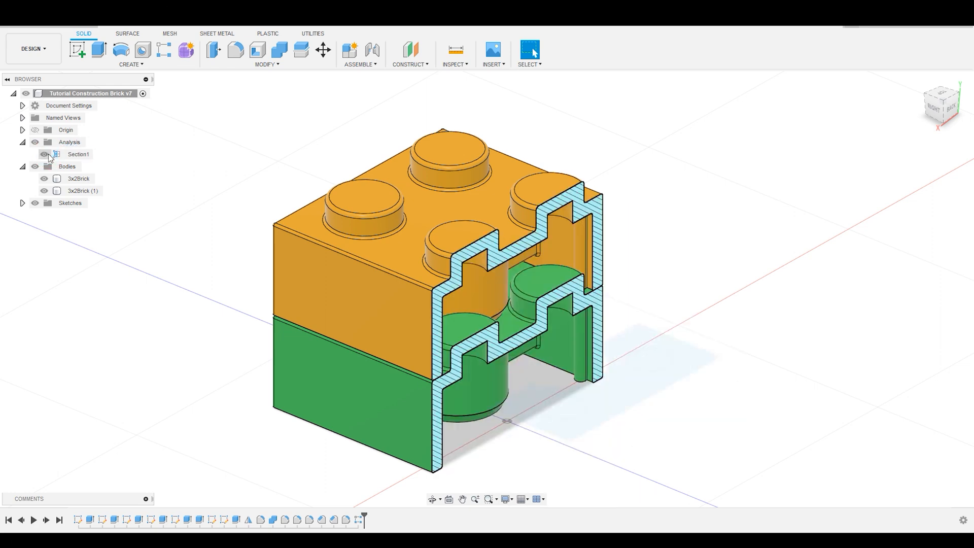
{"action": "left_click", "coordinate": [45, 155]}
{"action": "left_click", "coordinate": [44, 154]}
{"action": "right_click", "coordinate": [77, 155]}
{"action": "left_click", "coordinate": [88, 193]}
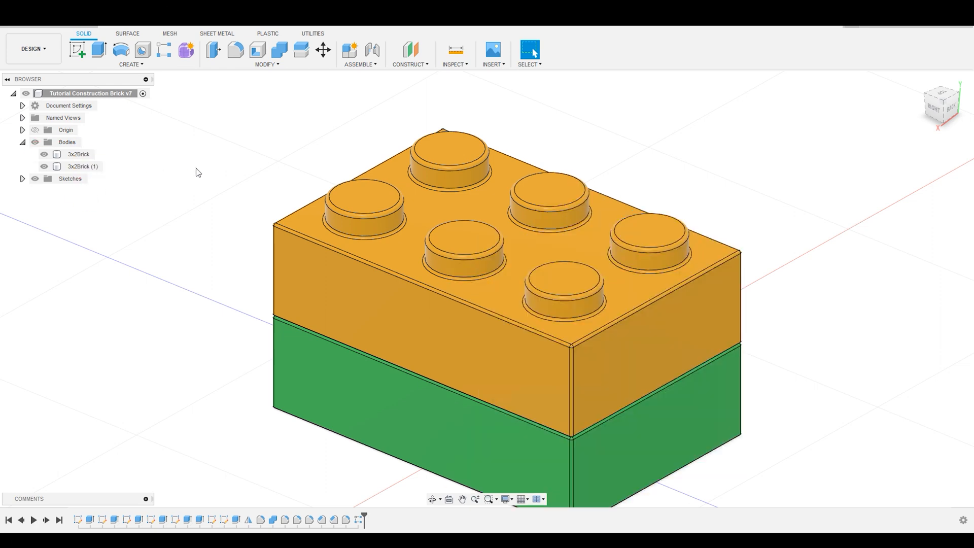
Step: Examine the finished stack of the orange and green bricks from several sides
{"action": "scroll", "coordinate": [374, 138], "scroll_direction": "down", "scroll_amount": 3}
{"action": "scroll", "coordinate": [650, 294], "scroll_direction": "up", "scroll_amount": 3}
{"action": "scroll", "coordinate": [633, 316], "scroll_direction": "down", "scroll_amount": 4}
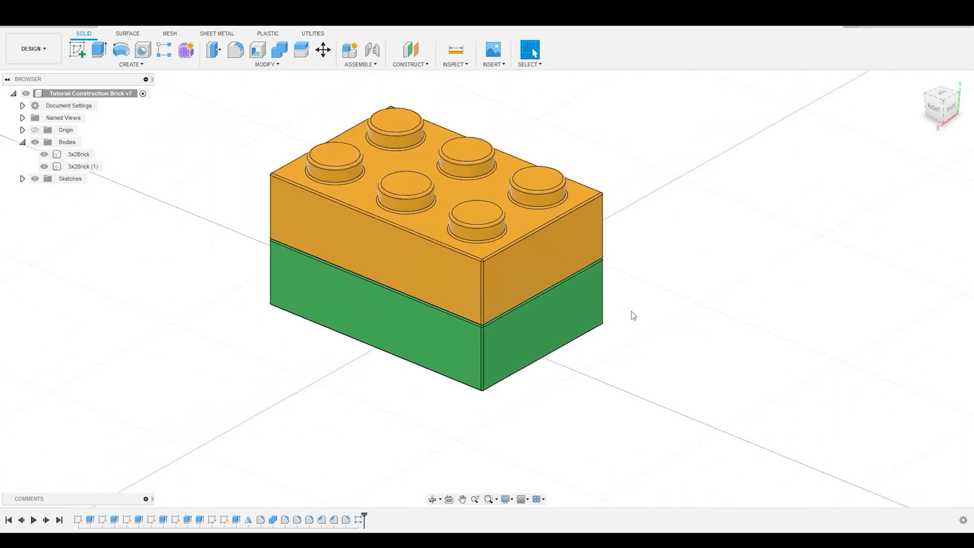
{"action": "middle_click_drag", "start_coordinate": [502, 117], "coordinate": [579, 126], "text": "shift"}
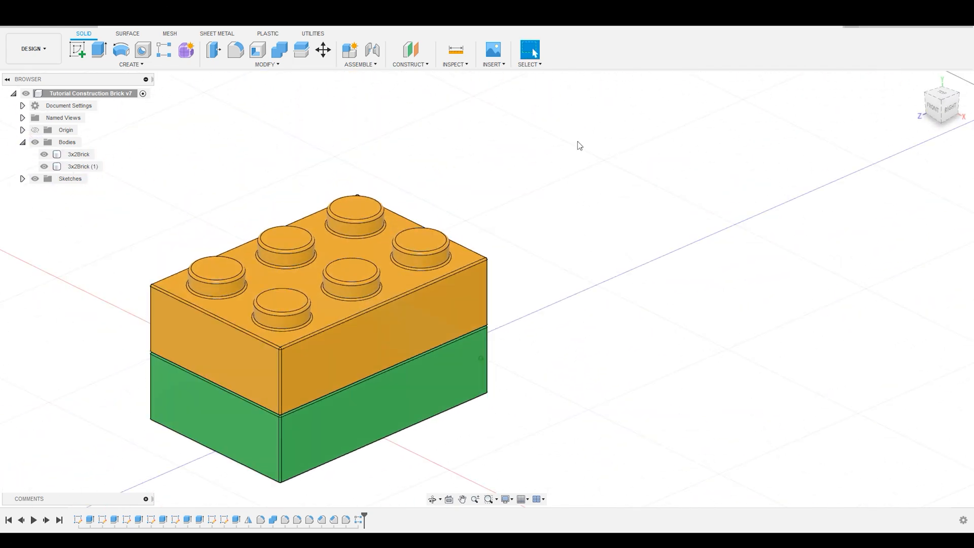
{"action": "middle_click_drag", "start_coordinate": [523, 265], "coordinate": [695, 246]}
{"action": "left_click", "coordinate": [610, 283]}
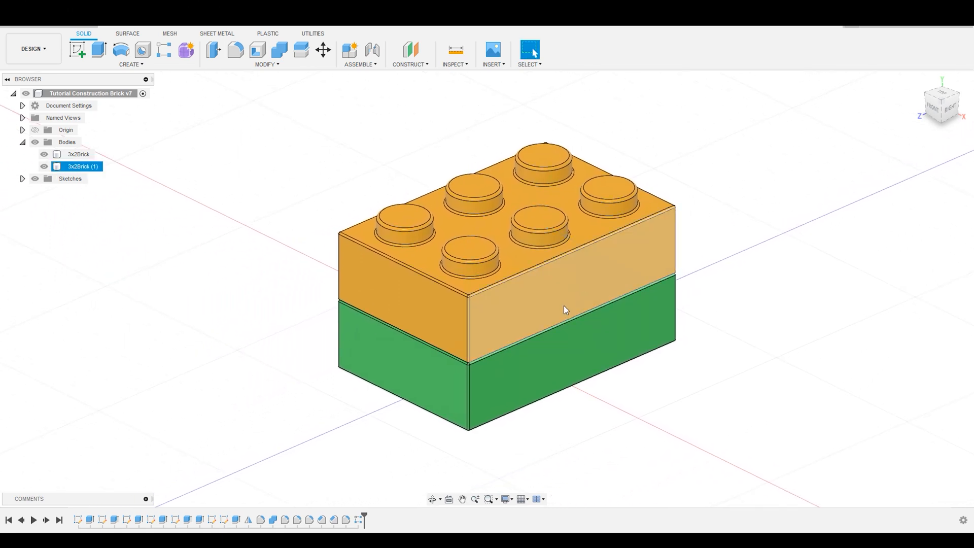
{"action": "mouse_move", "coordinate": [522, 304]}
{"action": "middle_mouse_down", "text": "shift"}
{"action": "mouse_move", "coordinate": [378, 296]}
{"action": "mouse_move", "coordinate": [501, 284]}
{"action": "mouse_move", "coordinate": [507, 315]}
{"action": "middle_mouse_up", "text": "shift"}
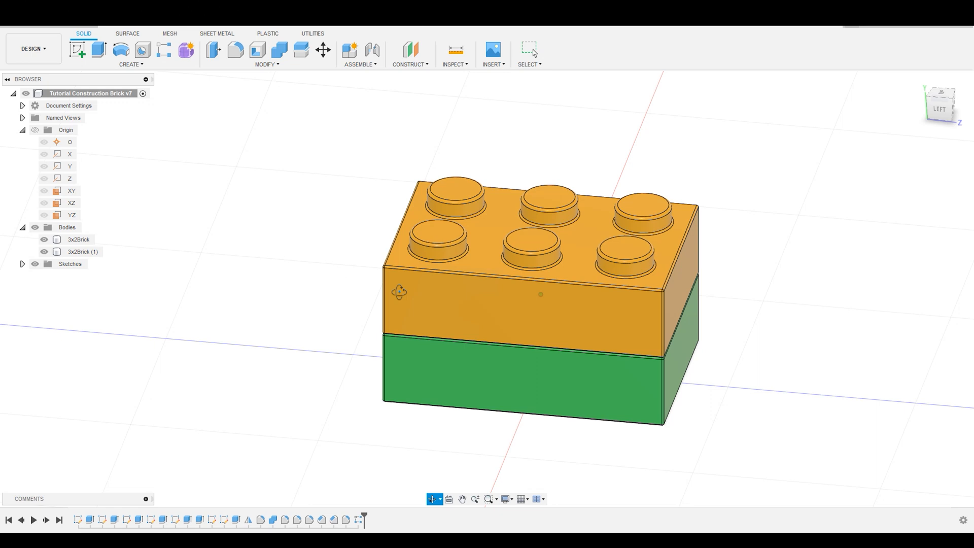
{"action": "middle_click_drag", "start_coordinate": [399, 291], "coordinate": [437, 284], "text": "shift"}
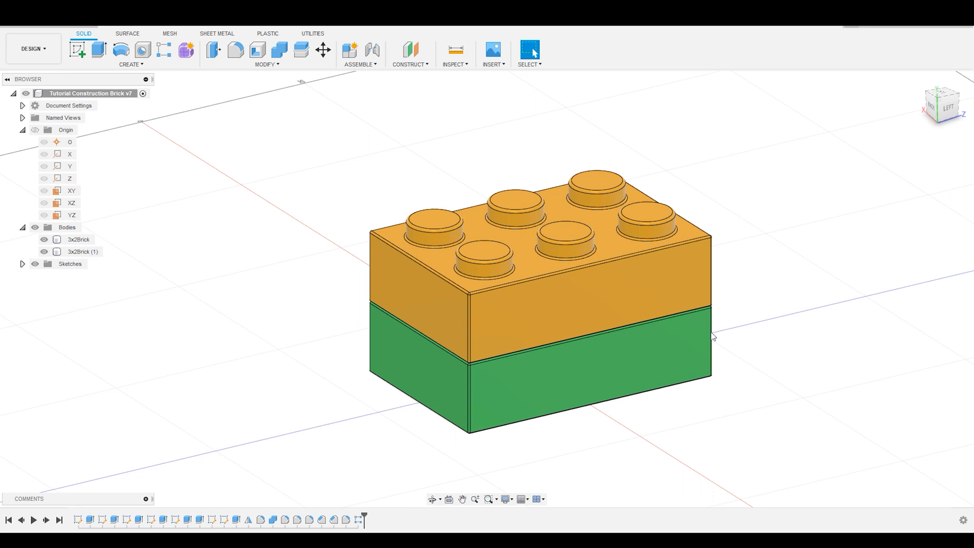
{"action": "left_click", "coordinate": [684, 331]}
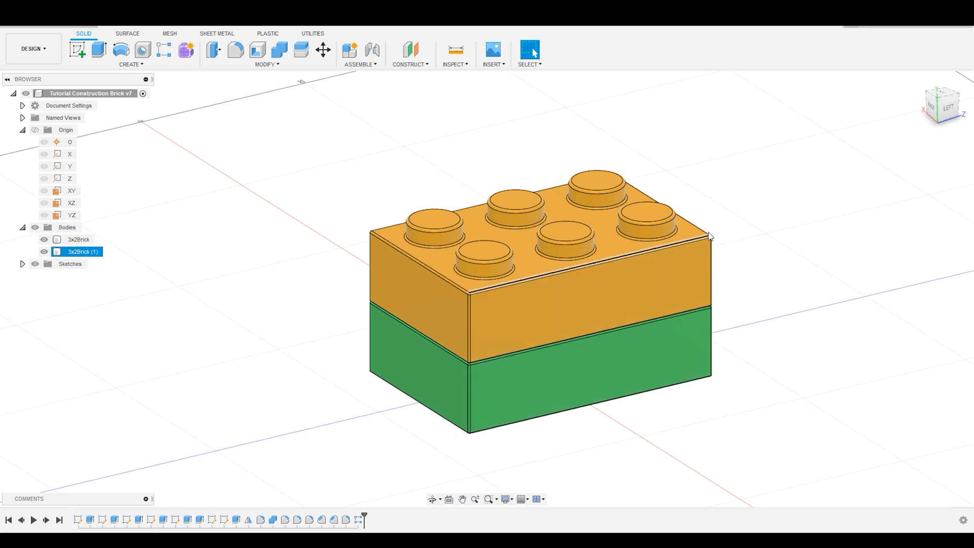